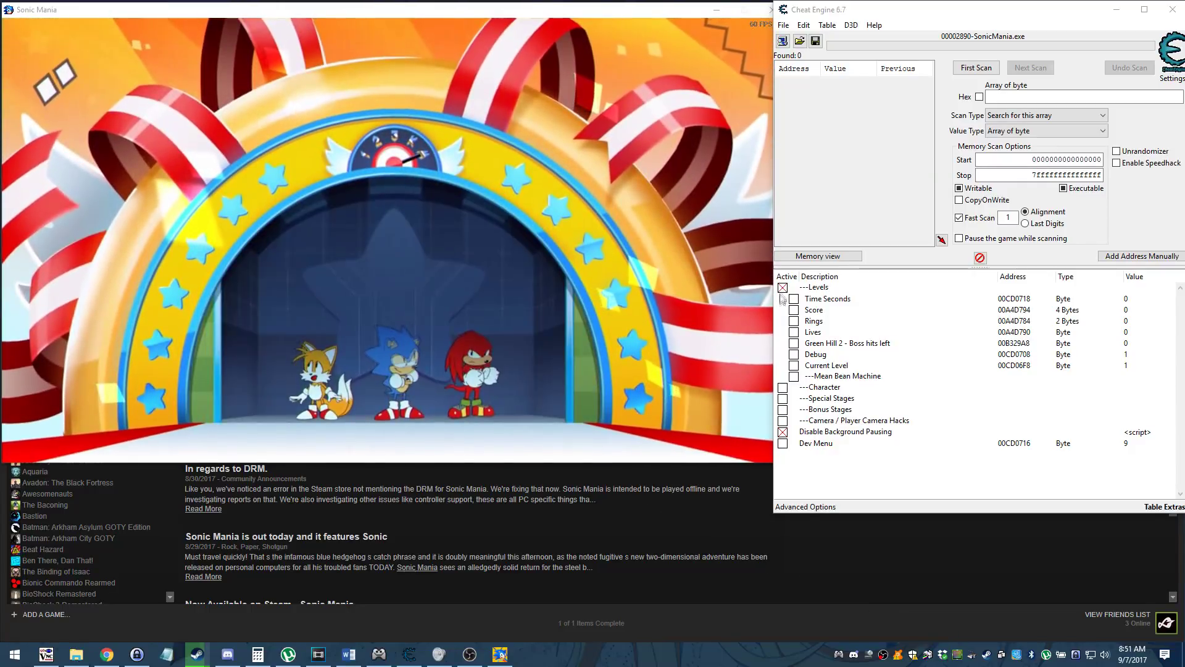
- Untick the ---Levels header so its child entries are hidden
left_click(782, 288)
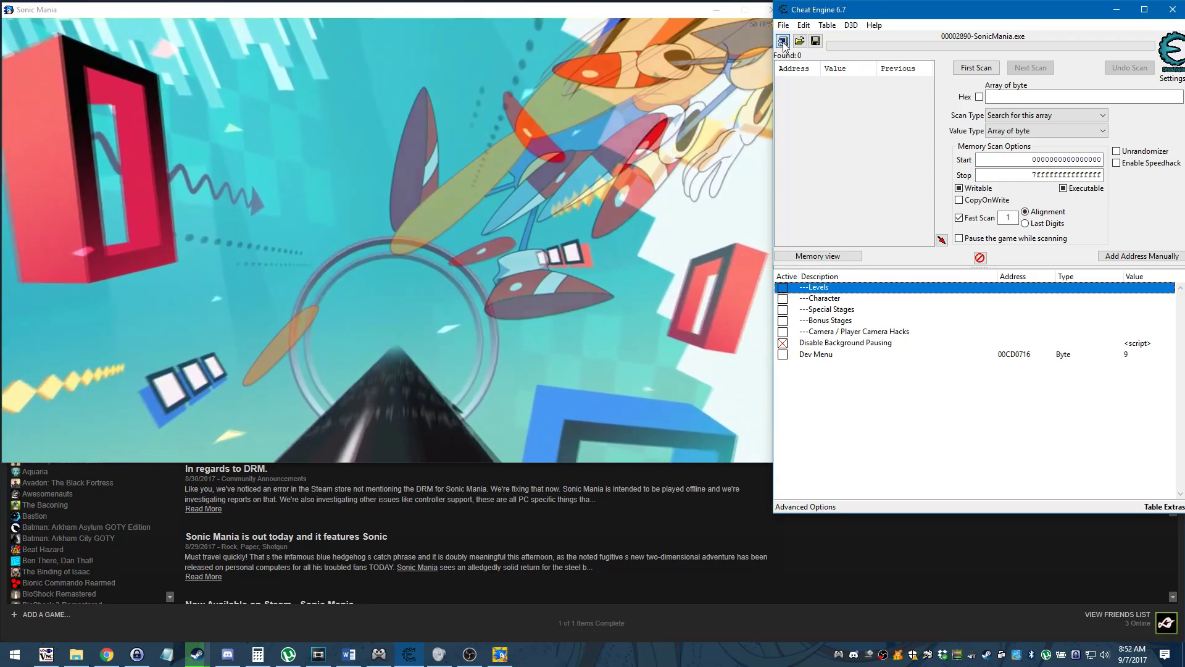
- Reattach Cheat Engine to the SonicMania.exe process from the process list
left_click(782, 40)
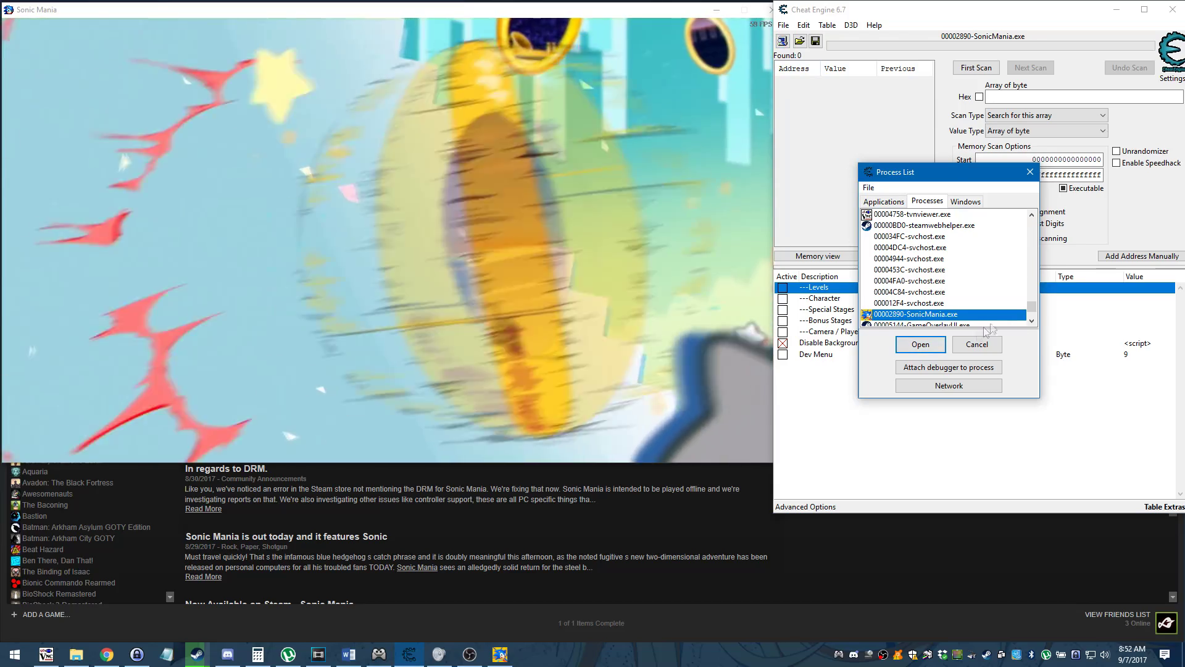
left_click(921, 344)
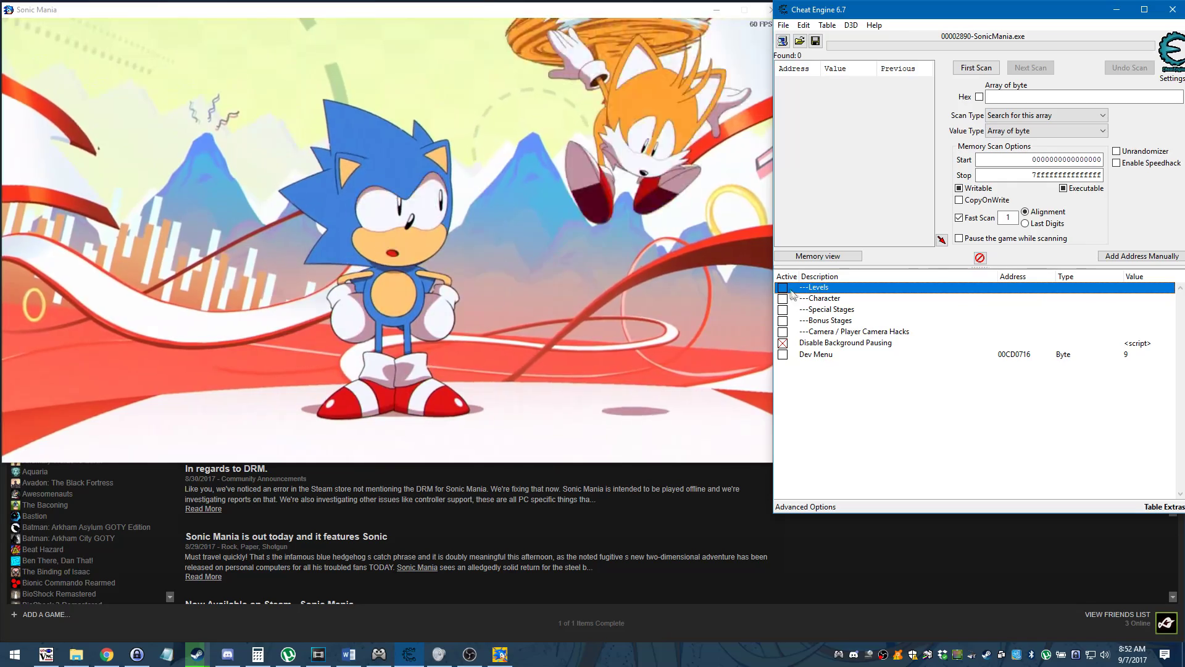
- Expand and collapse the Levels group, previewing the Mean Bean Machine entries
left_click(783, 287)
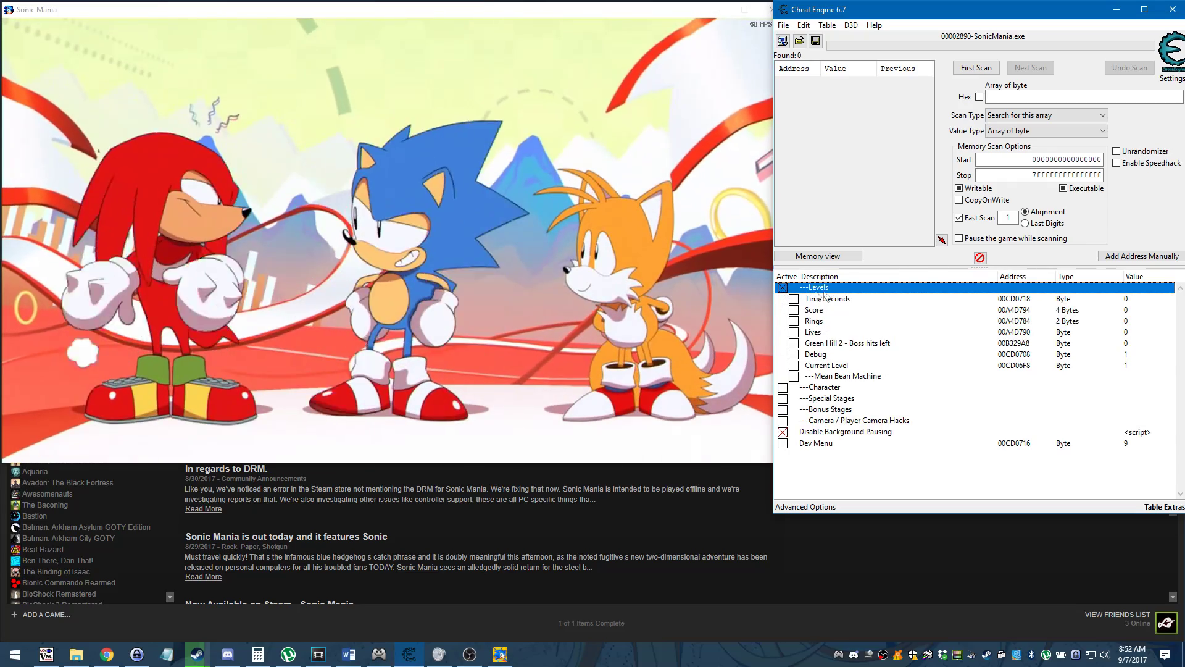
left_click(783, 287)
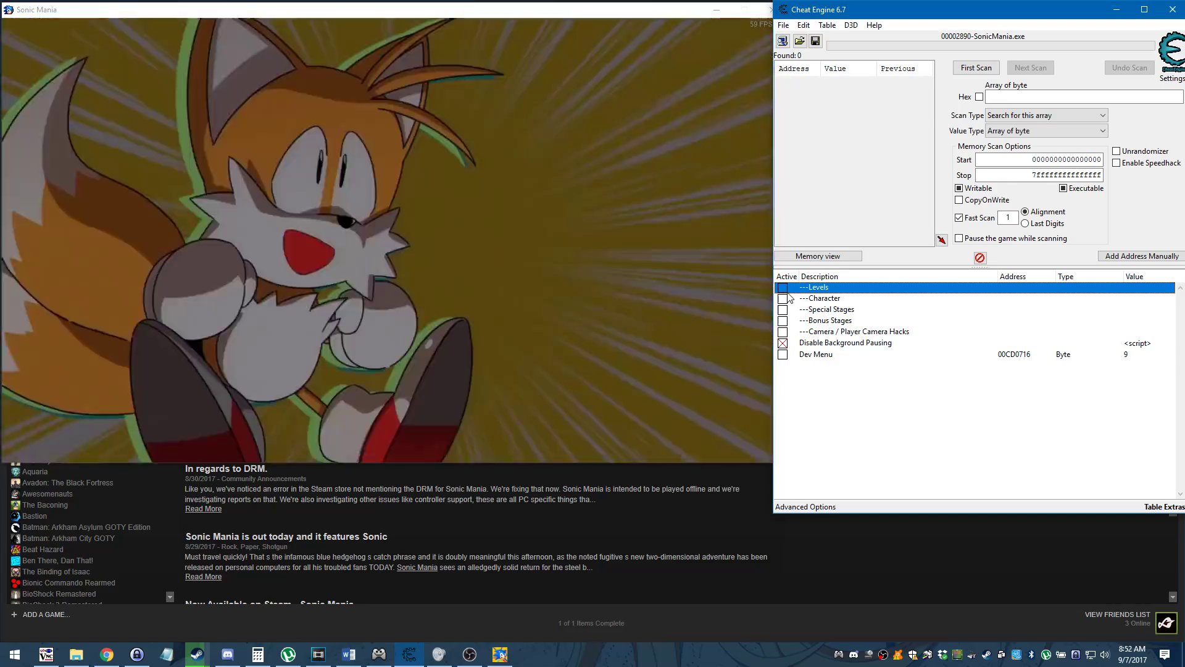
left_click(783, 288)
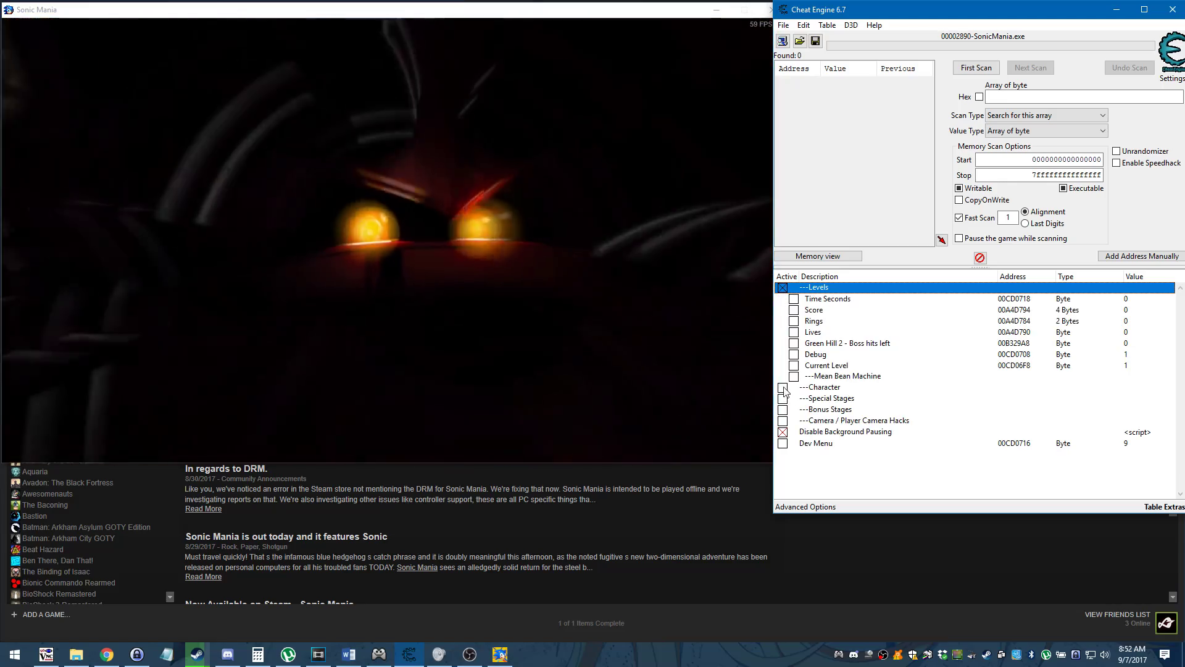
left_click(795, 377)
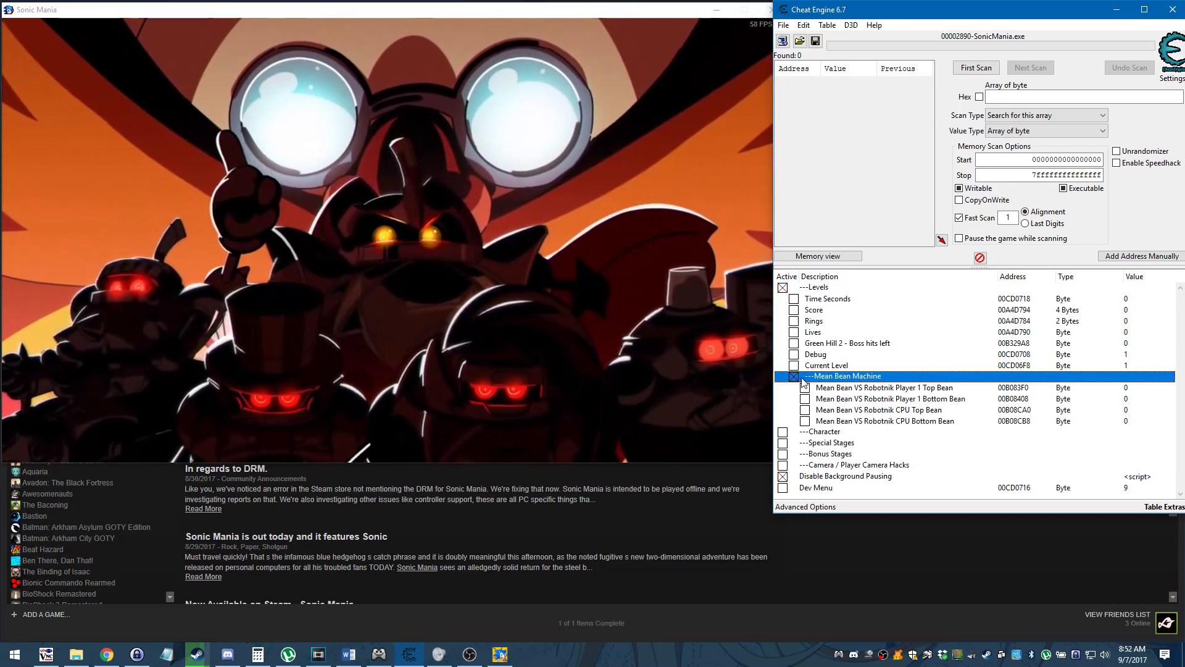
left_click(783, 288)
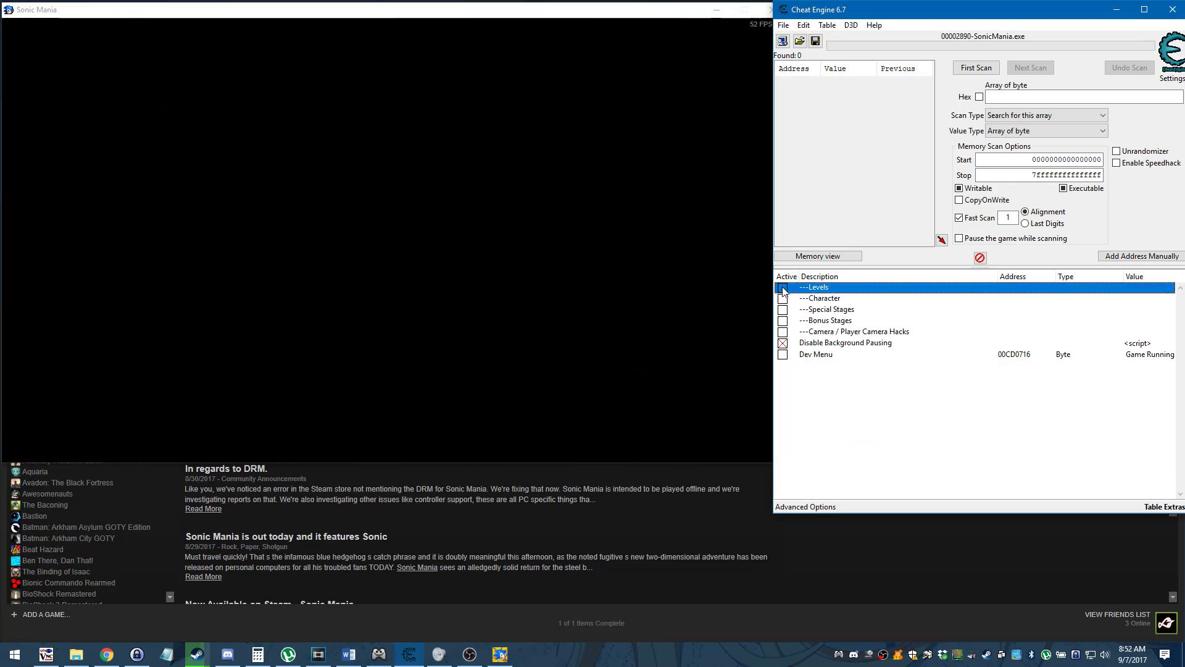
- Preview the Character and Bonus Stages groups, leaving every group collapsed
left_click(782, 299)
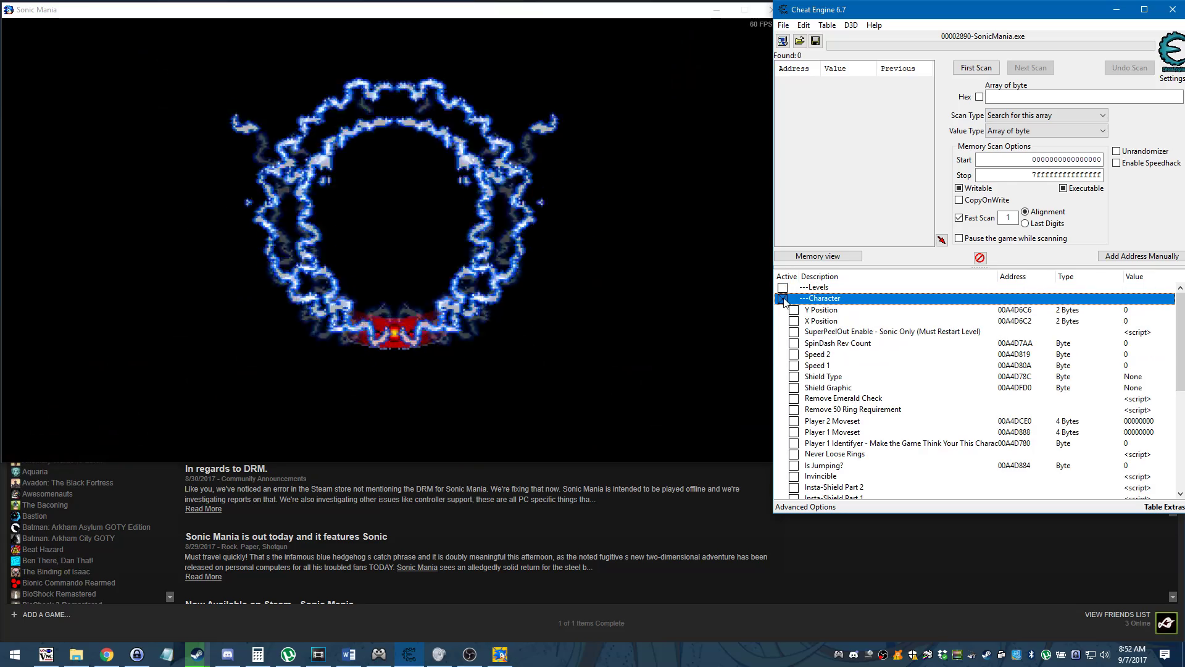
left_click(782, 299)
left_click(783, 321)
left_click(783, 321)
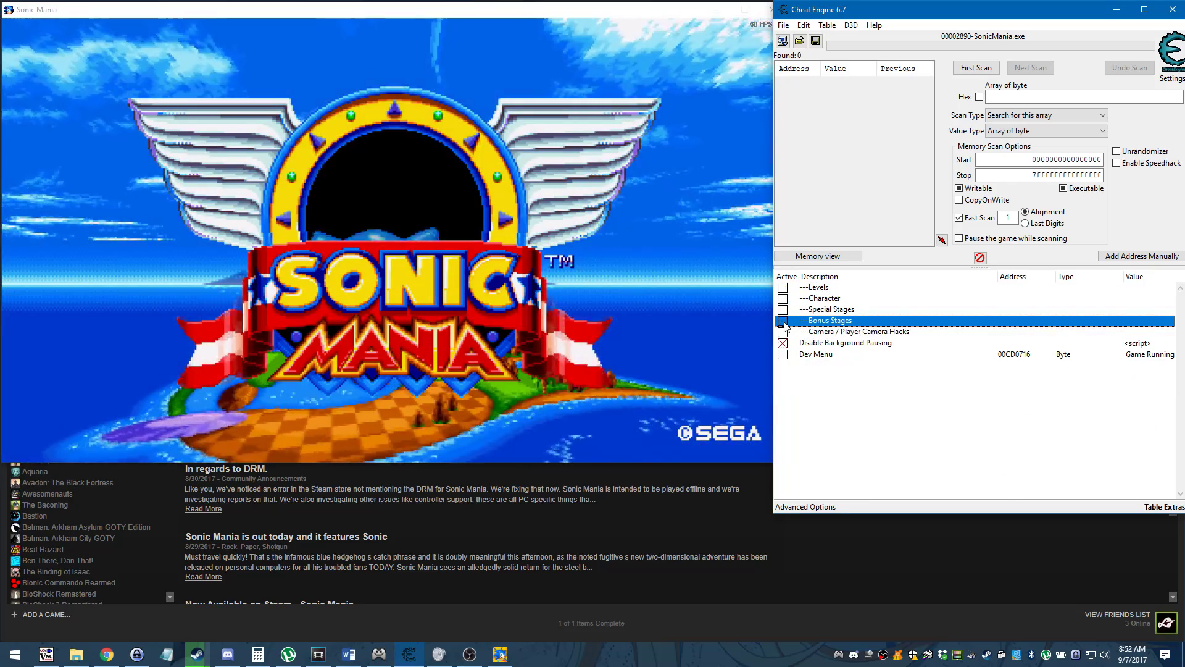
left_click(643, 272)
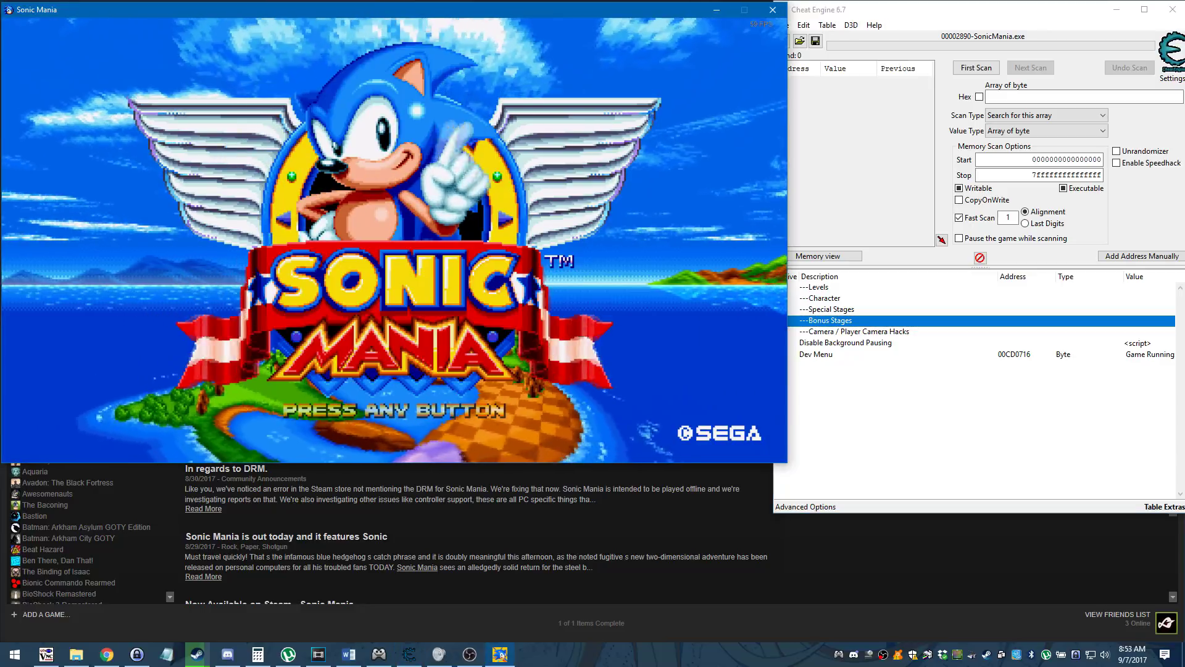
- Load the SPZ Mania Mode save into Studiopolis Zone Act 1 and expand the Levels group
key("Return")
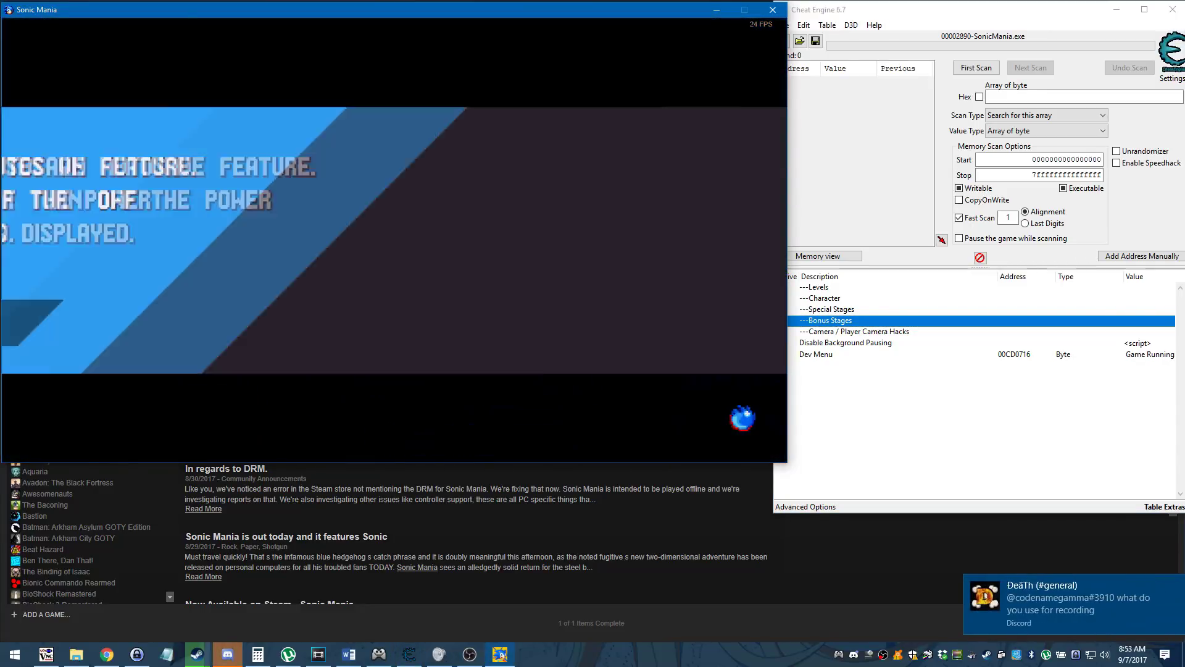
key("Return")
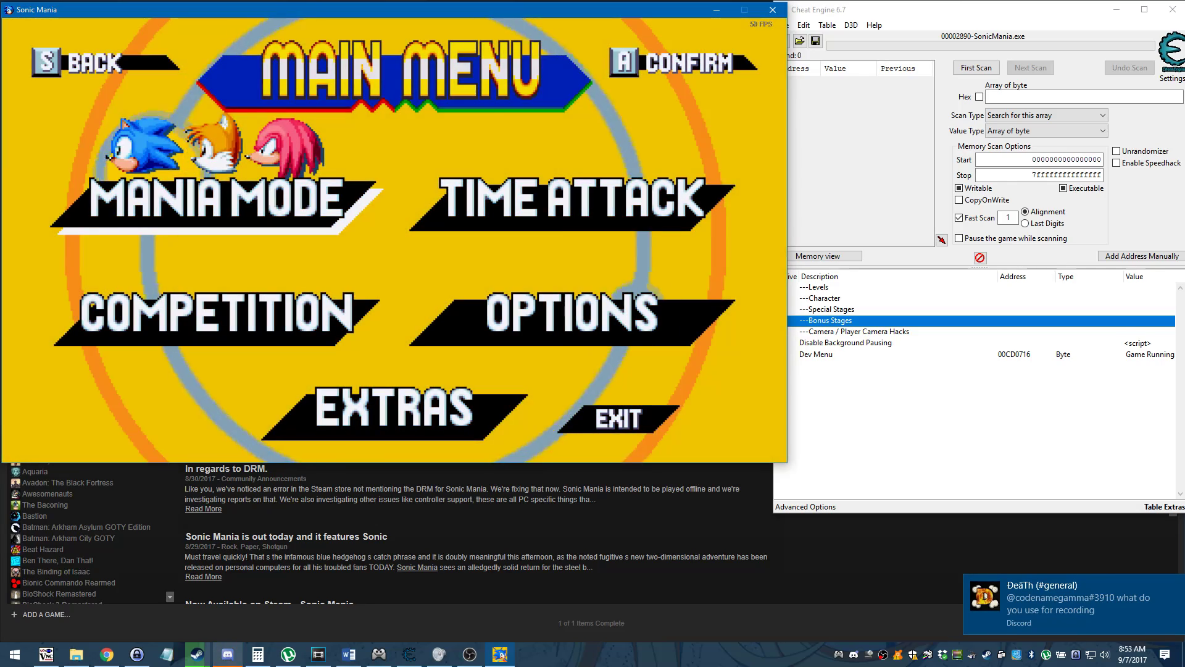
key("a")
key("Left")
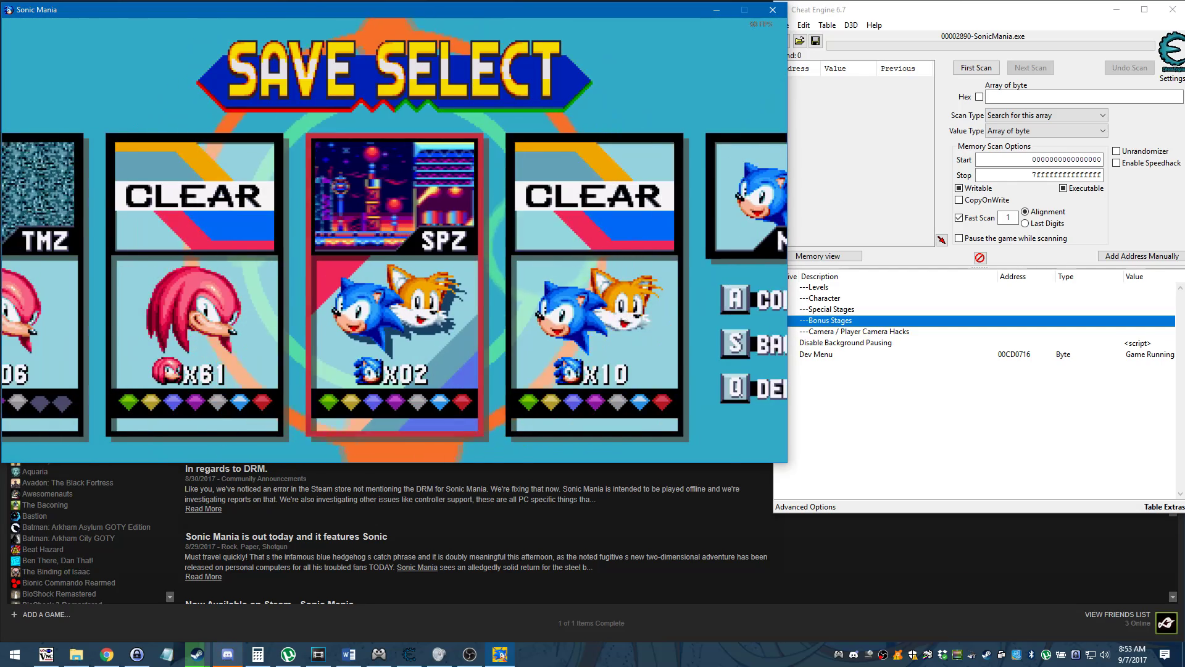
key("a")
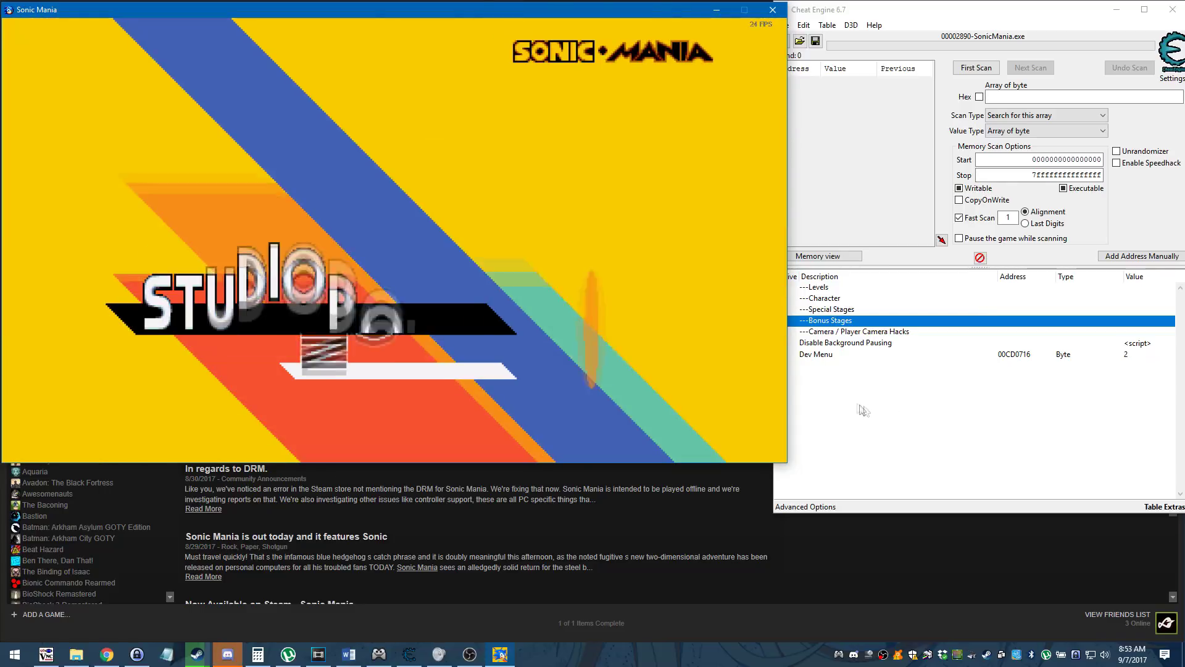
left_click(975, 422)
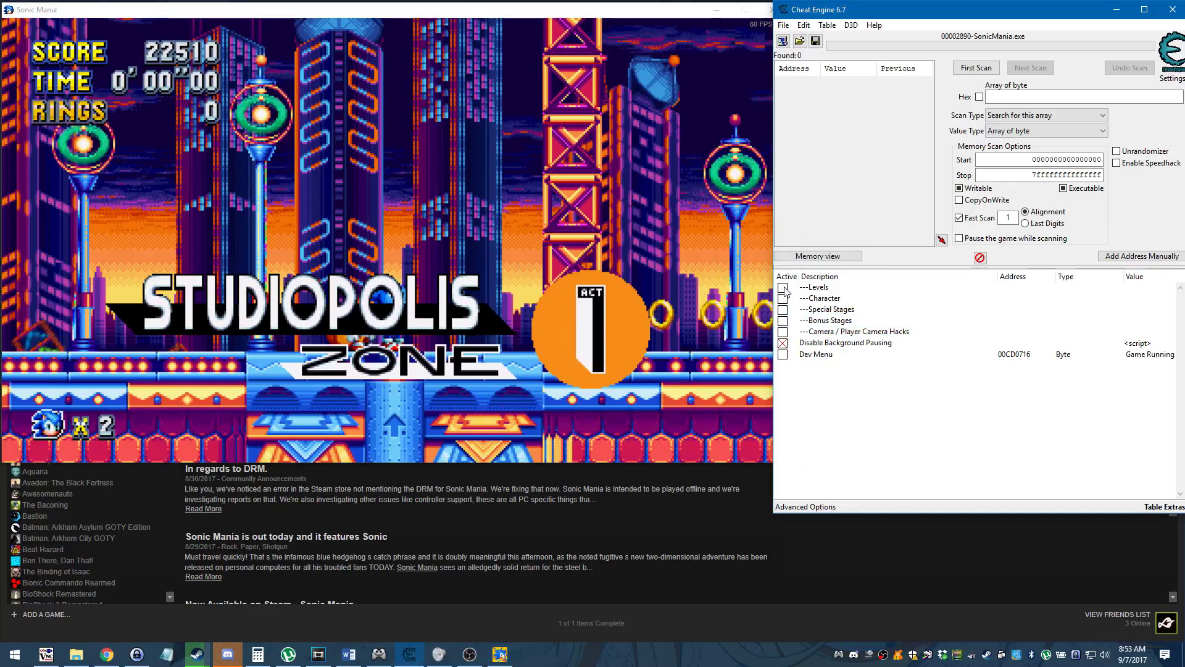
left_click(782, 288)
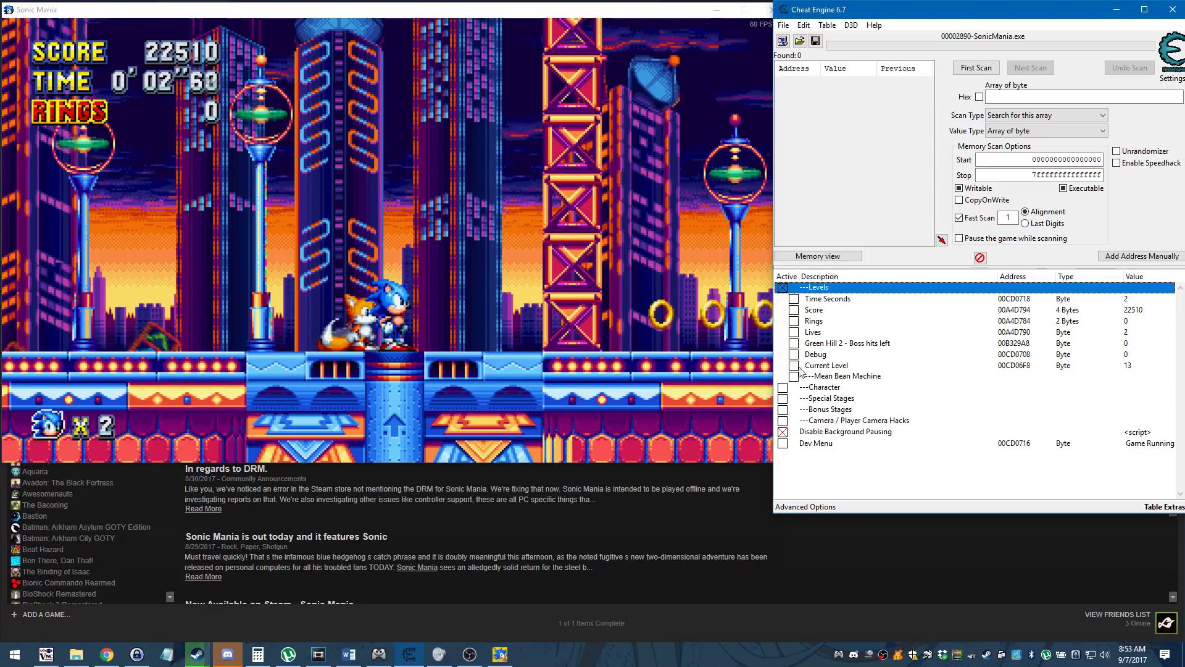
- Change the Current Level value from 13 to 14
double_click(1135, 367)
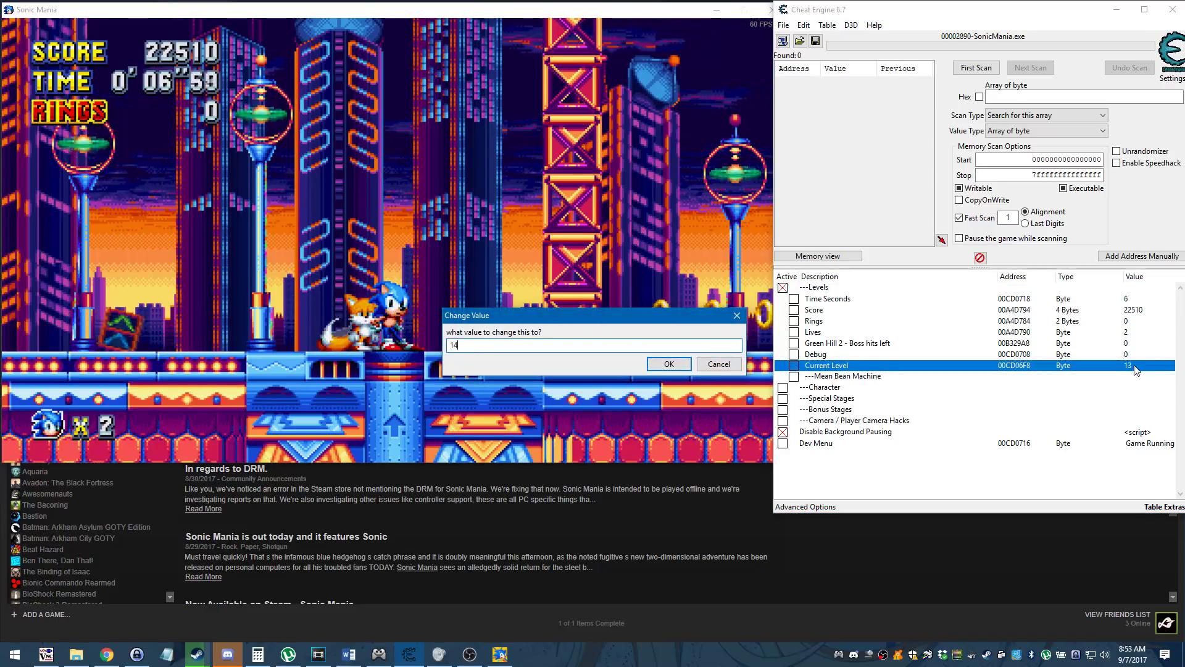
type("14")
key("Return")
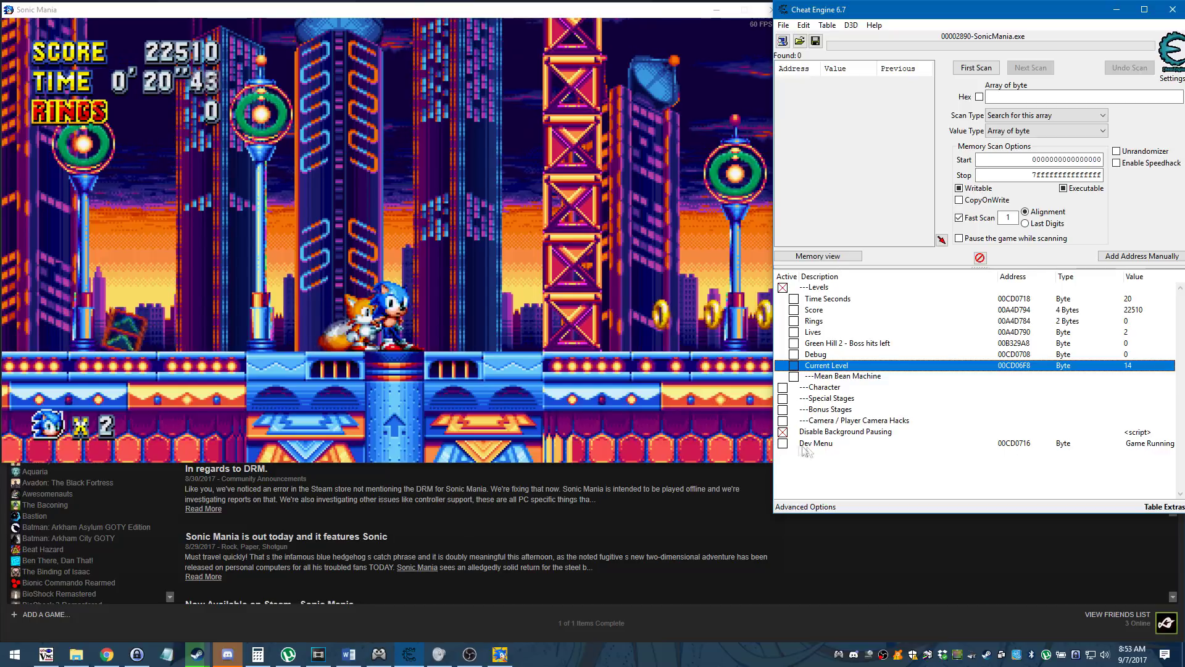
left_click(823, 445)
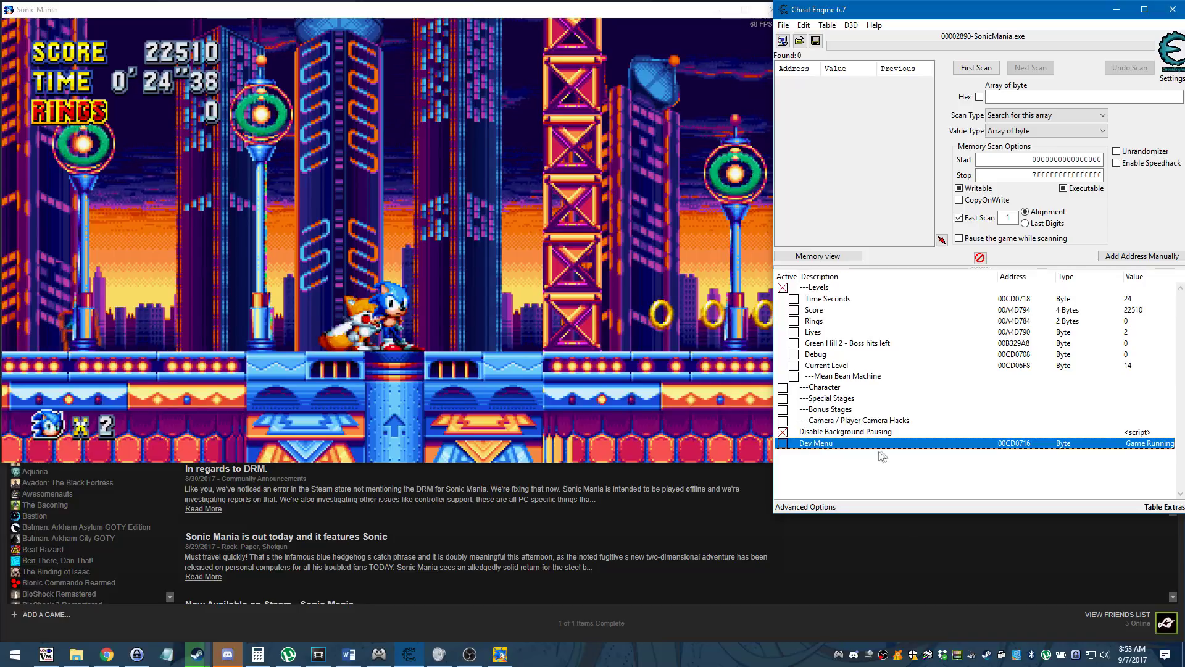
- Set the Dev Menu value to Reset Game State, restarting into Studiopolis Zone Act 2
left_click_drag(1000, 279, 946, 291)
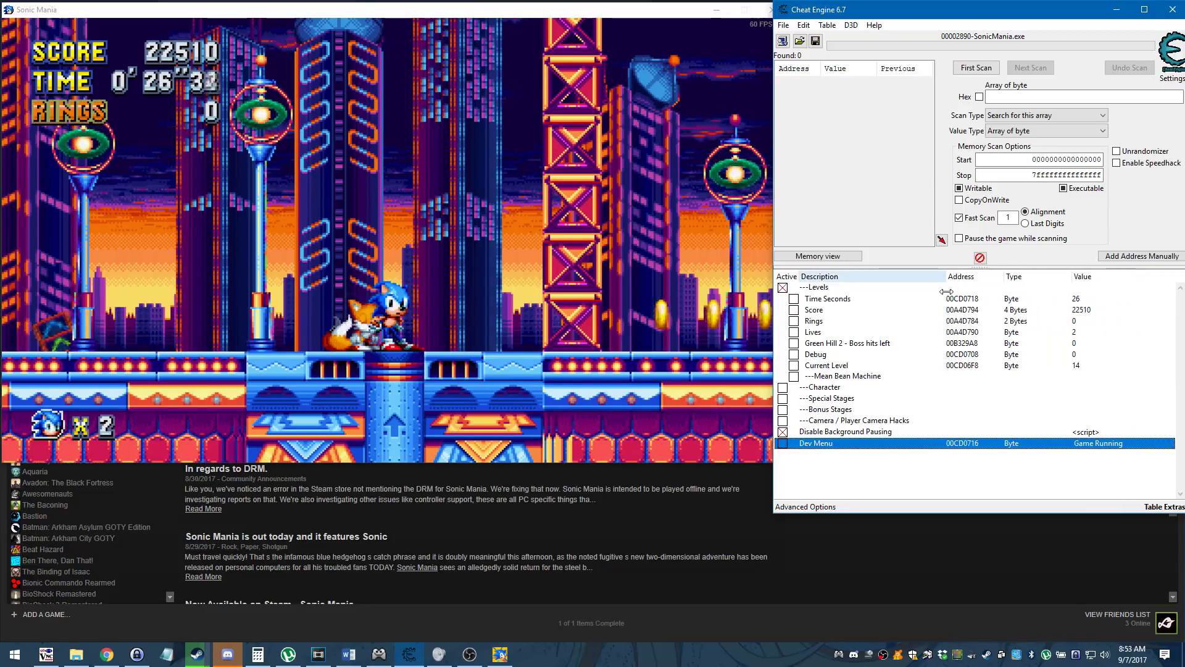
double_click(1105, 444)
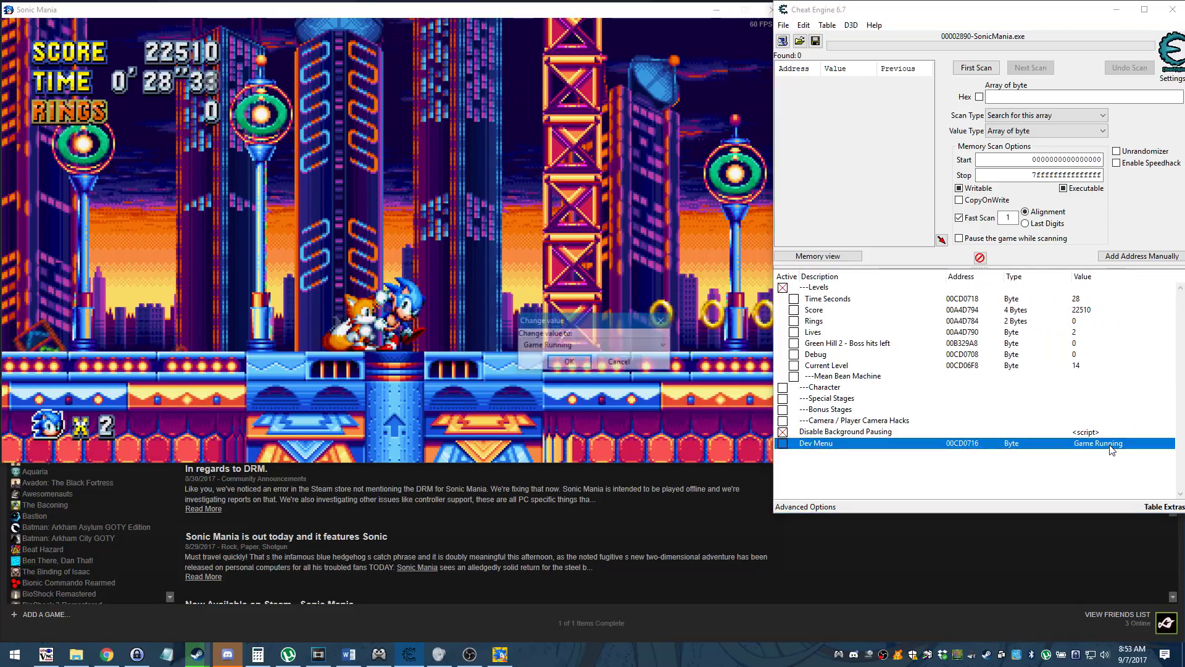
left_click(568, 345)
left_click(568, 345)
left_click(568, 345)
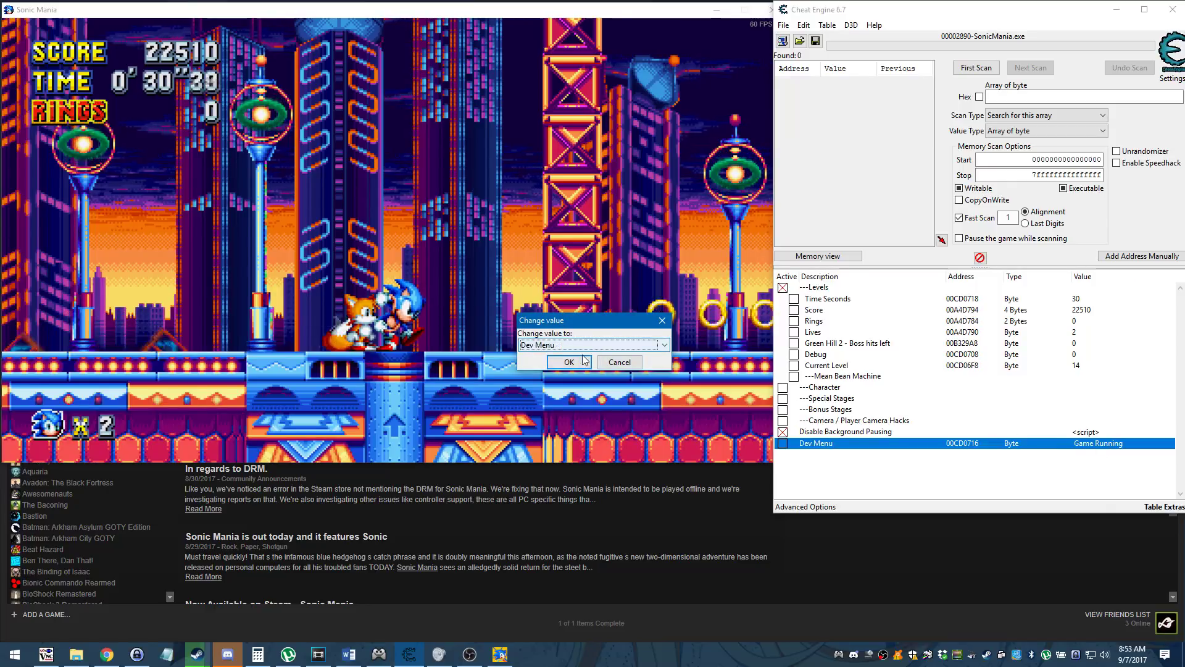
left_click(586, 351)
left_click(587, 350)
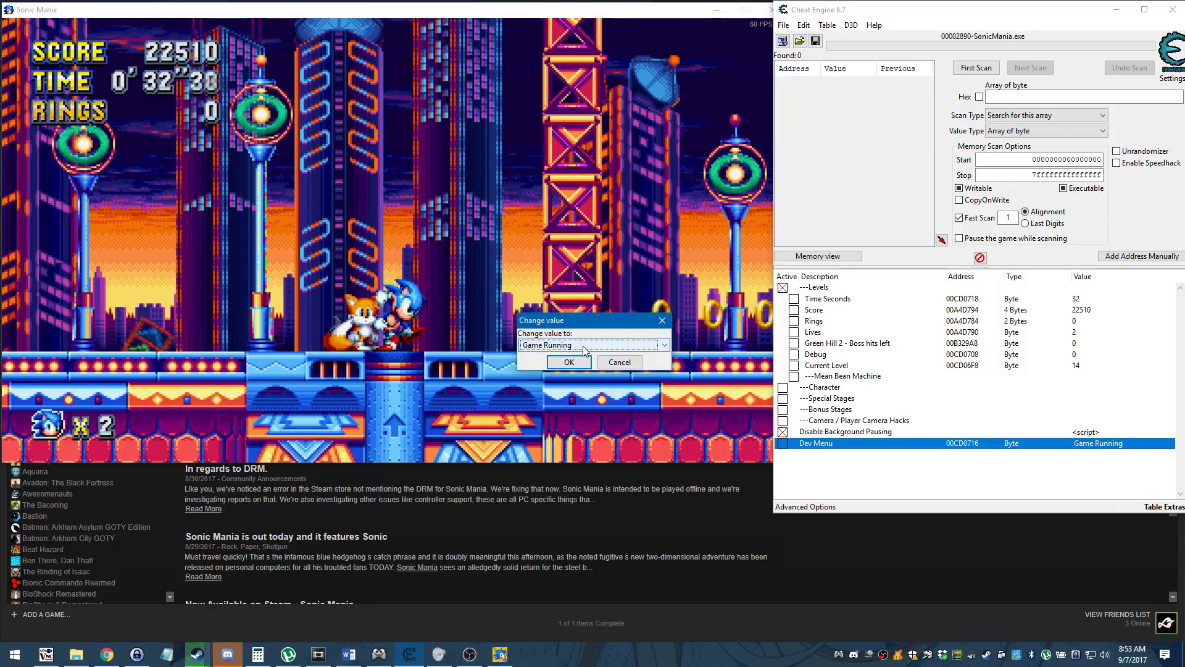
left_click(585, 350)
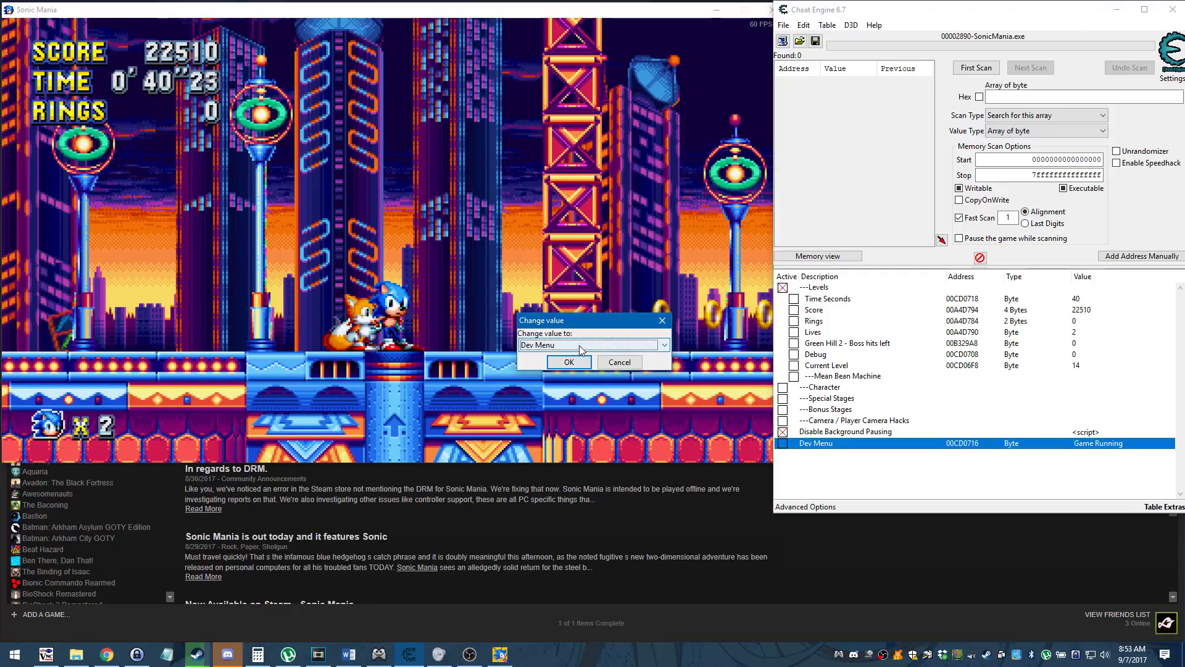
scroll(581, 349, "down", 1)
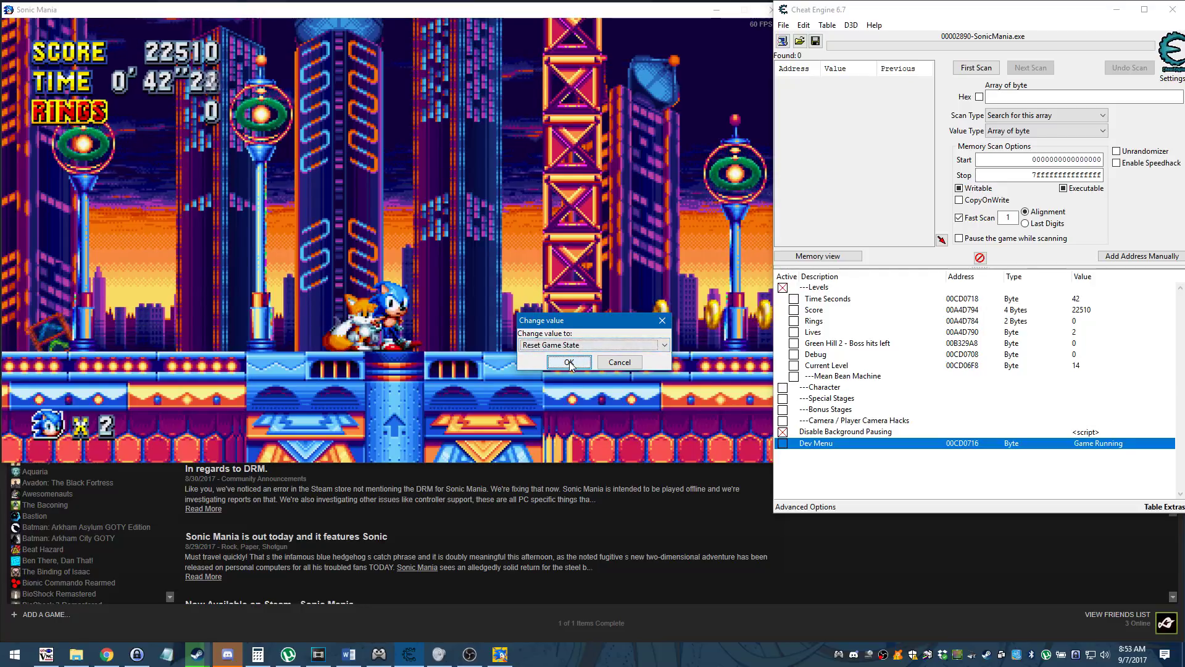
left_click(569, 362)
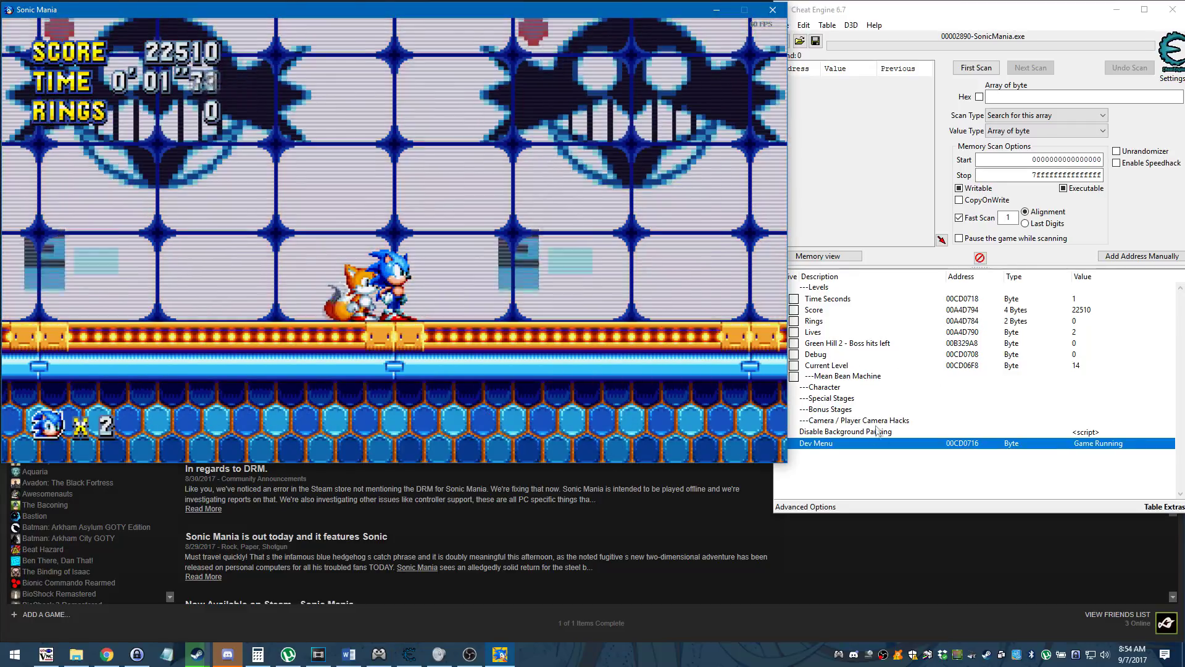
left_click(1070, 451)
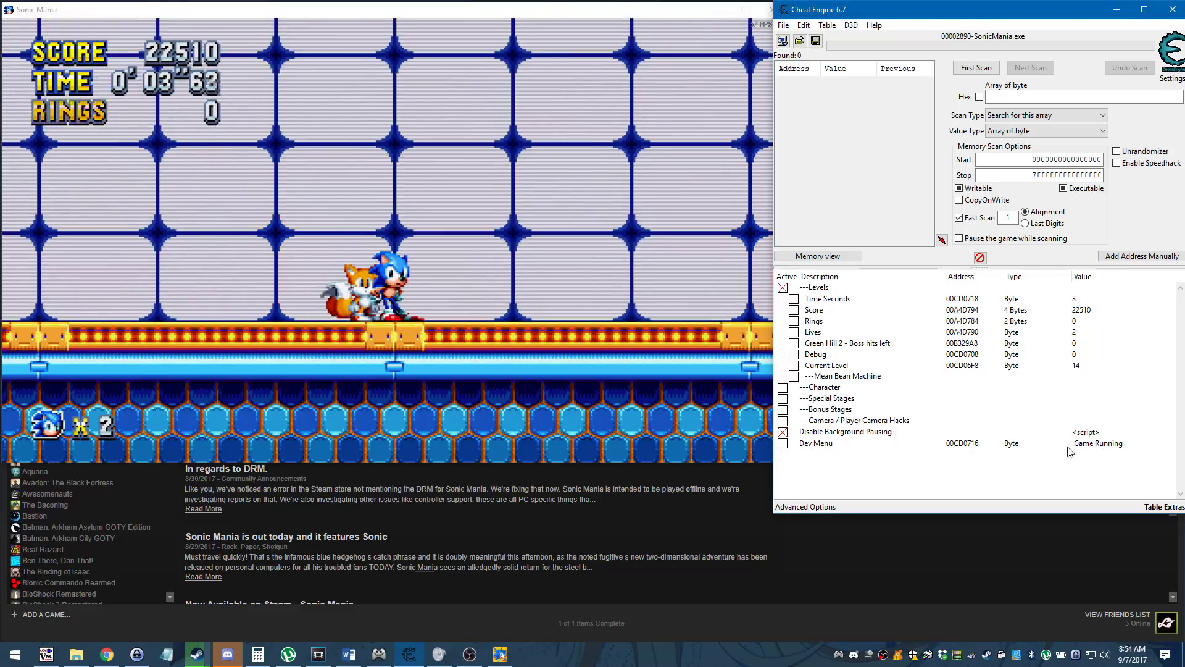
- Review the Dev Menu entry's numeric '-' hotkey that sets its value to 8
right_click(1009, 448)
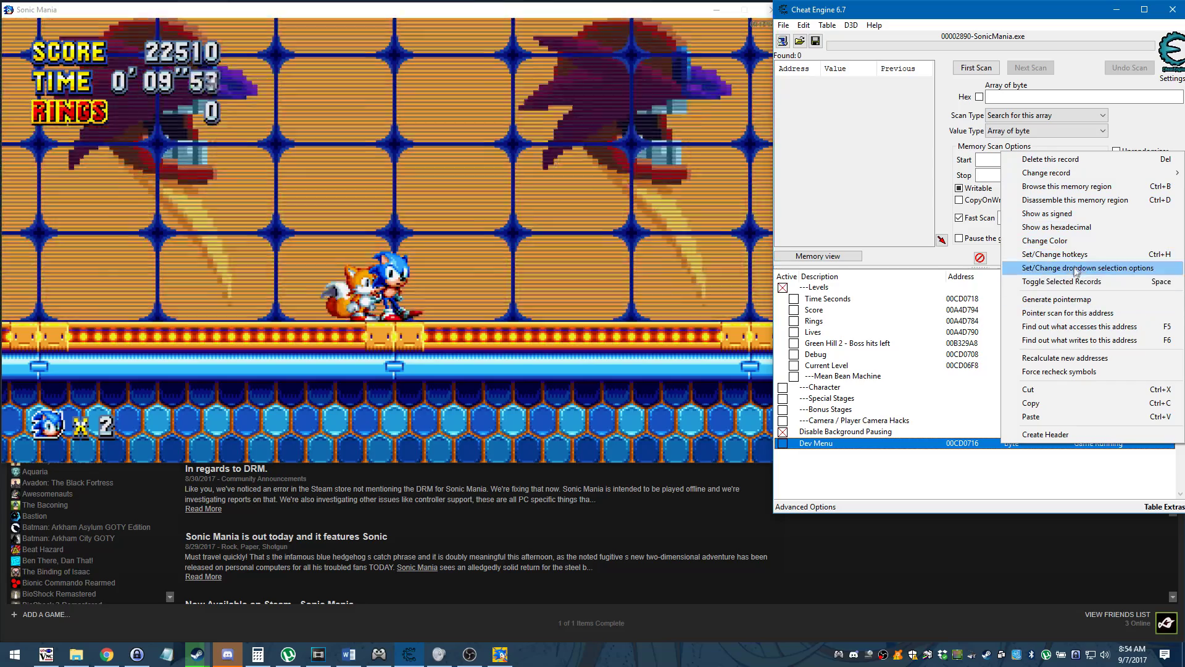
left_click(1056, 253)
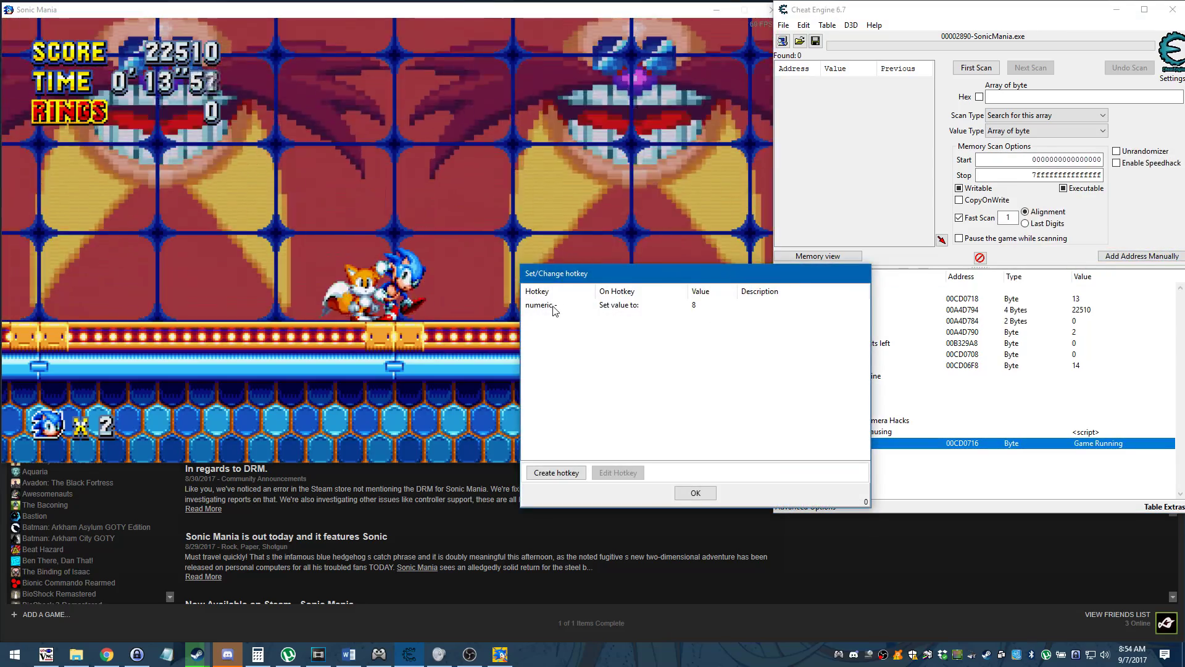
left_click(696, 493)
left_click(618, 315)
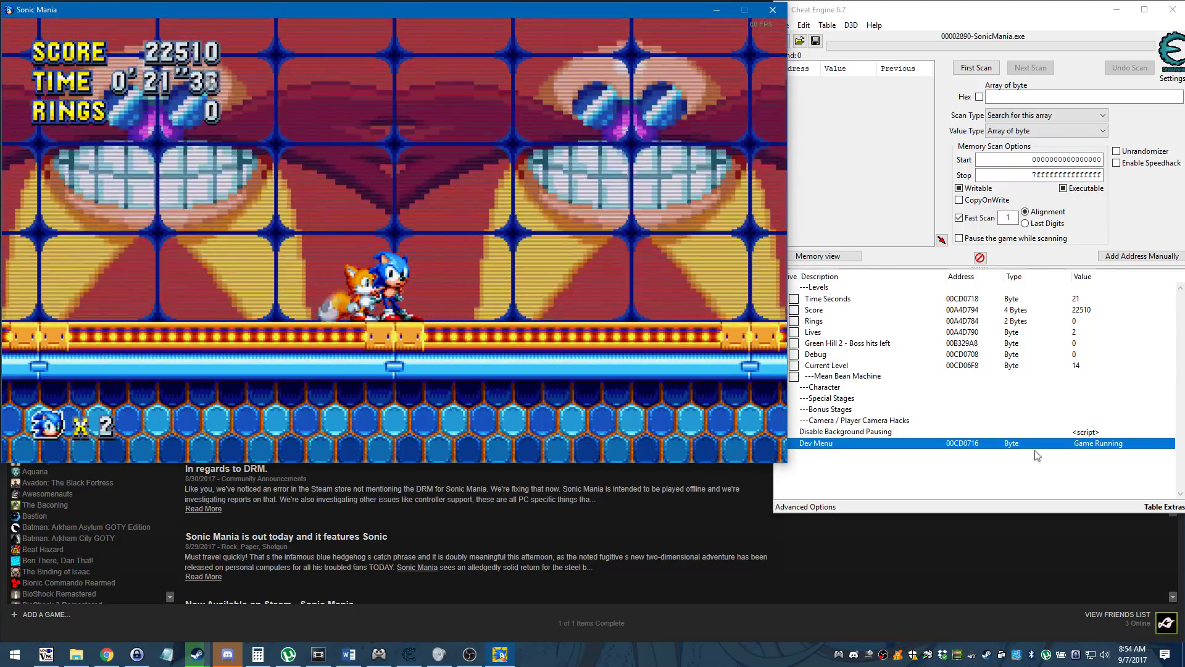
right_click(1034, 452)
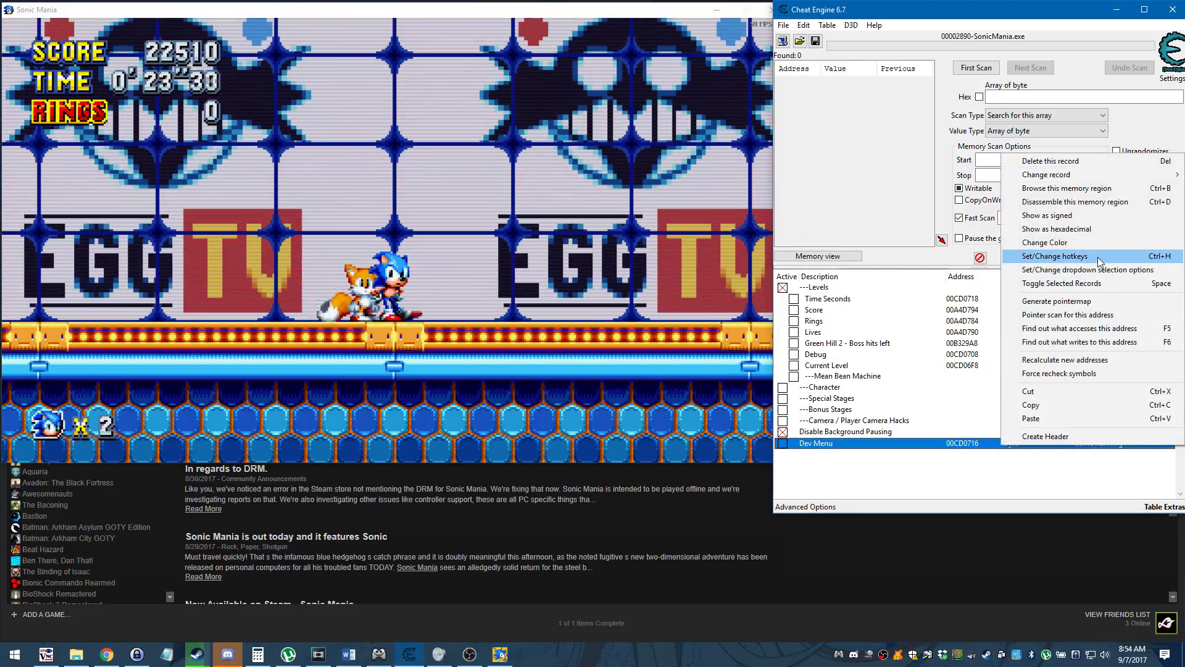
left_click(1098, 257)
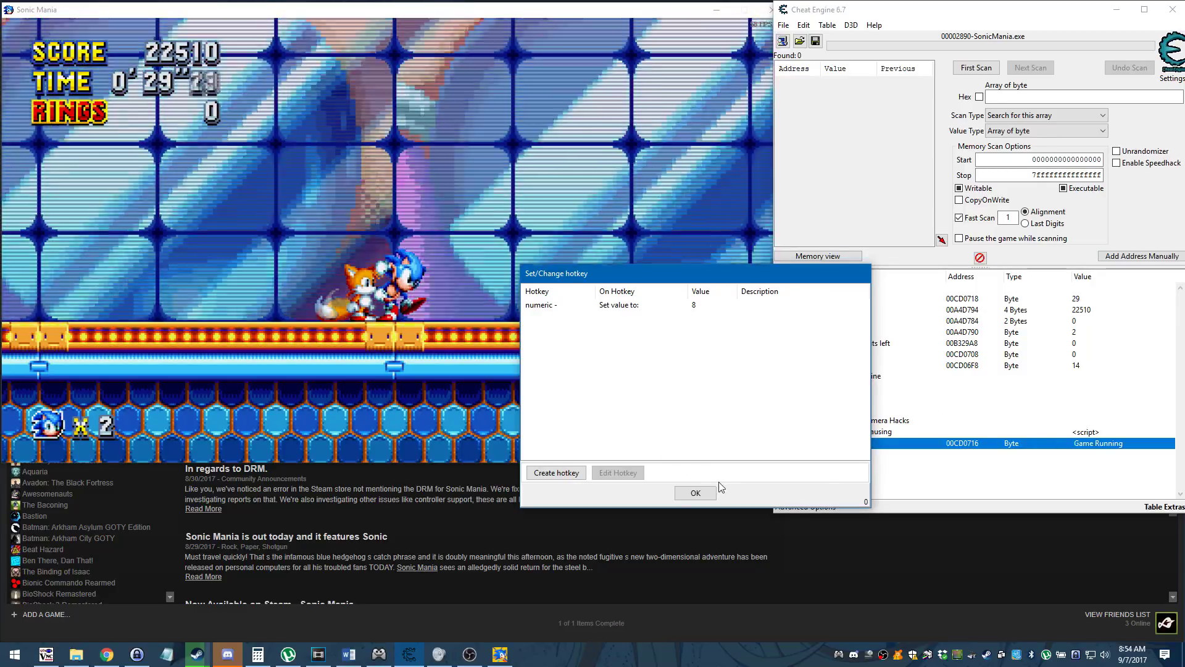
left_click(696, 493)
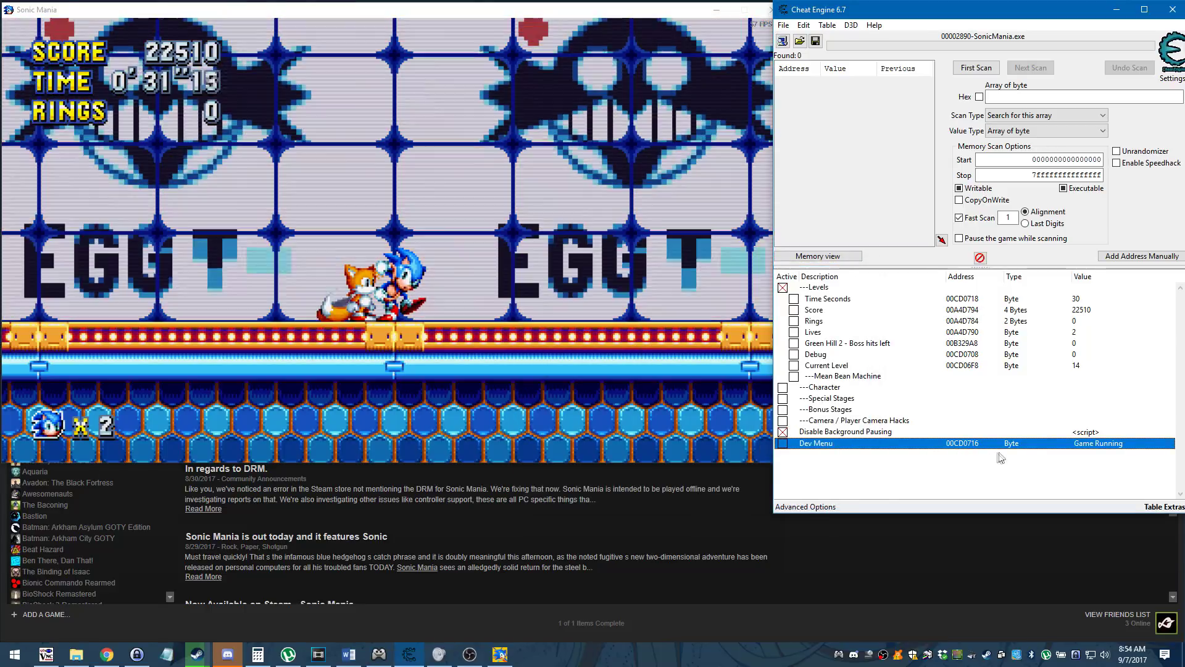
left_click(654, 296)
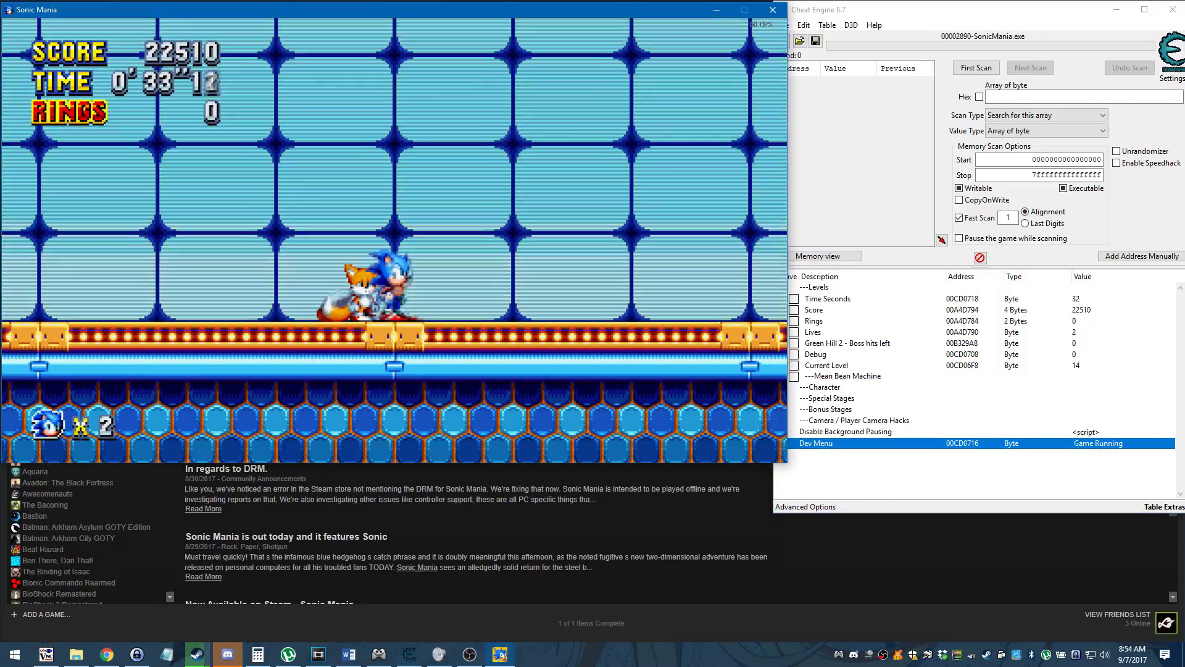
- Use the F1 dev menu's Stage Select > Mania Mode to start Chemical Plant Zone Act 1
key("F1")
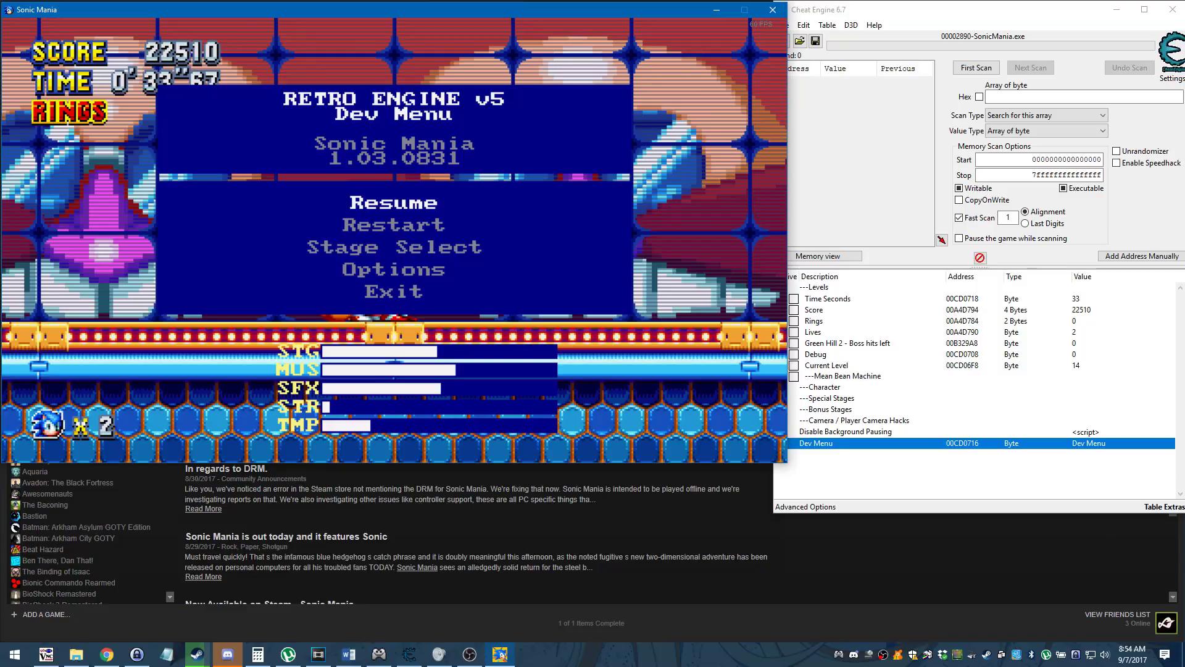
key("Down")
key("Return")
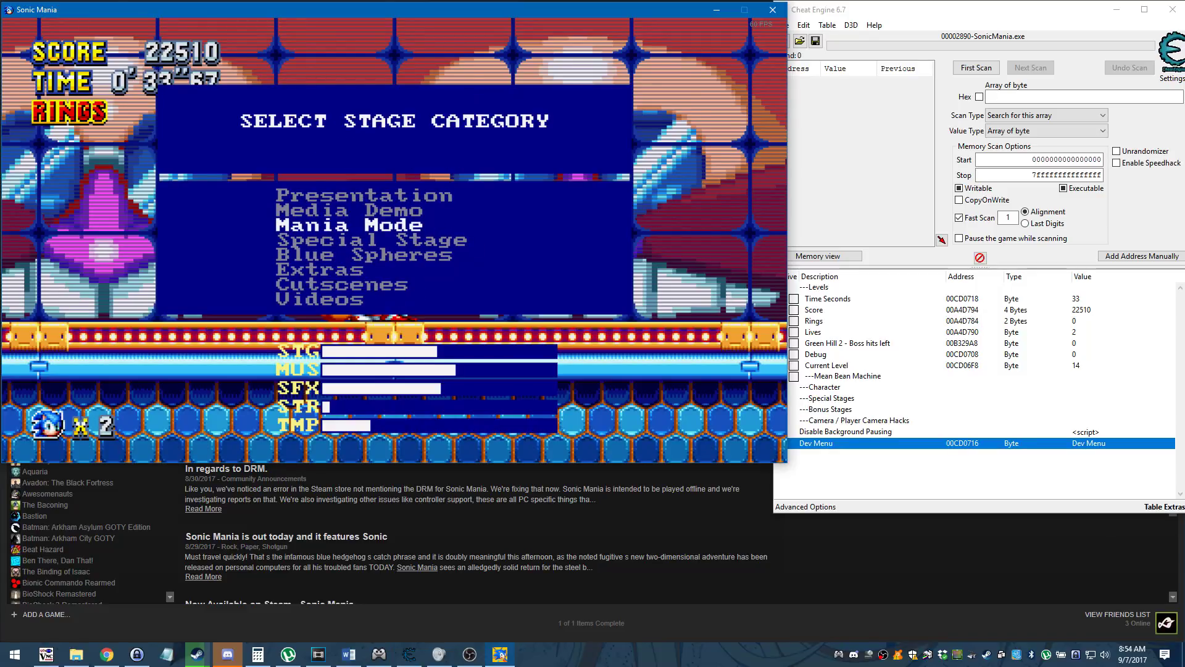
key("Return")
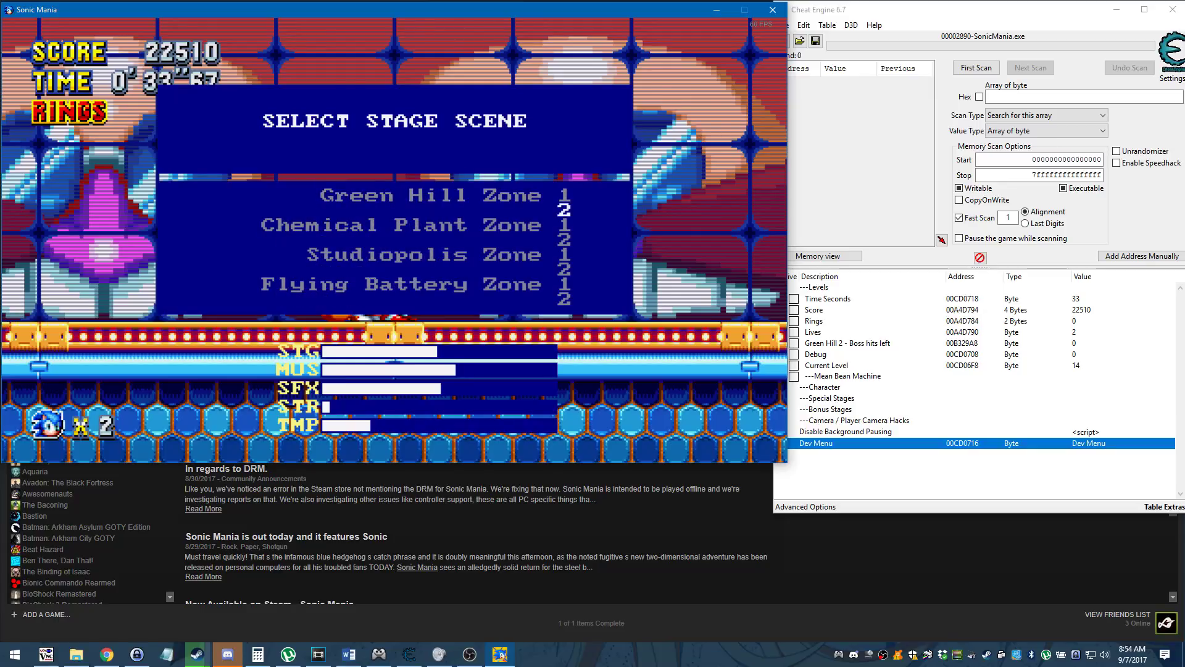
key("Return")
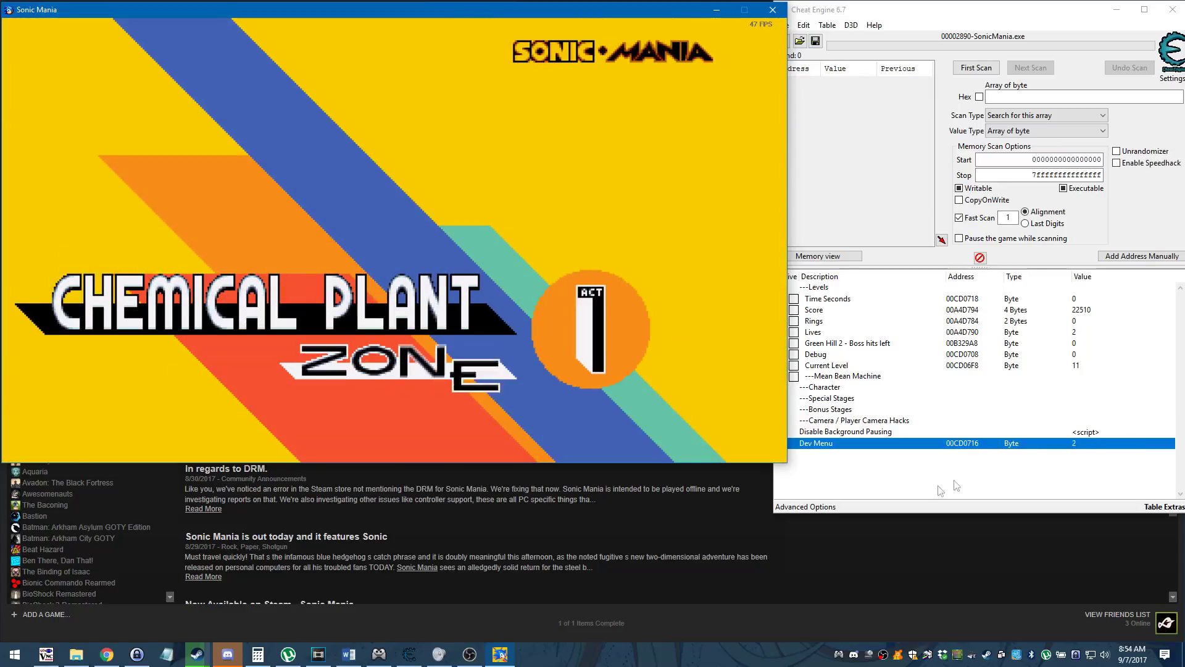
left_click(909, 485)
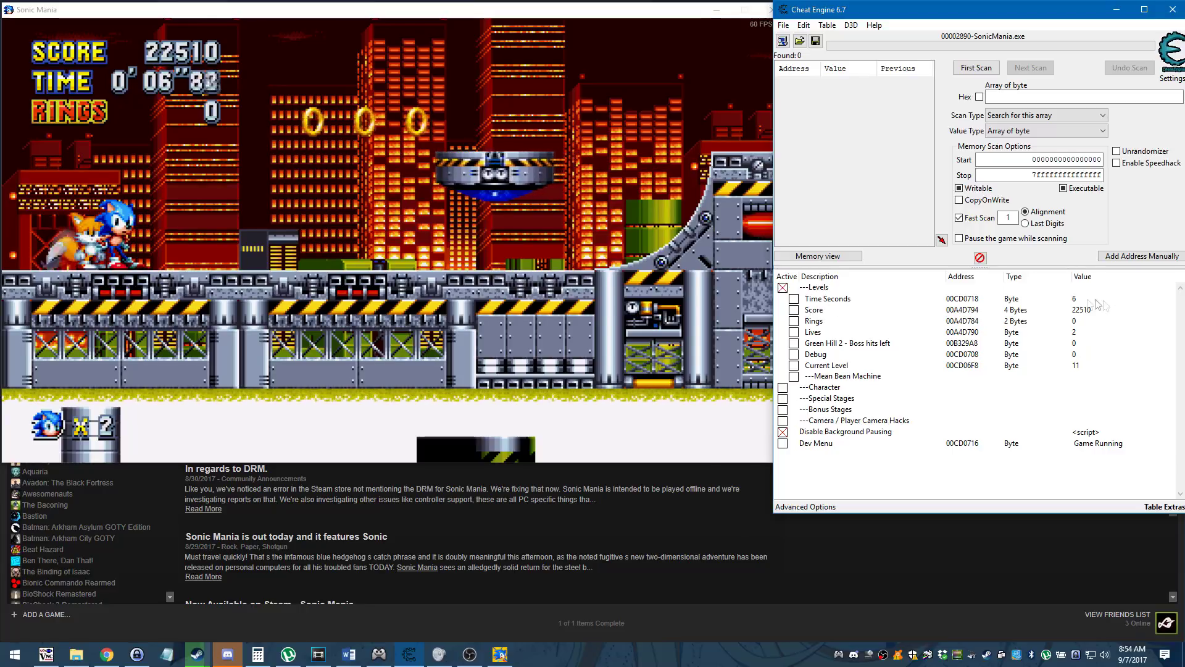
- Freeze Time Seconds and Rings, setting Rings to 80
left_click(797, 300)
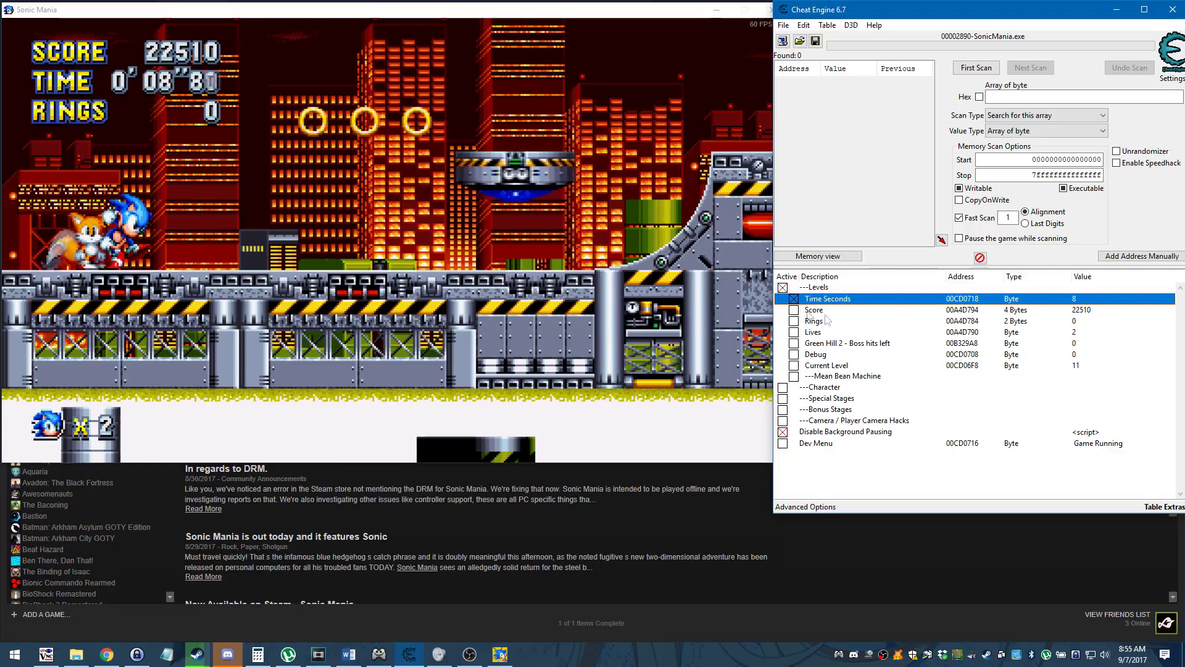
left_click(794, 321)
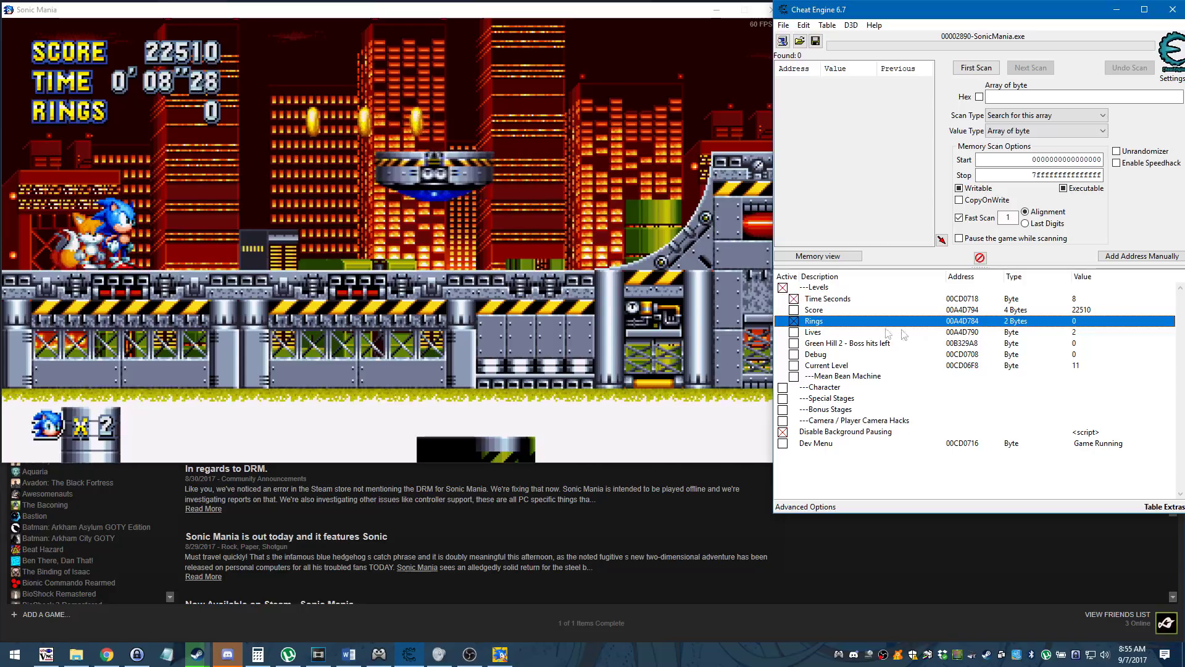
double_click(1083, 321)
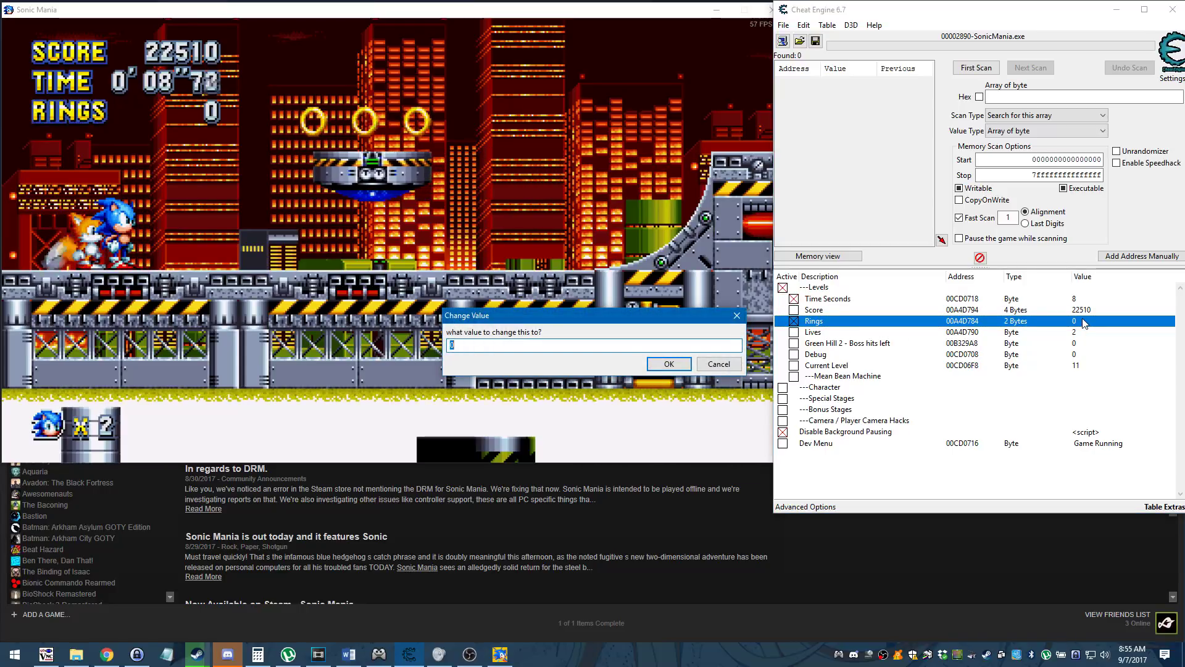
key("Return")
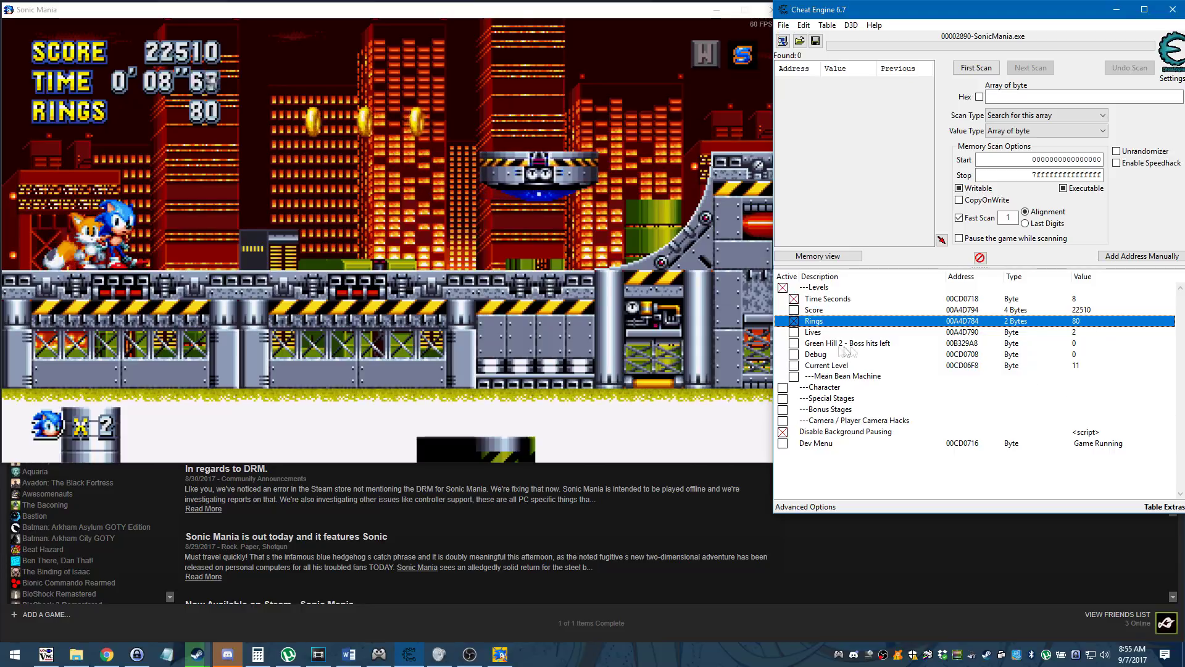
- Freeze the Lives value at 90
left_click(797, 337)
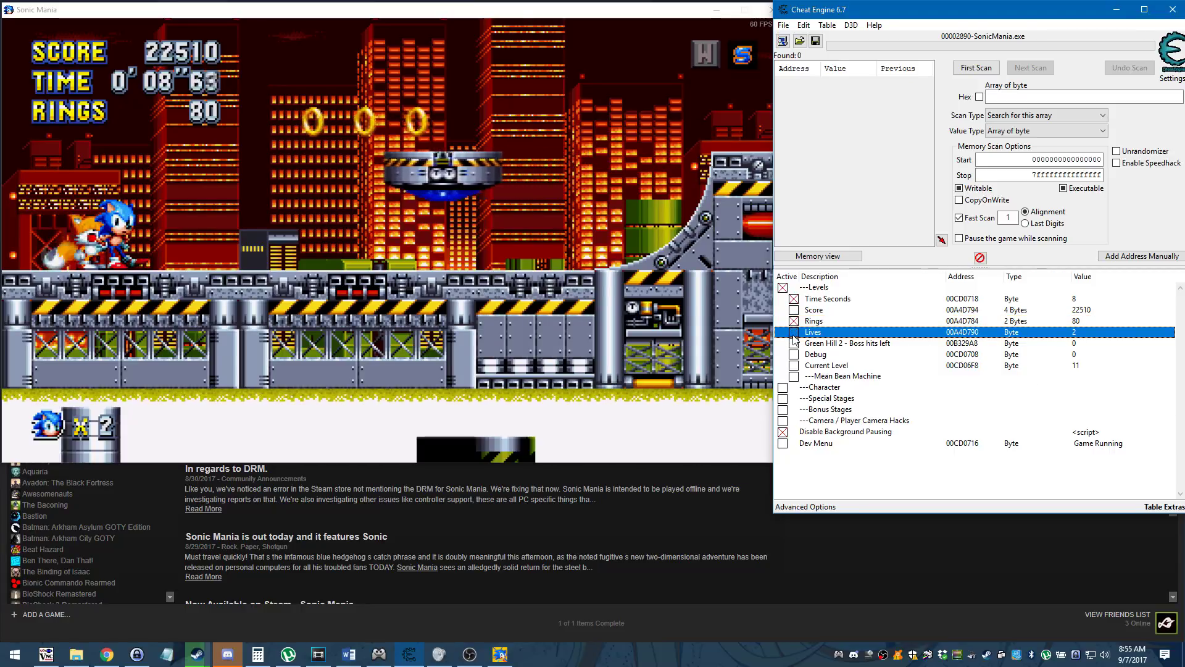
double_click(1086, 336)
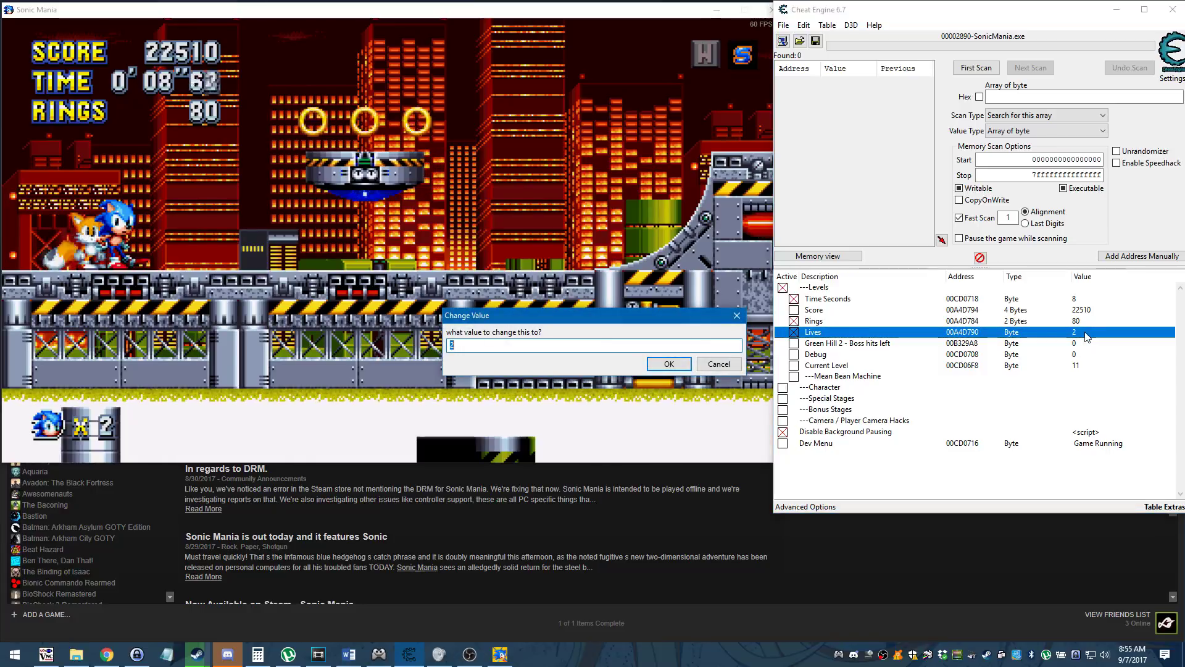
type("90")
key("Return")
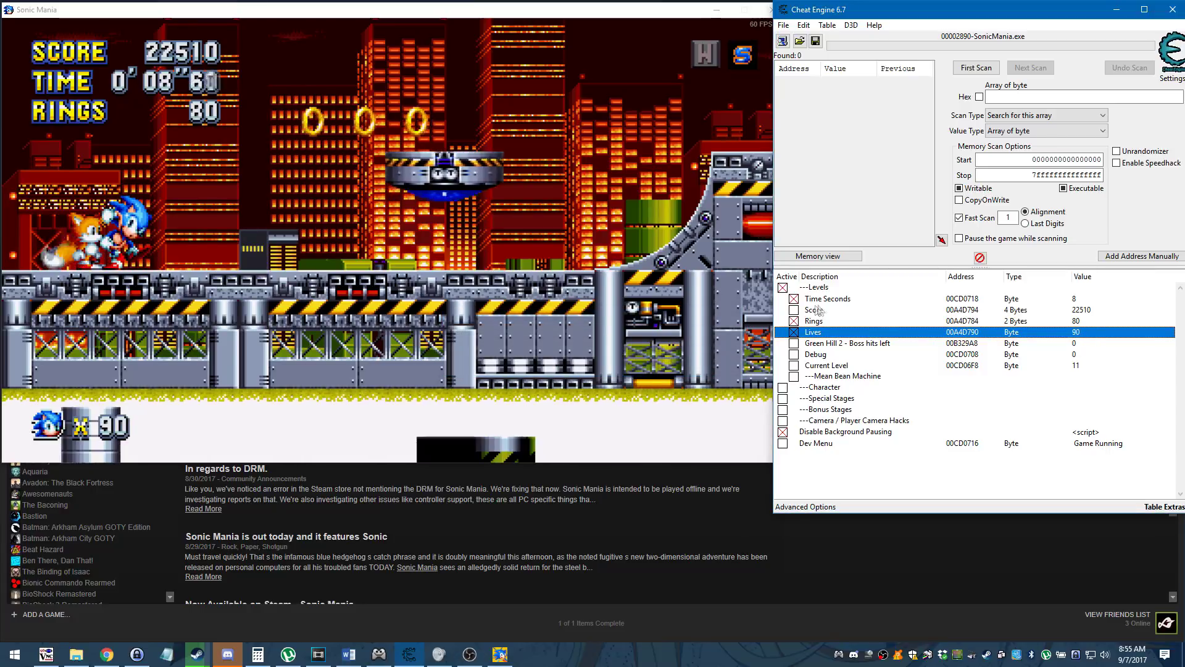
- Test the frozen values by jumping in-game, then unfreeze Rings
left_click(500, 278)
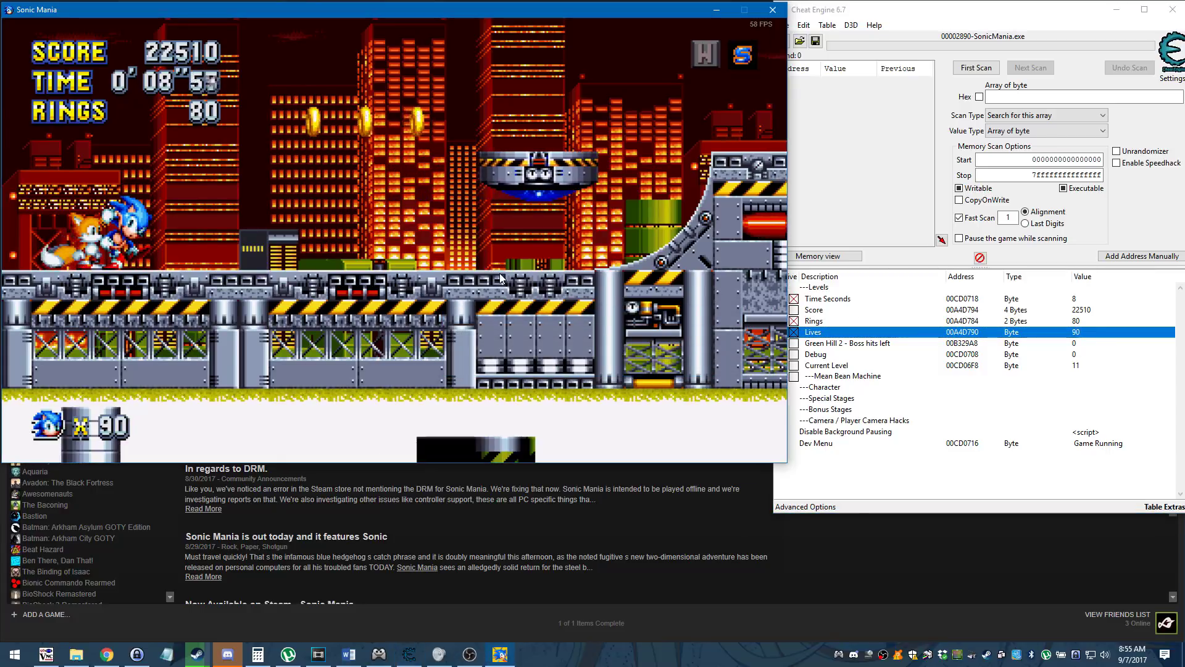
key("a")
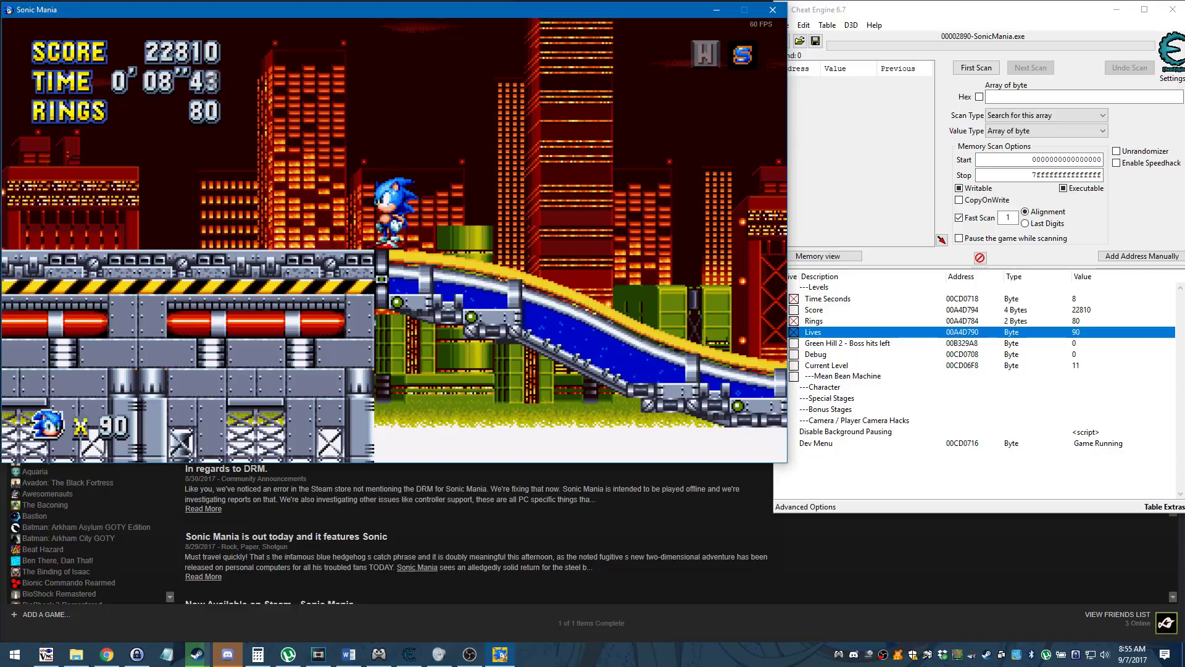
left_click(795, 322)
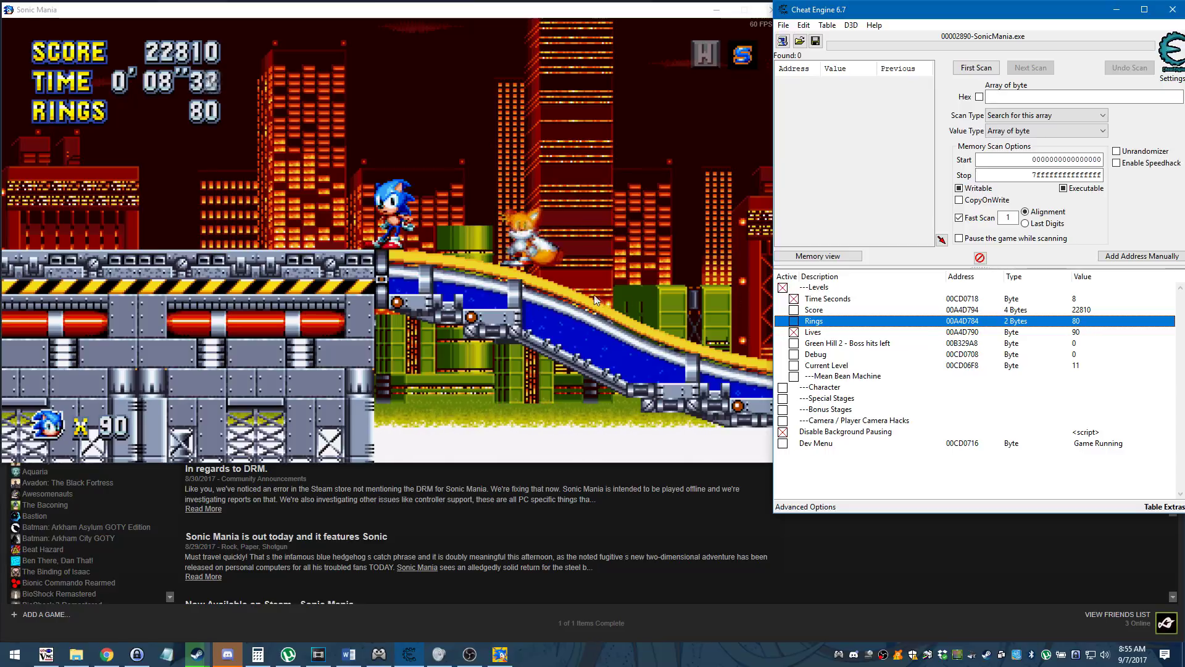
- Activate the Debug entry and set its value to 1
left_click(795, 355)
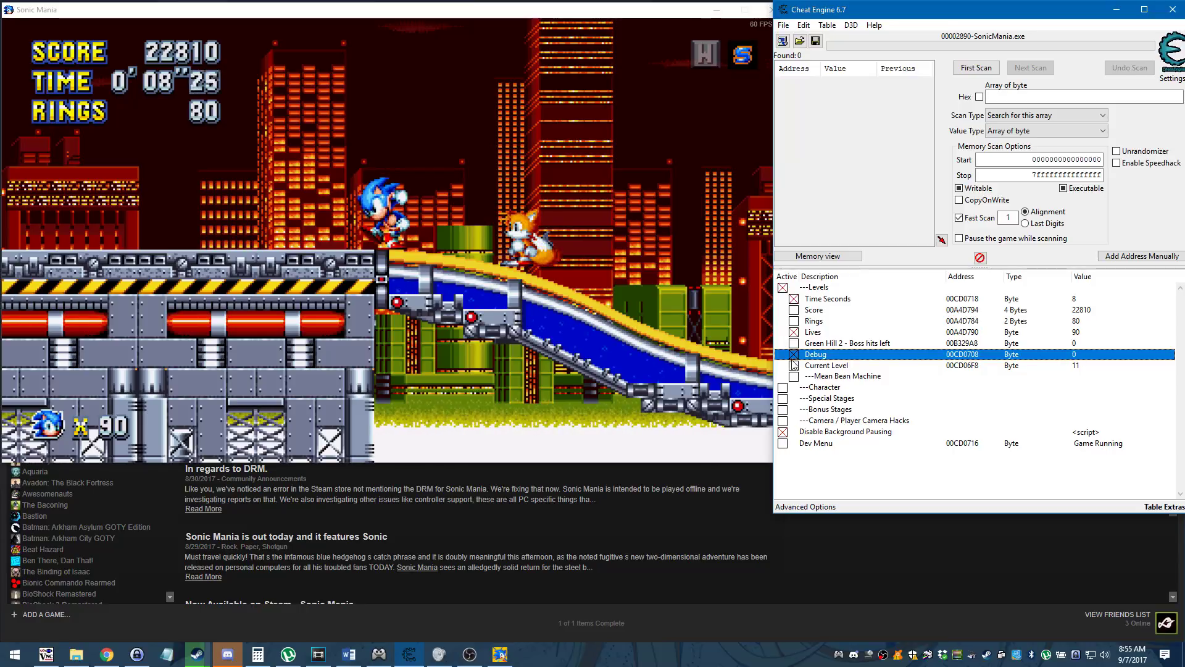
double_click(1081, 356)
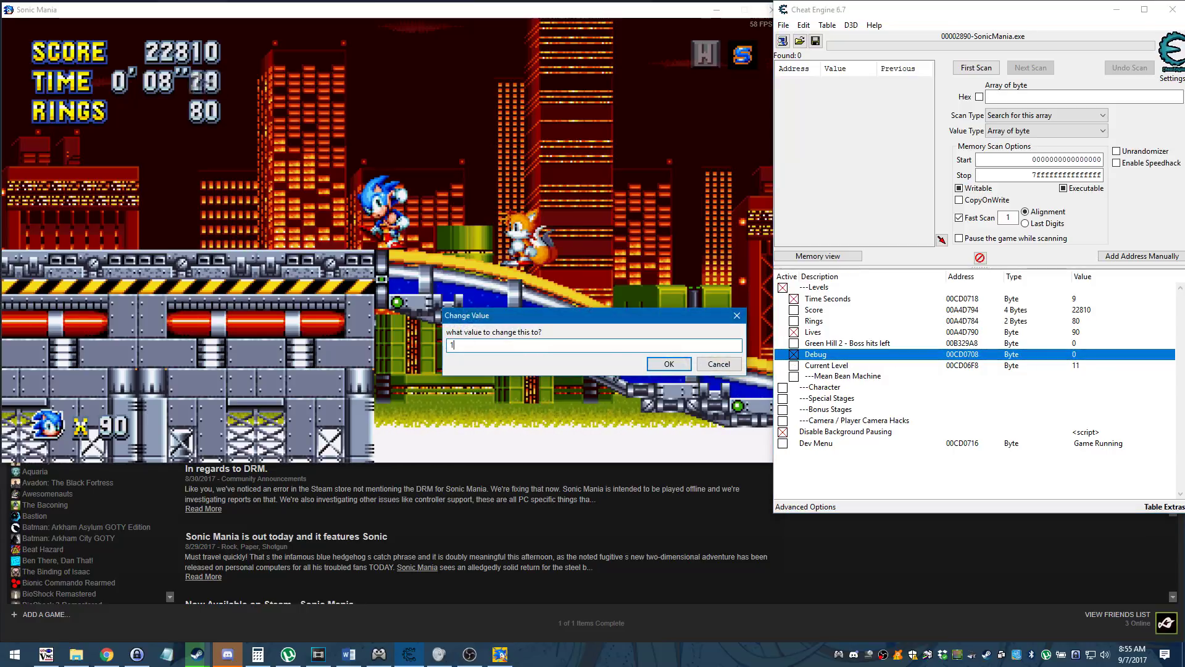
type("1")
key("Return")
- Toggle Sonic's debug mode in-game with Q, then expand the Mean Bean Machine group
left_click(532, 245)
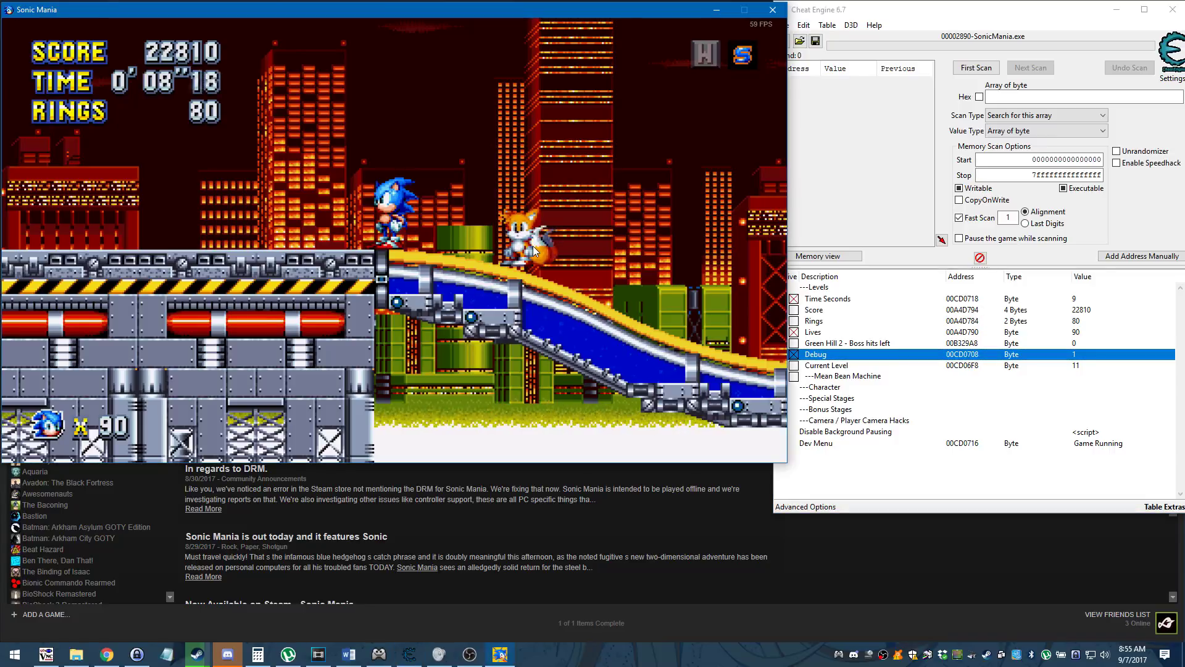
key("q")
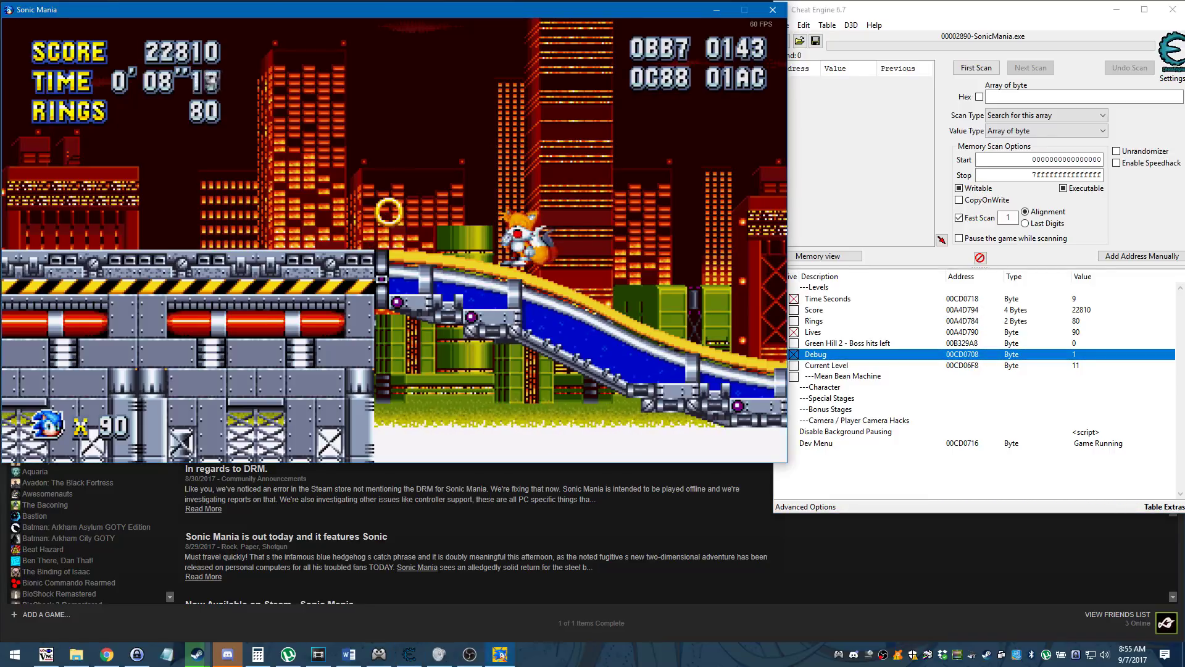
key("q")
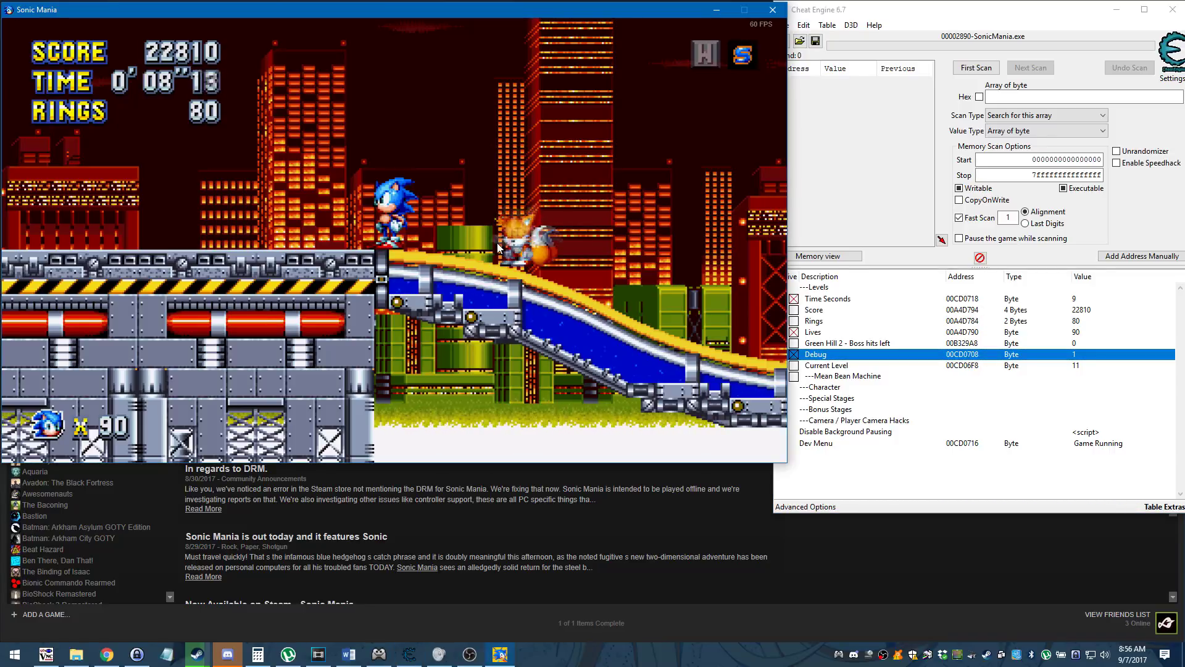
key("q")
key("q")
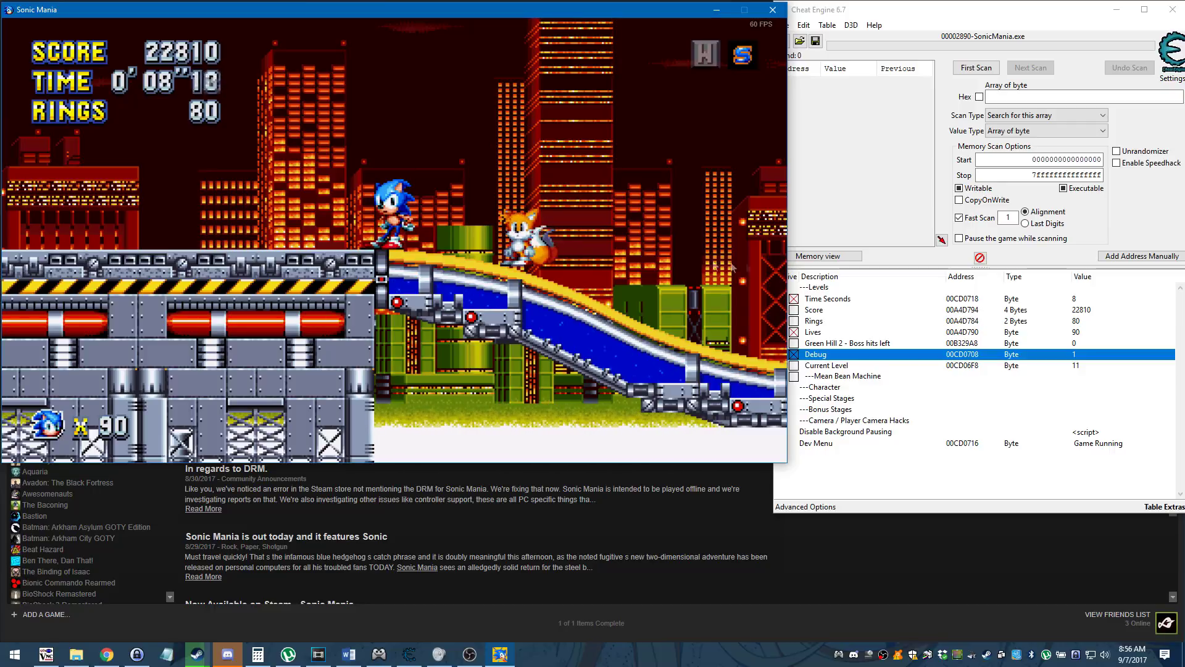
left_click(903, 263)
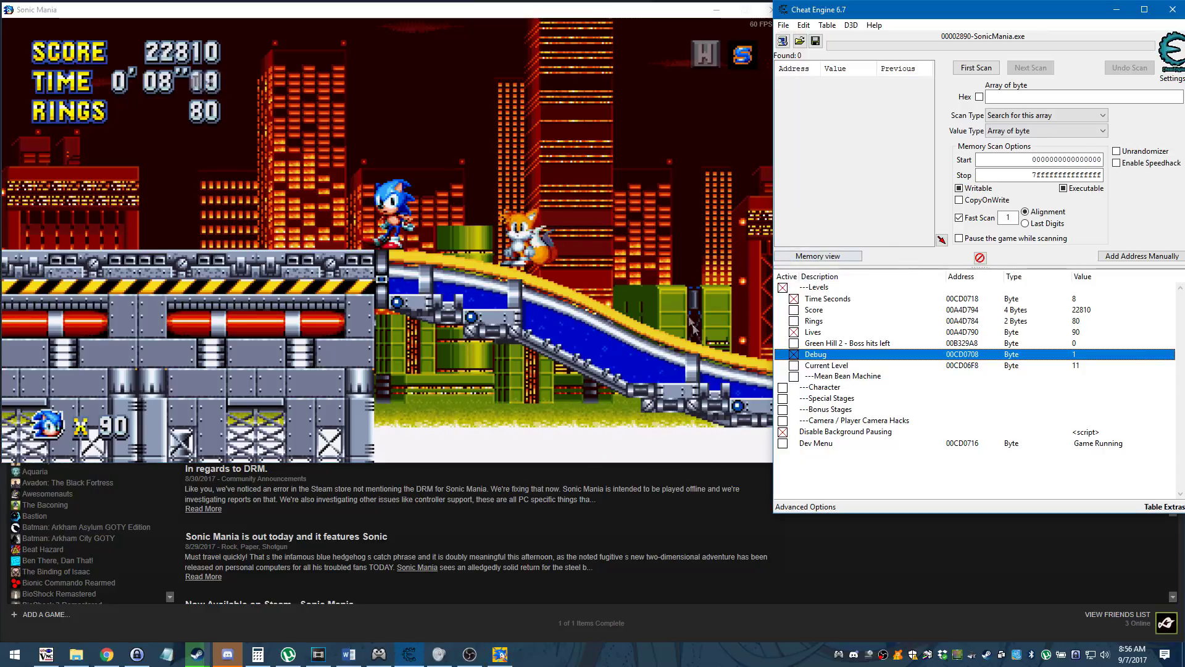
left_click(795, 376)
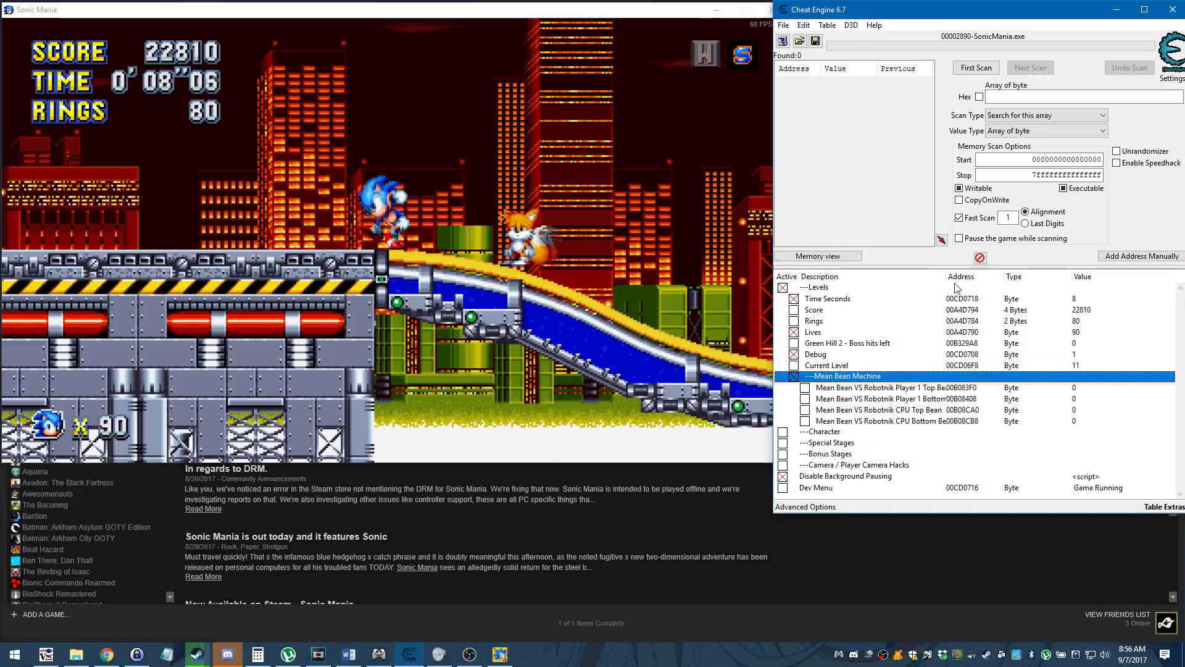
- Widen the Description column, collapse the Mean Bean Machine and Levels groups, and expand Character
left_click_drag(945, 276, 973, 280)
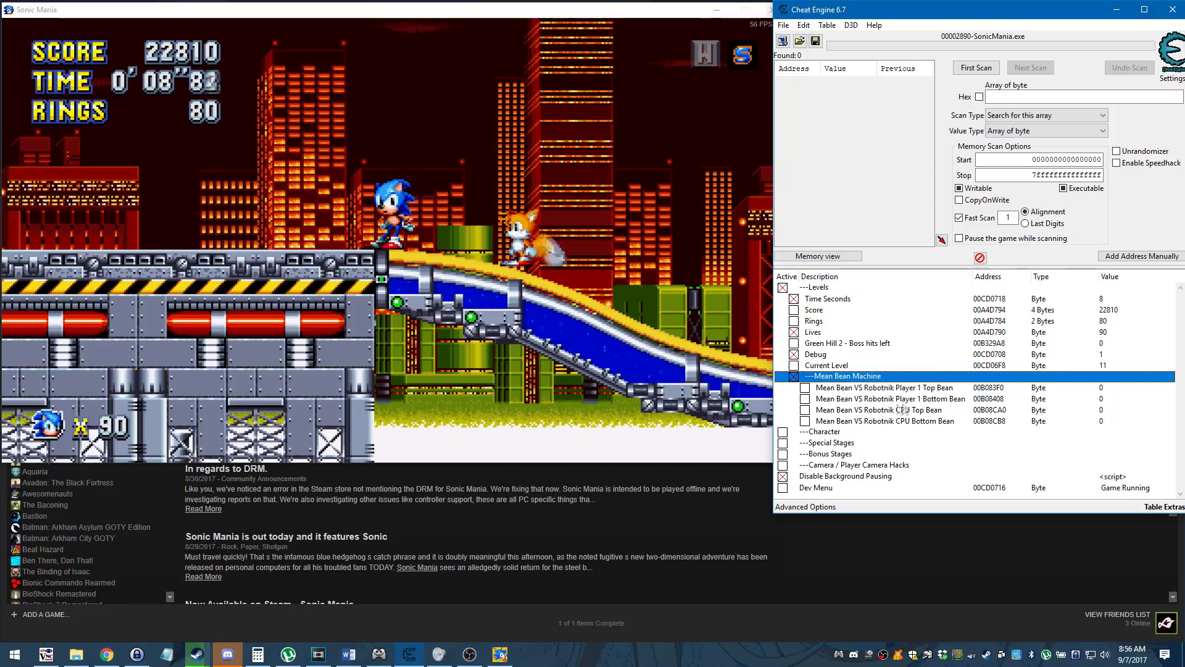
left_click(795, 376)
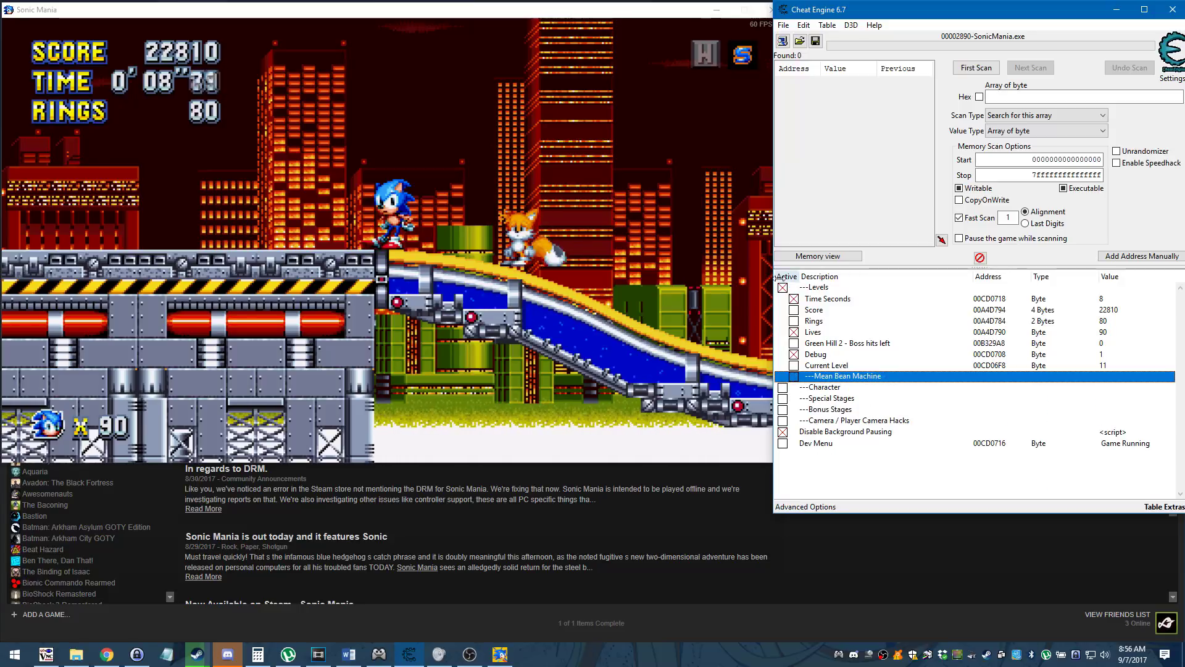
left_click(783, 287)
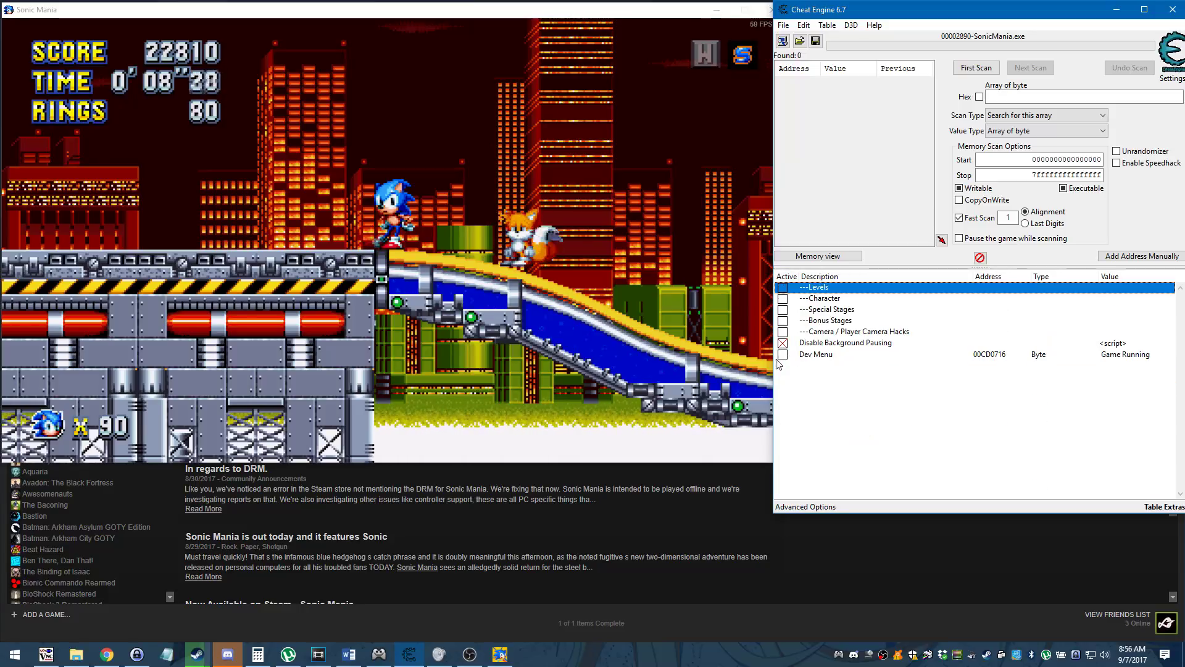
left_click(783, 299)
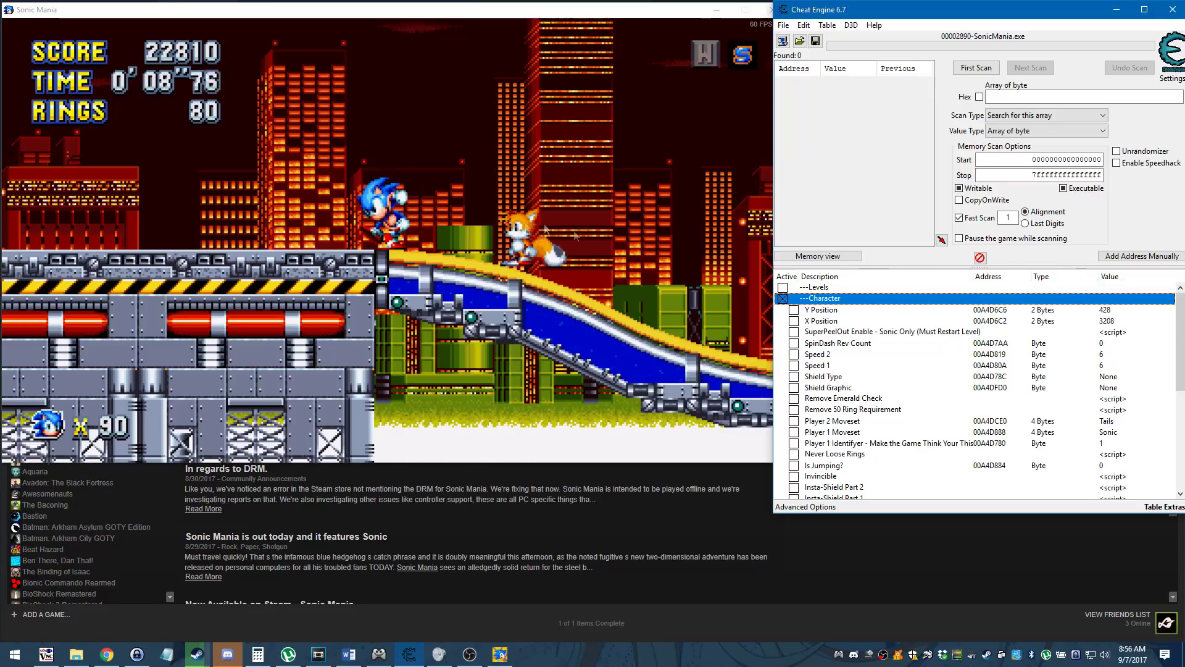
- Run Sonic left, then right, and jump near the slope while X Position updates
left_click(500, 224)
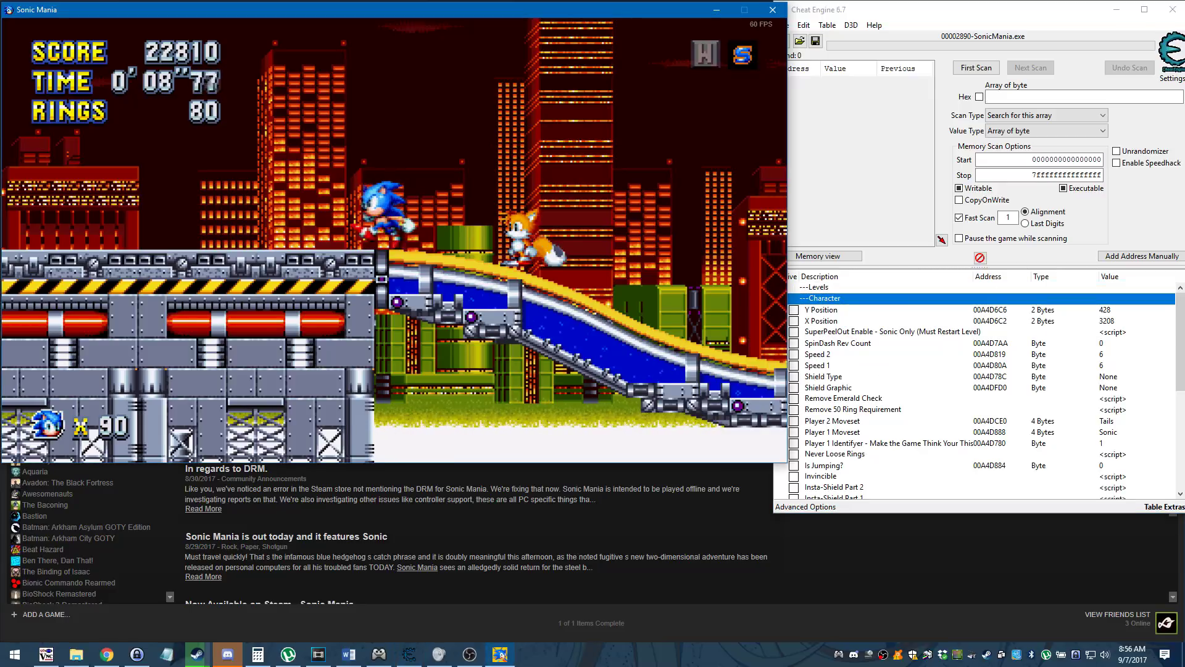
key("Left")
key("Right")
key("a")
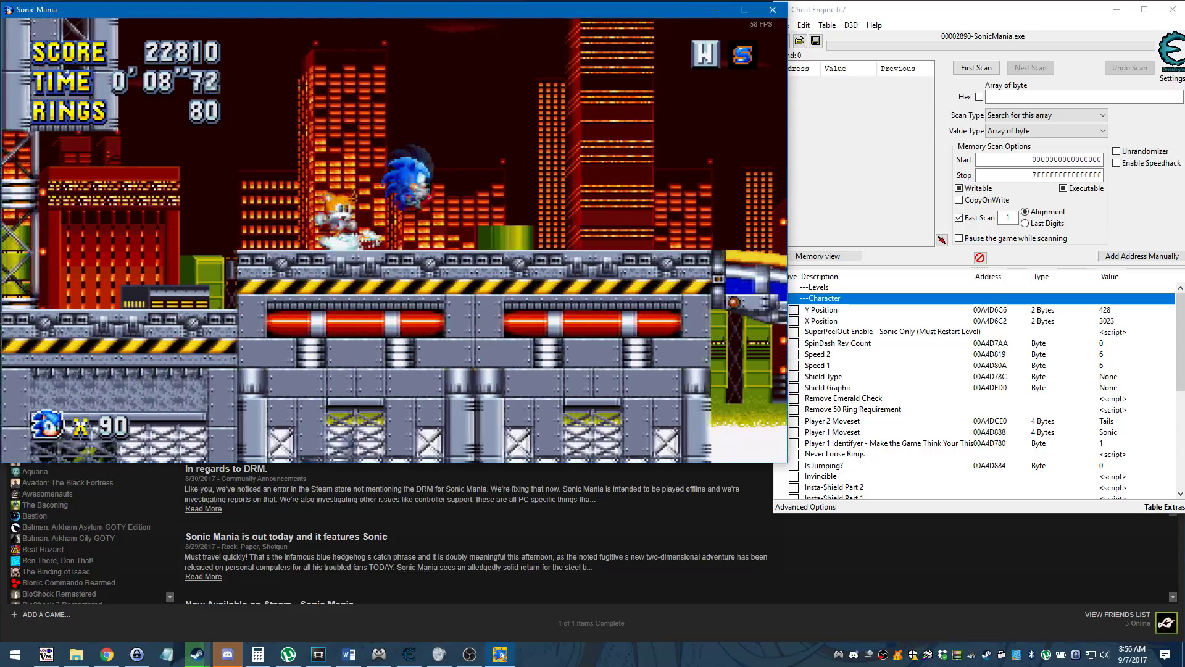
key("Left")
key("Left")
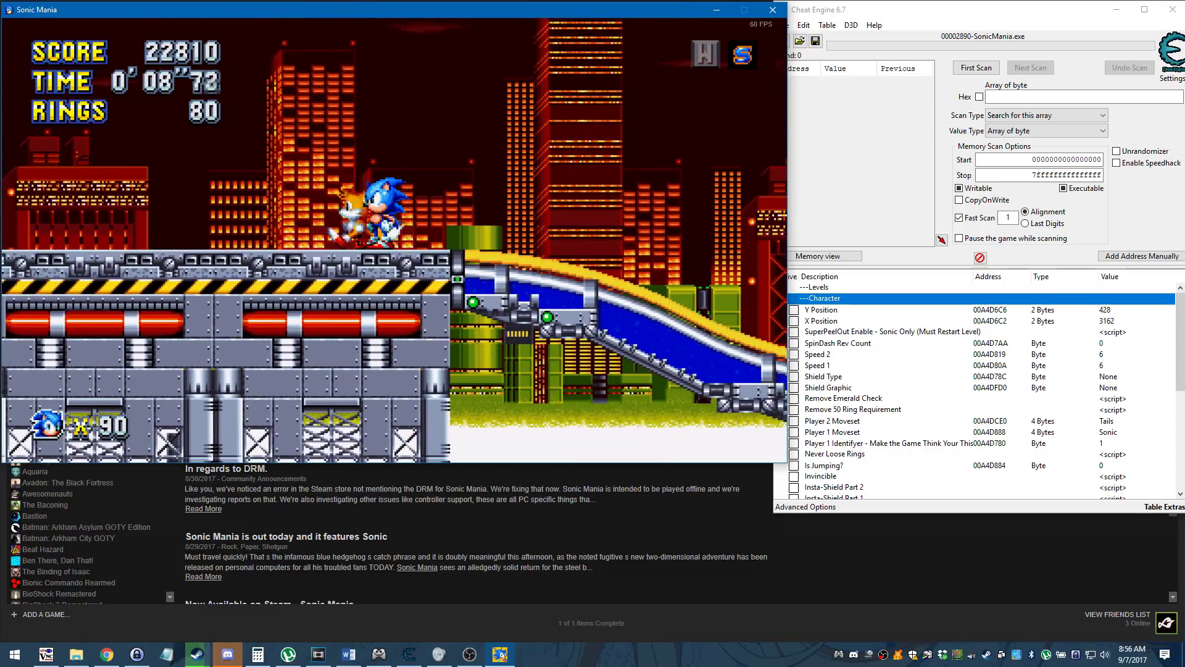
- Give the X Position entry an 'Increase value with 100' hotkey
right_click(1109, 322)
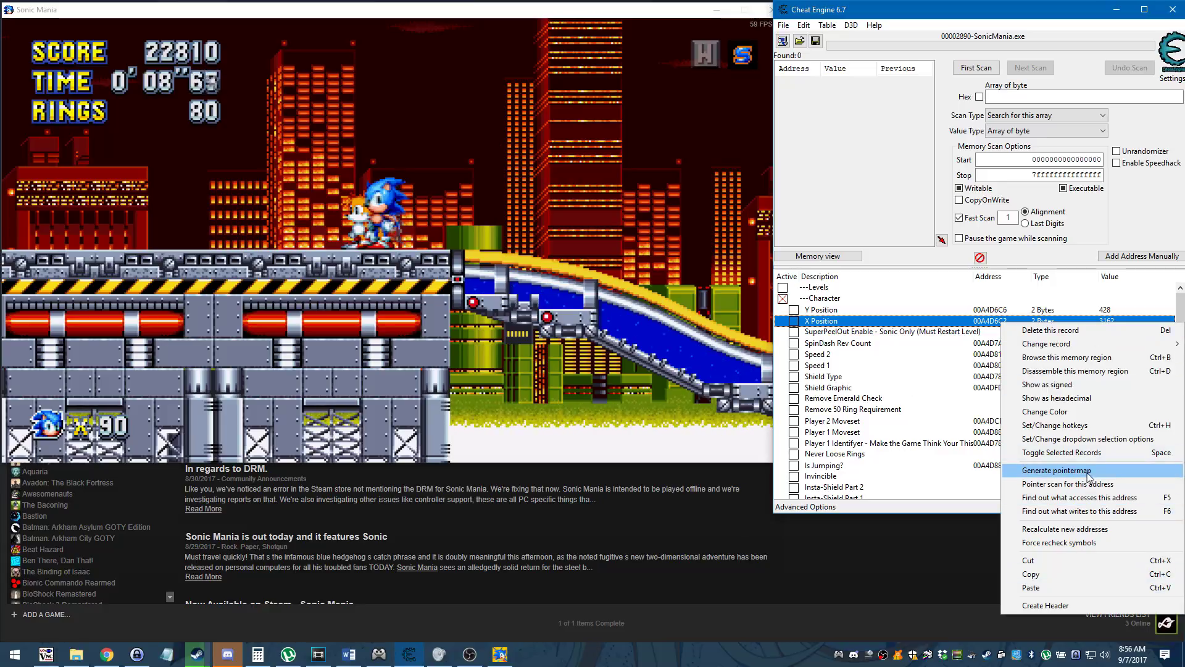
left_click(1102, 425)
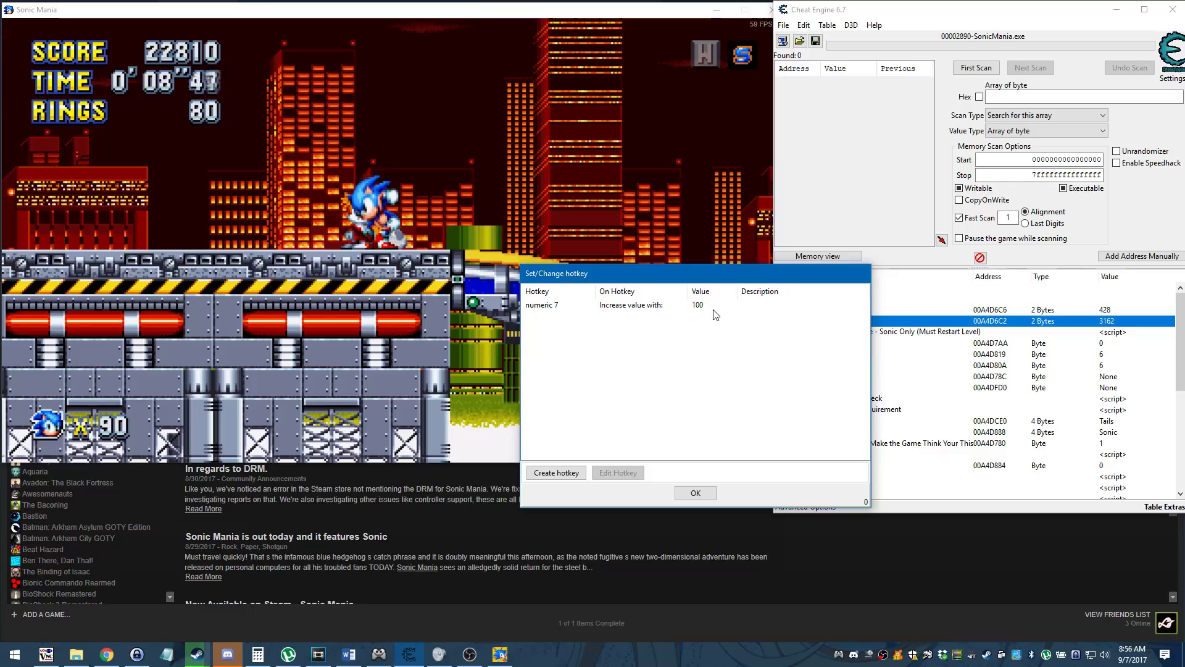
left_click(698, 492)
- Use the hotkey in-game to push Sonic forward along the platform
left_click(628, 316)
key("Right")
key("Right")
key("Right")
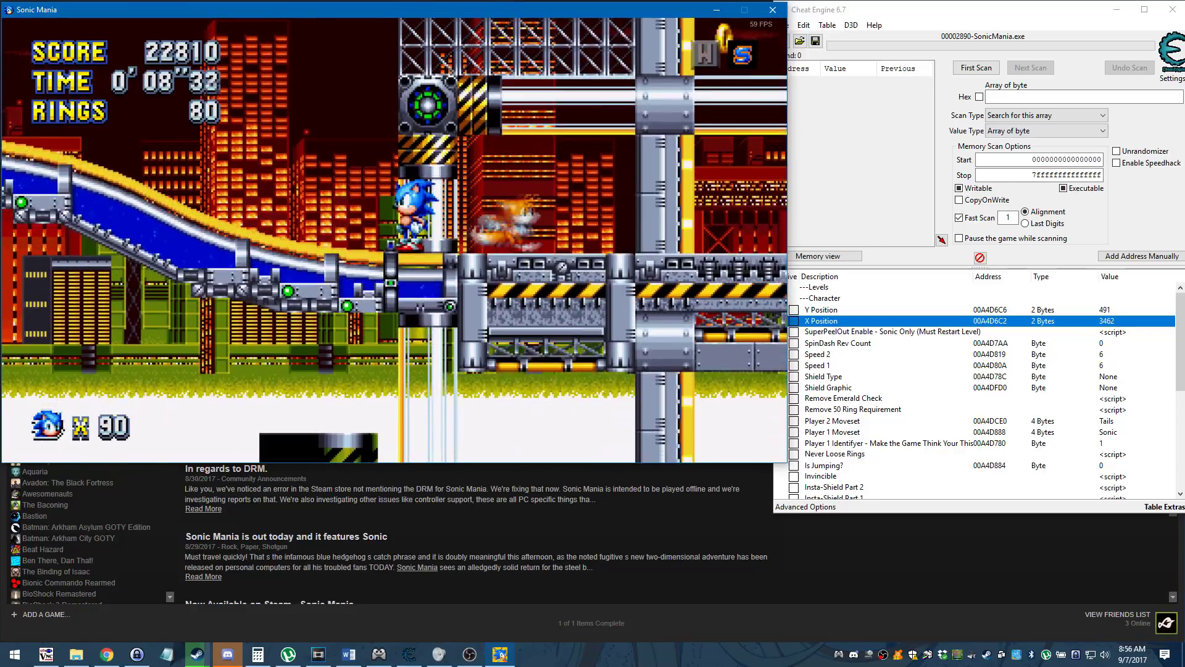
key("Right")
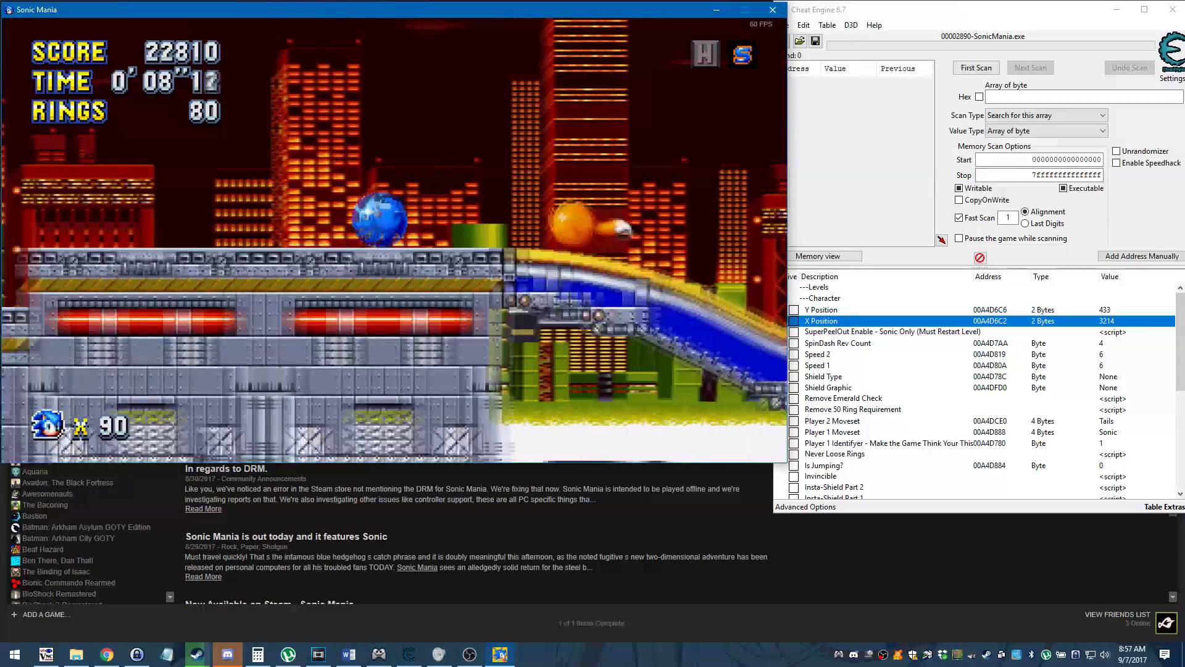
- Set SpinDash Rev Count to 18 for a stronger spin dash
key("Right")
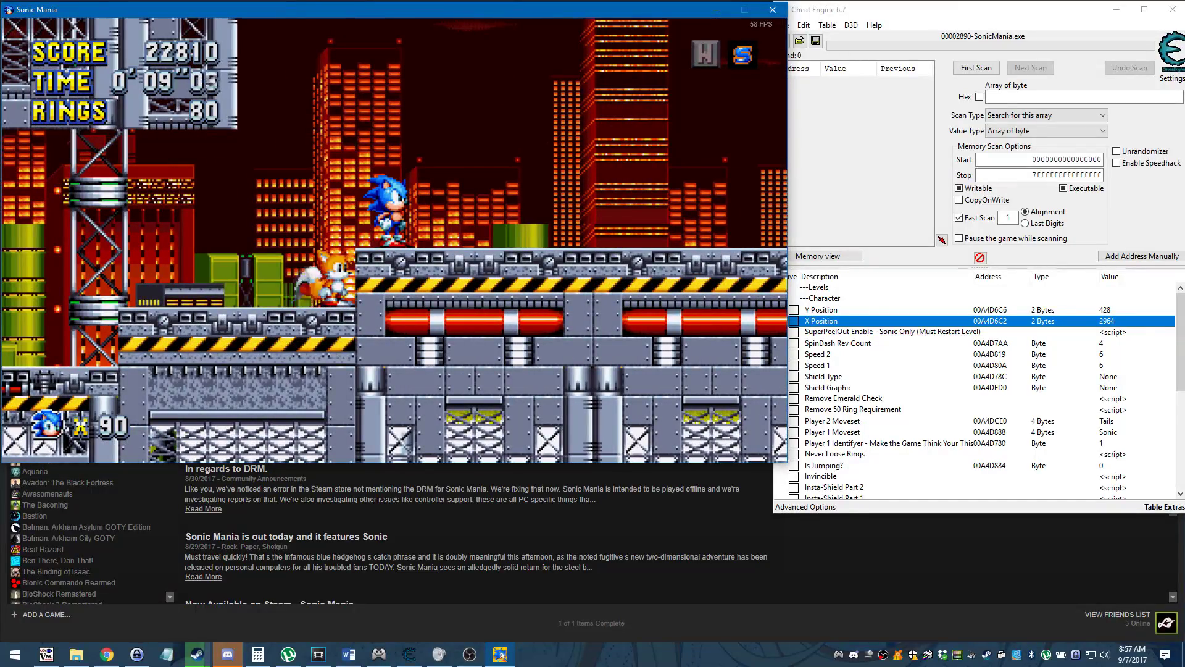
left_click(798, 347)
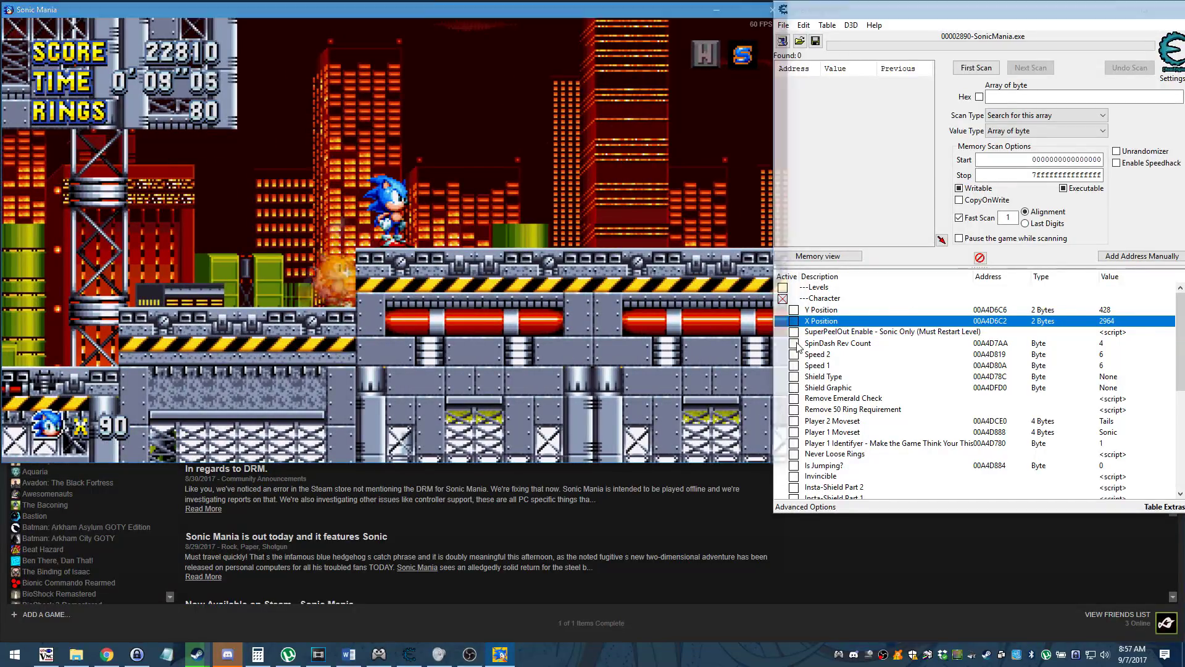
double_click(1112, 347)
type("10")
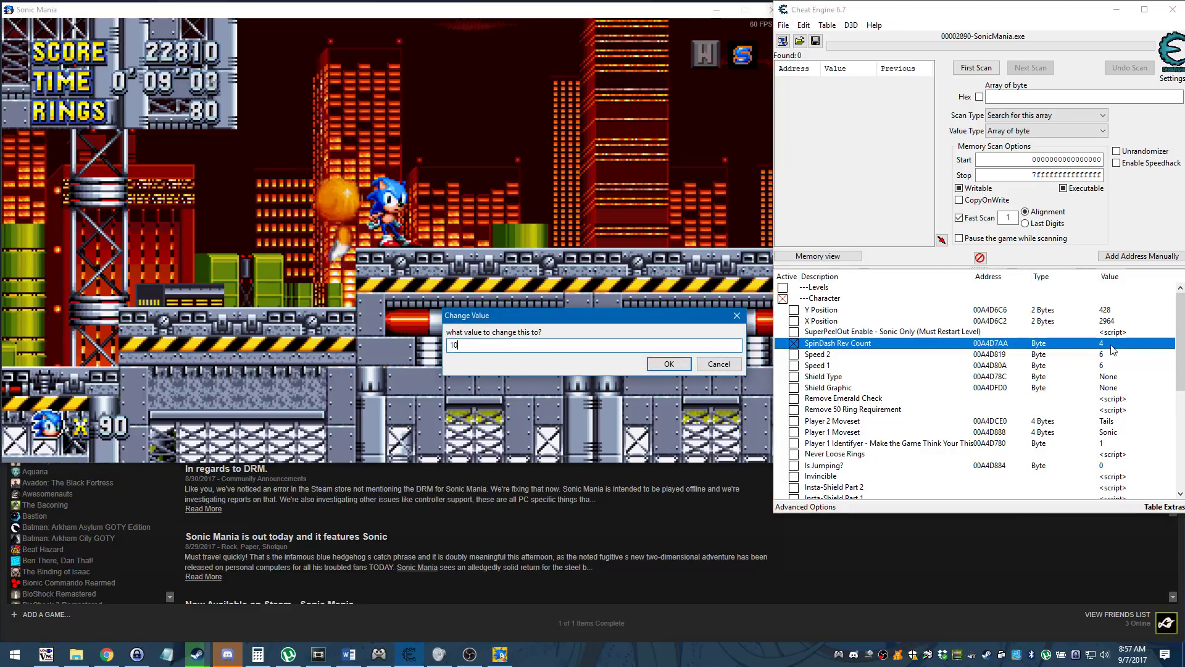
key("BackSpace")
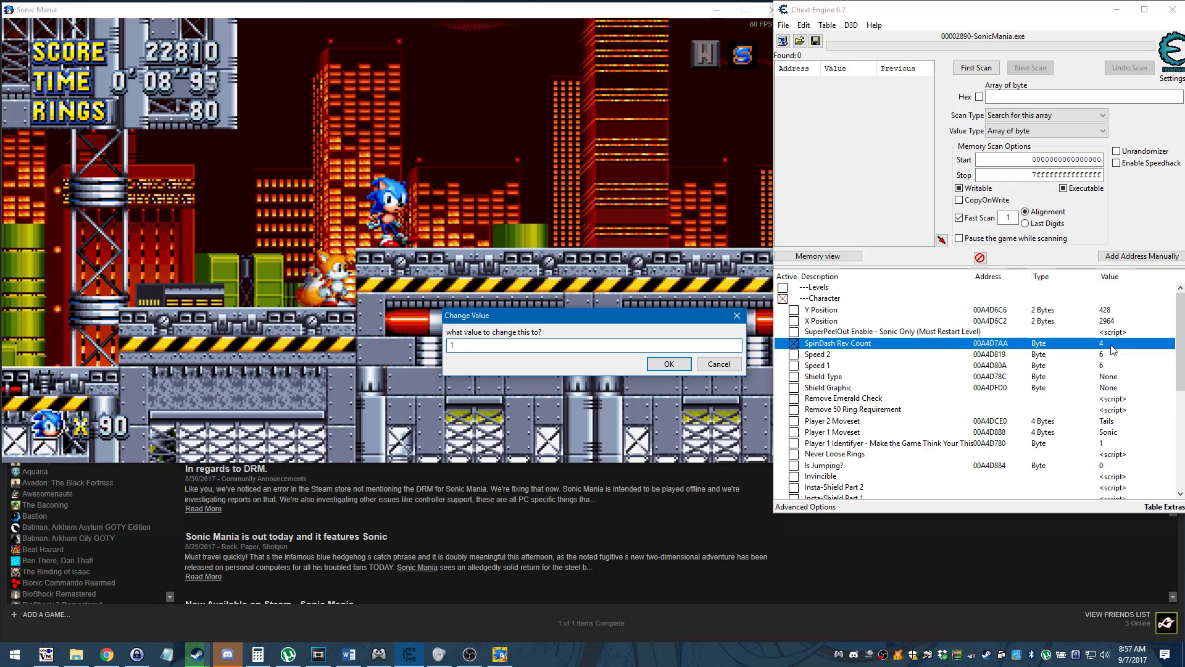
key("Return")
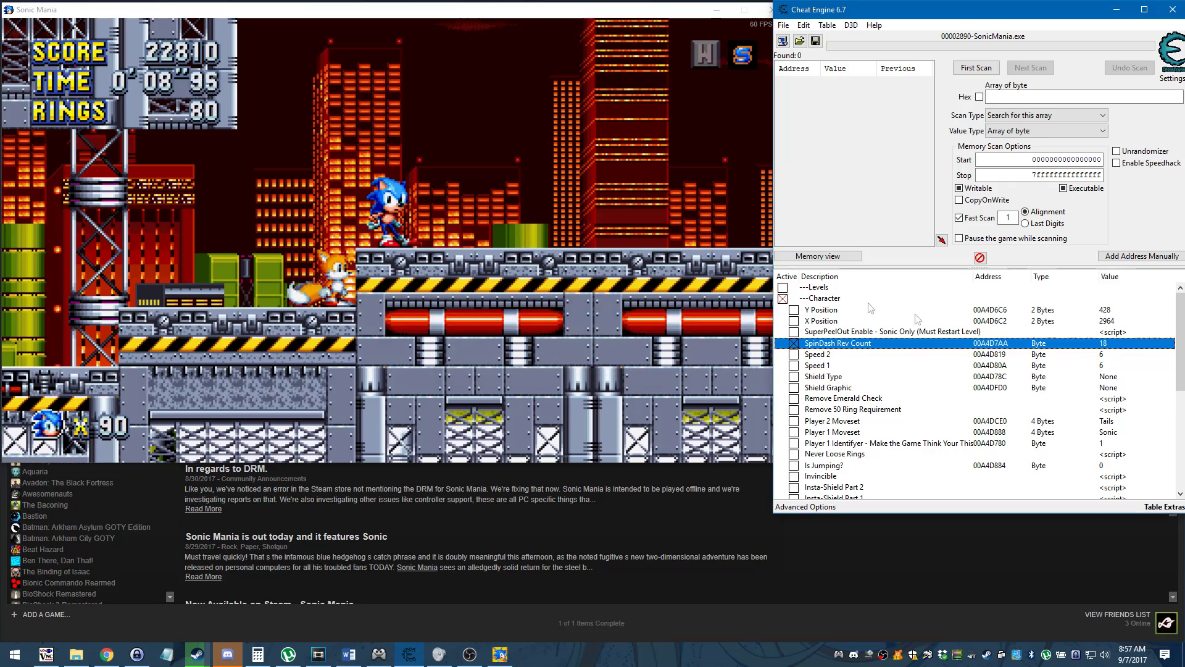
- Charge and release a spin dash in the game to test the boosted rev count
left_click(601, 228)
key("Down")
key("a")
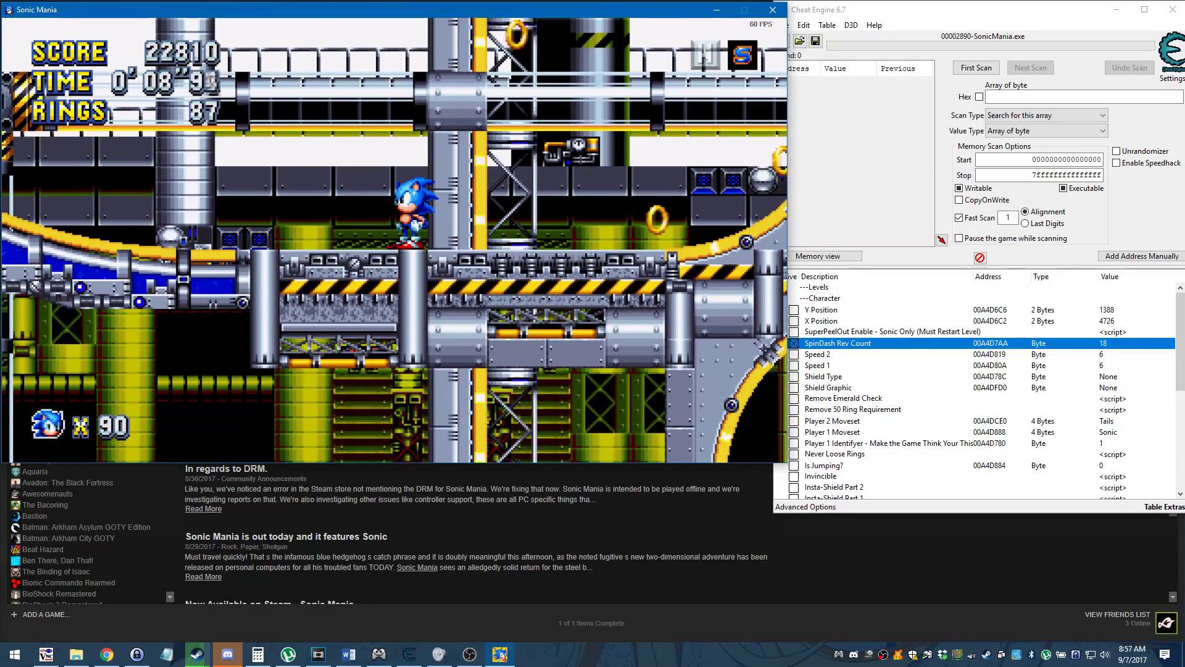
- Unfreeze SpinDash Rev Count, spin dash again, and run Sonic left then right
left_click(794, 343)
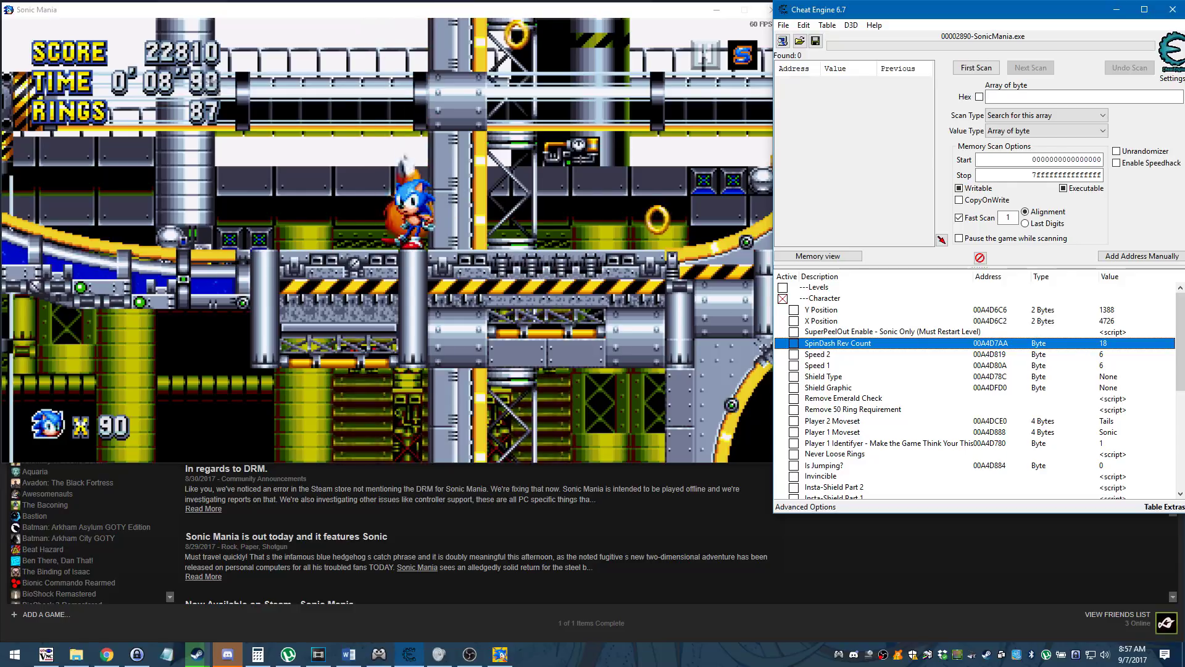
left_click(494, 243)
key("Down")
key("a")
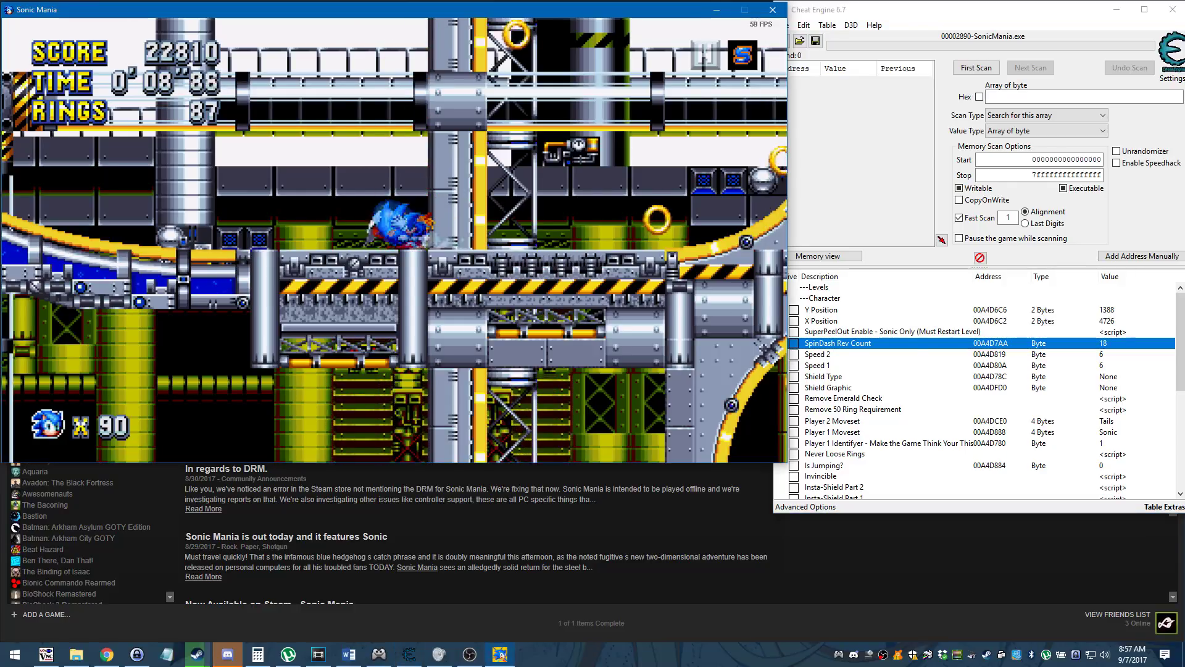
key("Down")
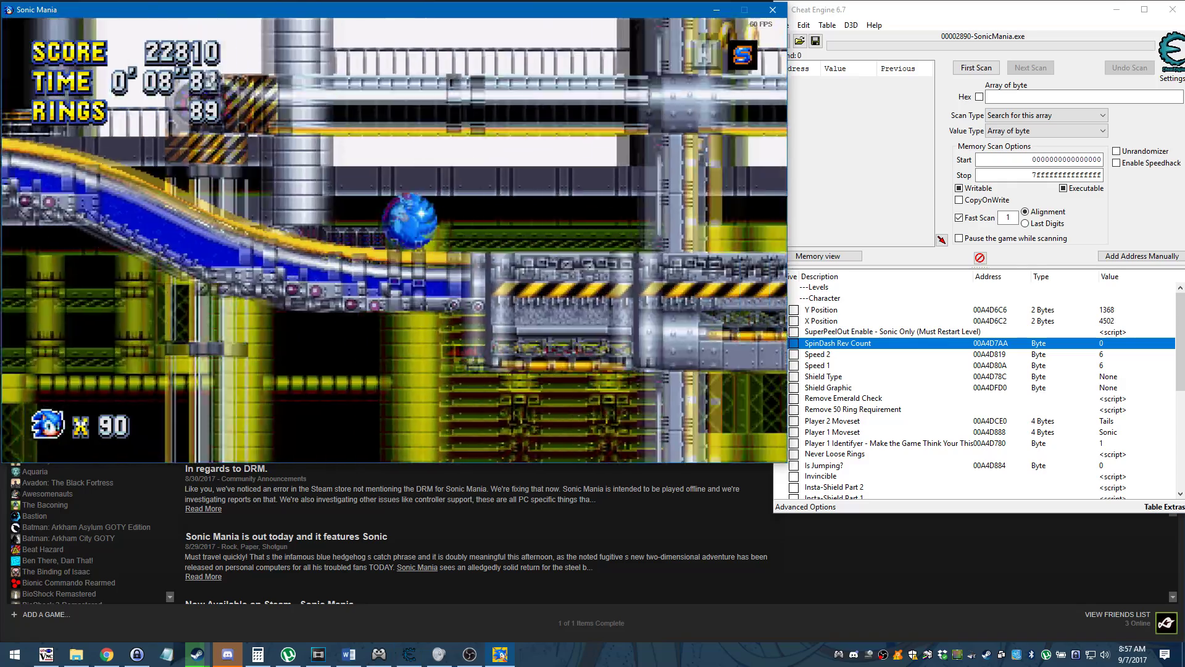
key("Left")
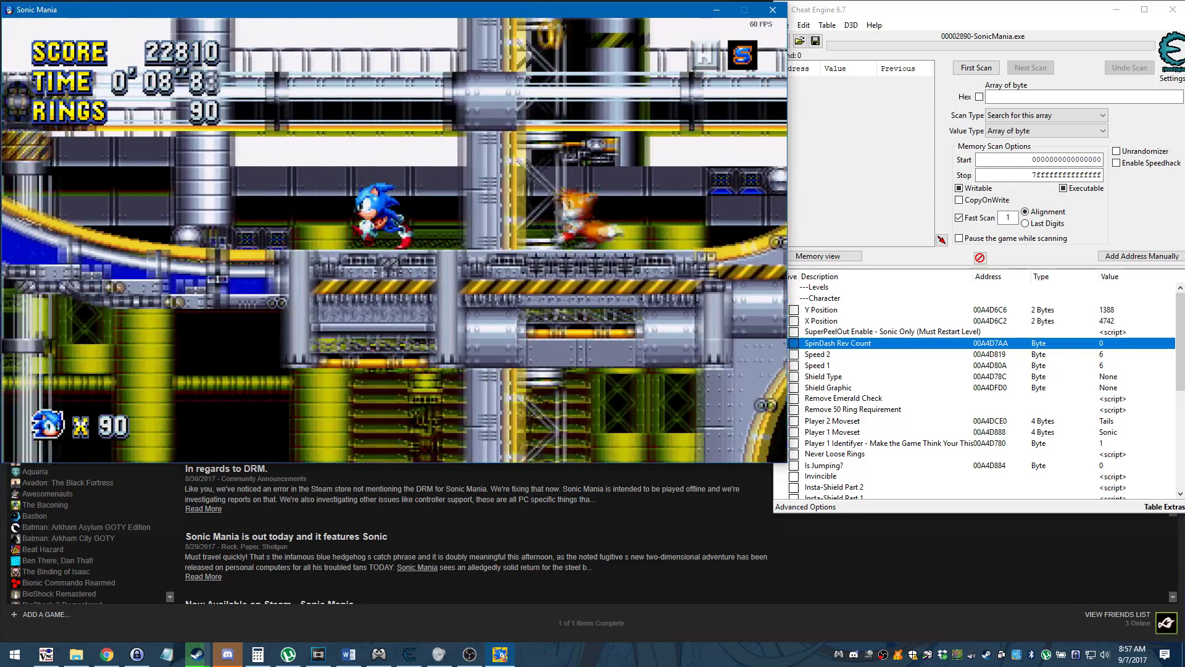
key("Right")
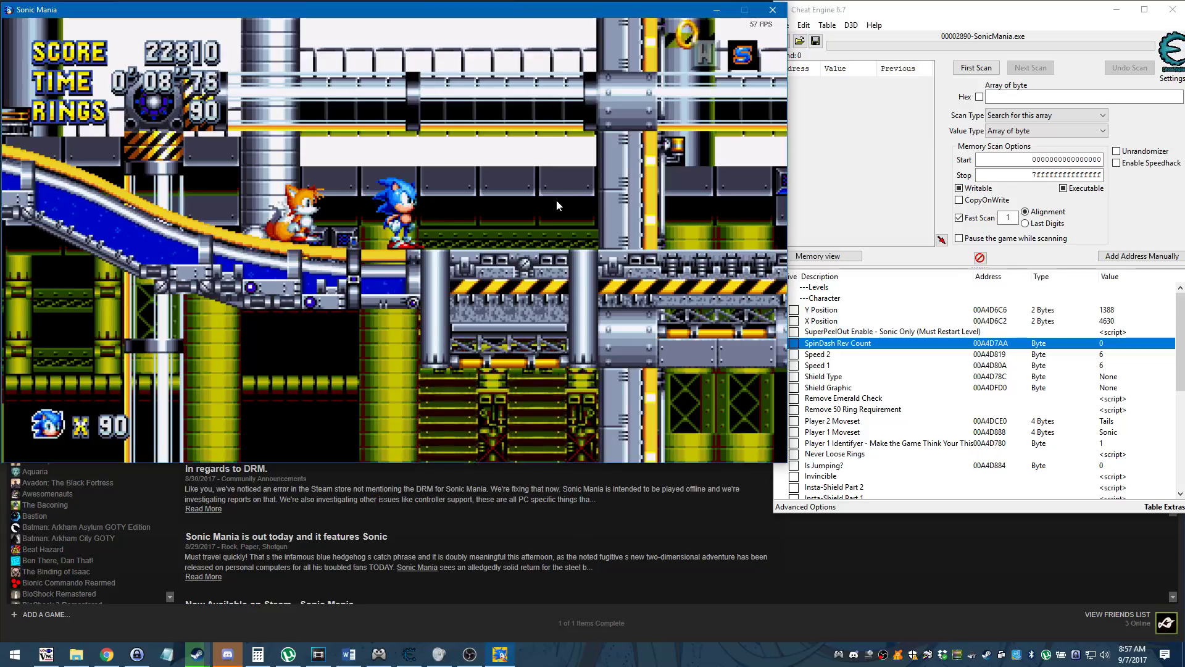
- Activate the Remove Emerald Check script and select the SuperPeelOut Enable row
left_click(849, 413)
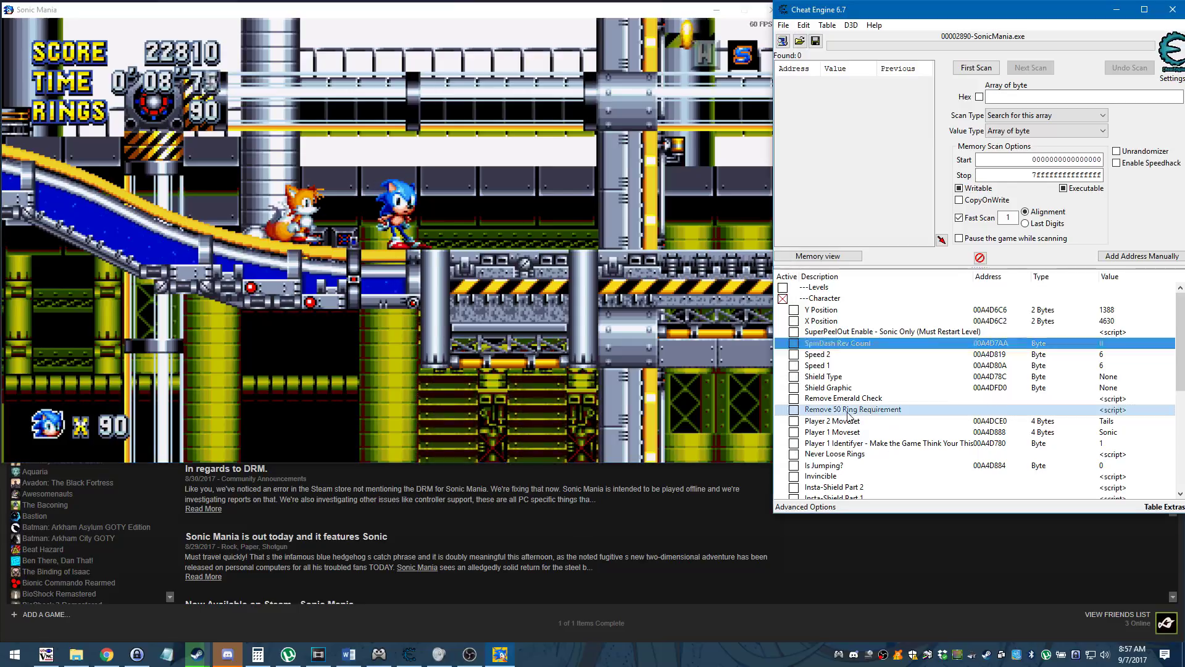
left_click(848, 410)
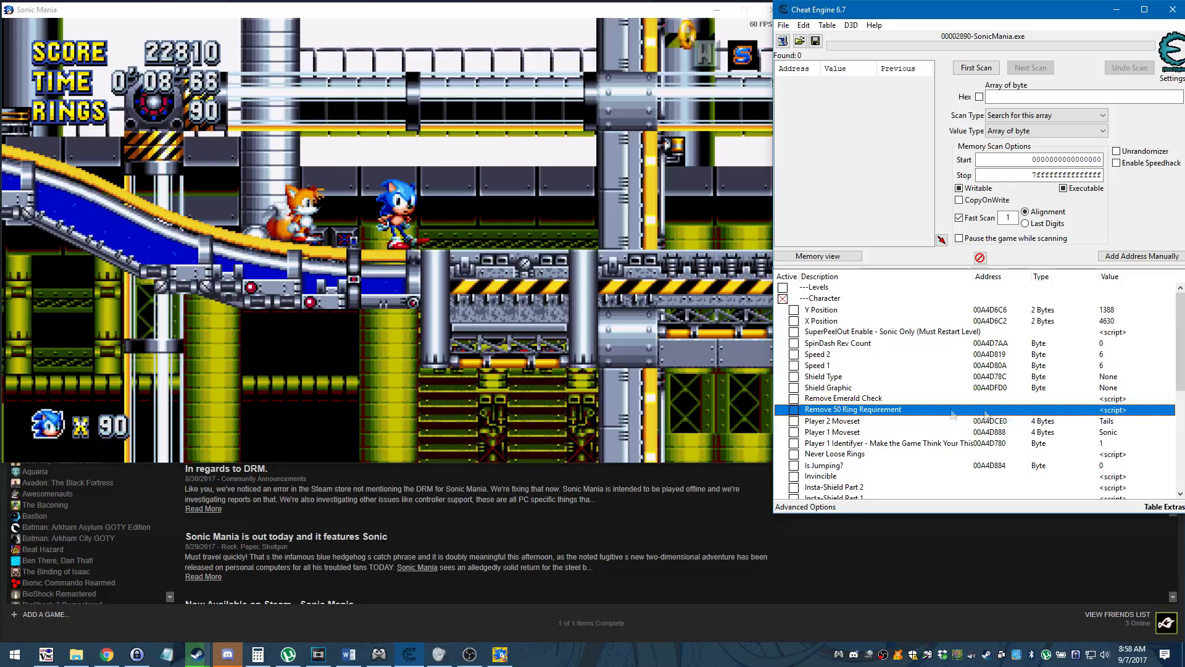
left_click(794, 399)
left_click(795, 410)
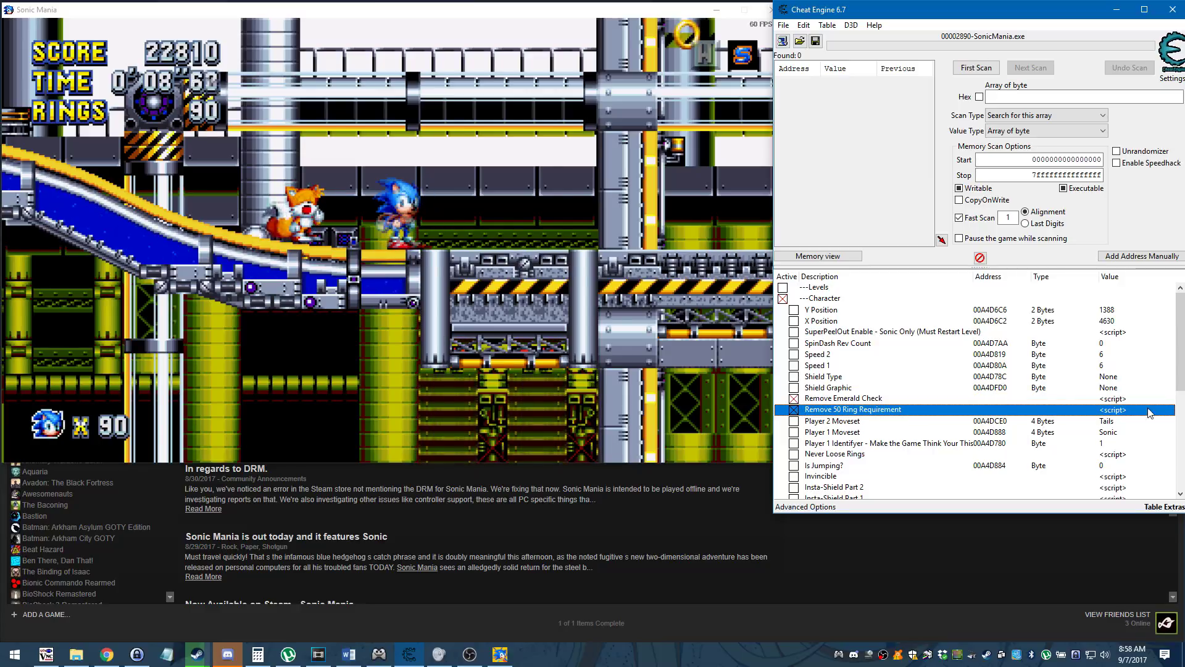
left_click(798, 401)
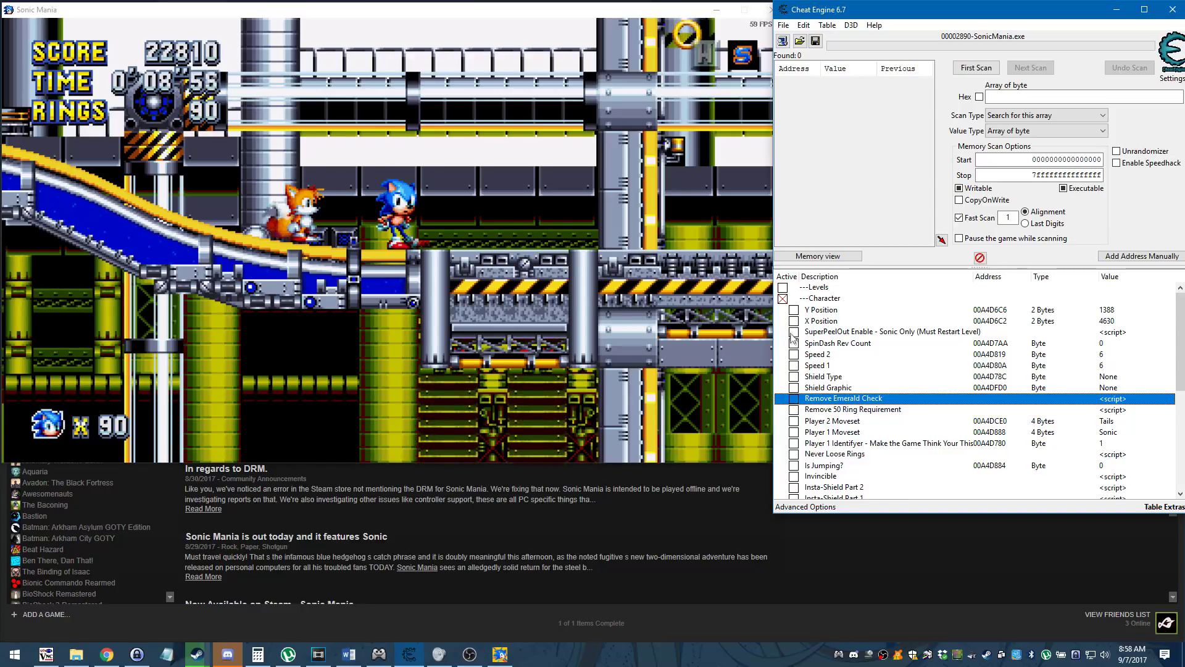
left_click(884, 333)
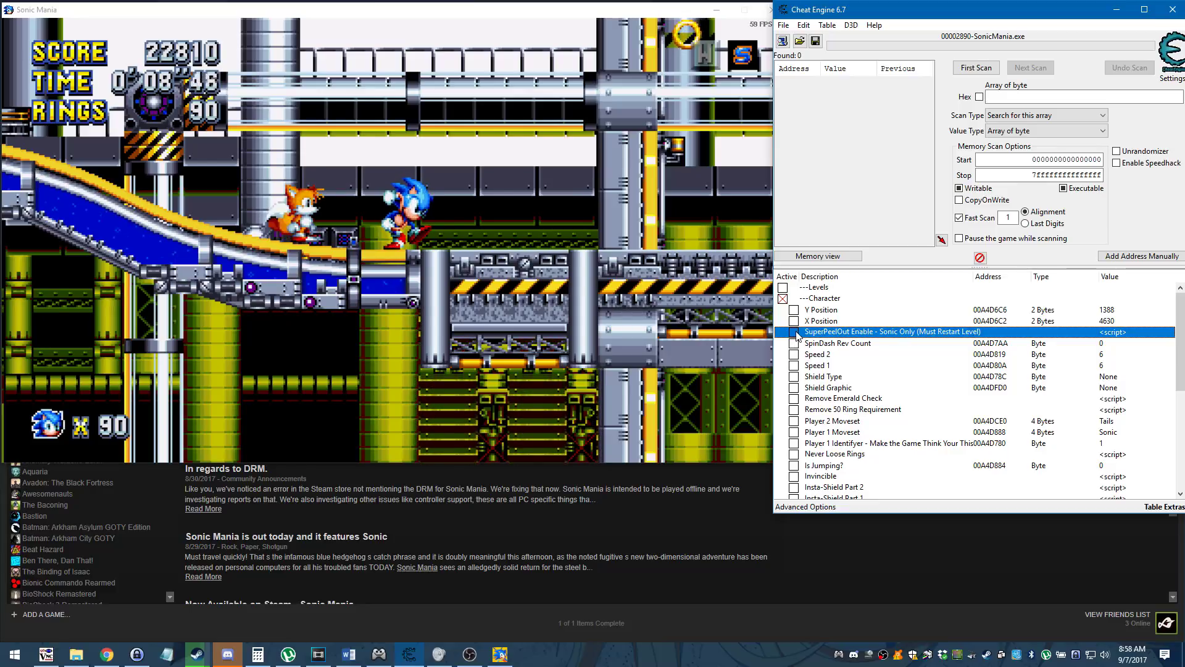
- Load Studiopolis Zone Act 1 from the game's stage select menu
left_click(616, 273)
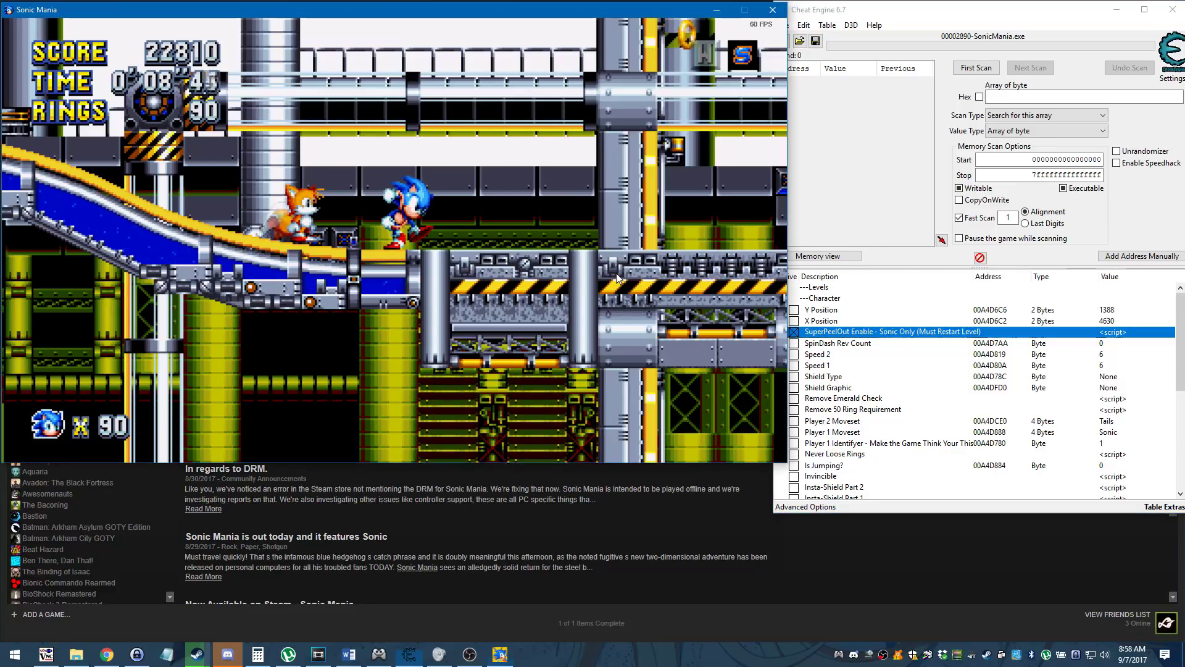
key("Escape")
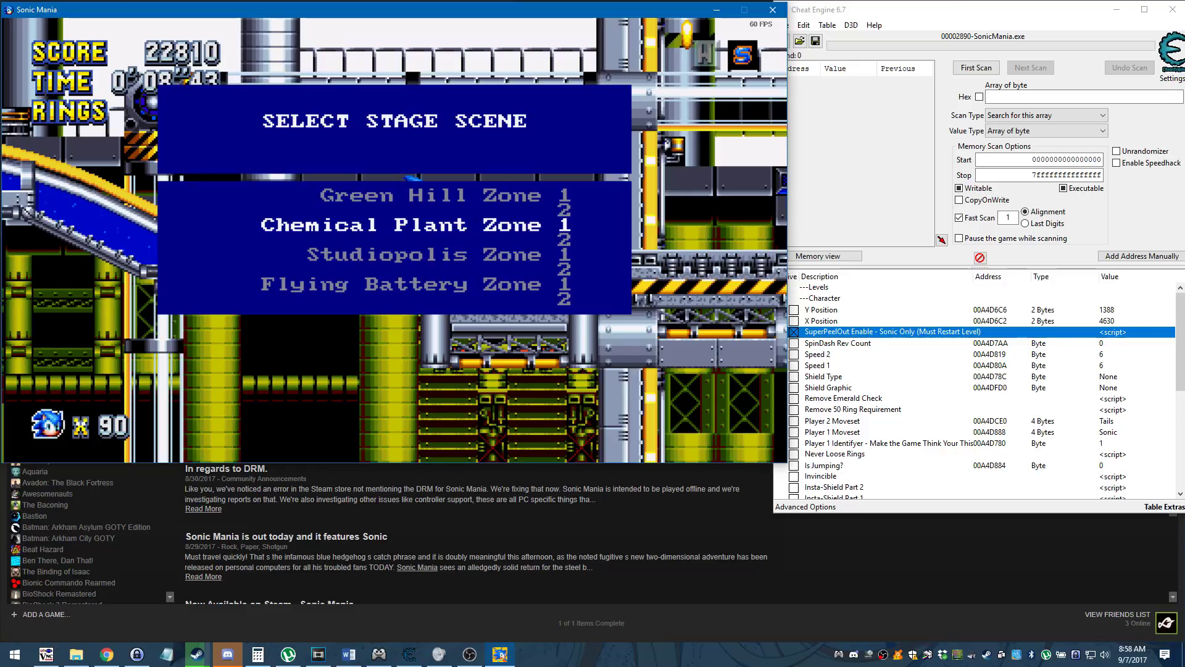
key("Down")
key("Return")
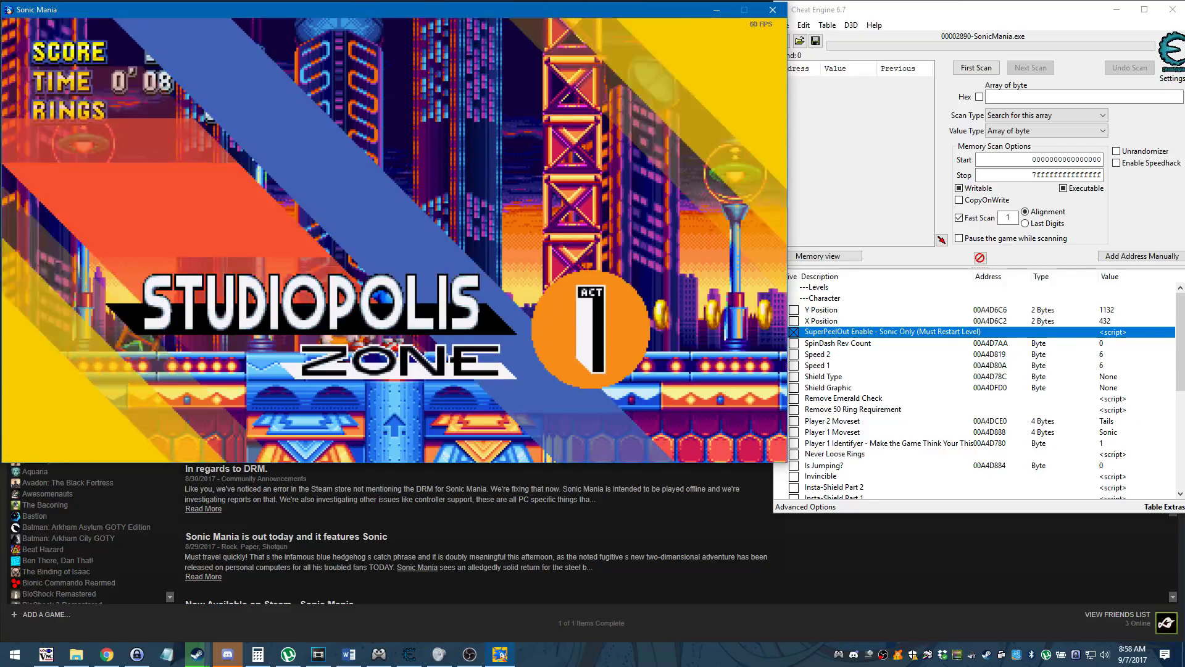
- Perform a Super Peel Out with Sonic, dashing right then running back left
key("Up")
key("a")
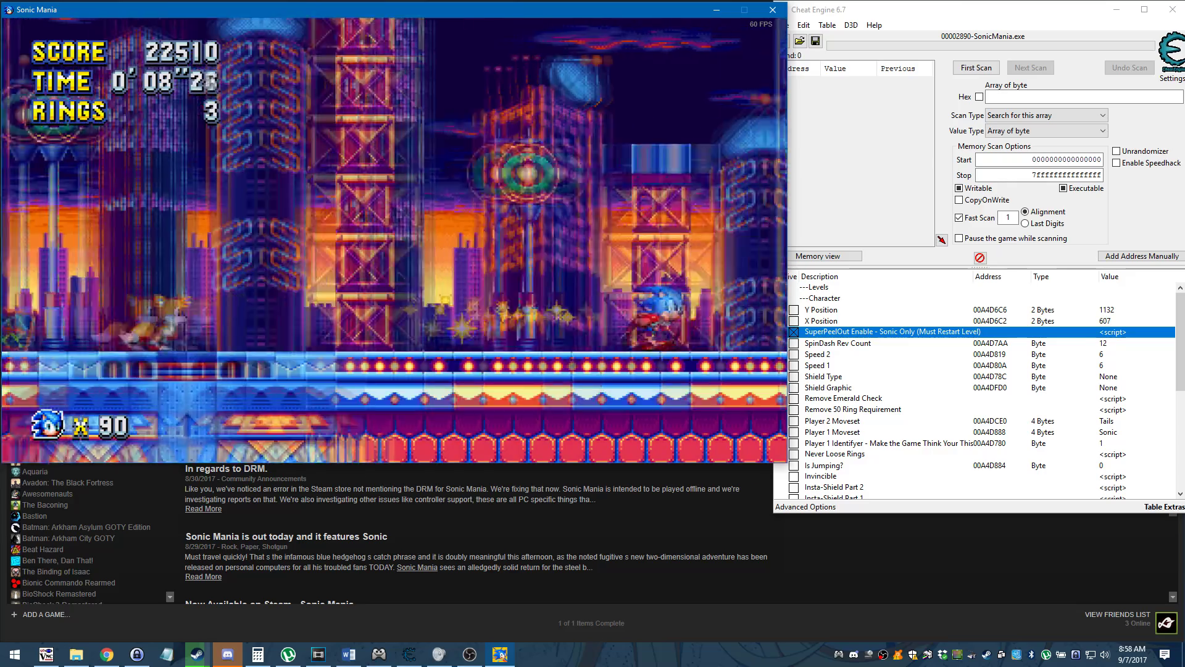
key("Left")
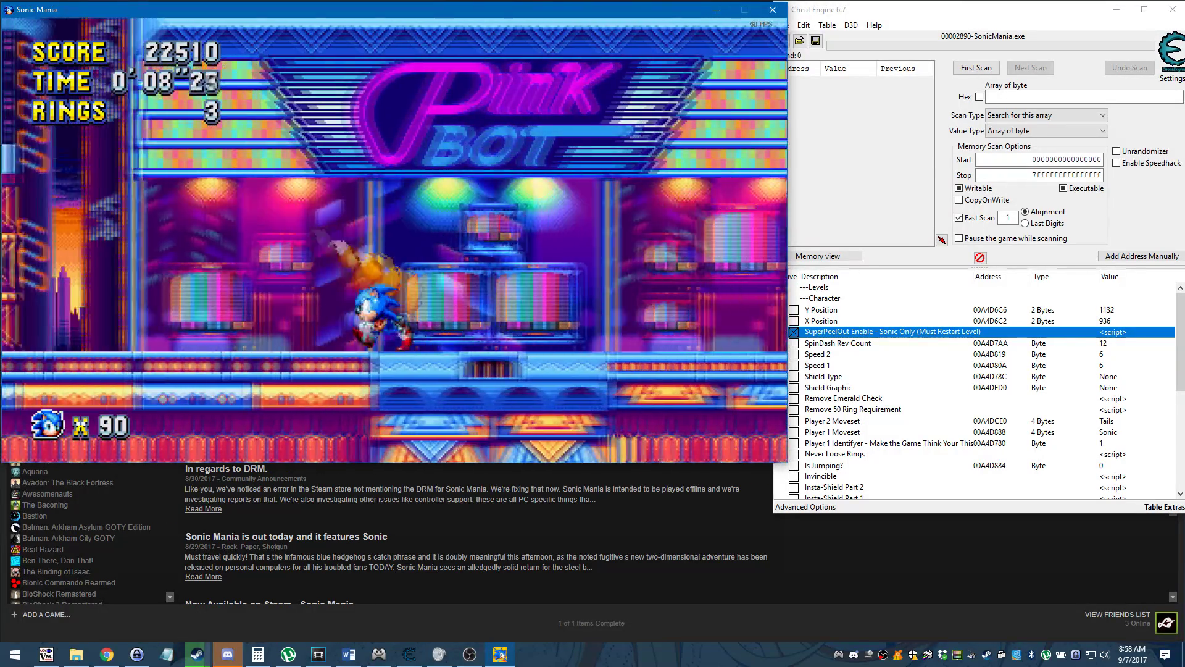
key("Right")
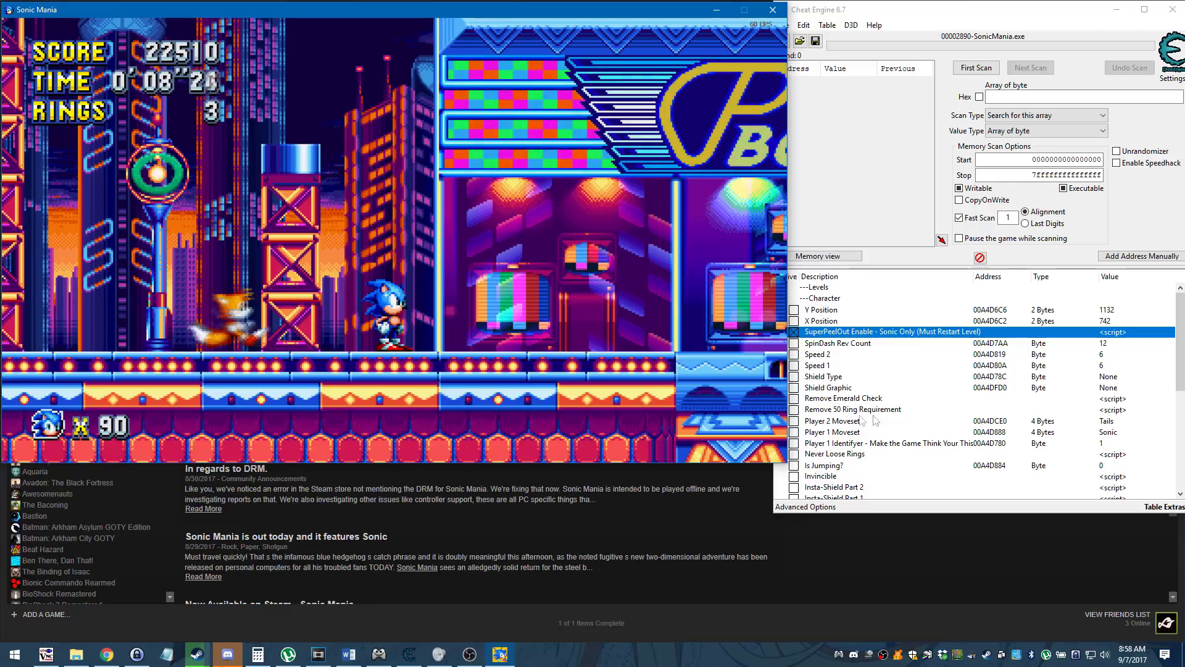
- Select the Player 1 Moveset entry and start changing its value
scroll(876, 402, "down", 2)
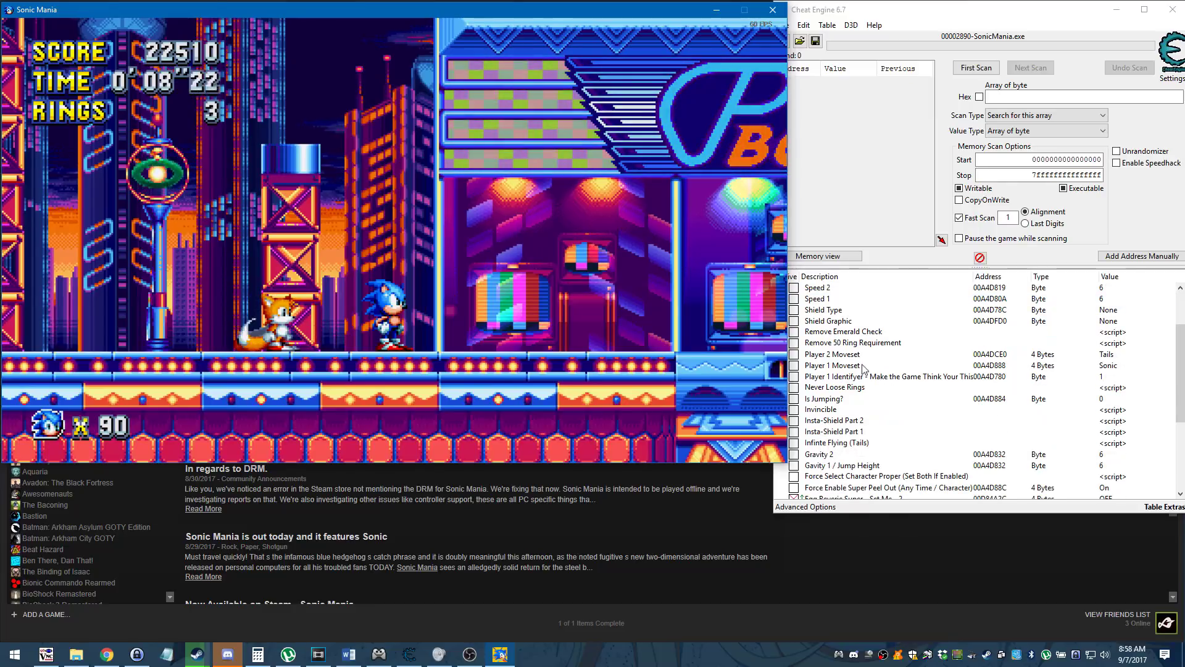
left_click(797, 369)
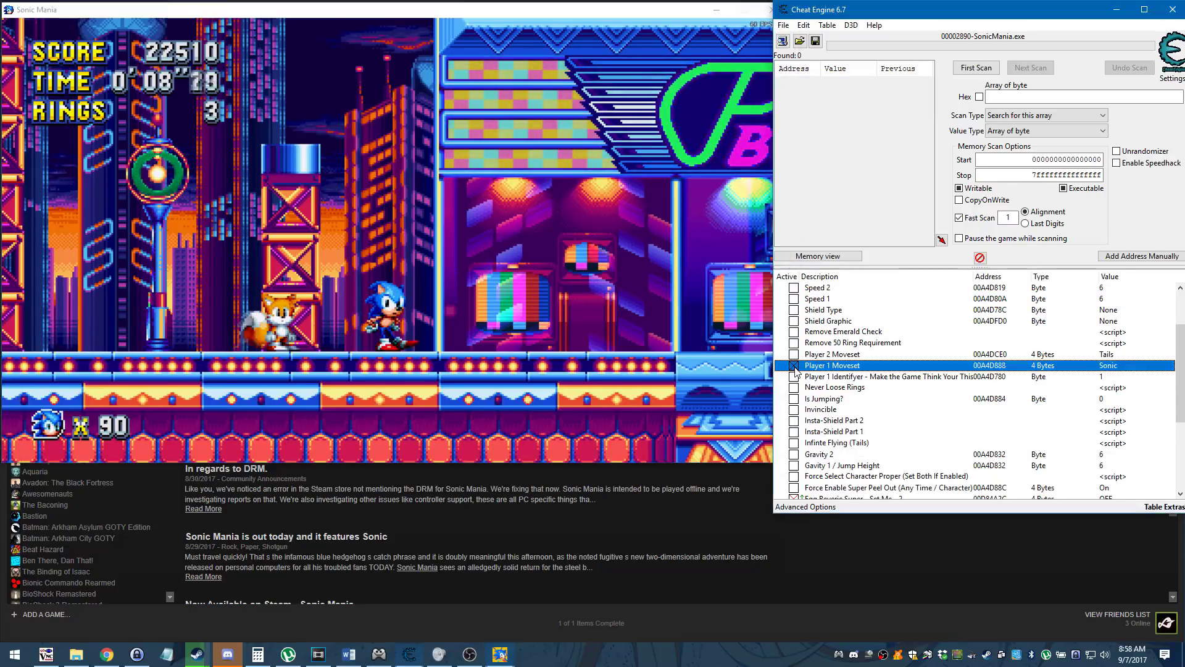
double_click(1115, 369)
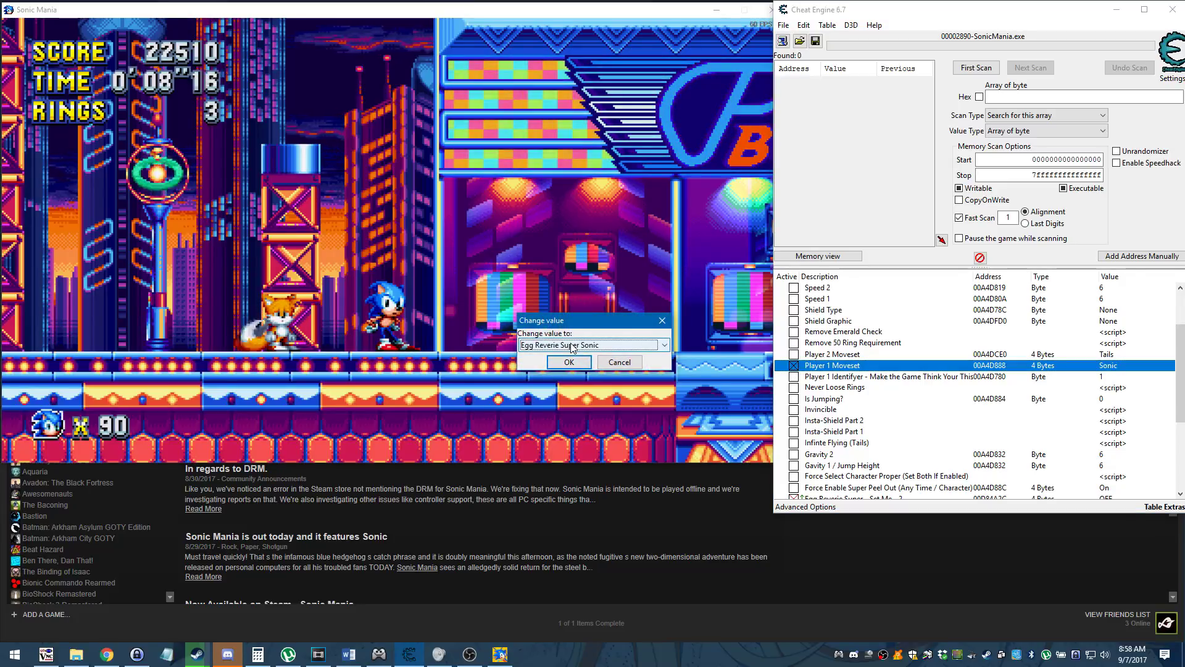
- Change Player 1 Moveset to Tails and reload Studiopolis Zone Act 1
left_click(564, 364)
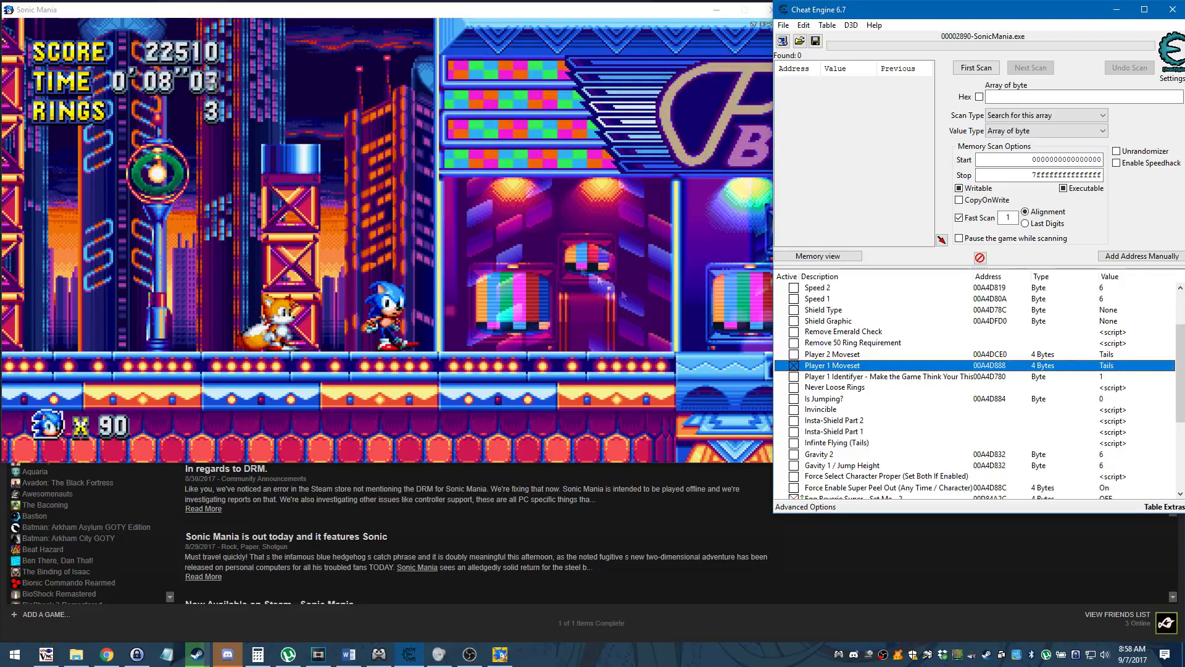
left_click(542, 253)
key("Escape")
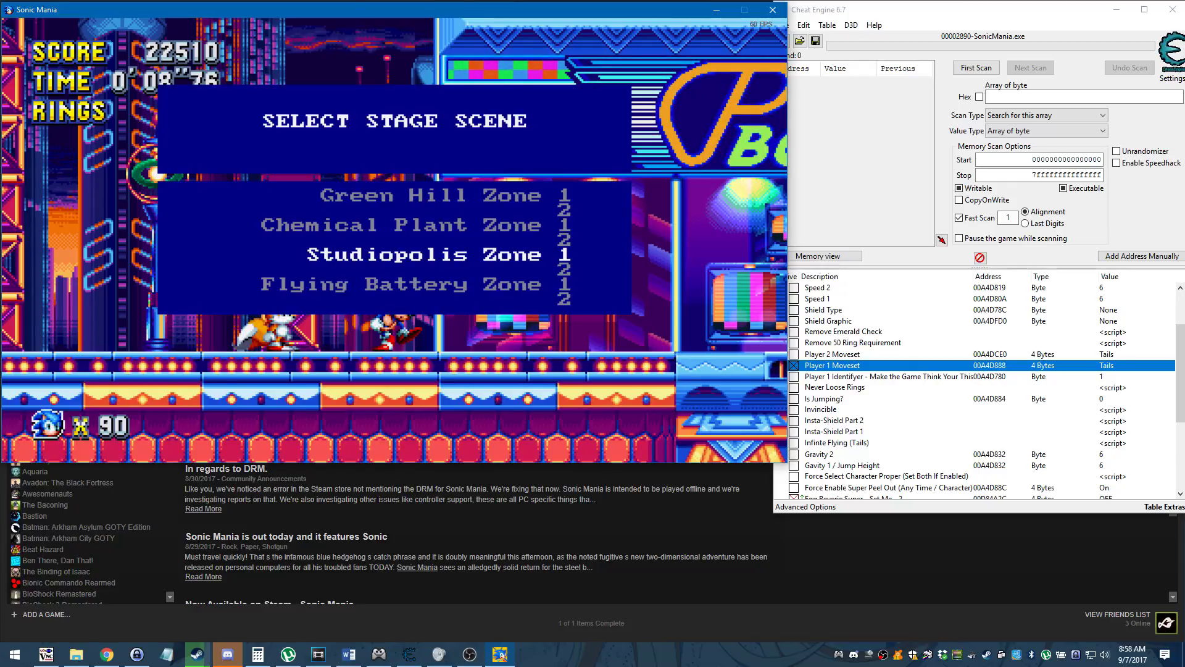
key("Return")
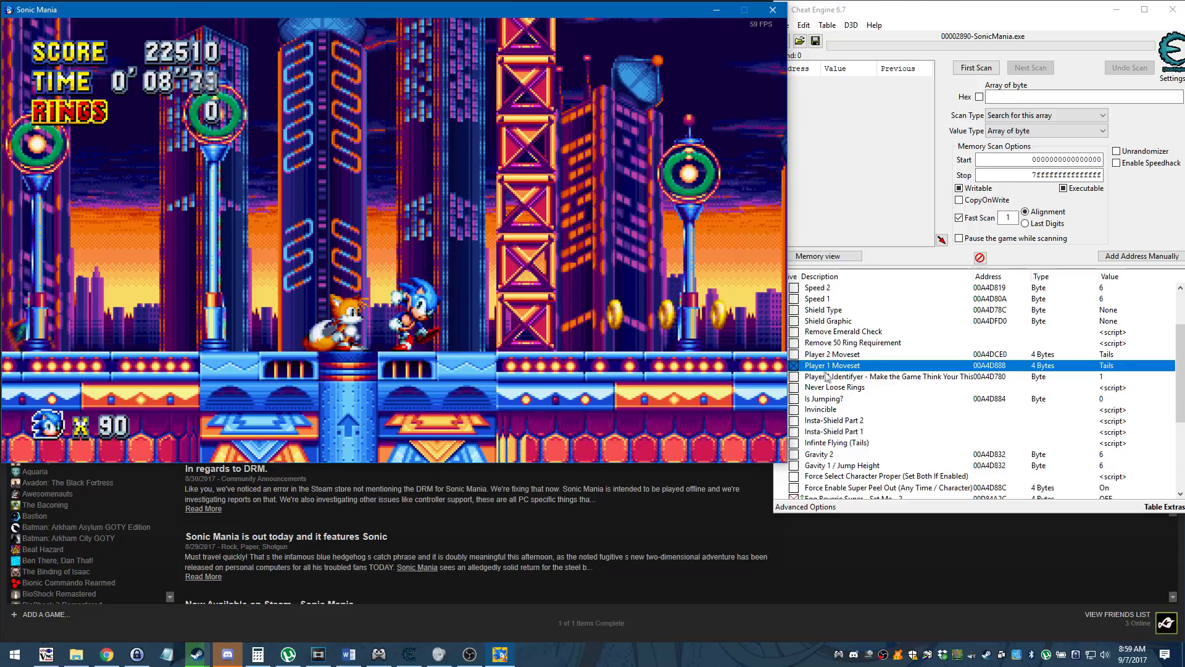
- Unfreeze Player 1 Moveset and reload the current stage from the dev menu
left_click(803, 367)
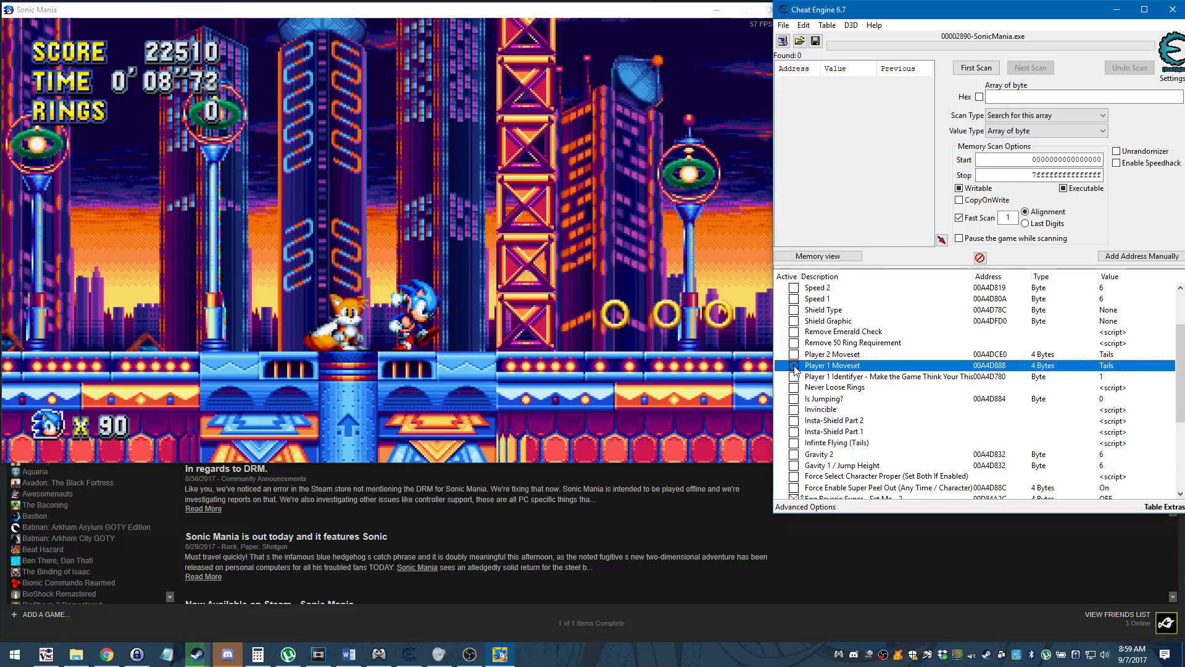
left_click(567, 306)
key("Escape")
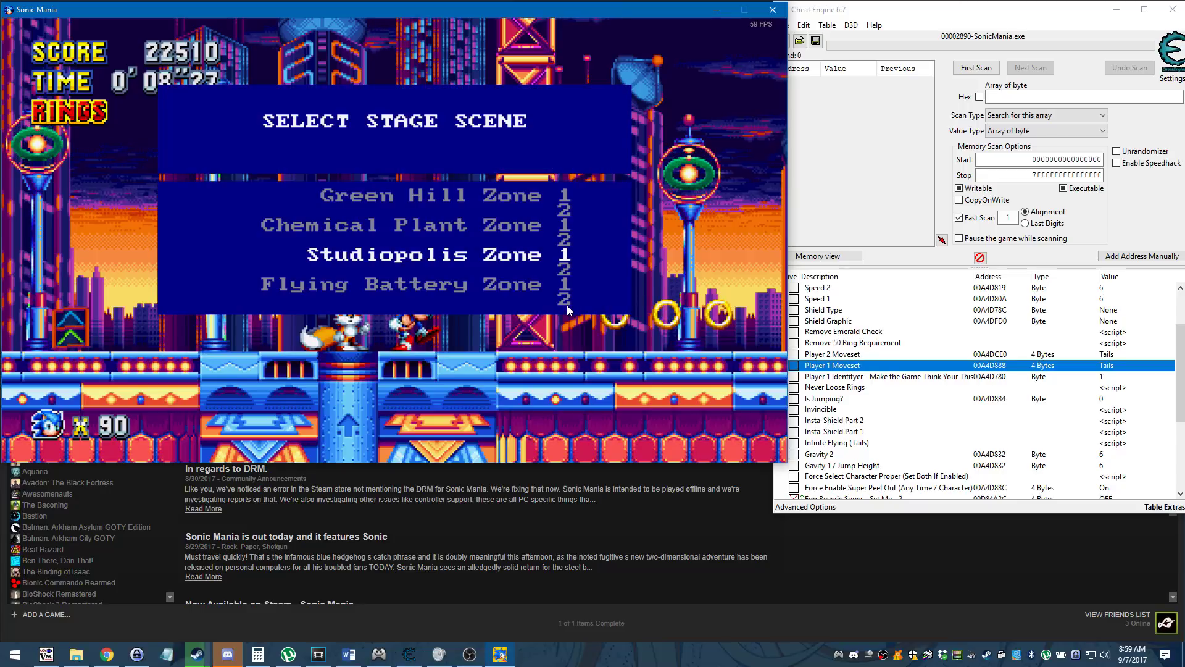
key("Return")
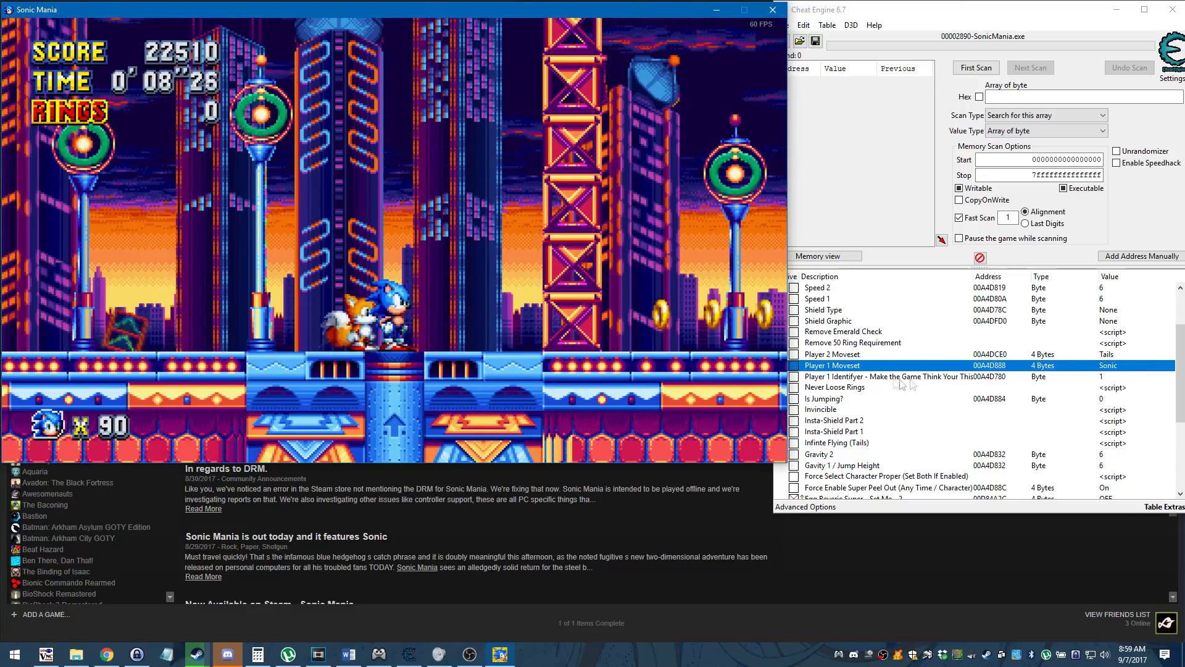
- Set the Player 1 Identifyer value to 4
left_click(796, 378)
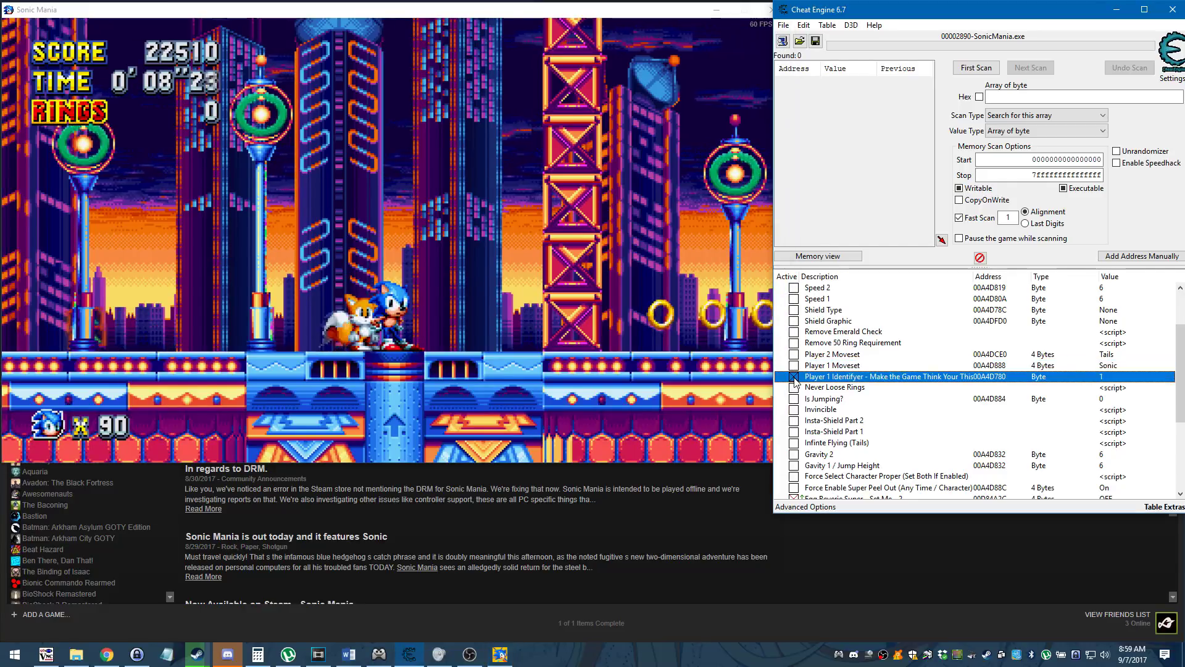
double_click(1105, 378)
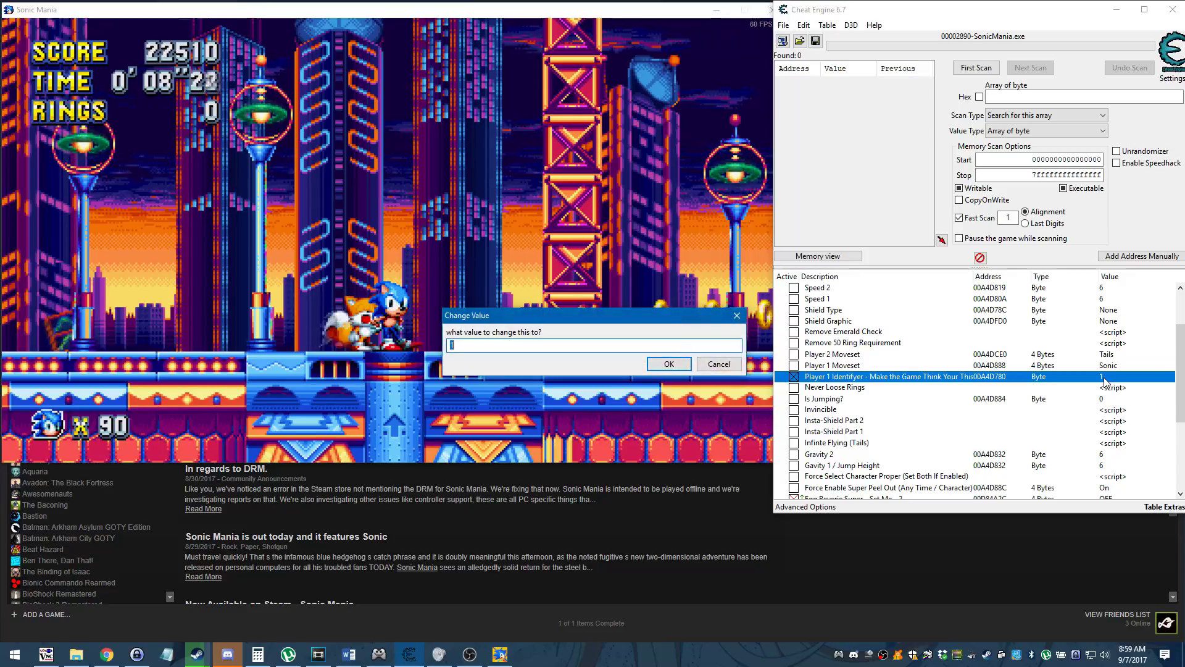
key("Return")
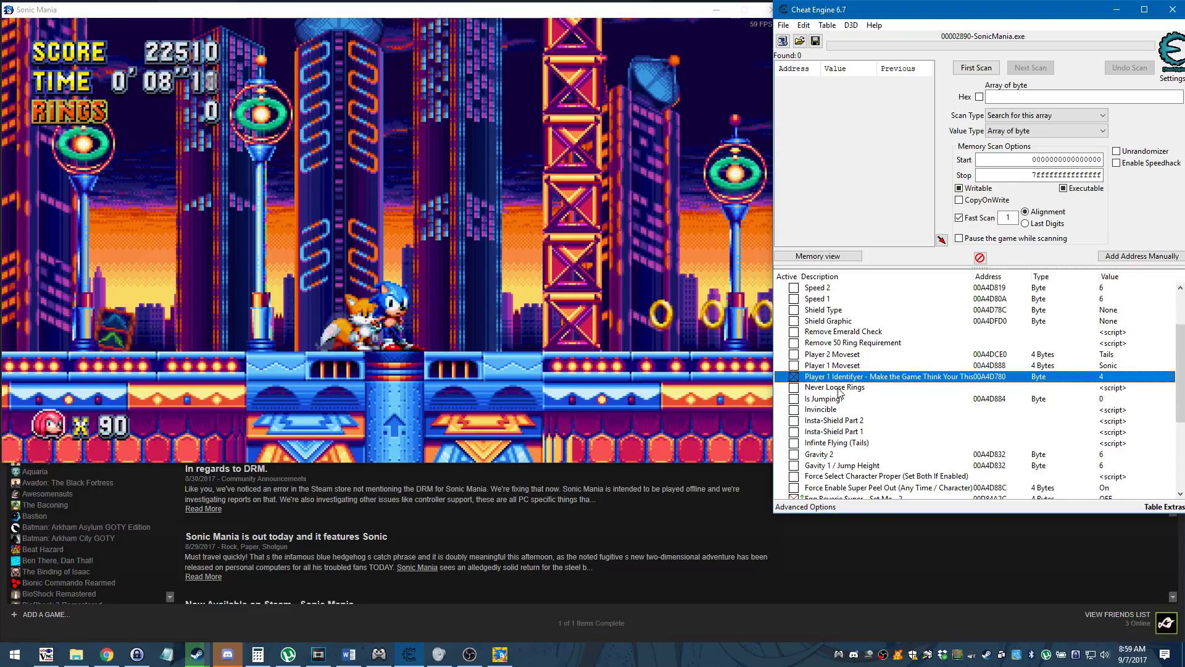
- Enable Force Select Character Proper with Player 2 as Tails and Player 1 as Knuckles
scroll(839, 392, "up", 2)
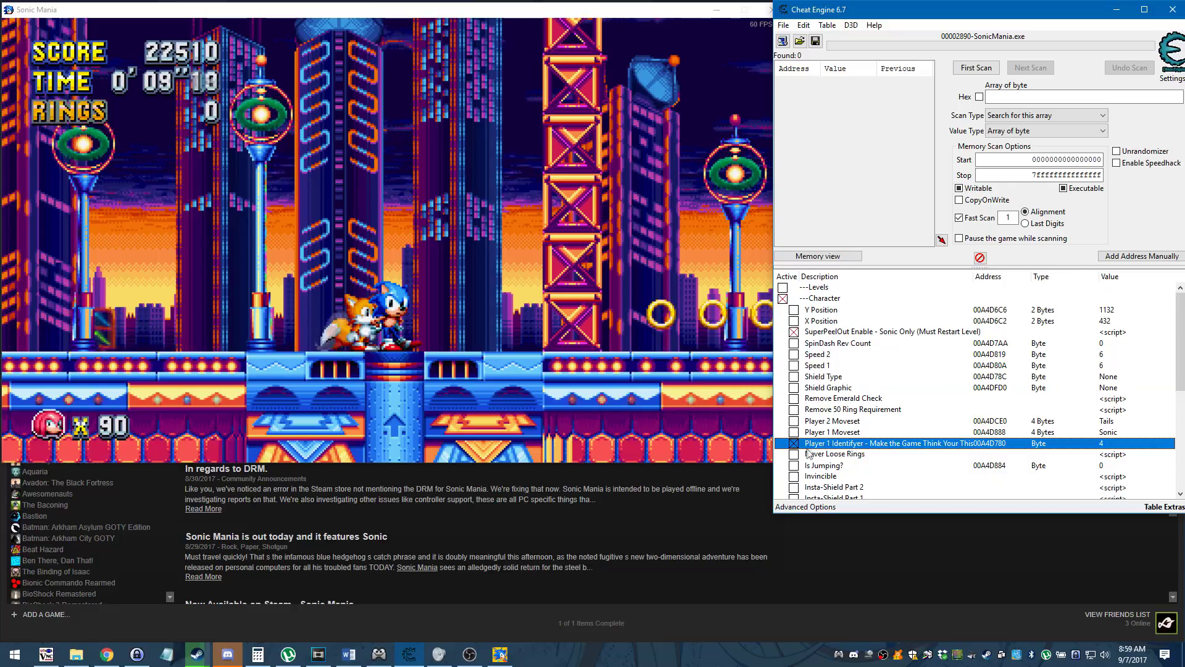
scroll(807, 425, "down", 4)
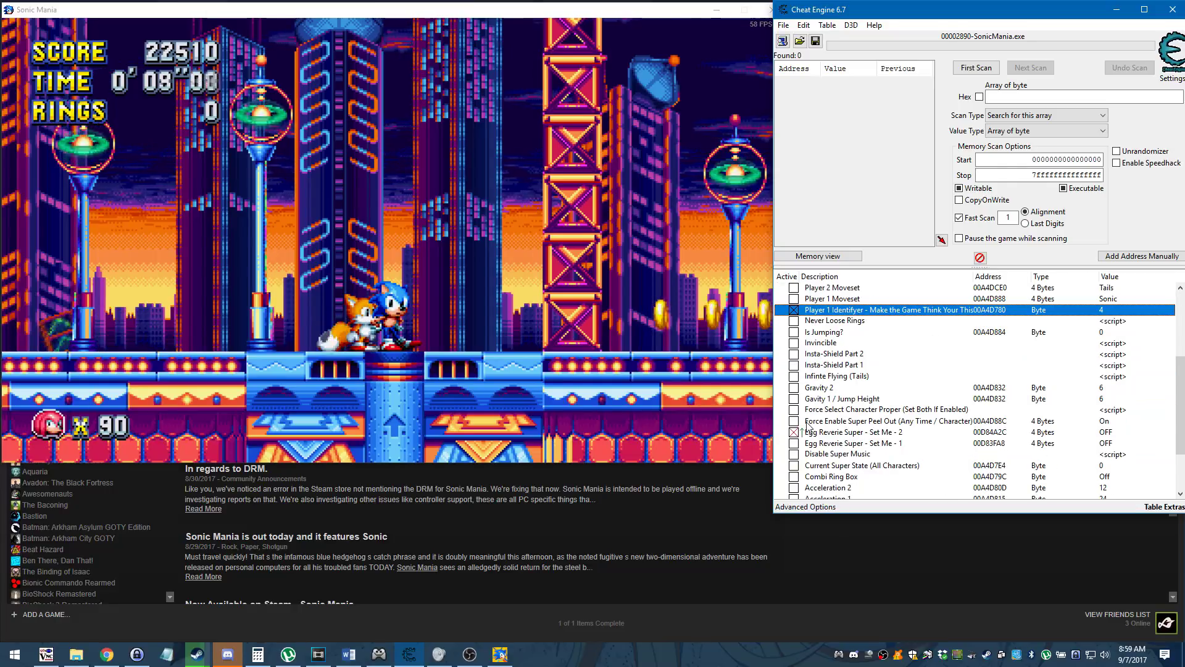
left_click(795, 410)
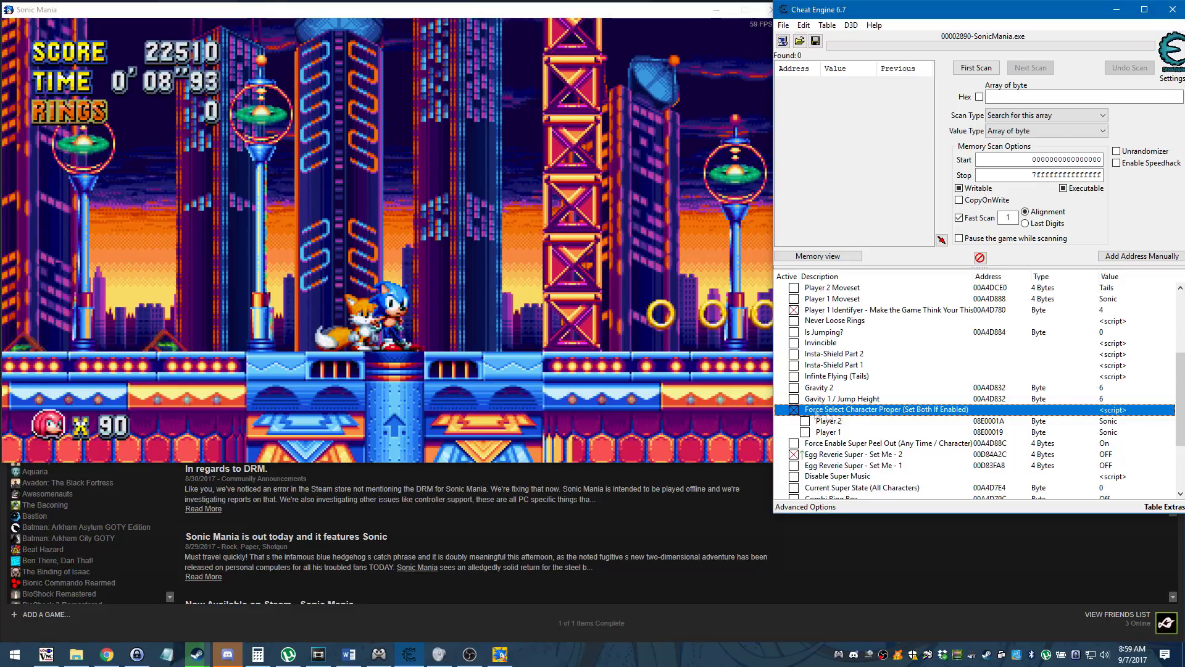
double_click(1108, 421)
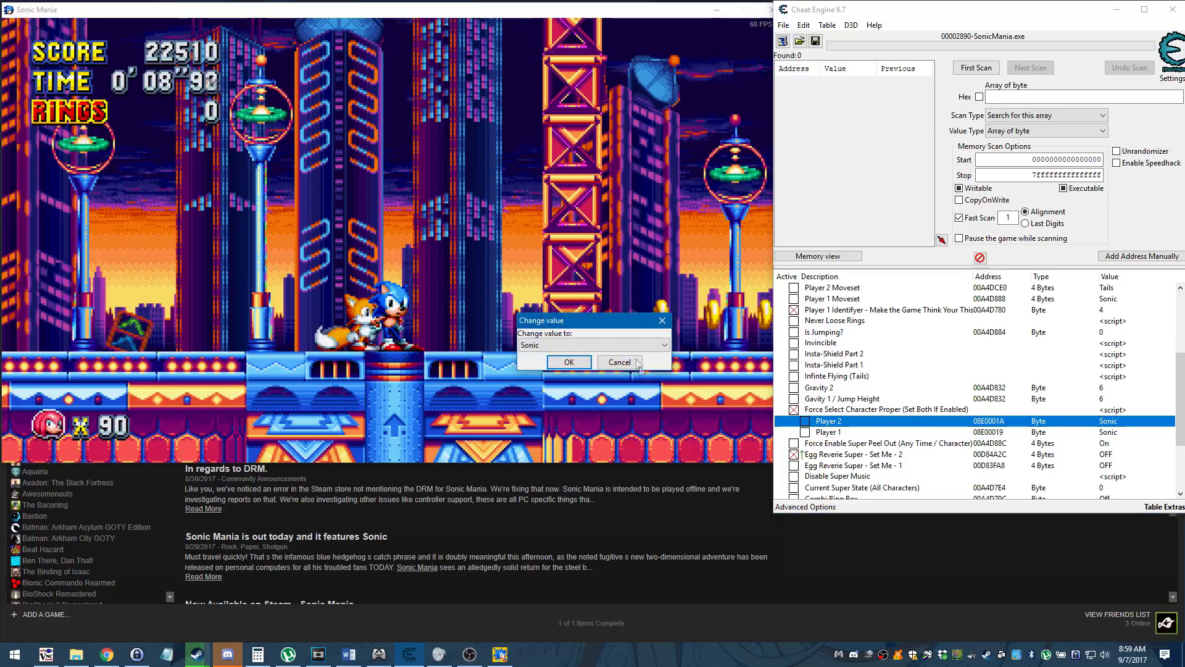
scroll(617, 345, "up", 1)
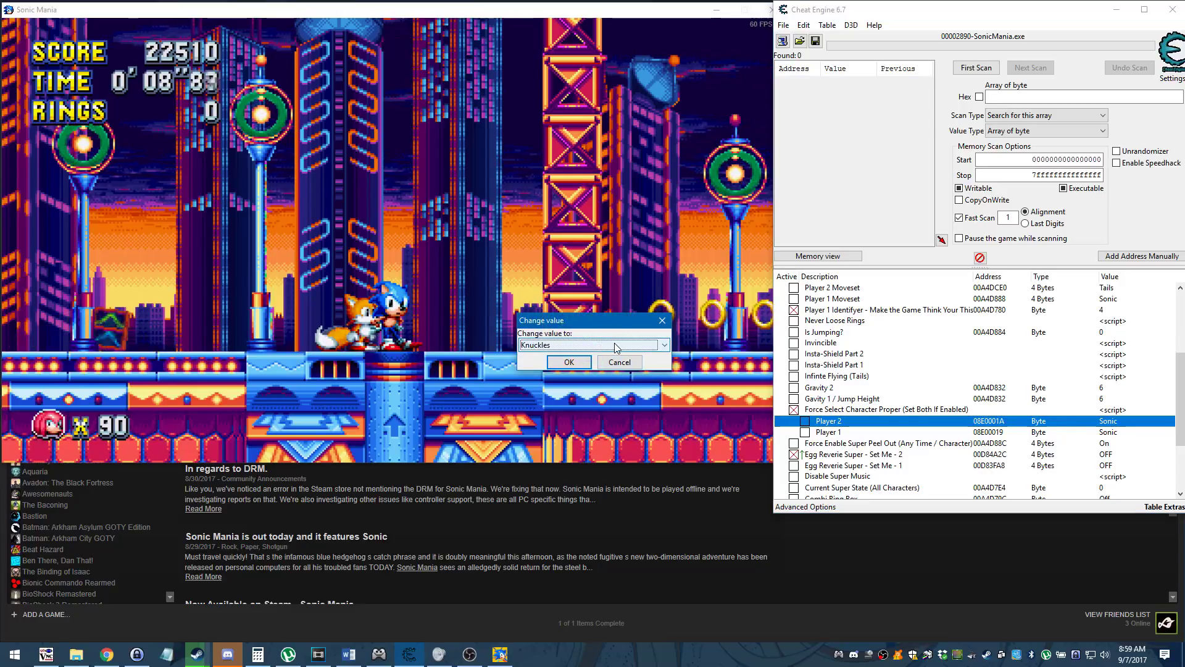
left_click(575, 363)
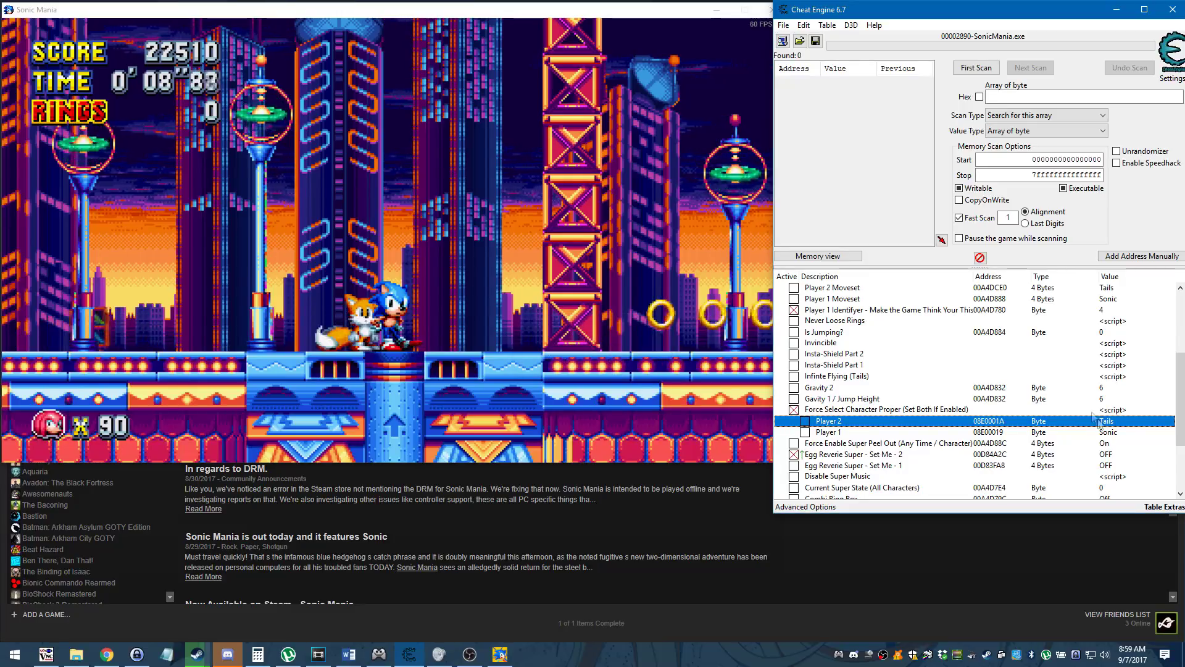
double_click(1109, 432)
scroll(551, 346, "down", 1)
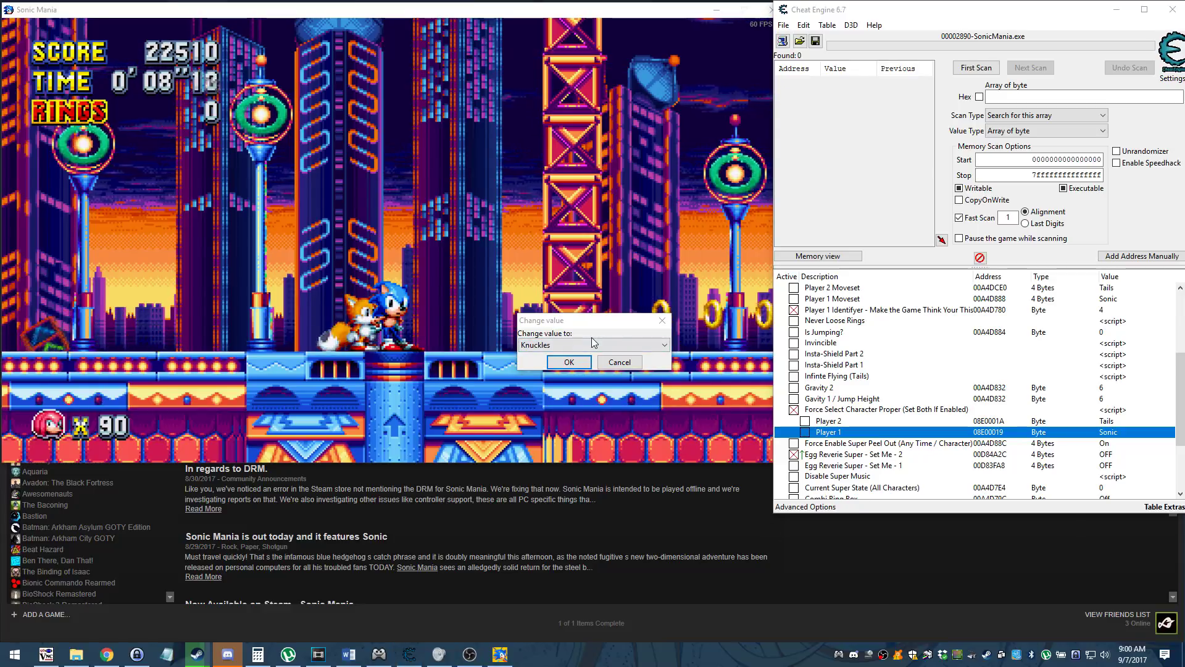
left_click(569, 362)
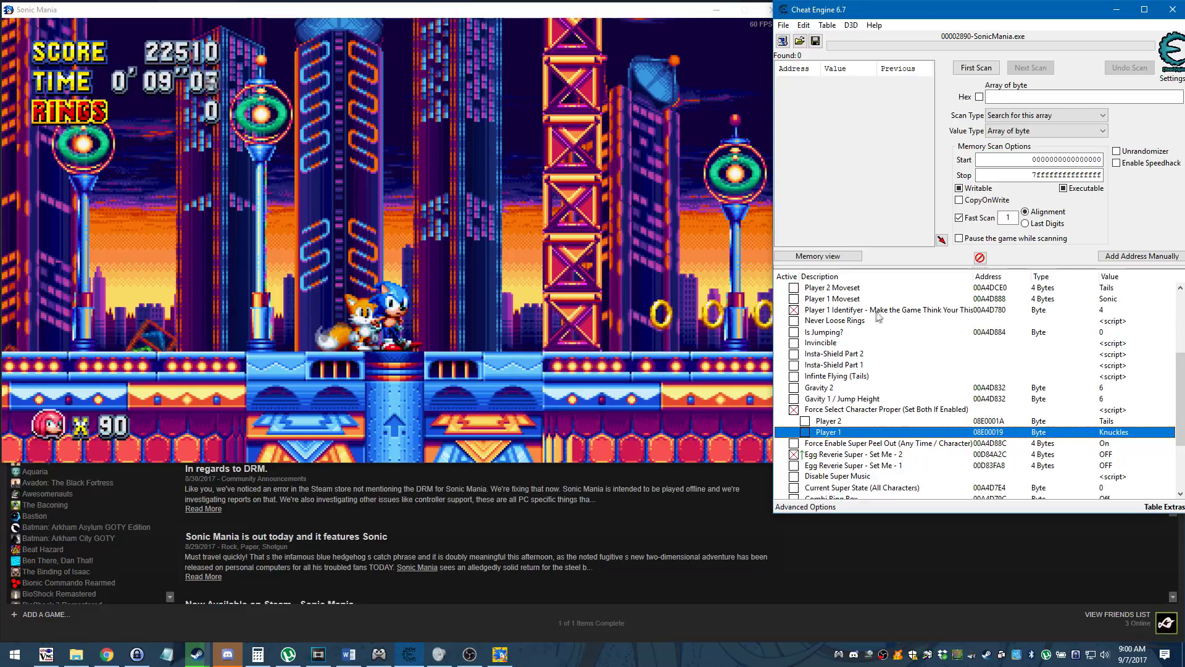
- Load Lava Reef Zone Act 2 from the dev stage select and run and jump with Knuckles
left_click(440, 290)
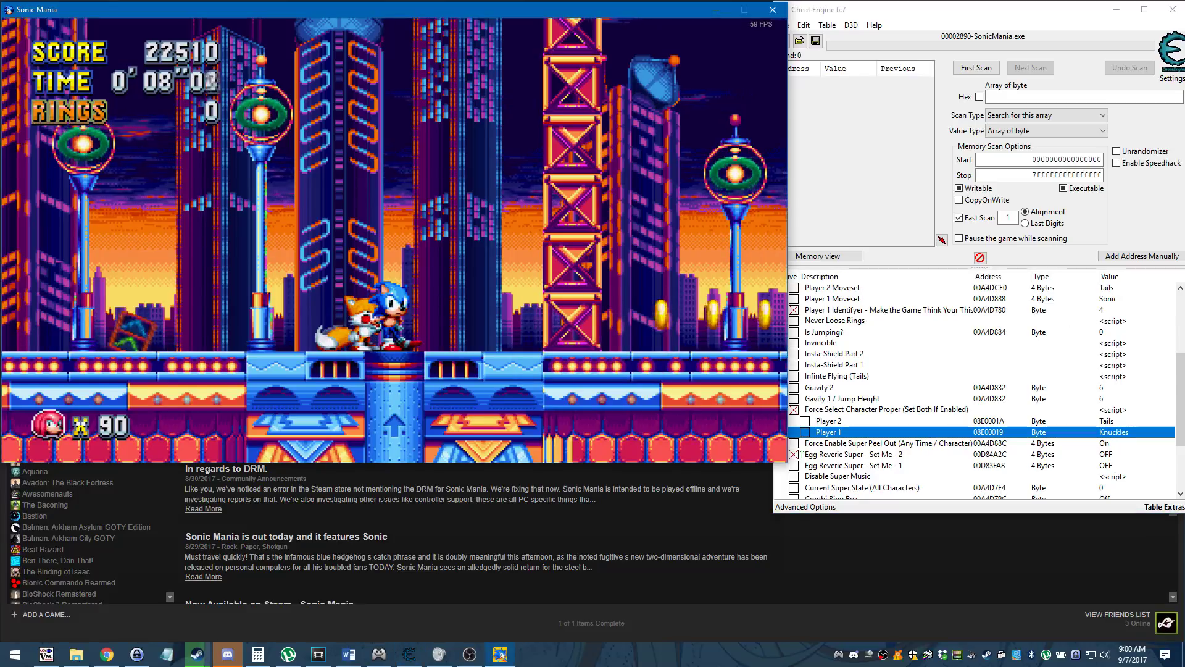
key("Escape")
key("Down")
key("Down")
key("Down")
key("Down")
key("Down")
key("Down")
key("Down")
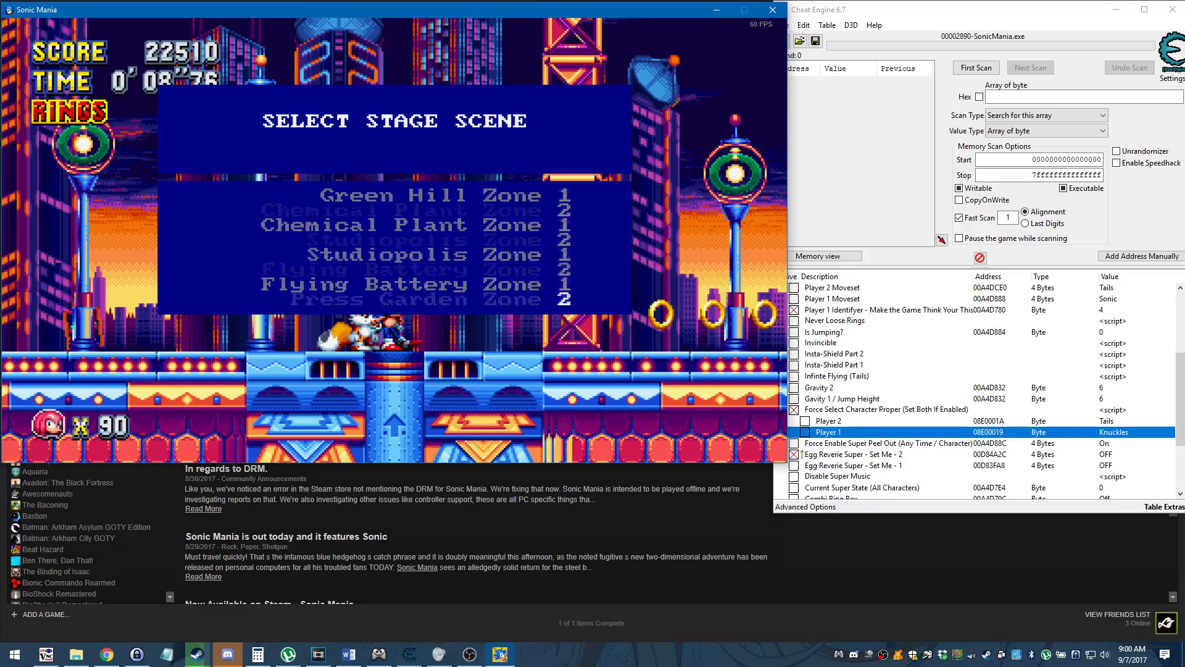
key("Down")
key("Down")
key("Down")
key("Down")
key("Down")
key("Down")
key("Down")
key("Down")
key("Down")
key("Down")
key("Down")
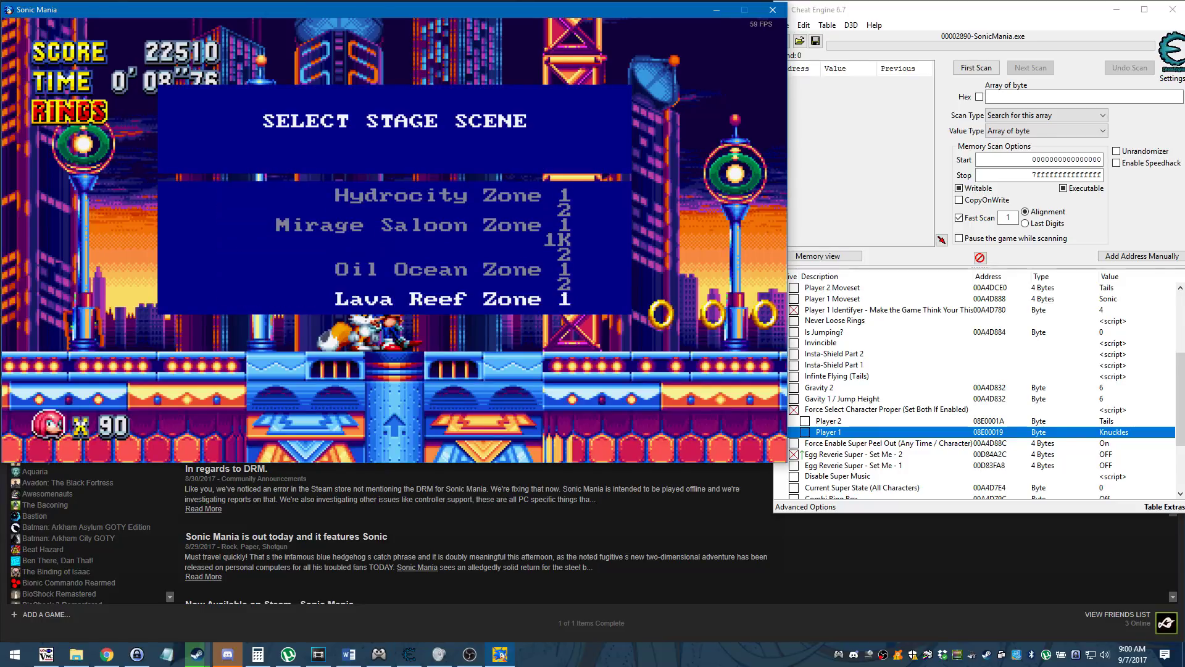
key("Down")
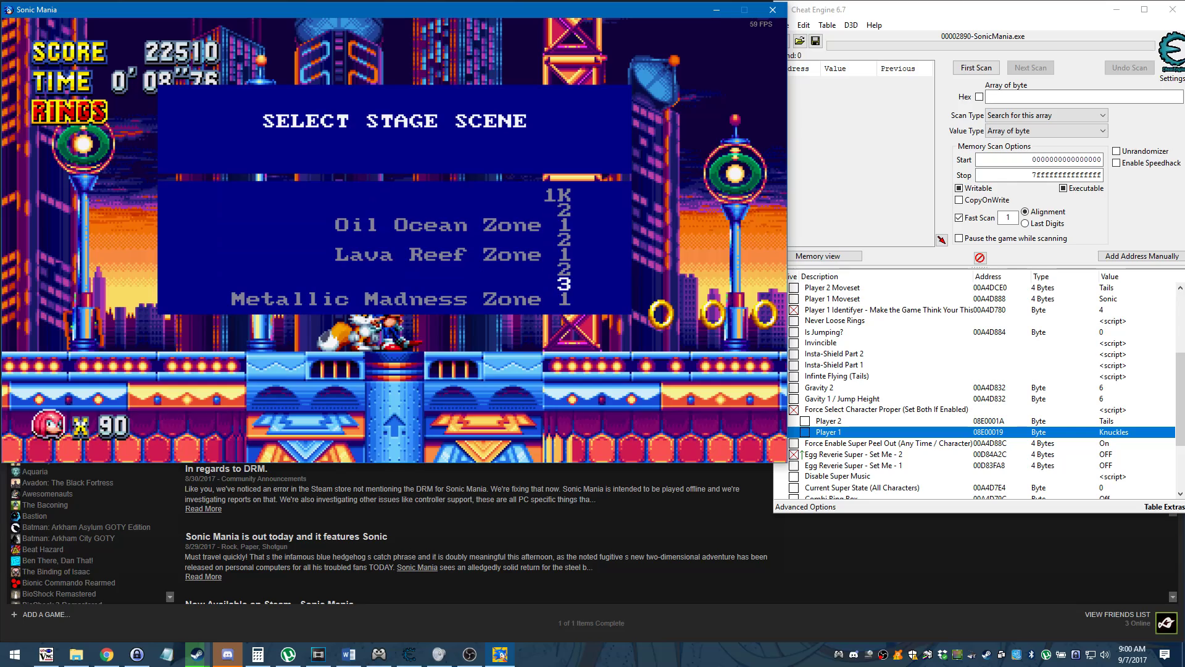
key("Return")
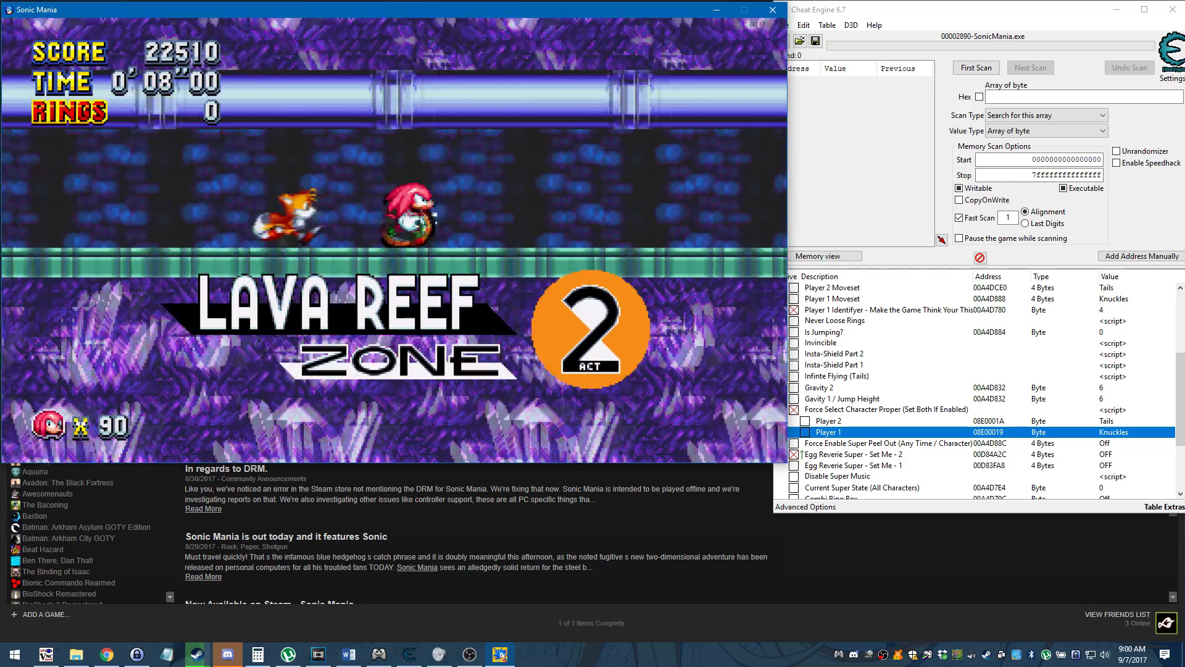
key("Right")
key("a")
key("Left")
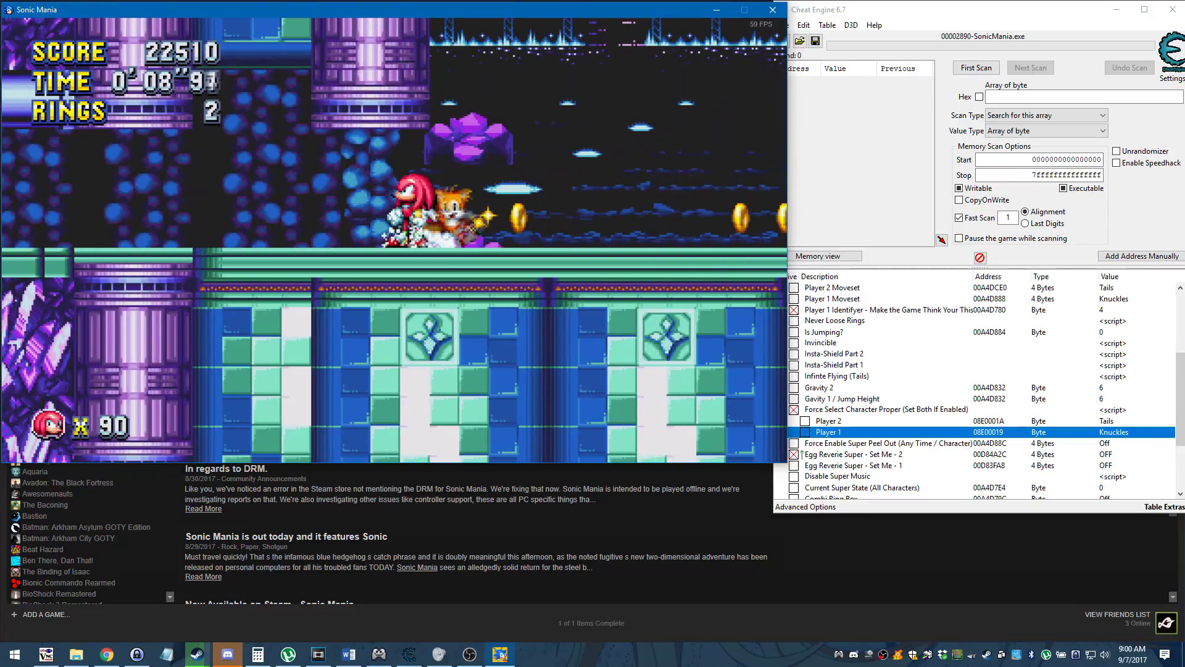
- Set Player 2 to Knuckles and Player 1 to Tails
double_click(1107, 421)
scroll(553, 350, "down", 1)
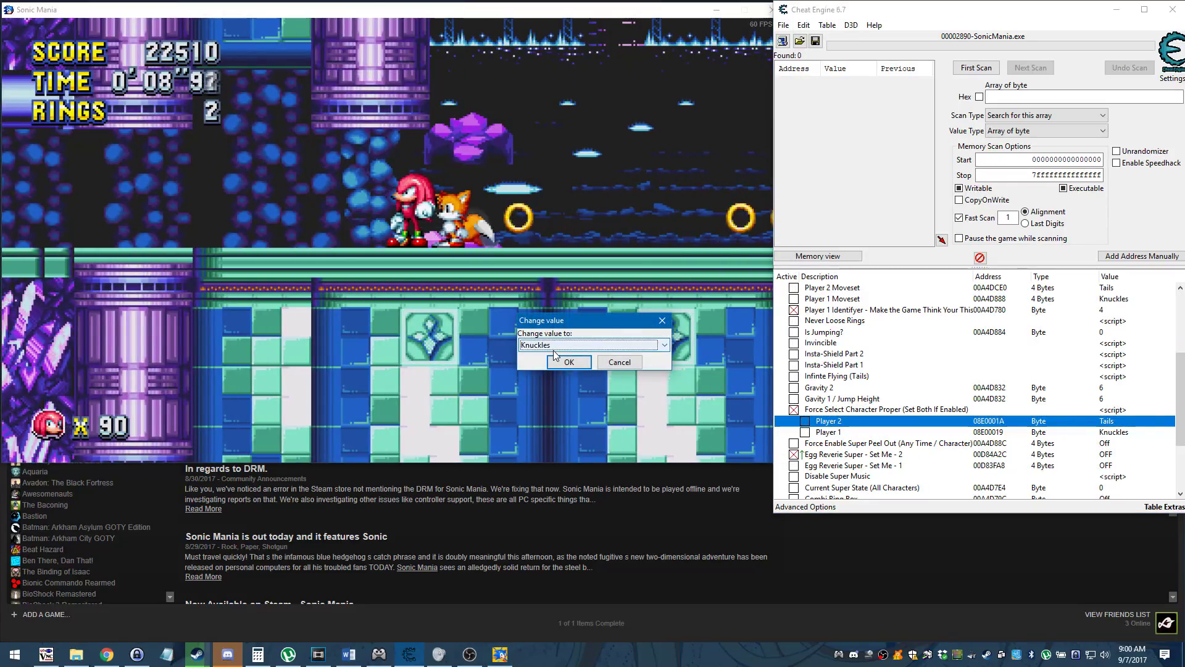
left_click(559, 362)
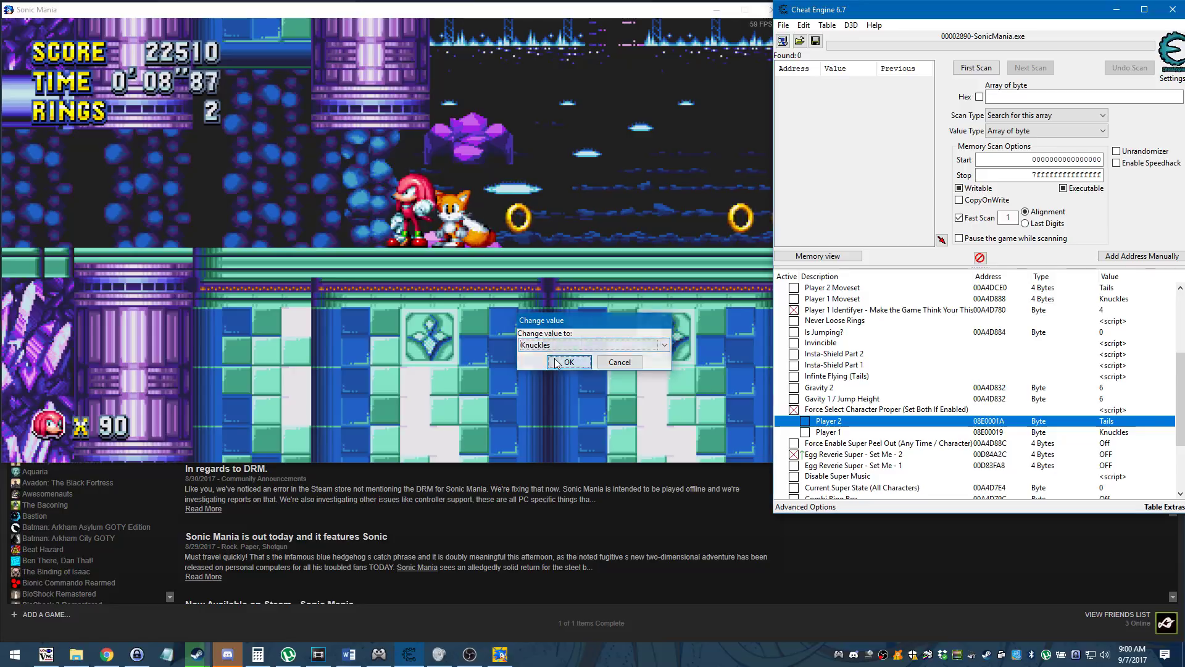
double_click(1102, 433)
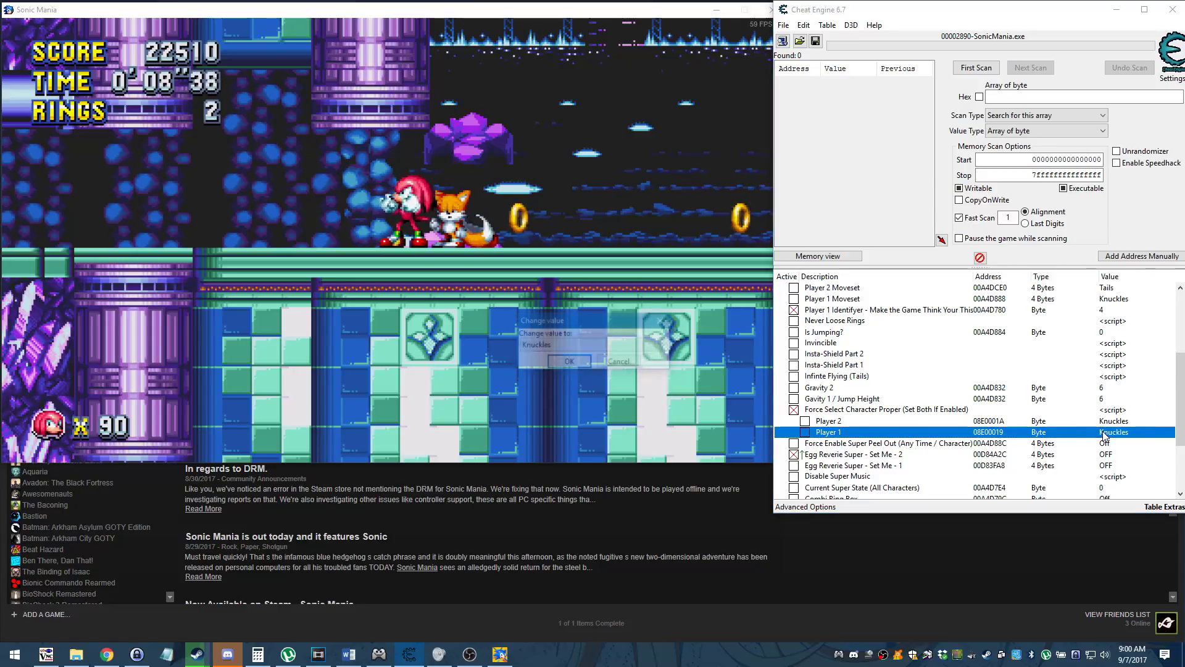
left_click(569, 362)
- Reload Lava Reef Zone Act 2, run and jump to test, and unfreeze Player 1 Identifyer
left_click(488, 333)
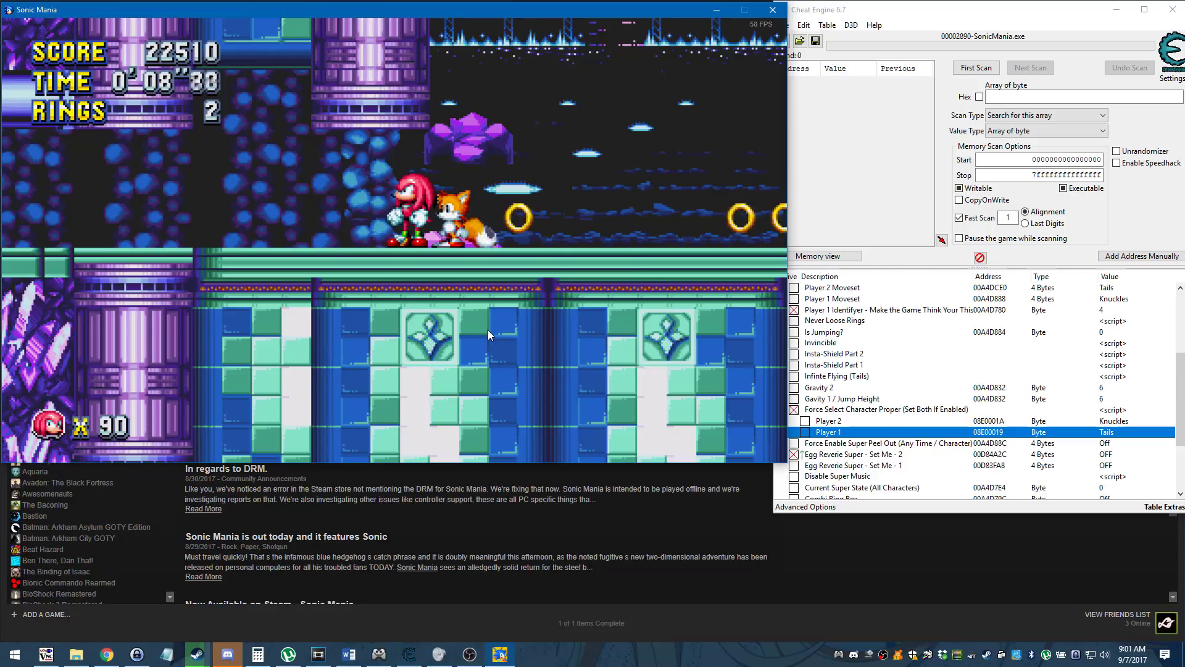
key("Return")
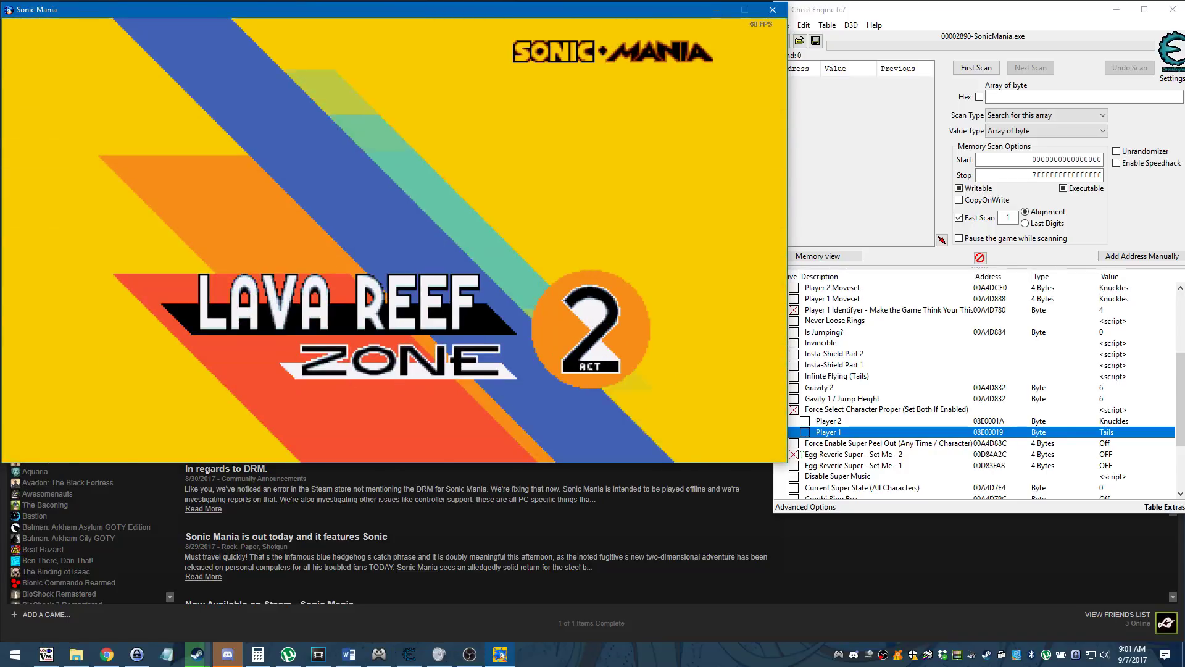
key("Right")
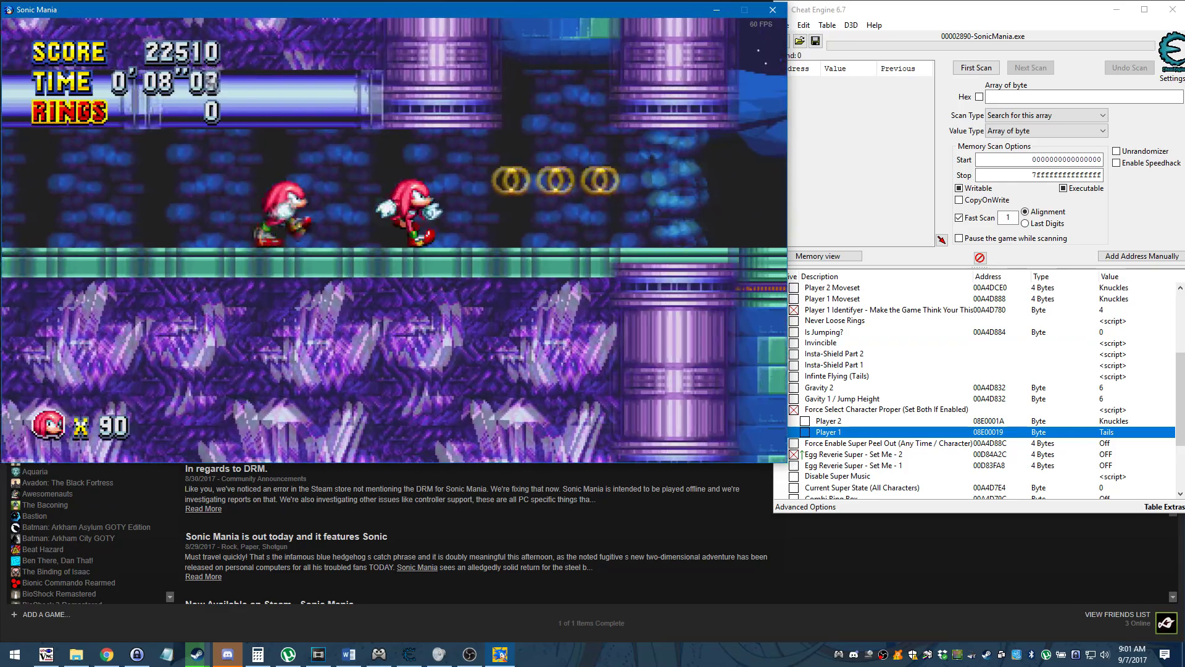
key("a")
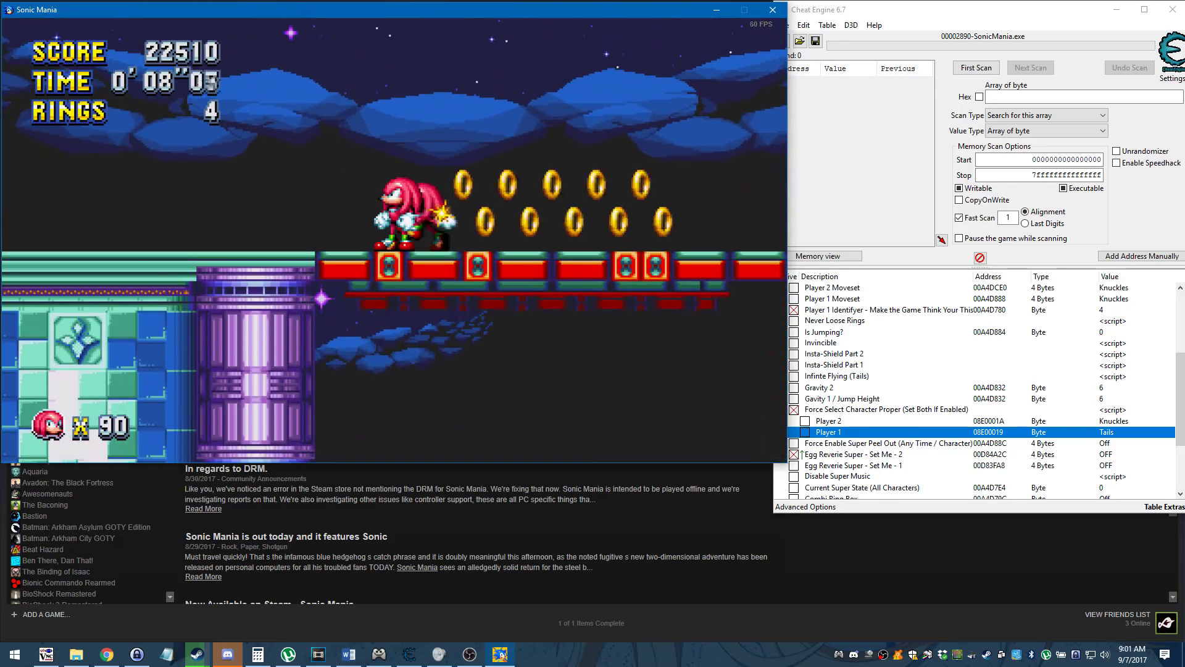
left_click(795, 311)
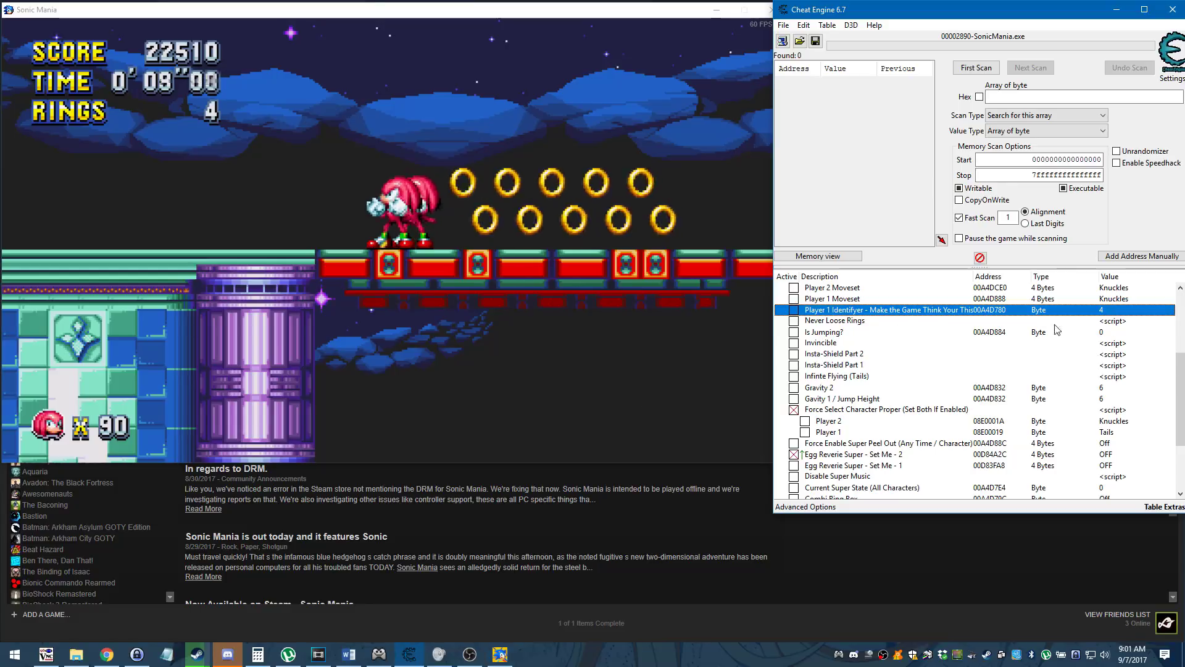
- Restart Lava Reef Zone Act 2 from the pause menu
left_click(574, 317)
key("Return")
key("Down")
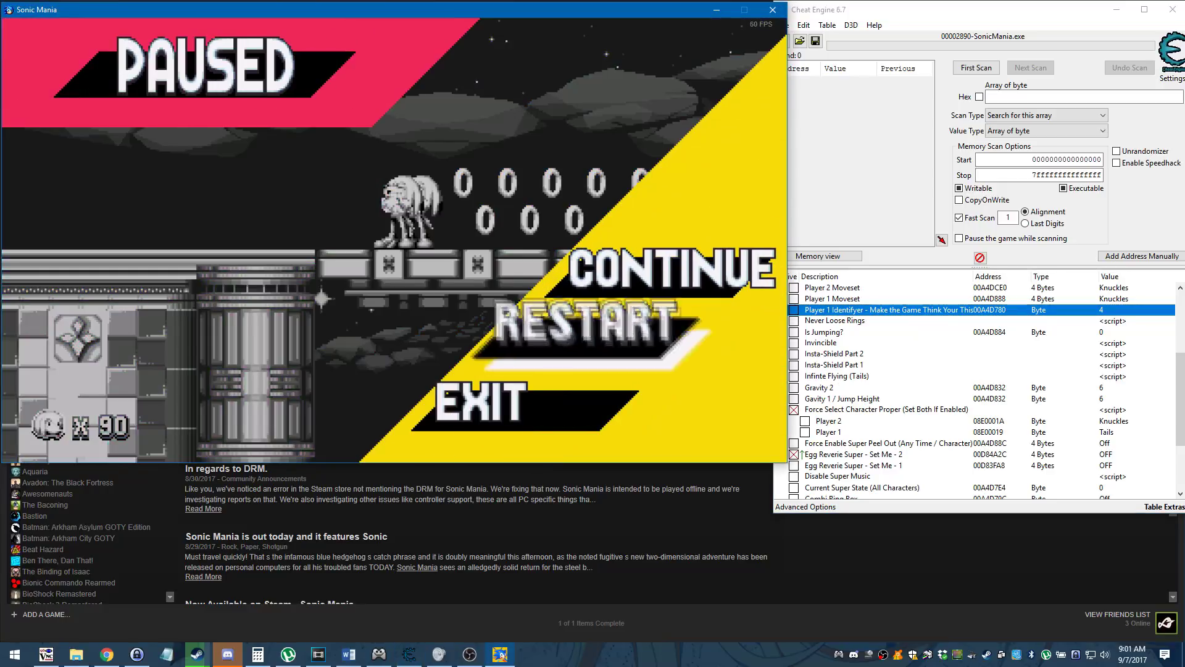
key("Return")
key("Right")
key("Return")
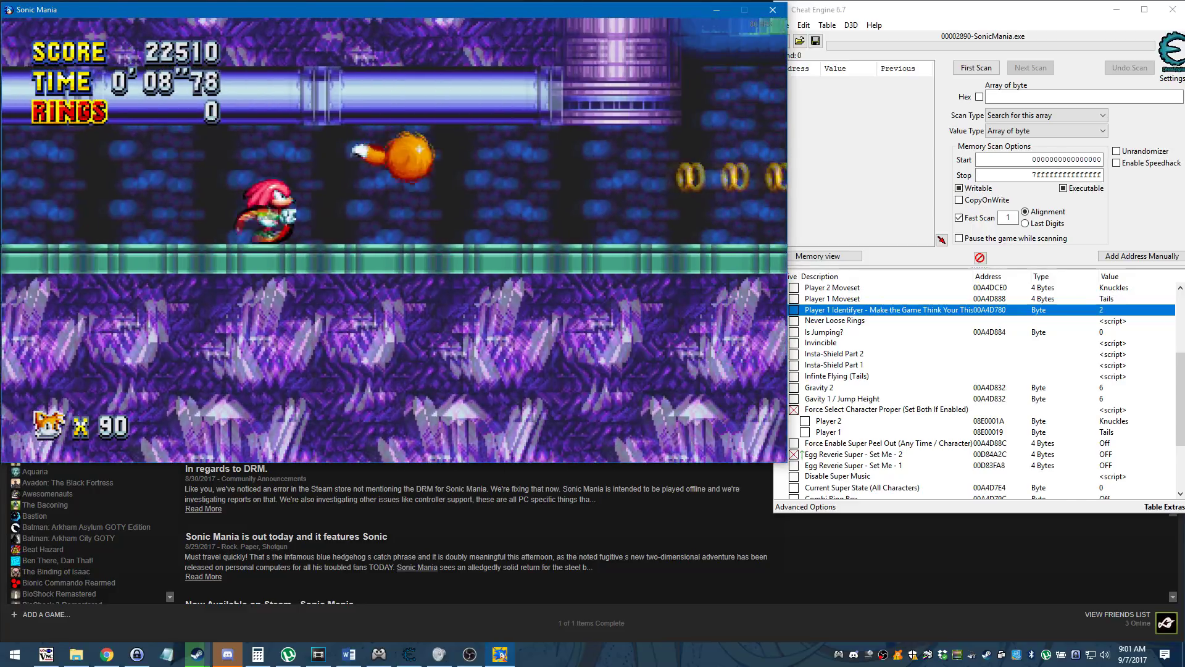
- Run and jump with Tails, restart the act again, then run to collect rings
key("Right")
key("a")
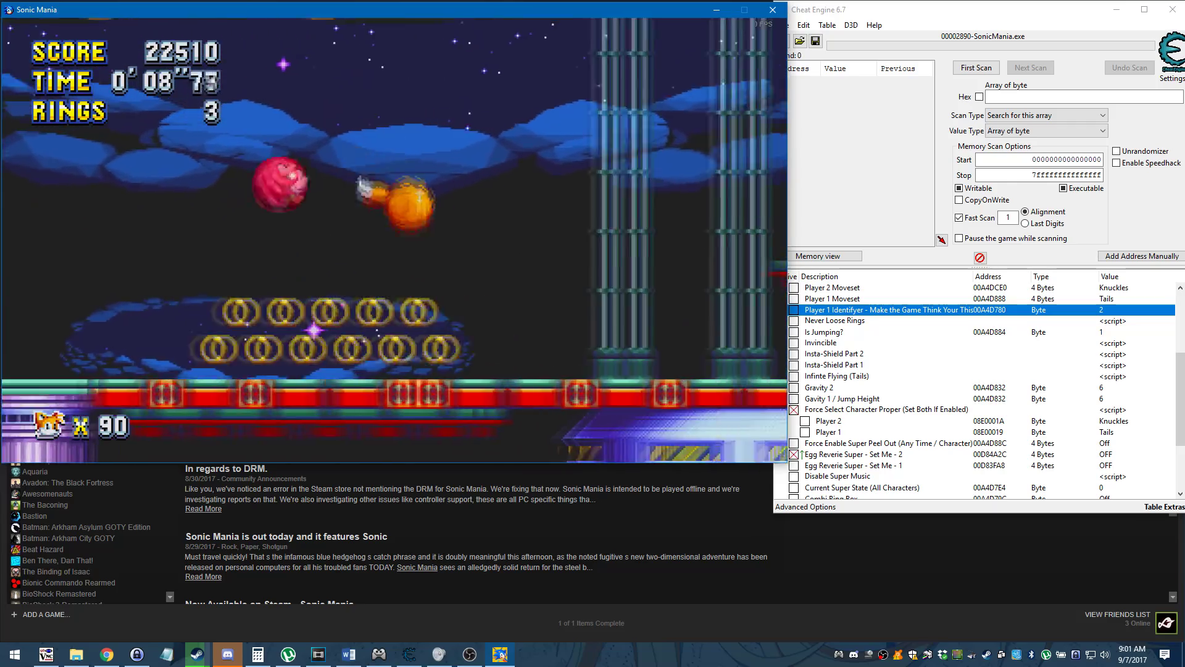
key("a")
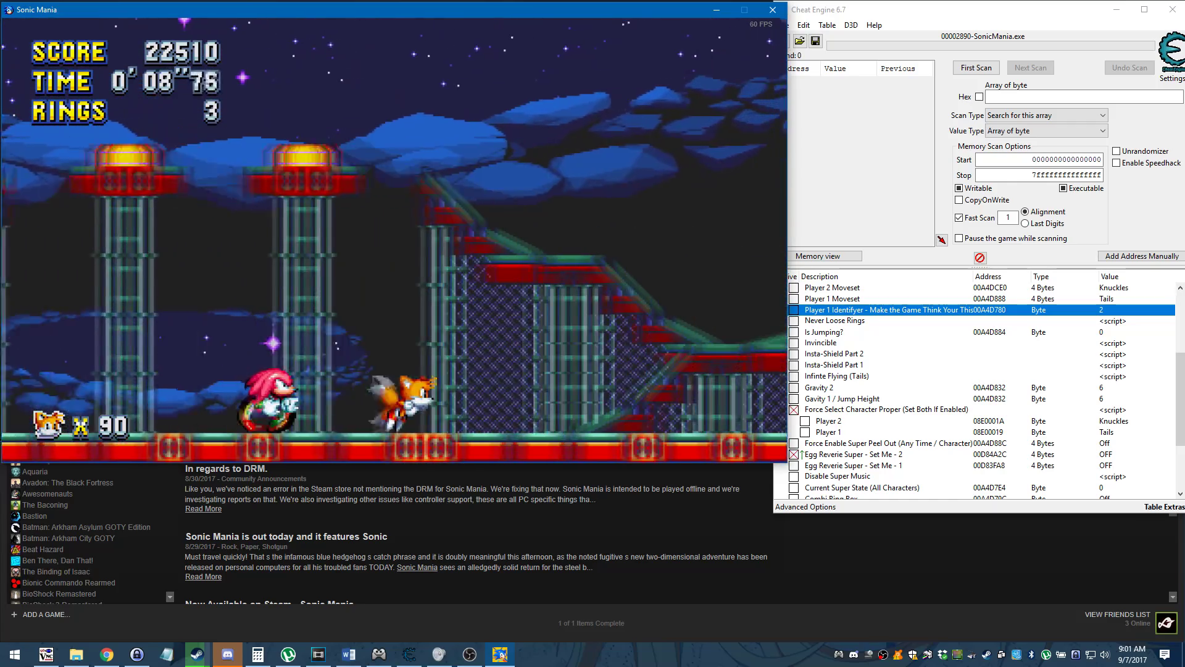
key("Left")
key("Return")
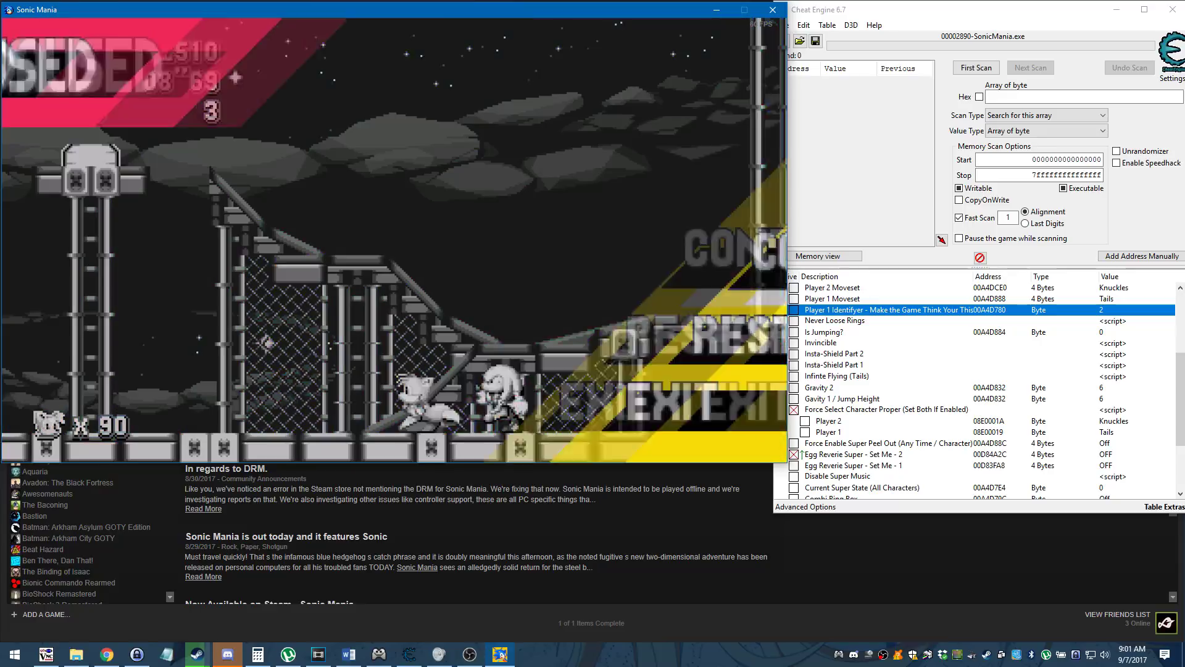
key("Down")
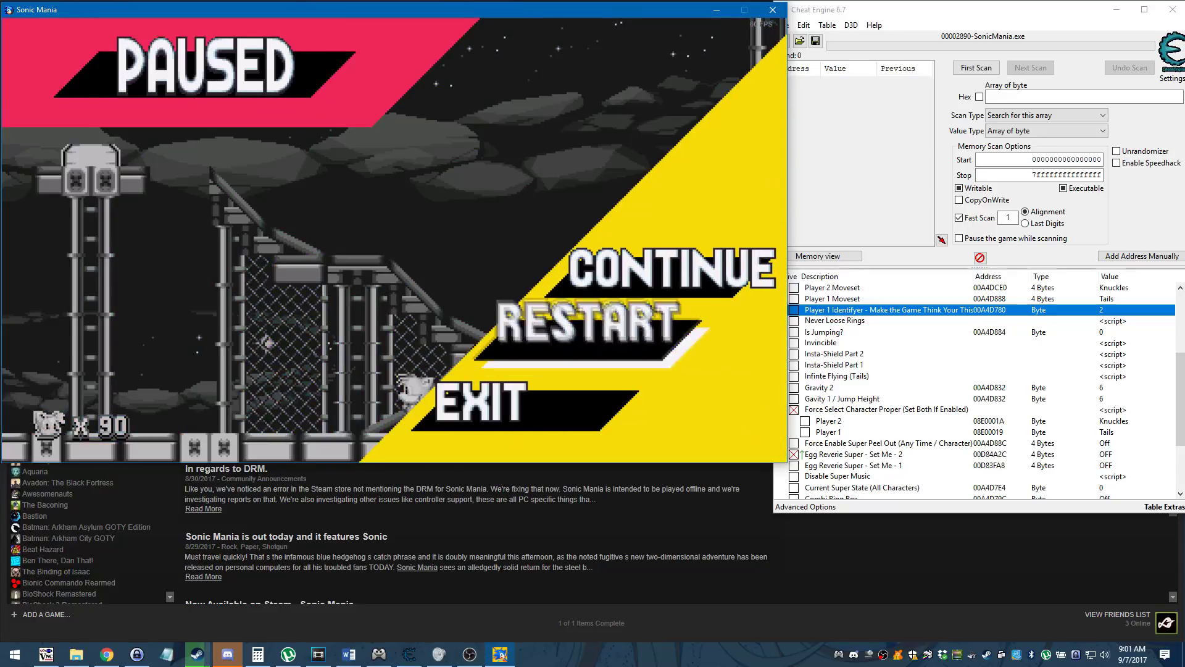
key("Return")
key("Right")
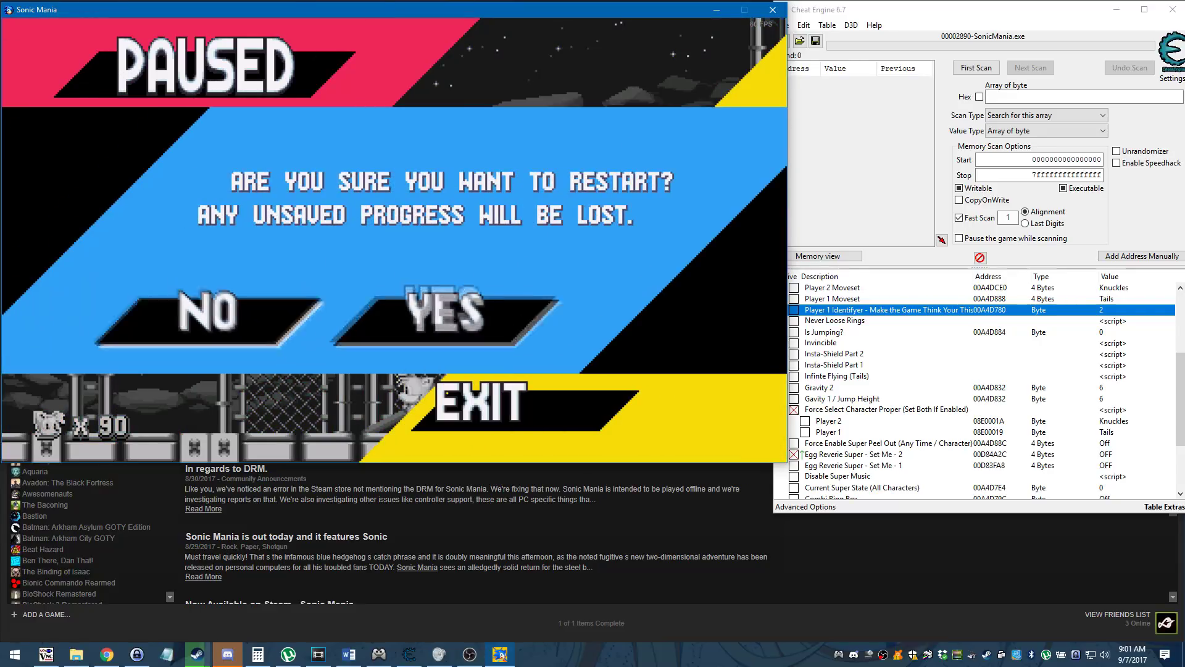
key("Return")
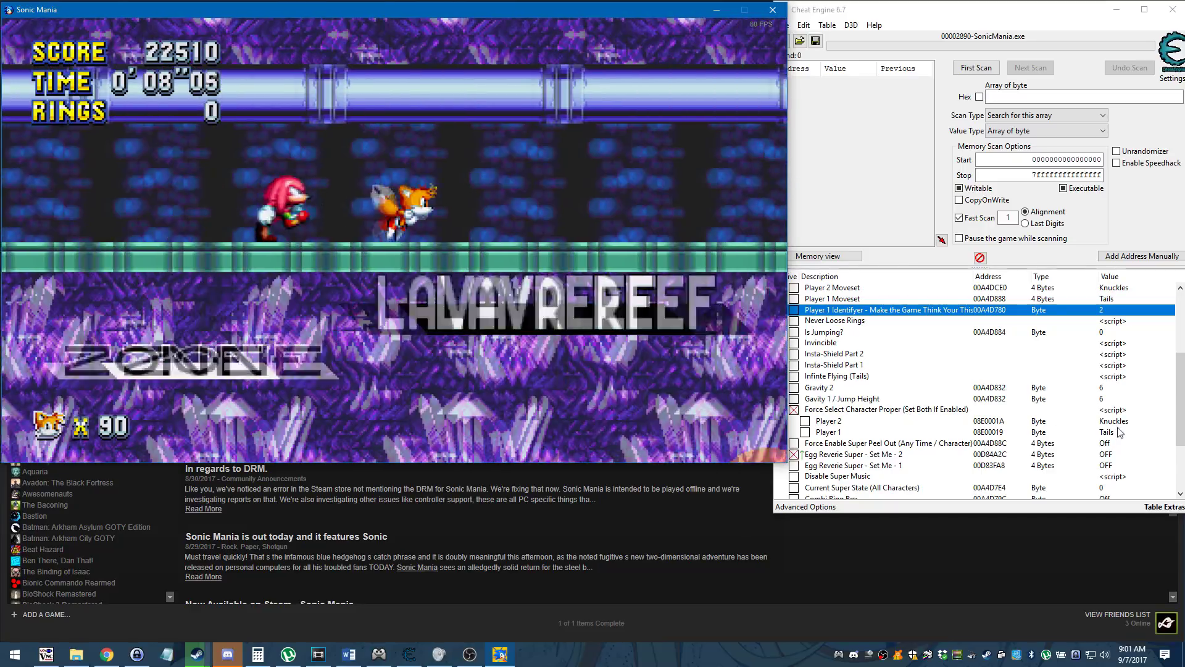
key("Right")
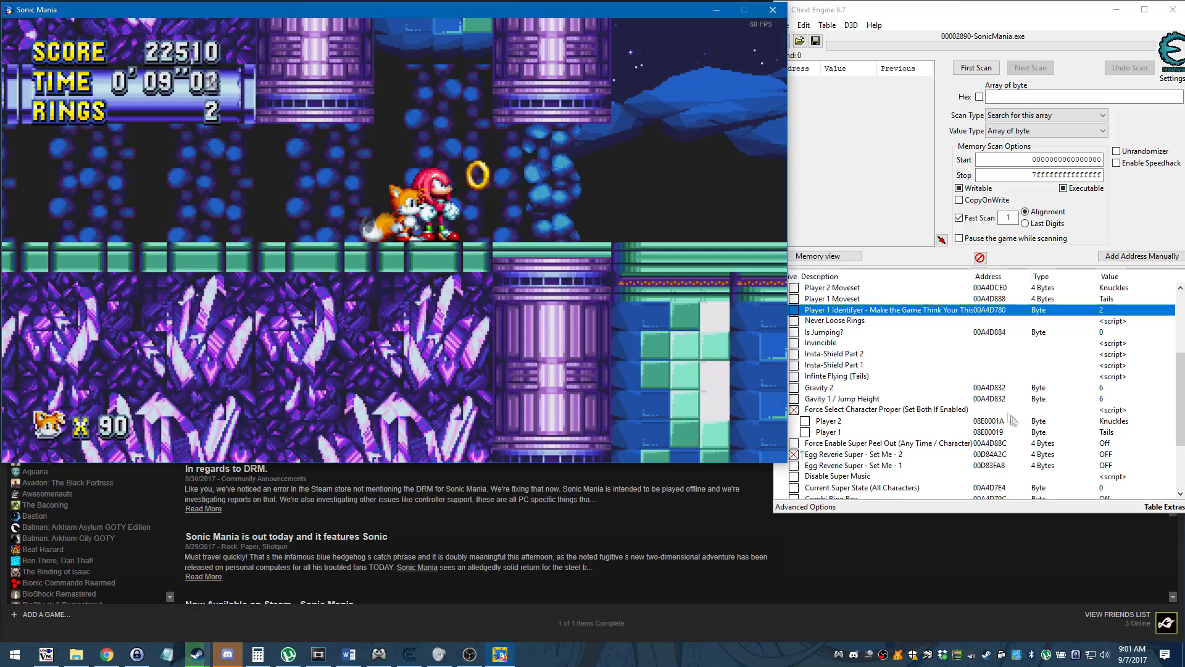
- Set Force Enable Super Peel Out (Any Time / Character) to On
left_click(834, 445)
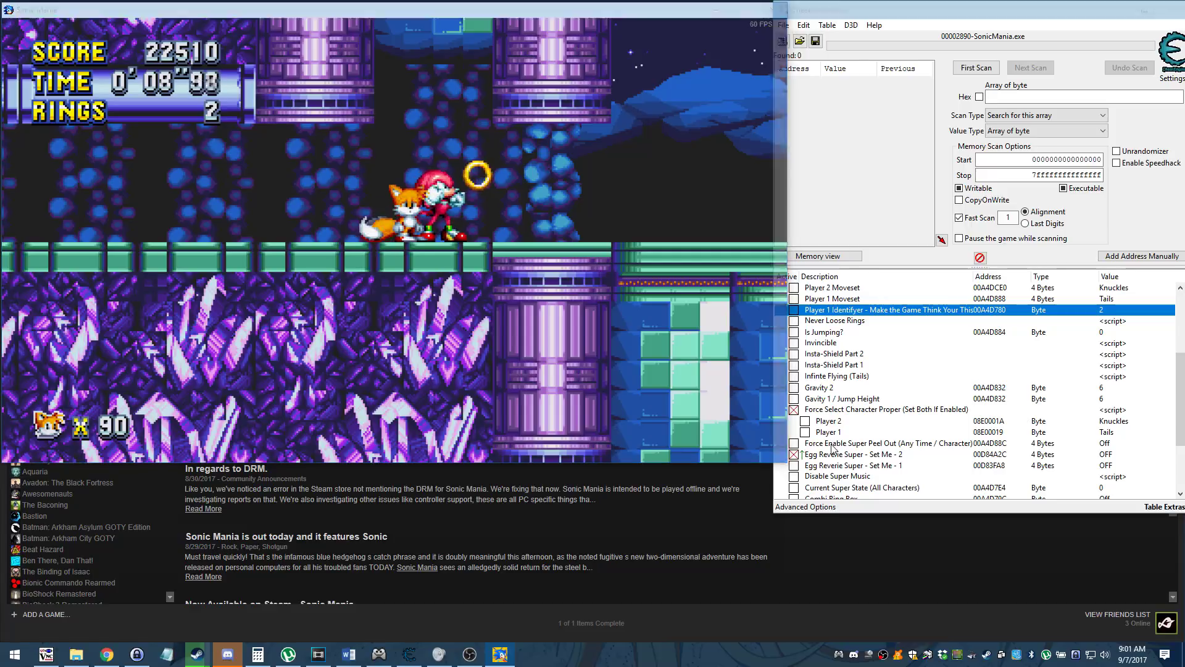
left_click(797, 455)
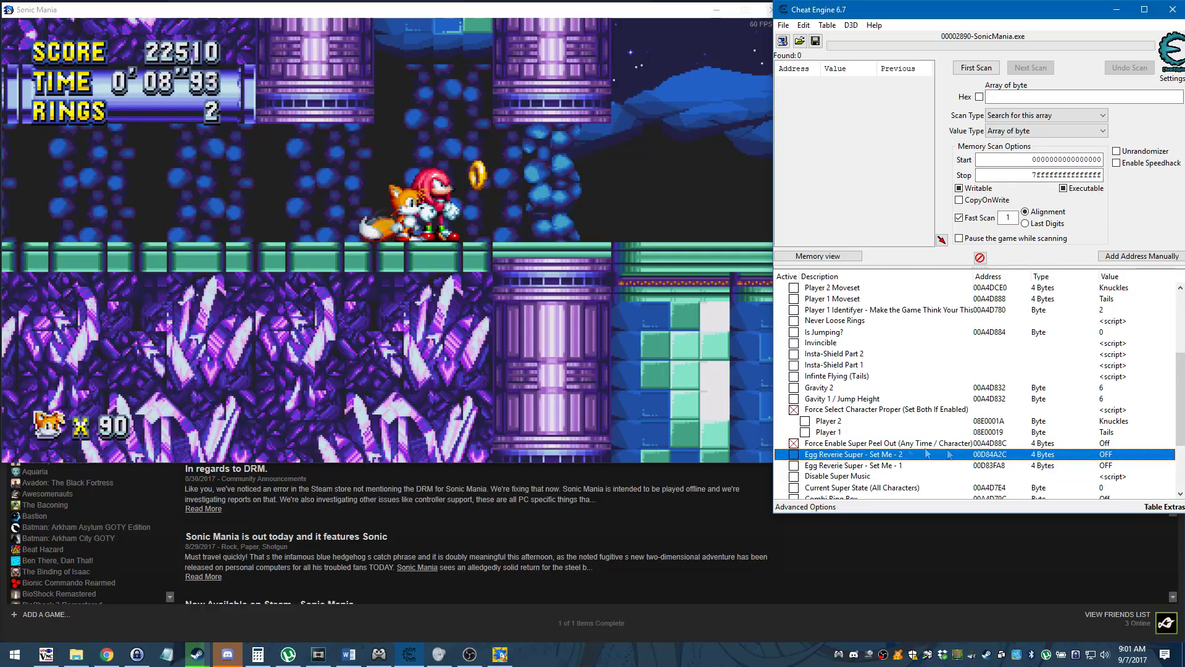
double_click(1108, 443)
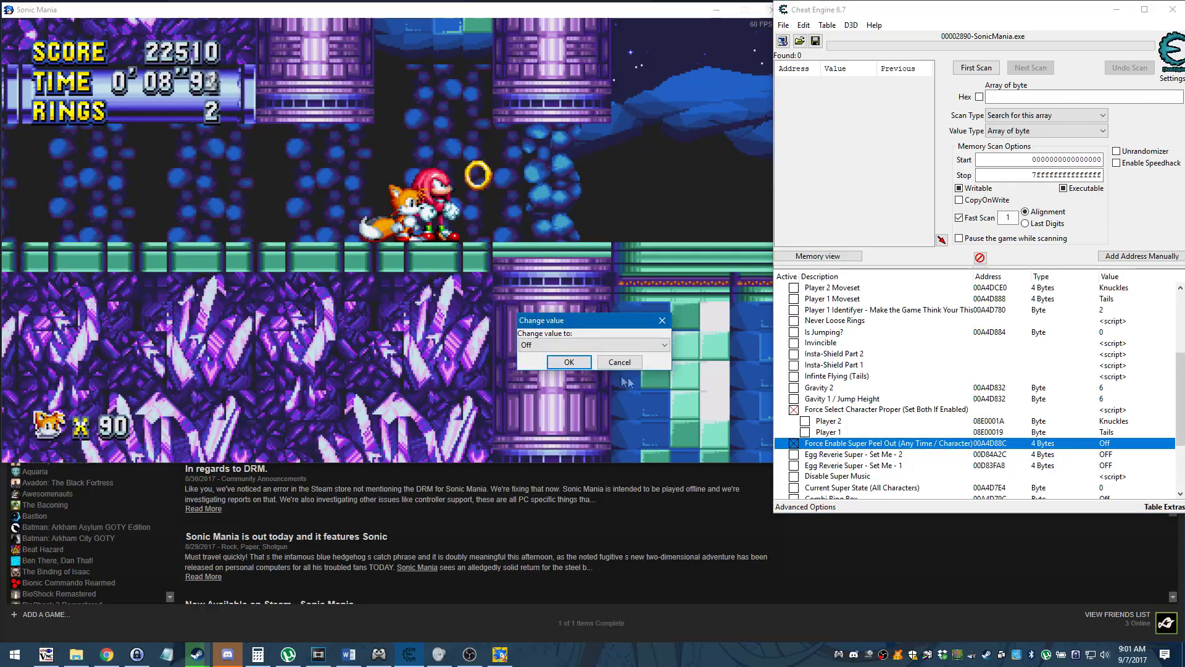
left_click(569, 363)
- Charge and release a peel out dash with Tails in Lava Reef Zone
left_click(583, 364)
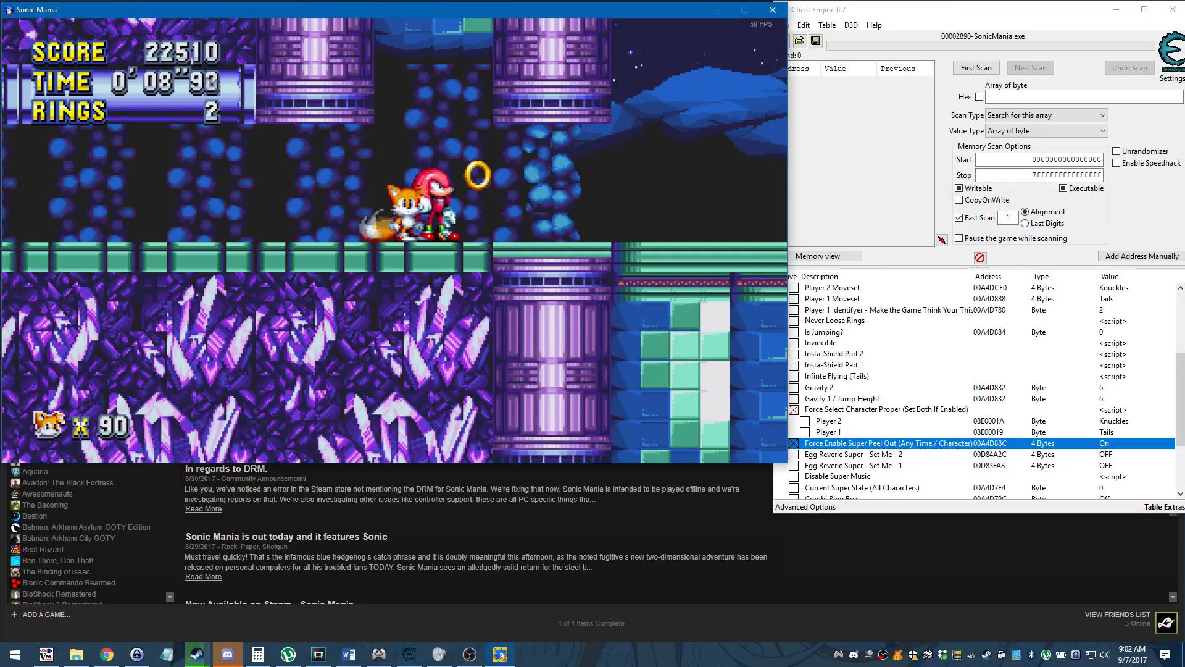
key("Up+a")
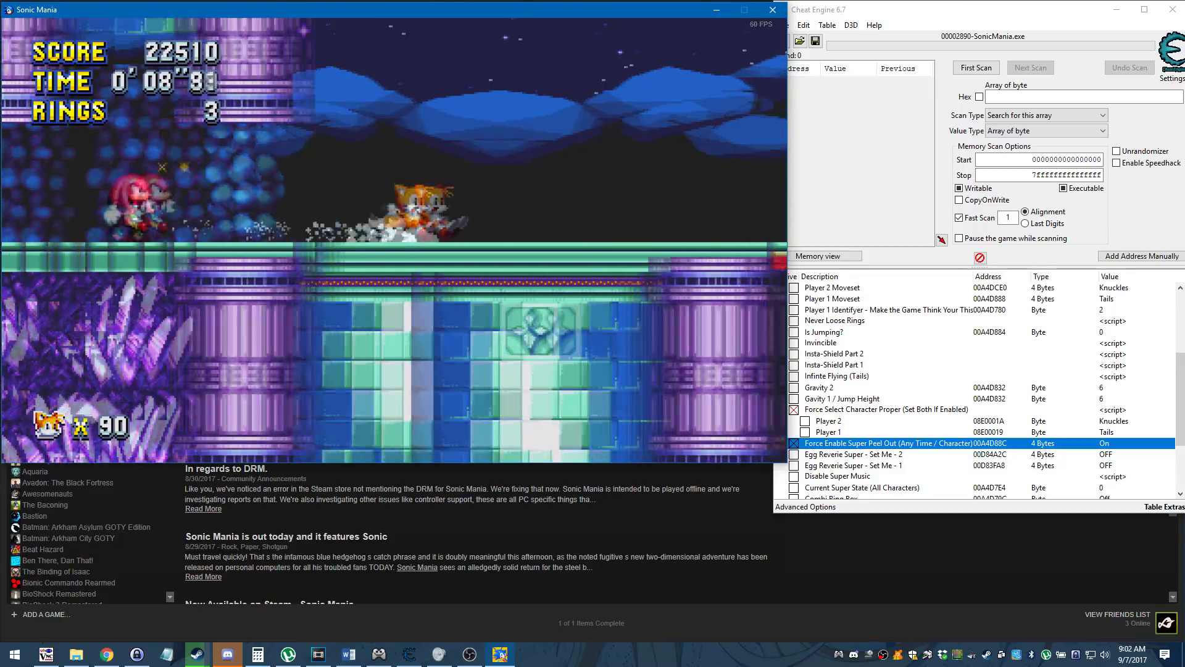
key("Left")
key("Up+a")
key("Right")
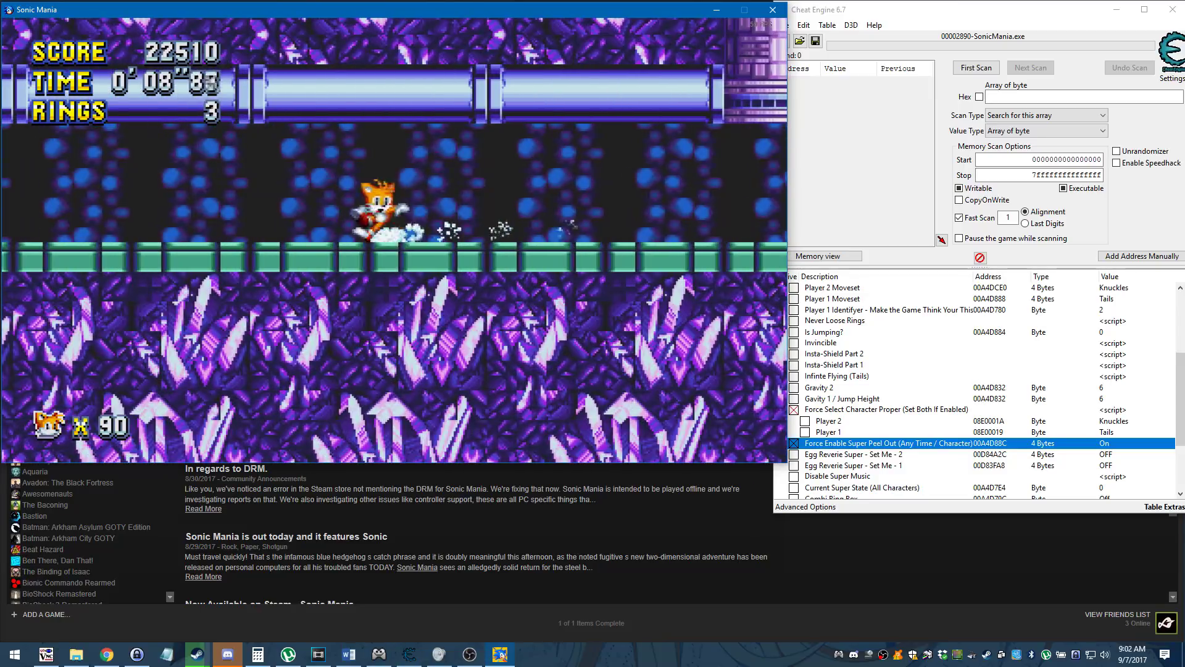
- Release the peel out dash, then switch Force Enable Super Peel Out back to Off
key("Left")
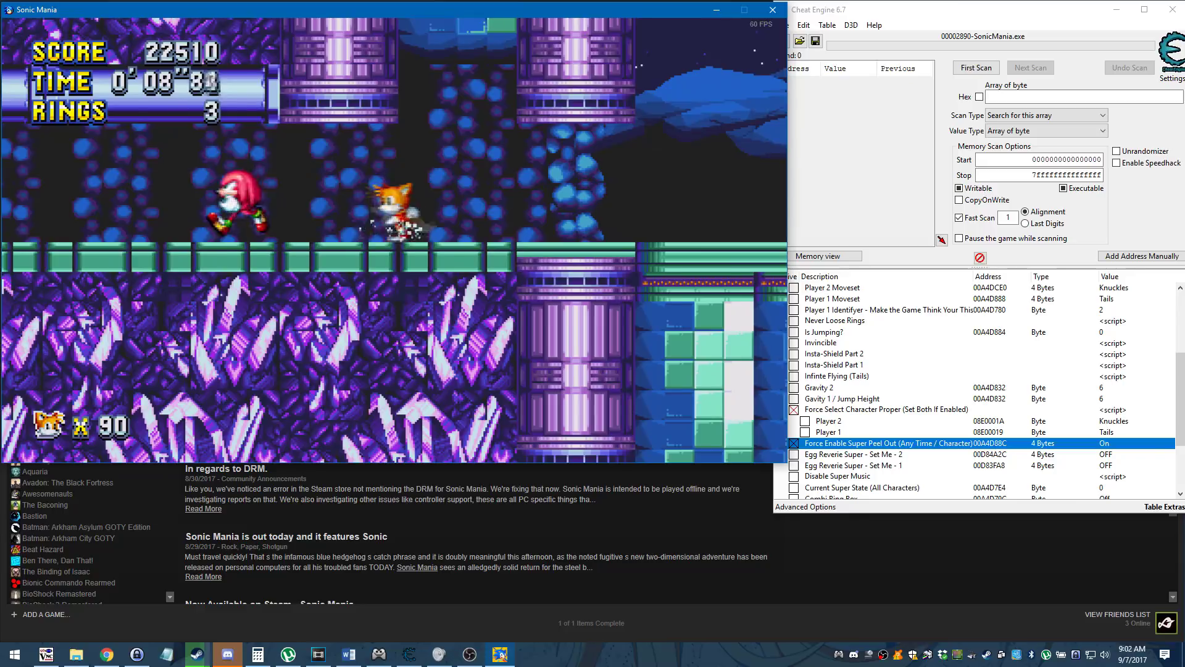
left_click(795, 451)
double_click(1121, 449)
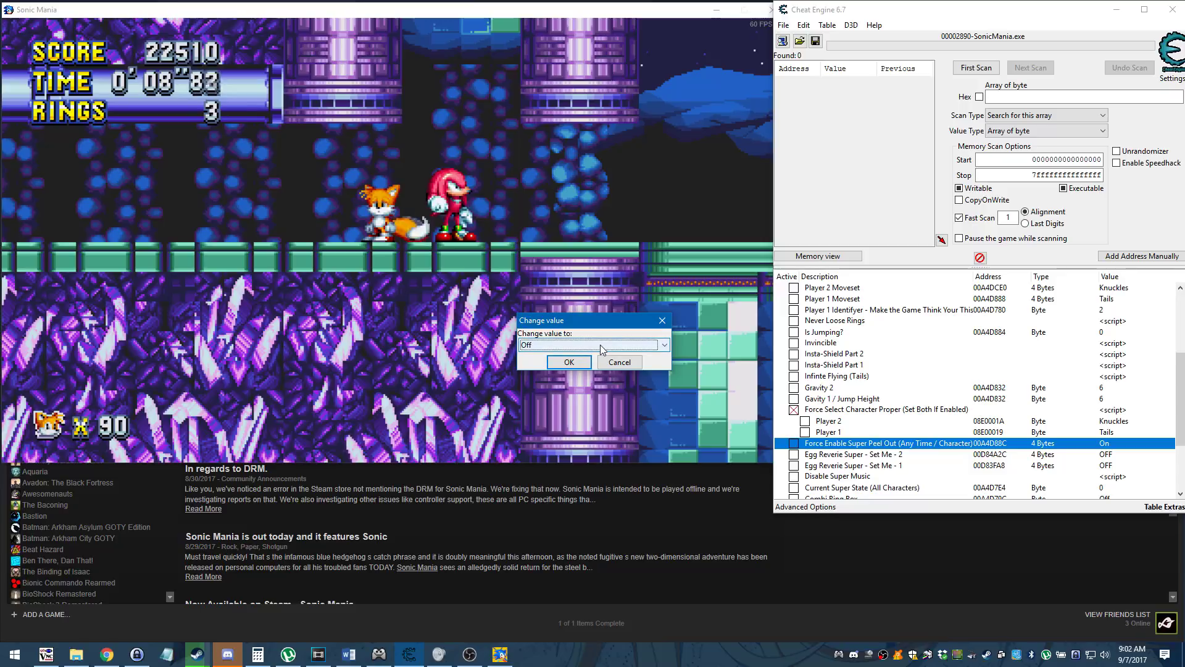
left_click(569, 362)
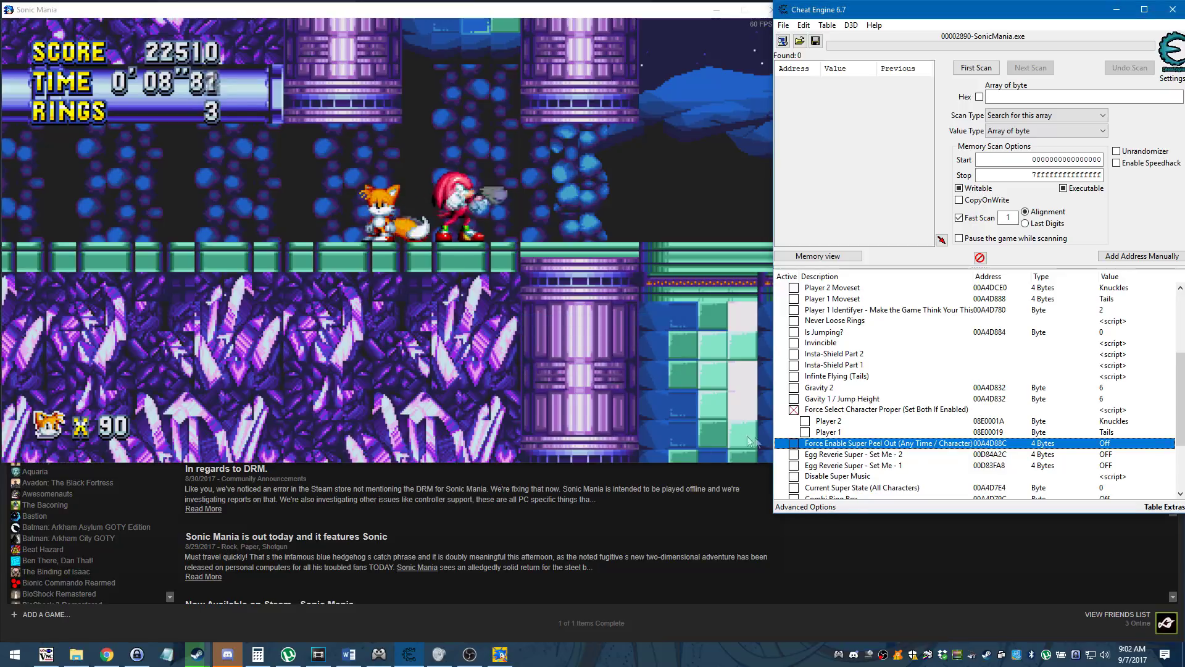
left_click(548, 339)
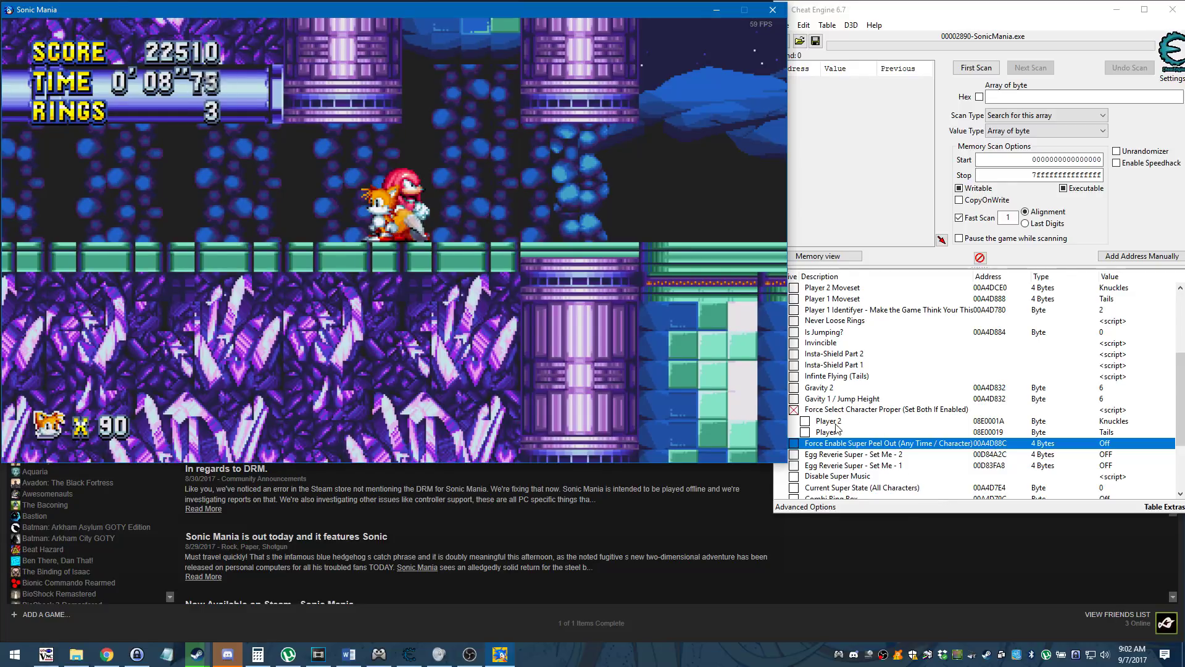
scroll(879, 433, "down", 1)
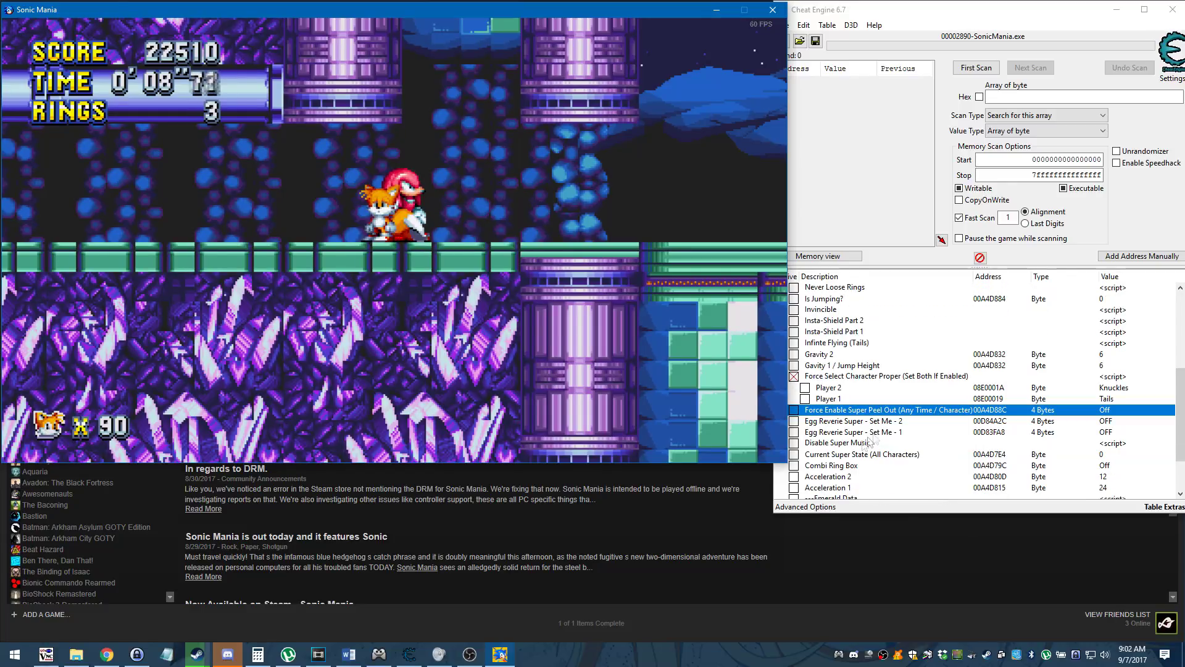
scroll(831, 453, "down", 1)
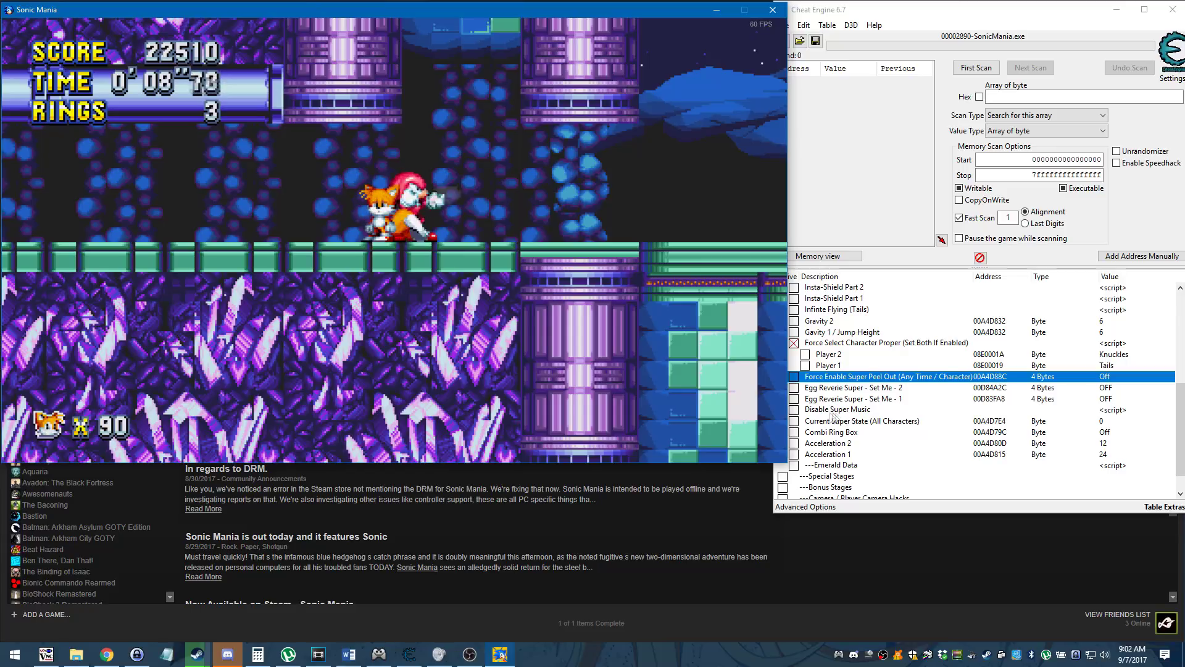
- Activate Disable Super Music and set Current Super State to 1
left_click(794, 411)
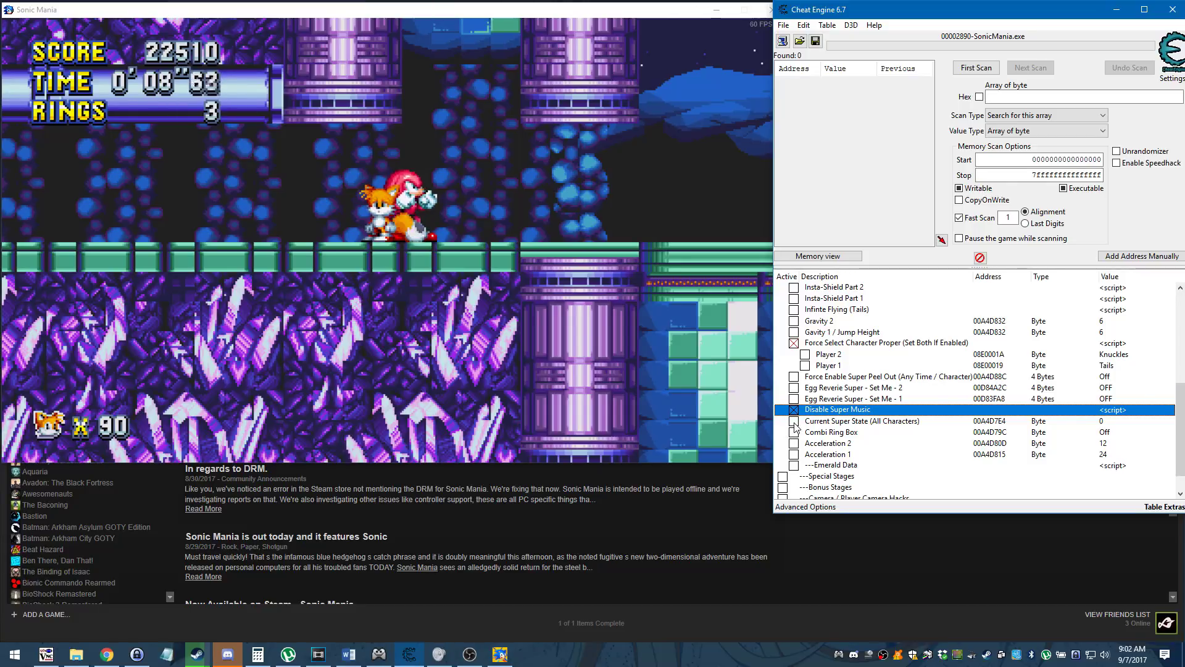
left_click(794, 424)
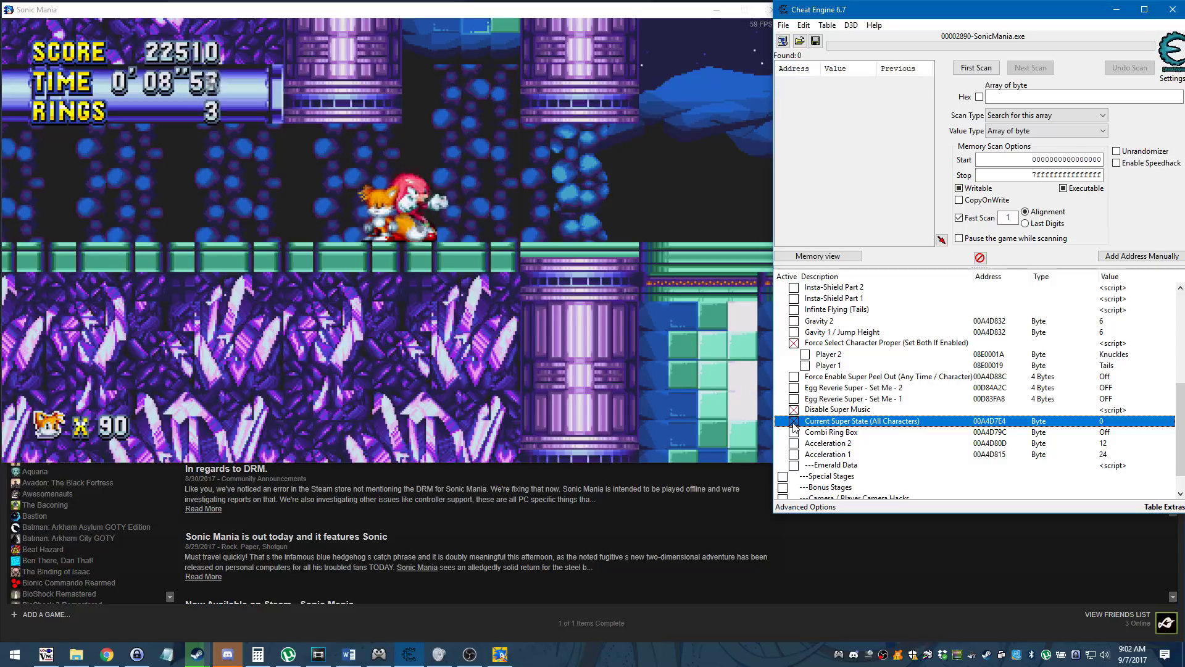
double_click(1115, 422)
key("Return")
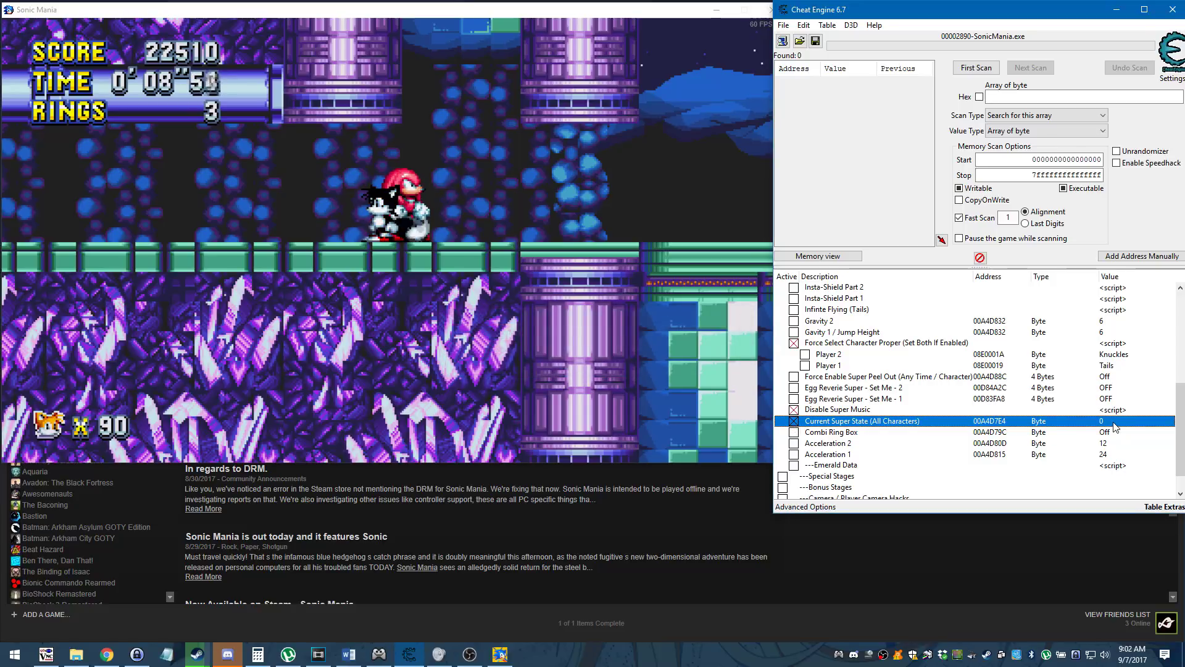
left_click(471, 281)
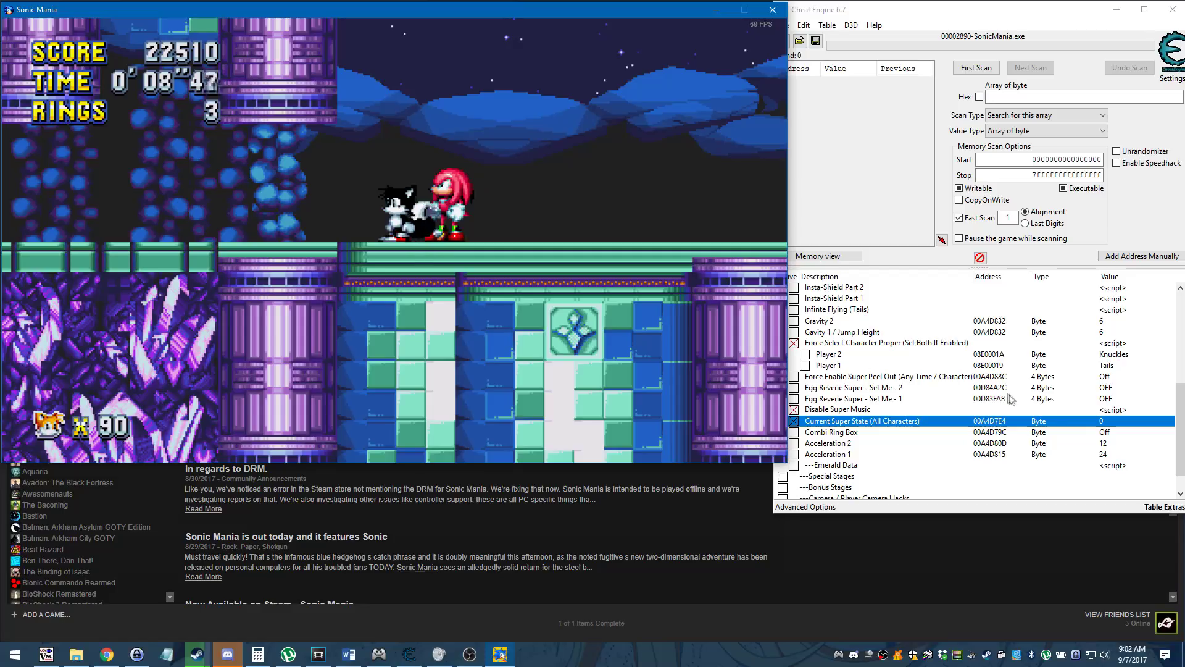
- Change Current Super State to 2, then bring up the game's dev stage select menu
double_click(1116, 425)
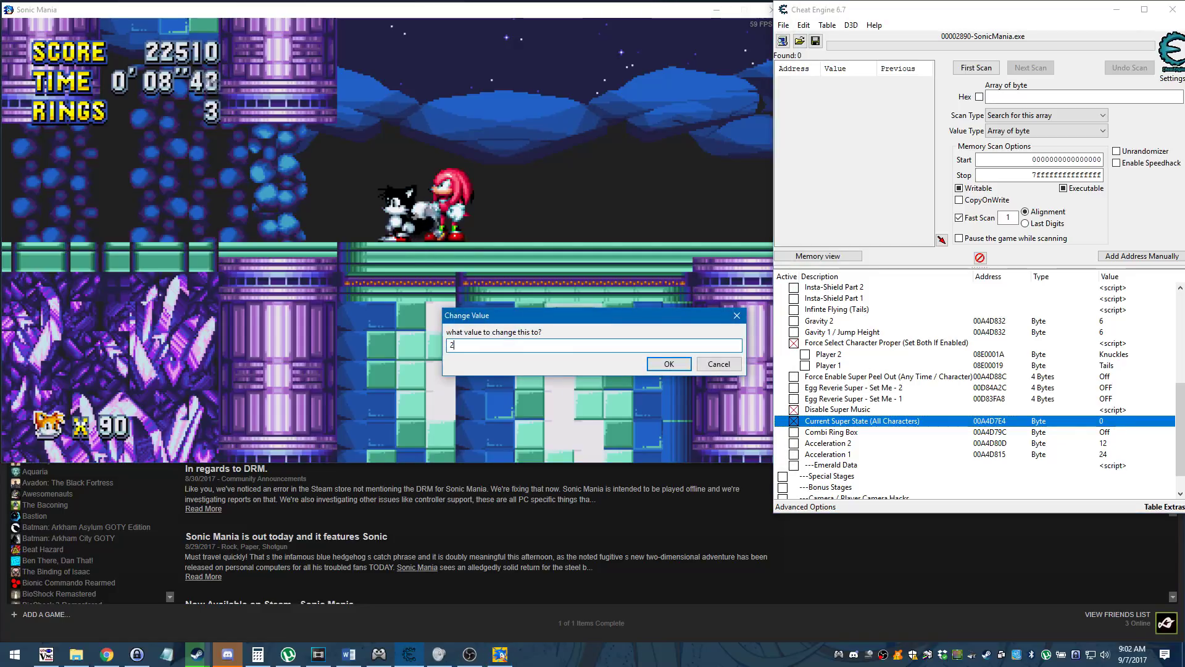
type("2")
key("Return")
left_click(470, 287)
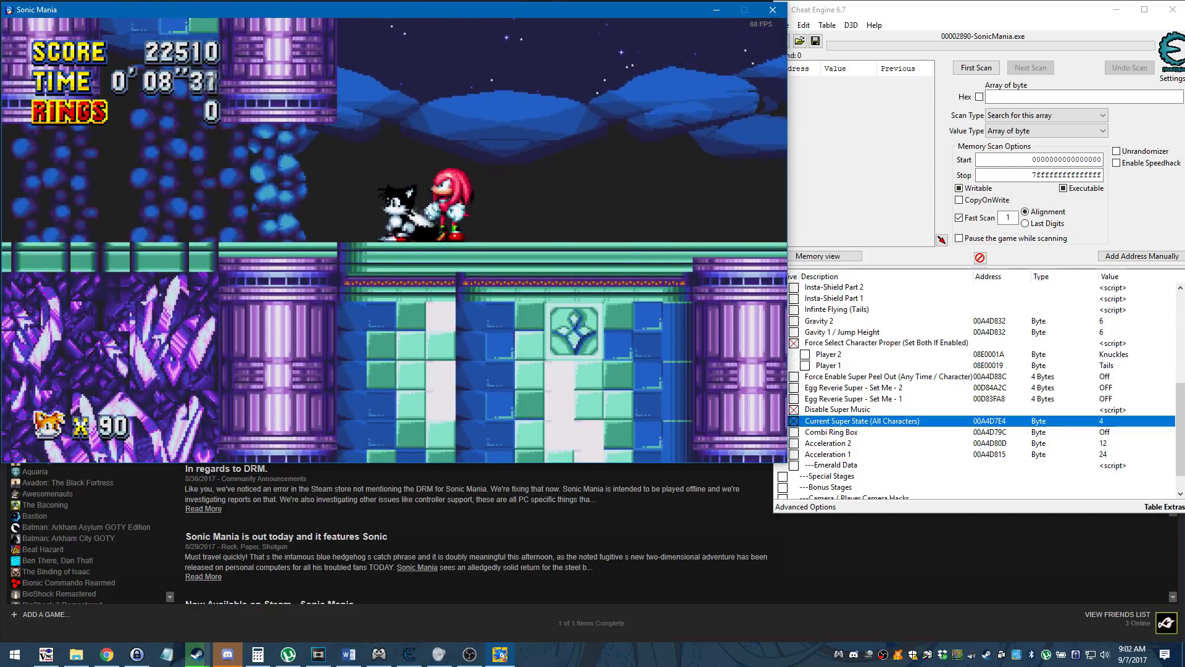
key("Escape")
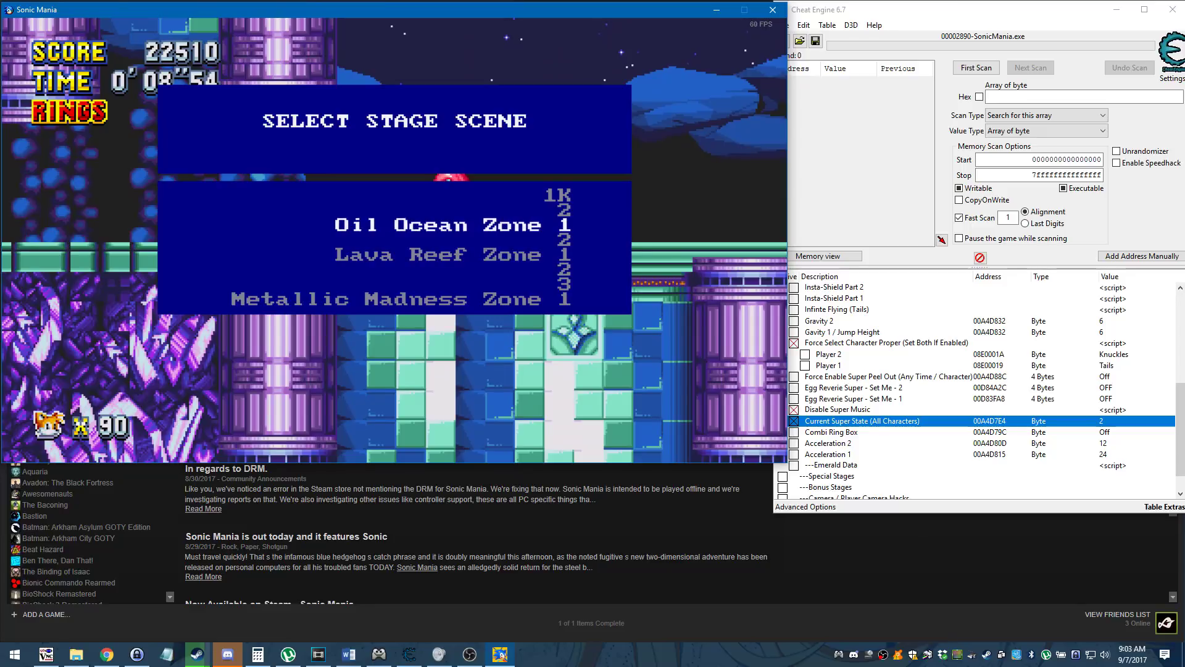
- Load Stardust Speedway Zone Act 1 from the dev stage select
key("Up")
key("Up")
key("Up")
key("Up")
key("Up")
key("Up")
key("Up")
key("Up")
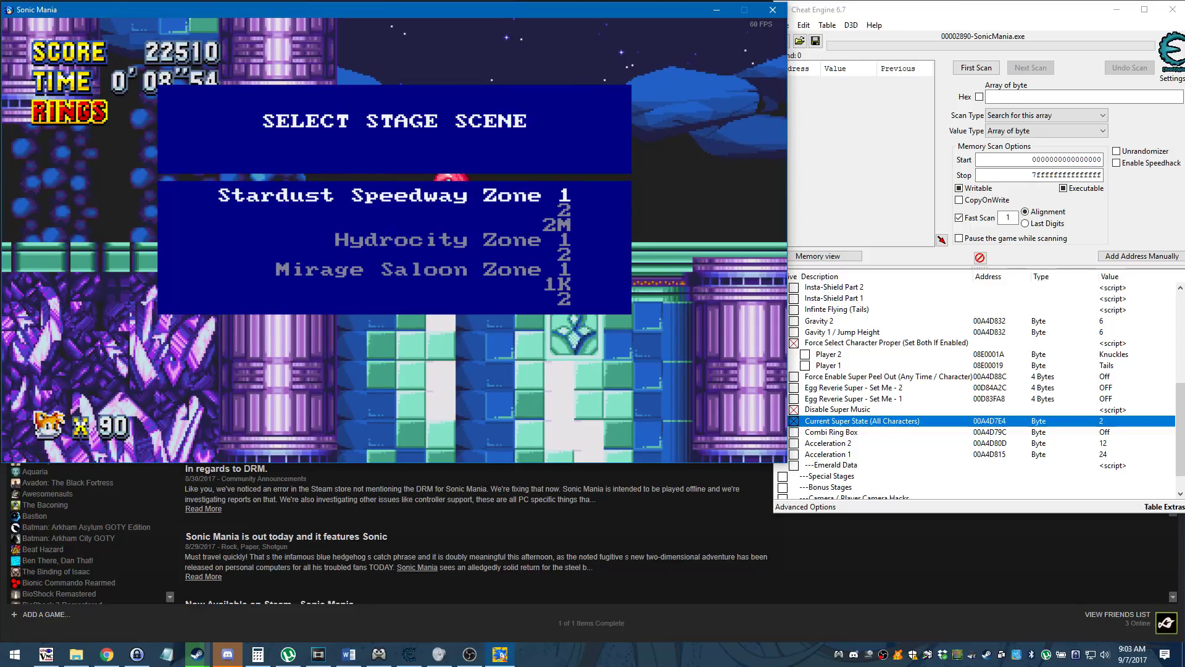
key("Up")
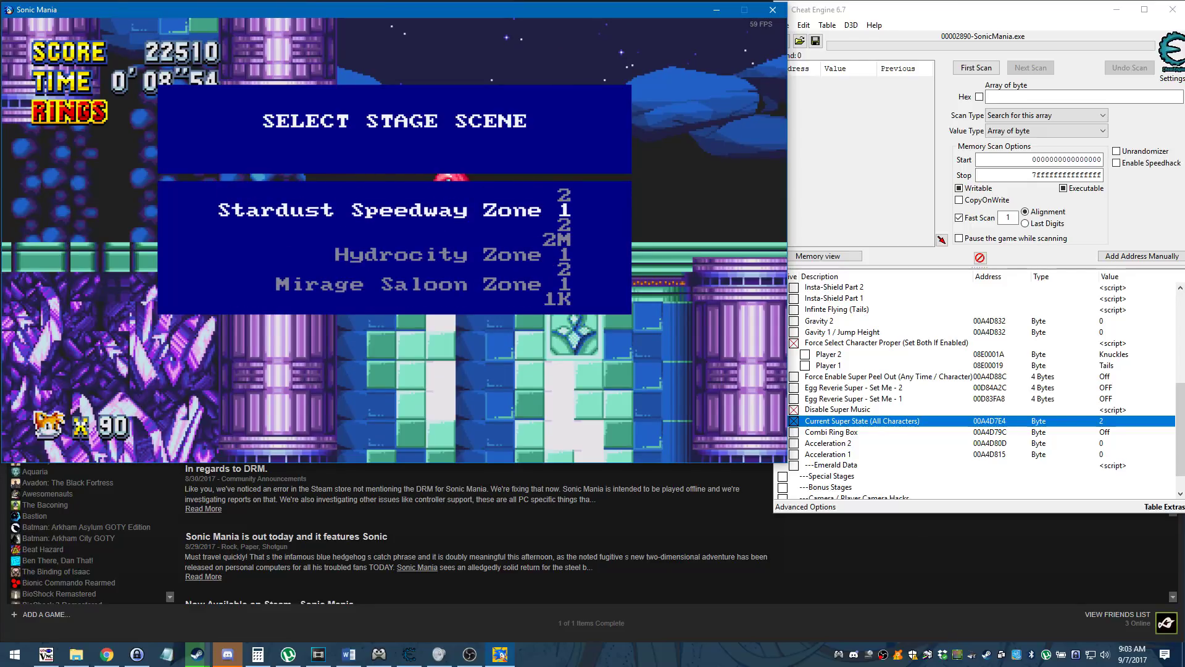
key("Return")
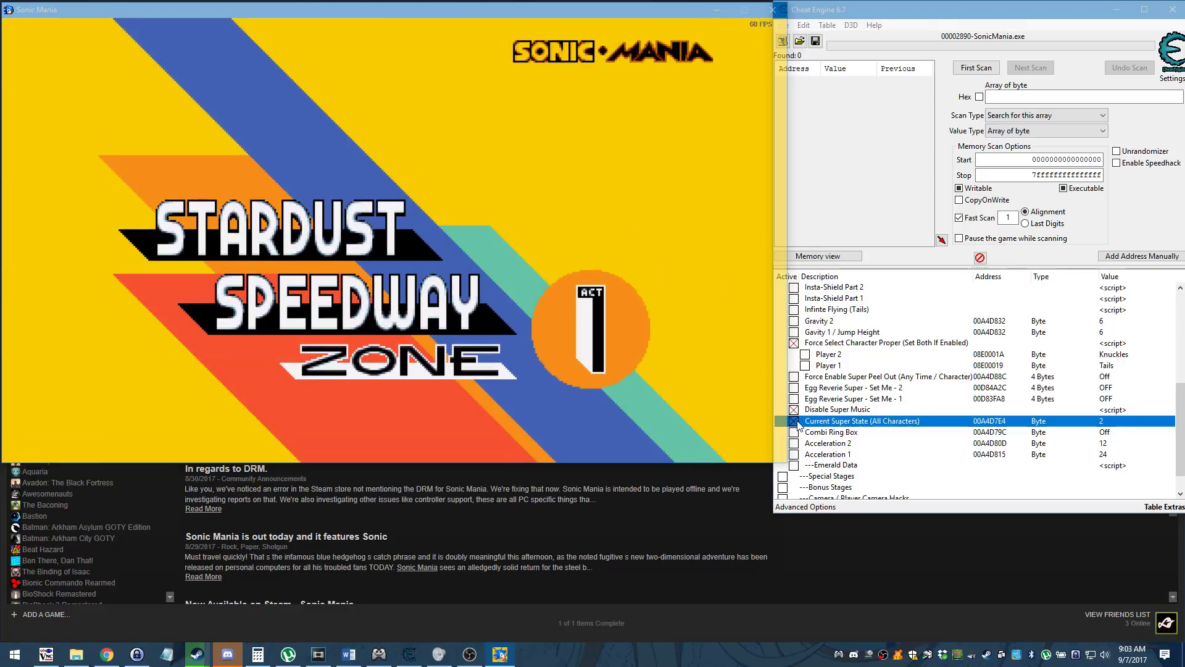
- Deactivate the Current Super State entry so it returns to 0
left_click(797, 421)
left_click(531, 303)
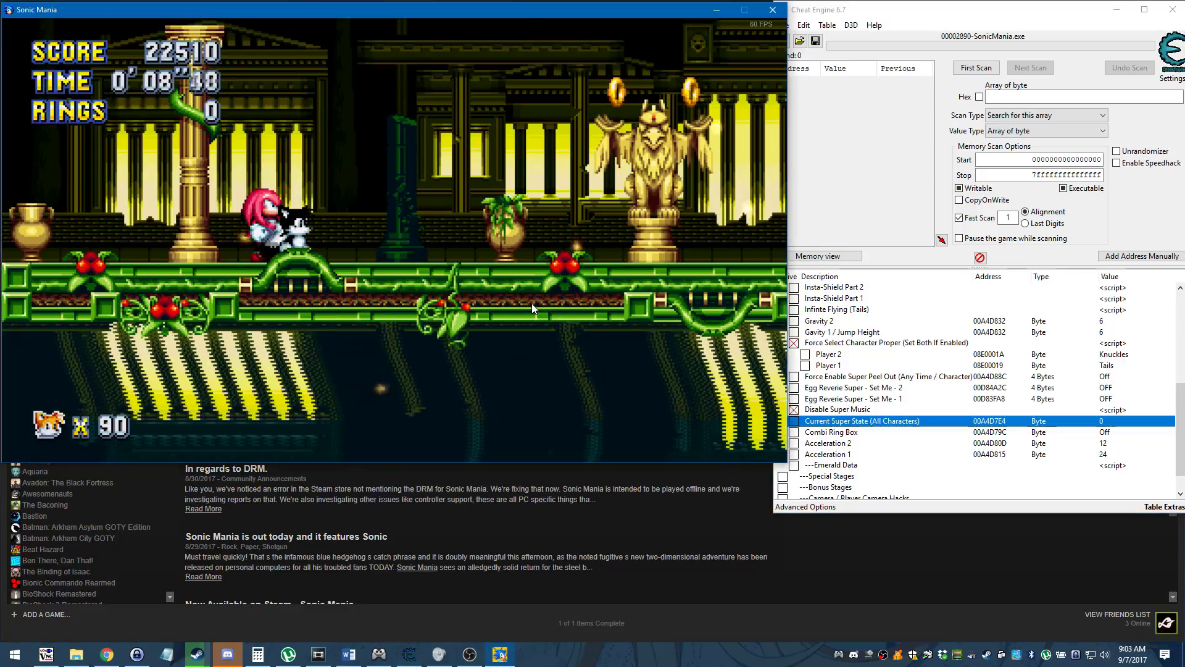
scroll(1010, 393, "up", 2)
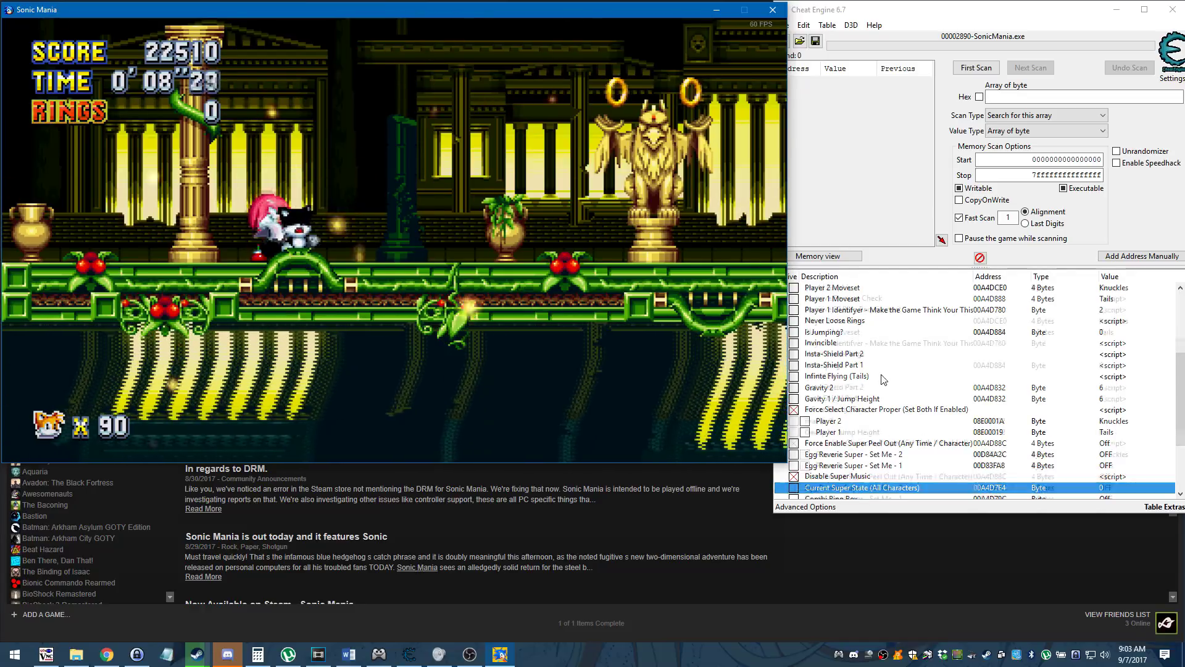
scroll(838, 402, "up", 4)
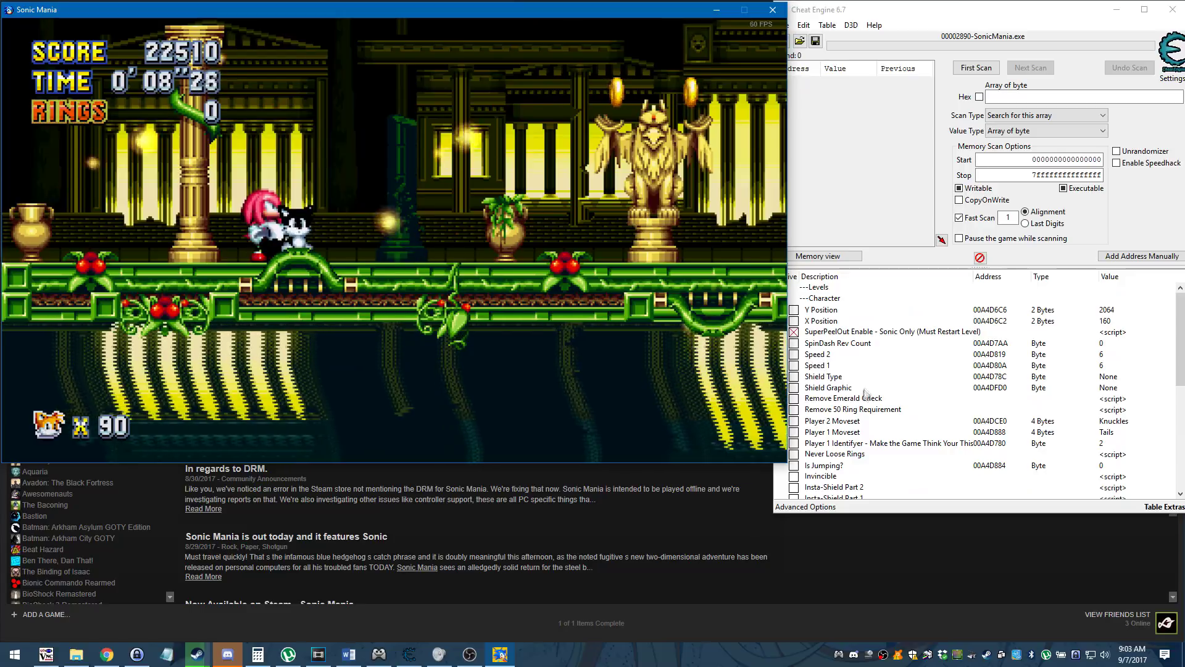
- Activate the Remove 50 Ring Requirement and Remove Emerald Check cheats
left_click(797, 410)
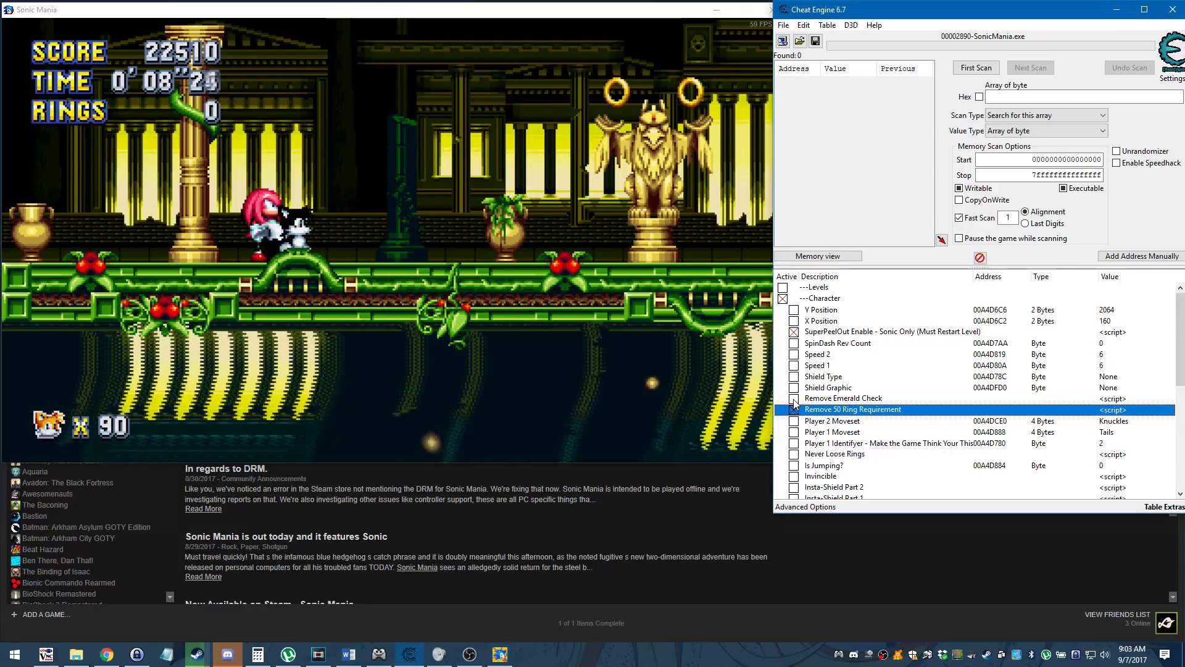
left_click(794, 399)
left_click(645, 331)
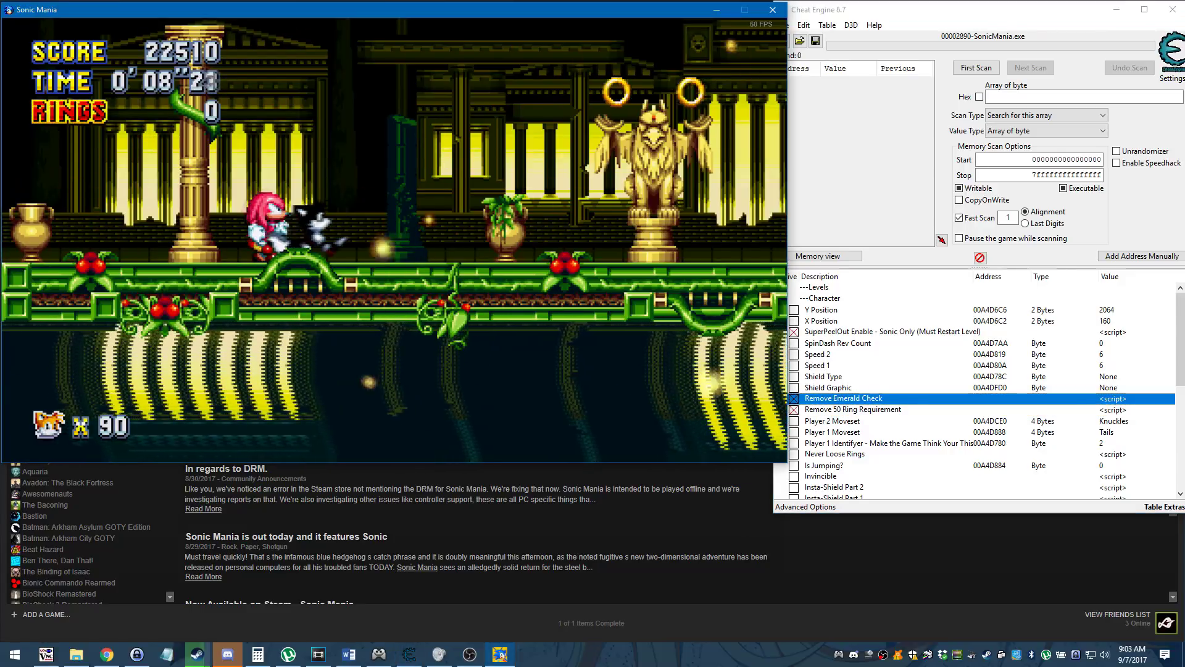
- Jump in-game and transform Tails into his super form despite having few rings
key("Right")
key("a")
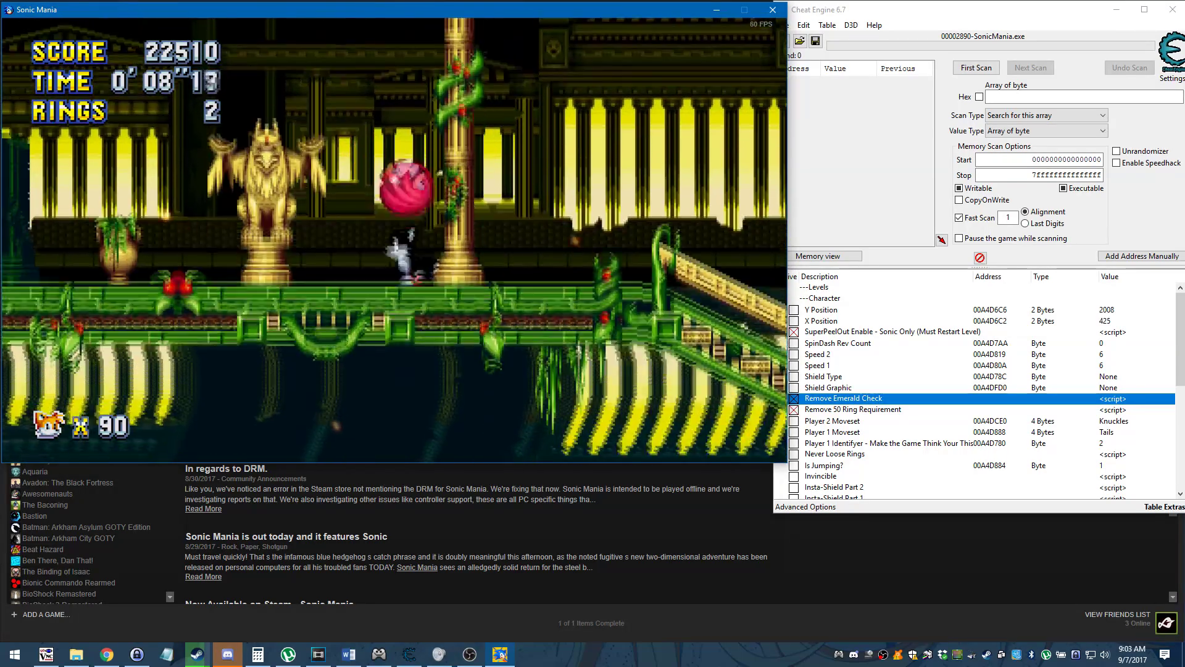
key("w")
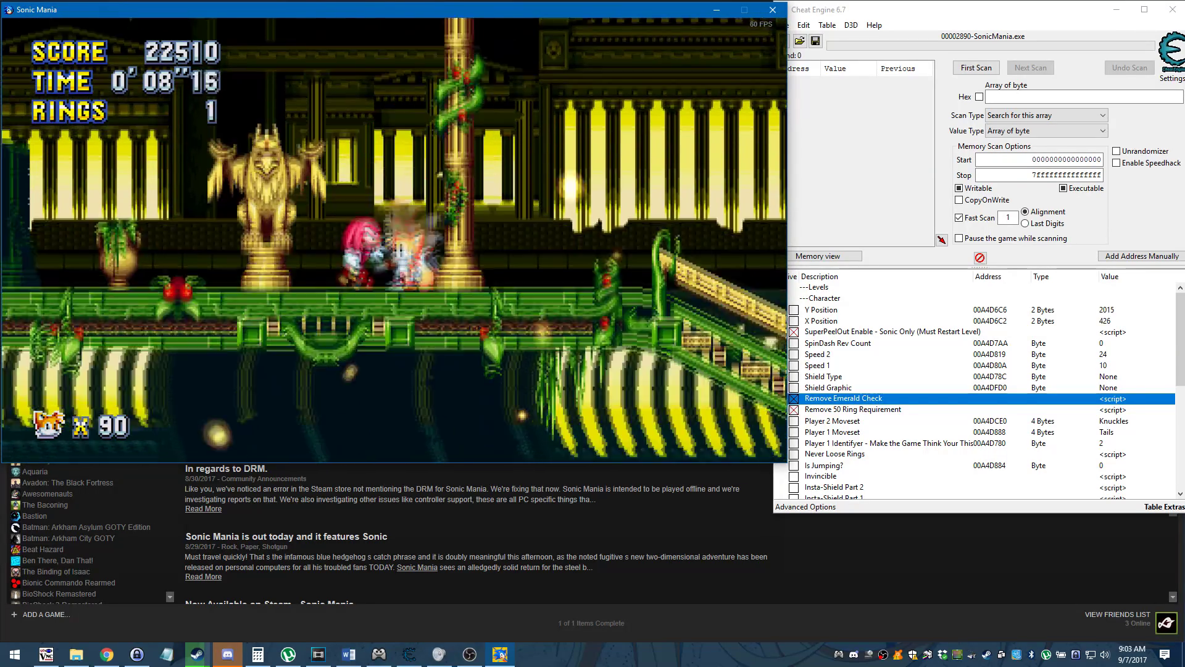
key("Left")
key("a")
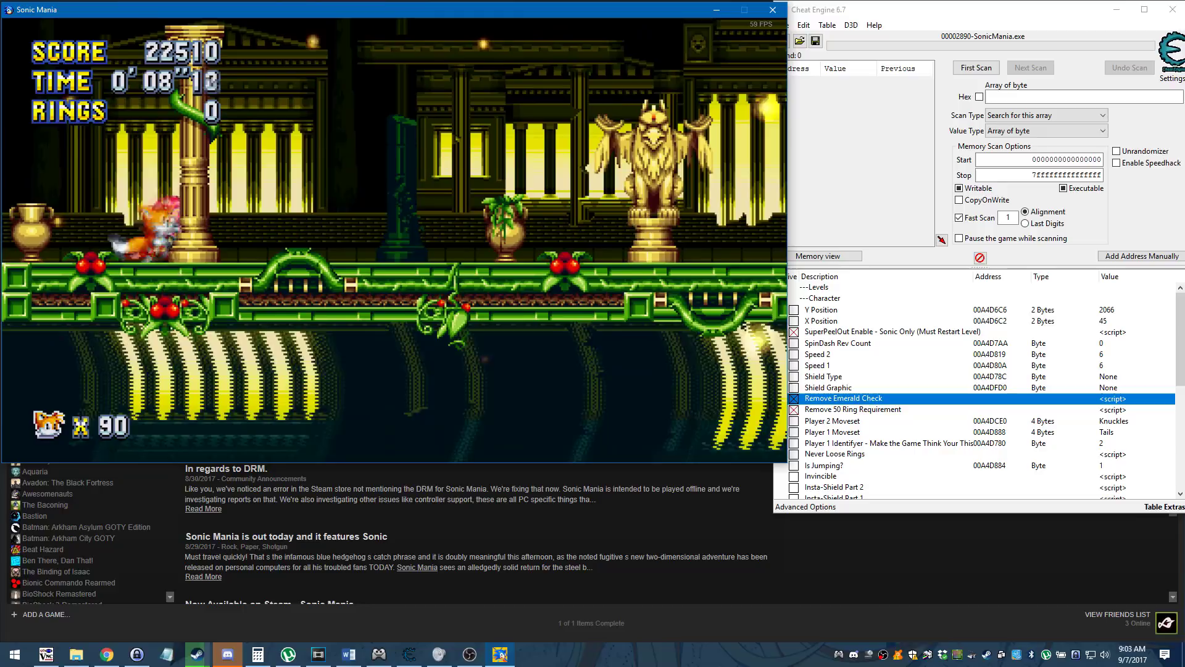
scroll(1041, 436, "down", 4)
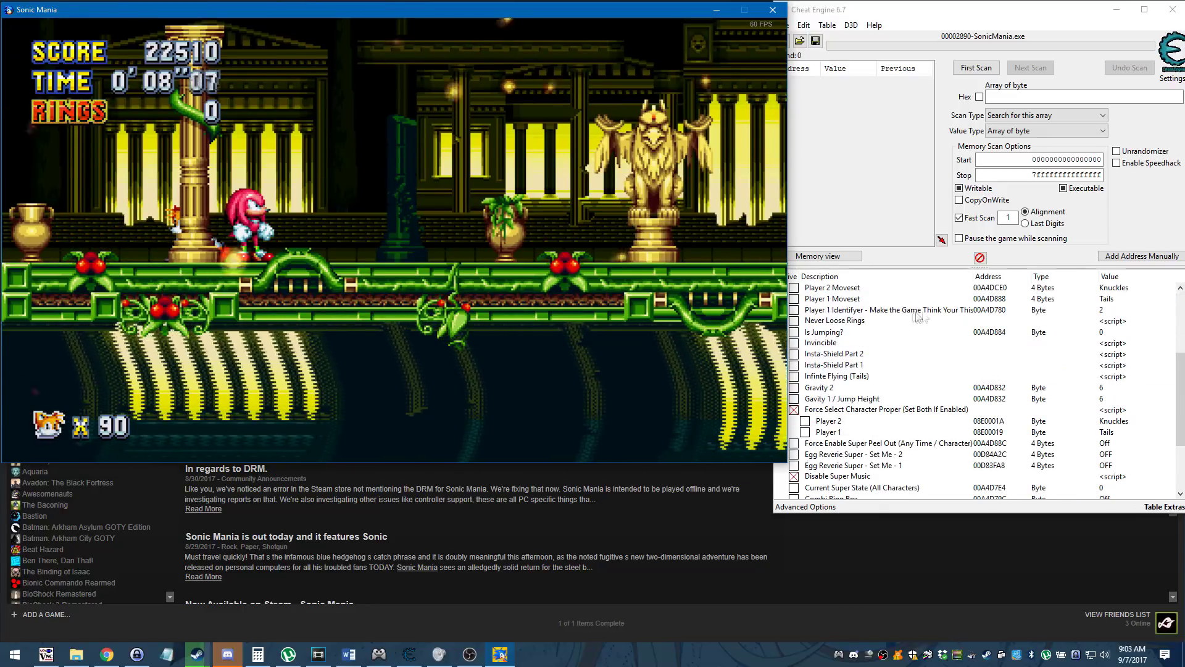
scroll(886, 432, "down", 1)
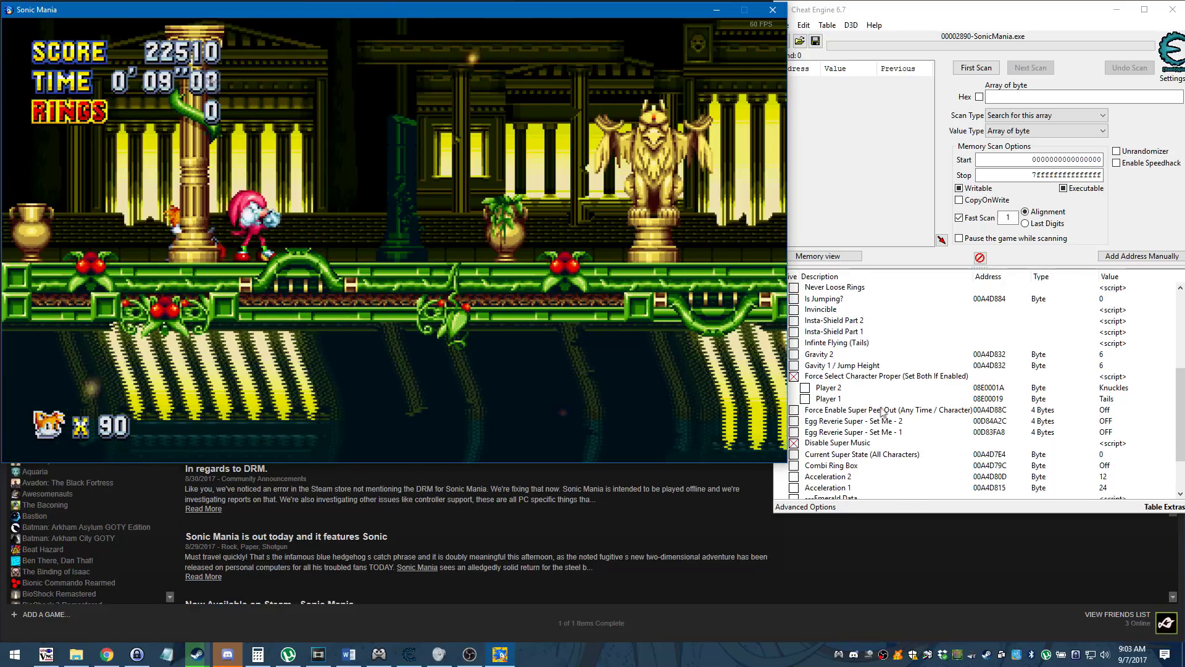
scroll(884, 383, "down", 2)
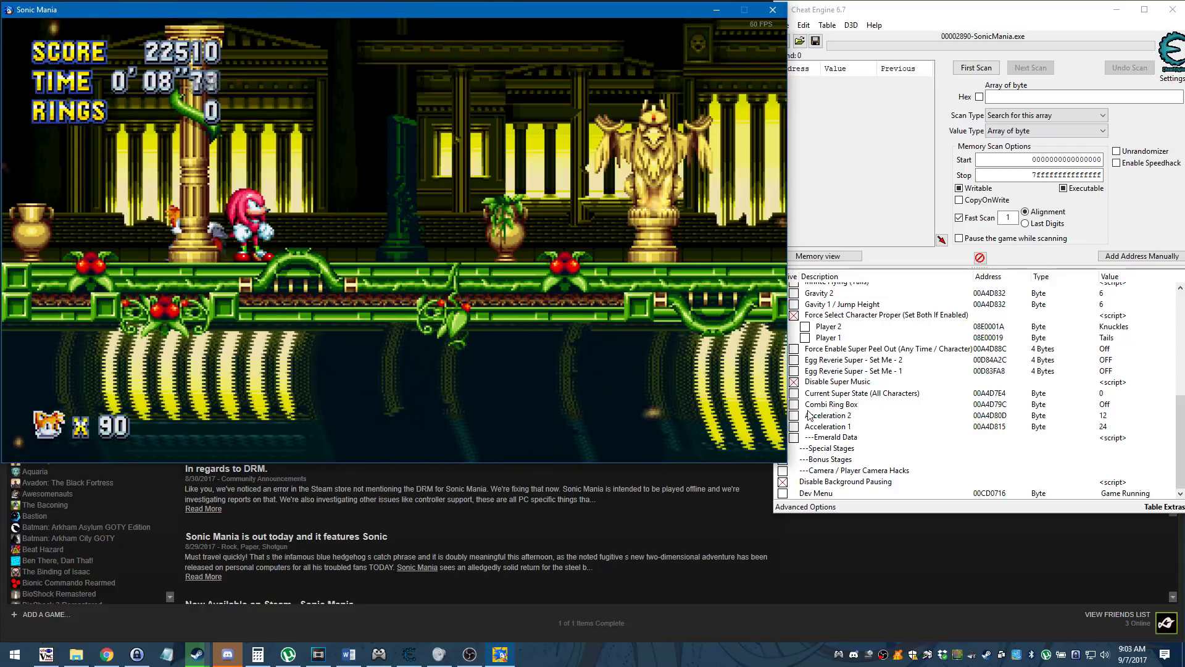
left_click(837, 405)
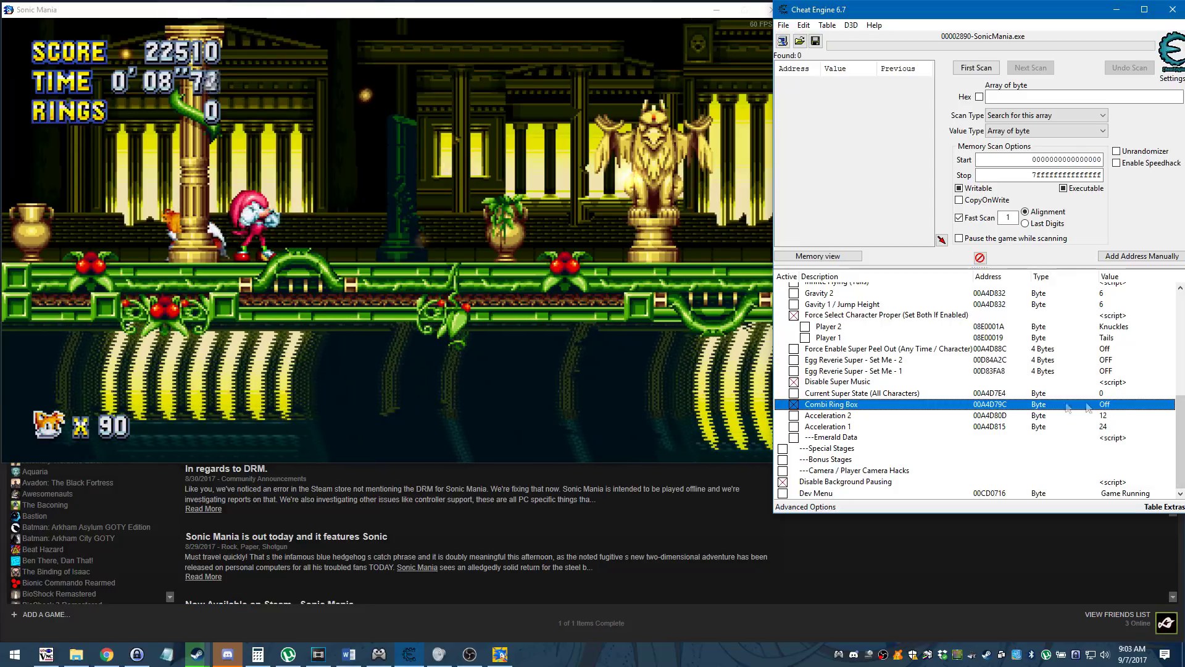
- Switch Combi Ring Box from Off to On and freeze the Acceleration 1 entry
double_click(1105, 404)
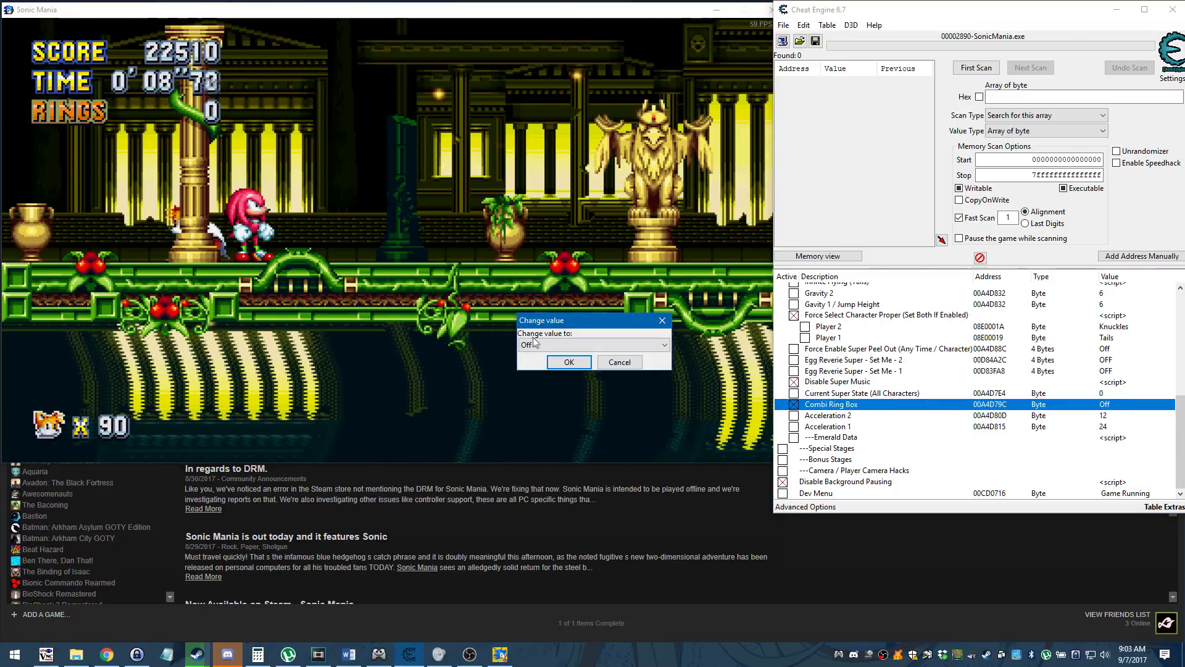
scroll(563, 347, "down", 1)
left_click(567, 363)
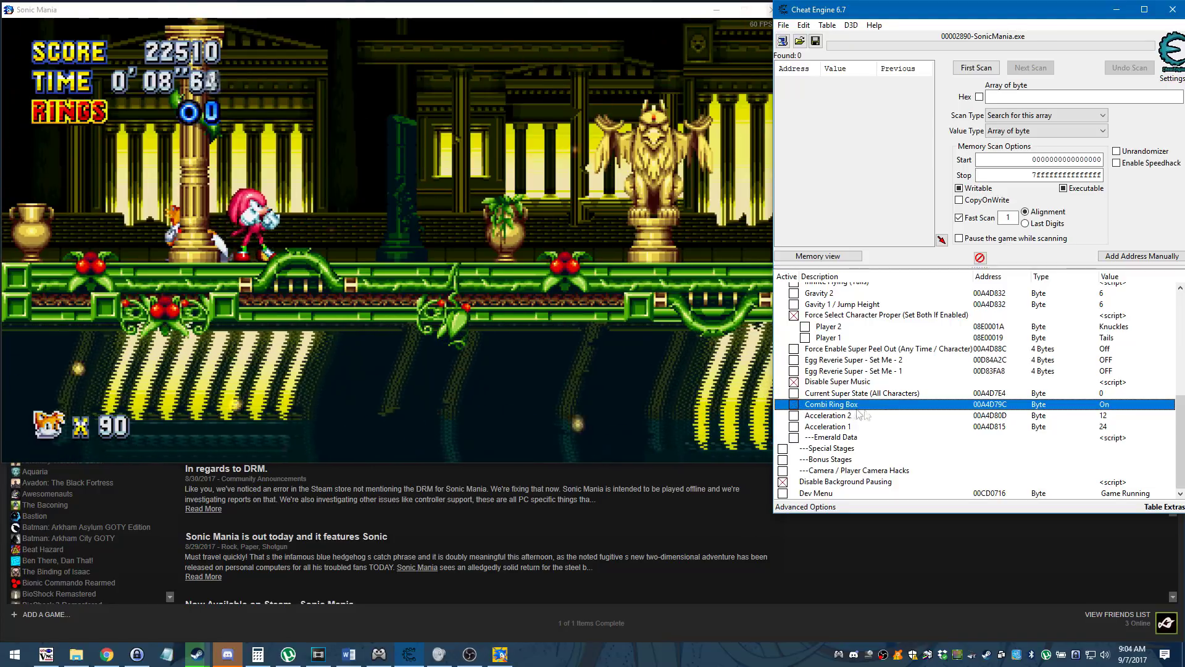
left_click(797, 425)
- Freeze both acceleration entries with Acceleration 1 at 48 and Acceleration 2 at 24
left_click(794, 415)
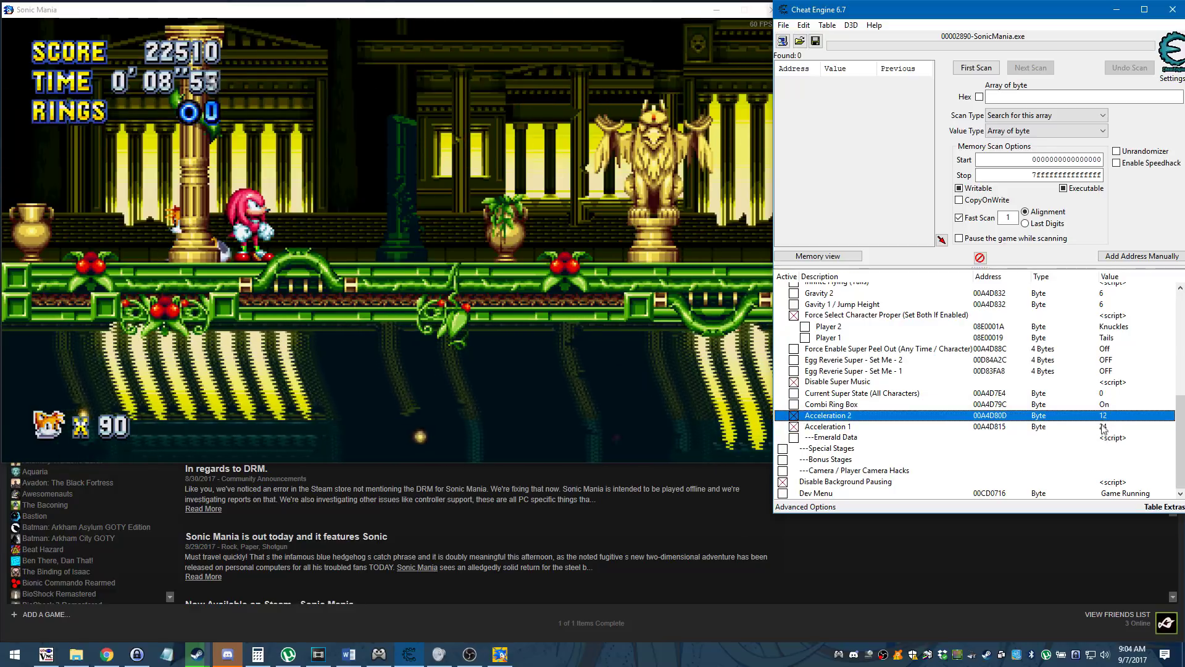
double_click(1104, 427)
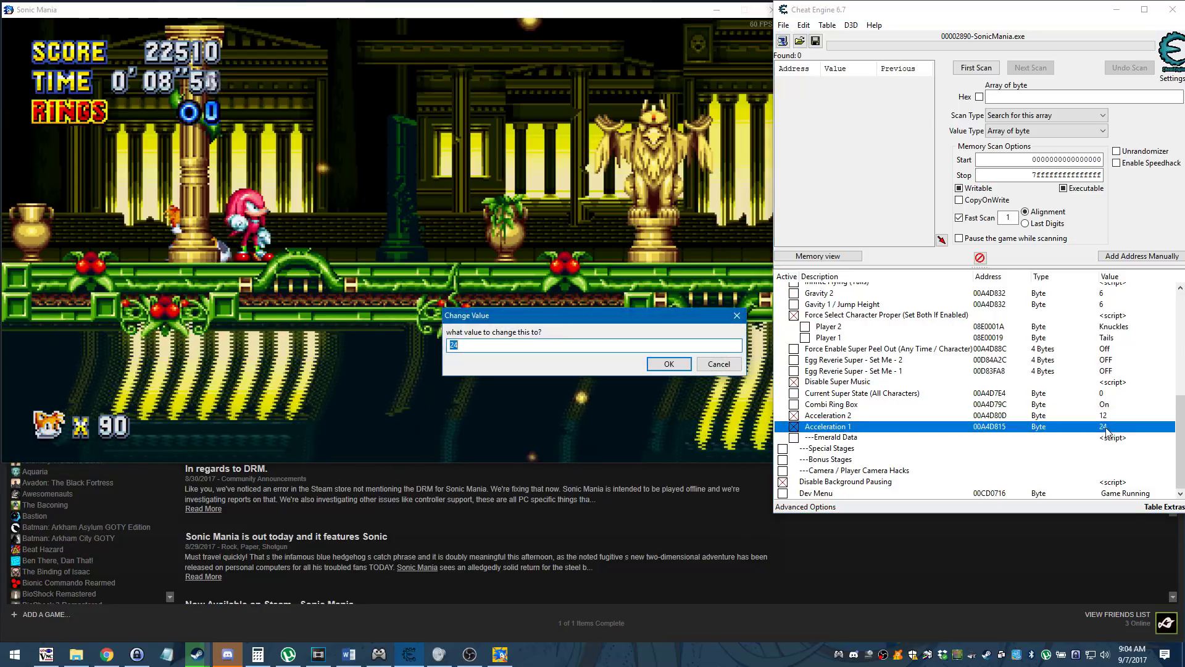
type("48")
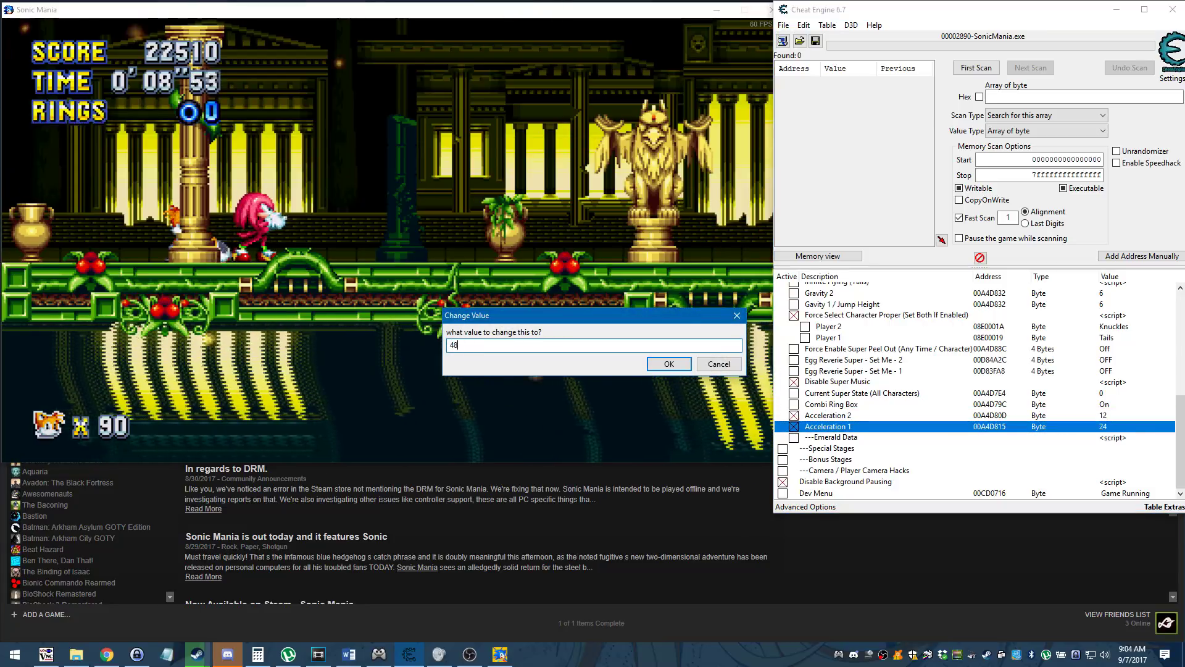
key("Return")
double_click(1110, 416)
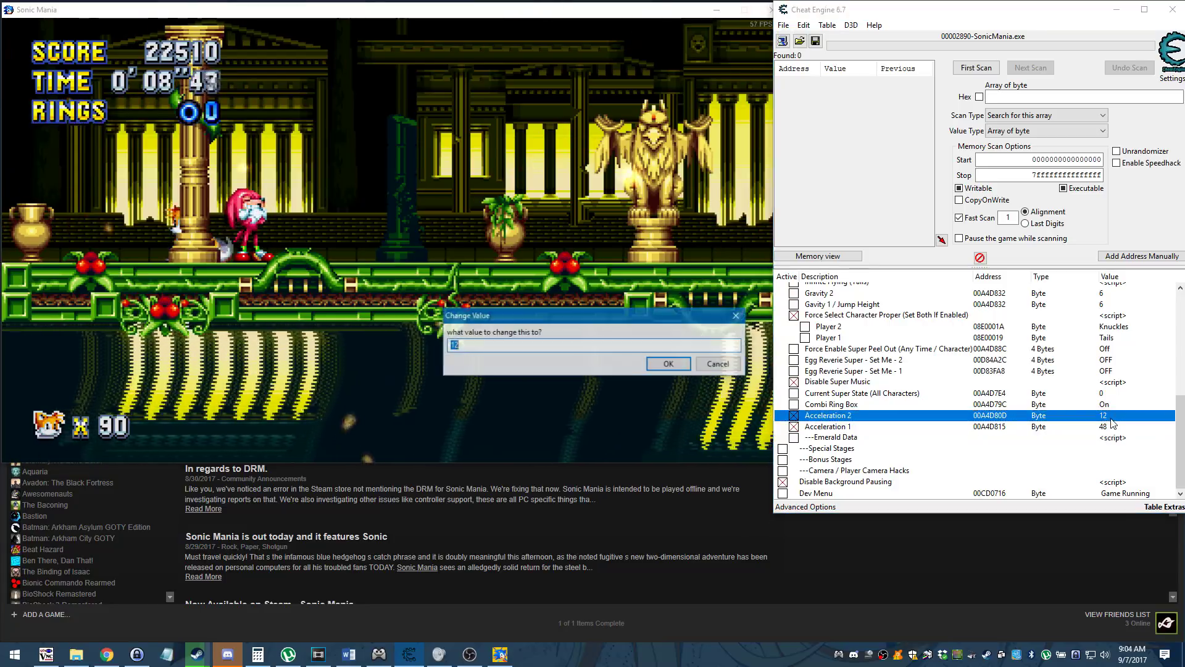
type("24")
key("Return")
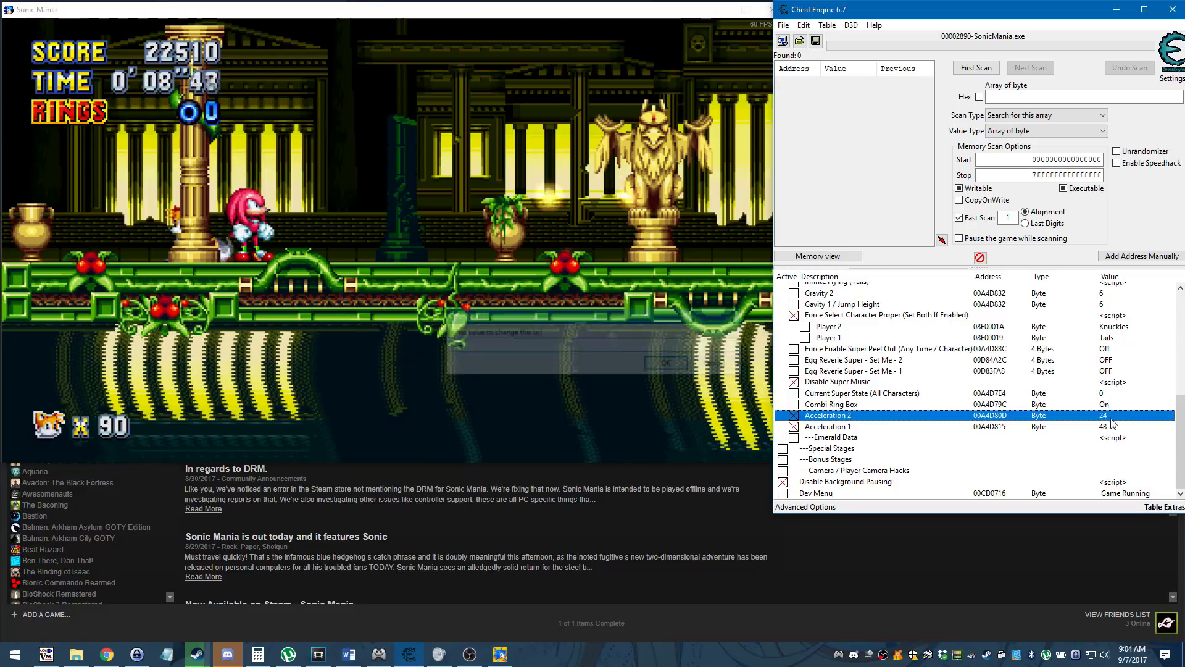
- Test the boosted acceleration by running and jumping Tails left and right
left_click(350, 190)
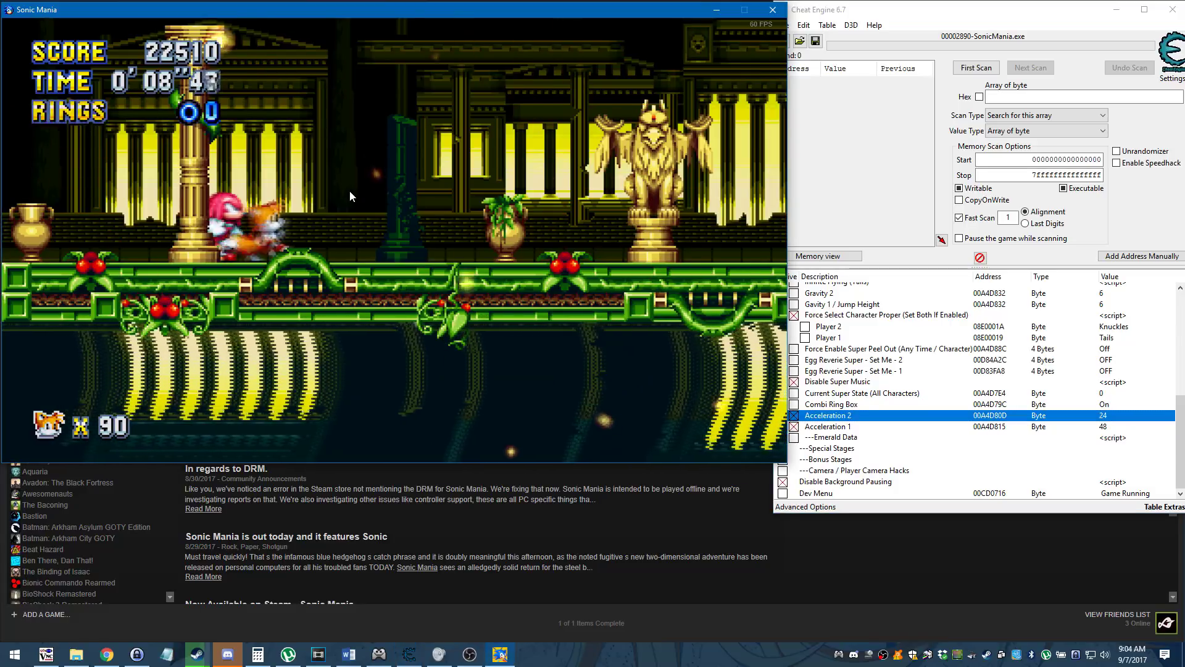
key("Right")
key("a")
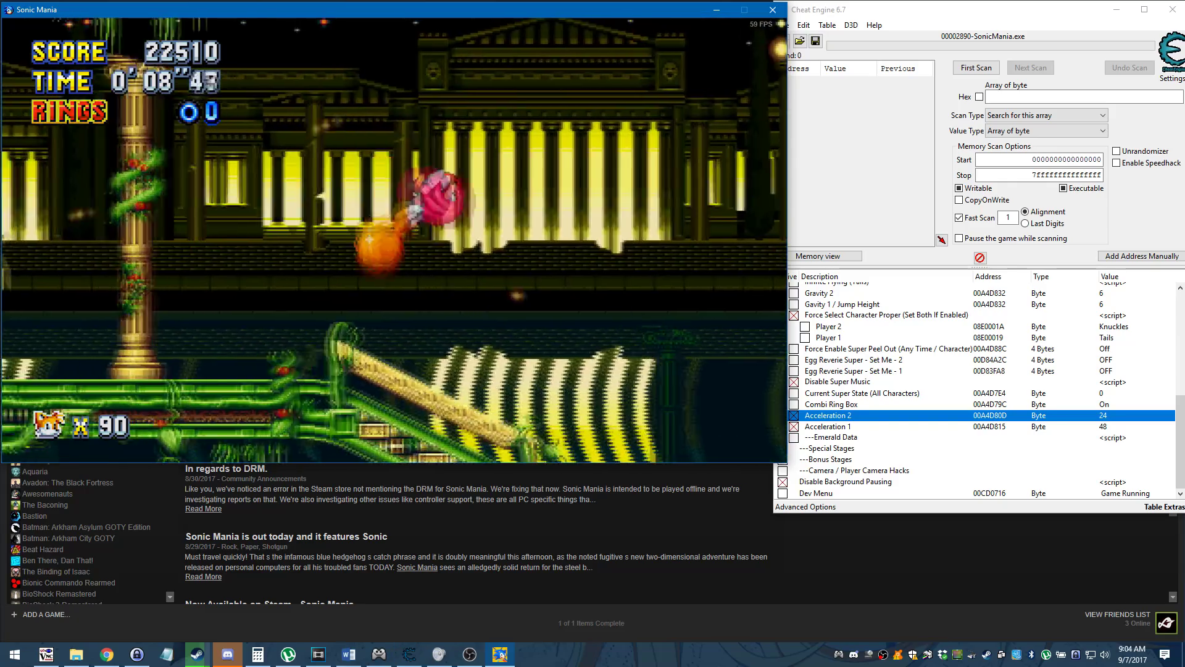
key("Left")
key("a")
key("Right")
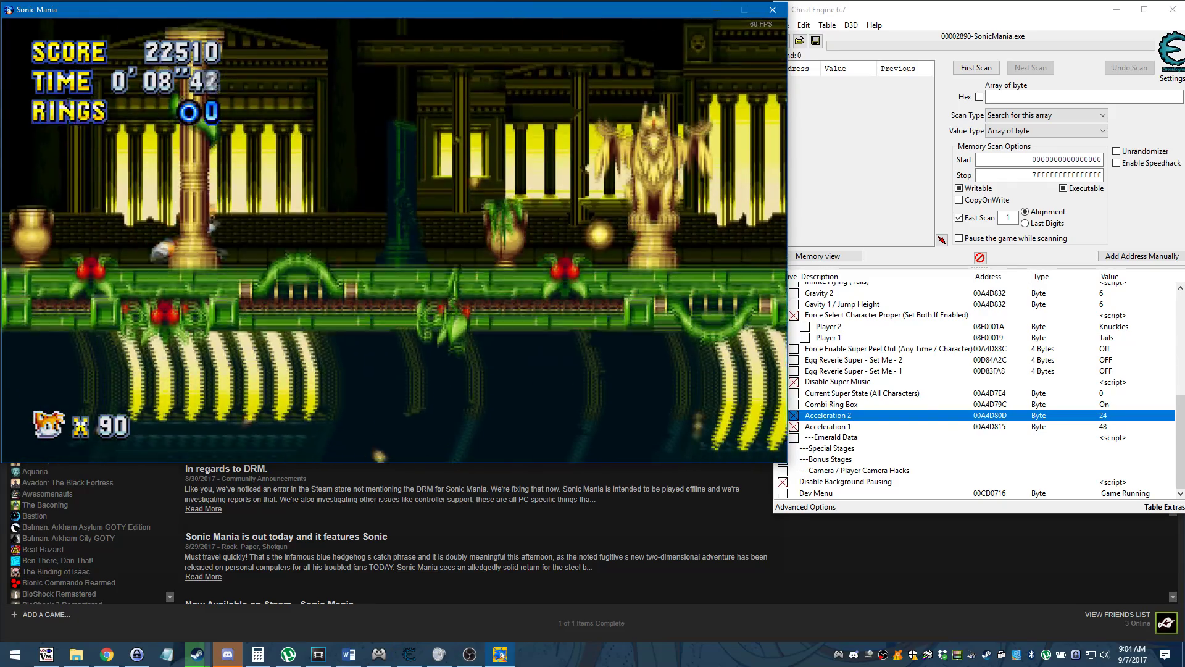
key("a")
key("Left")
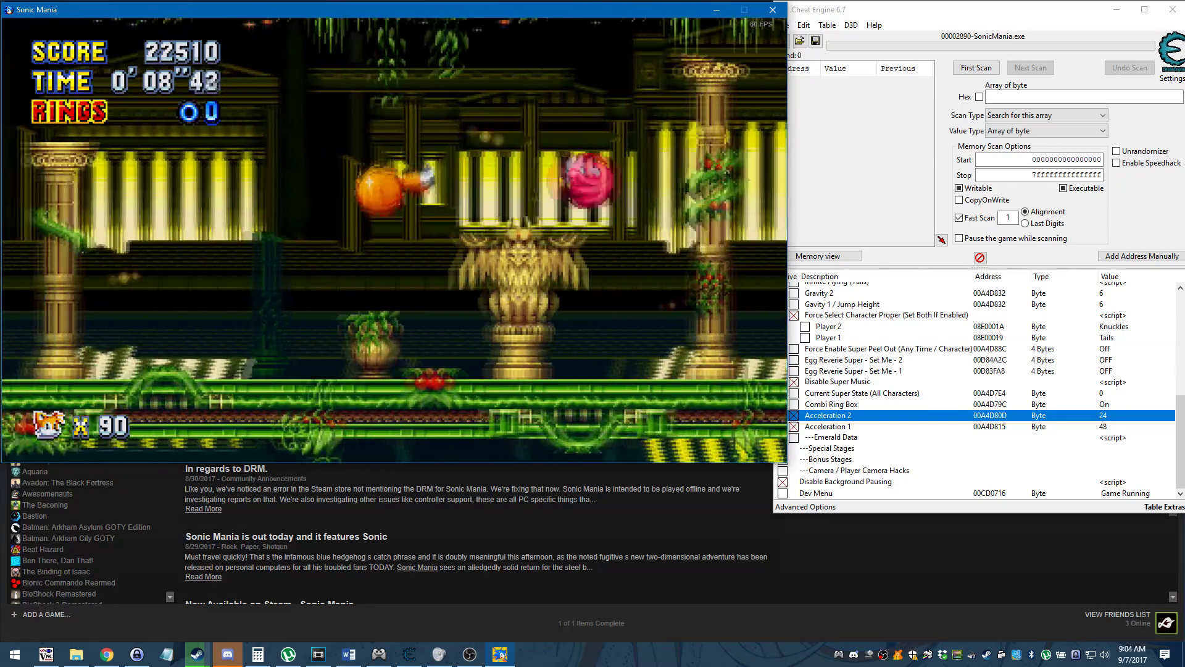
key("Right")
key("Right")
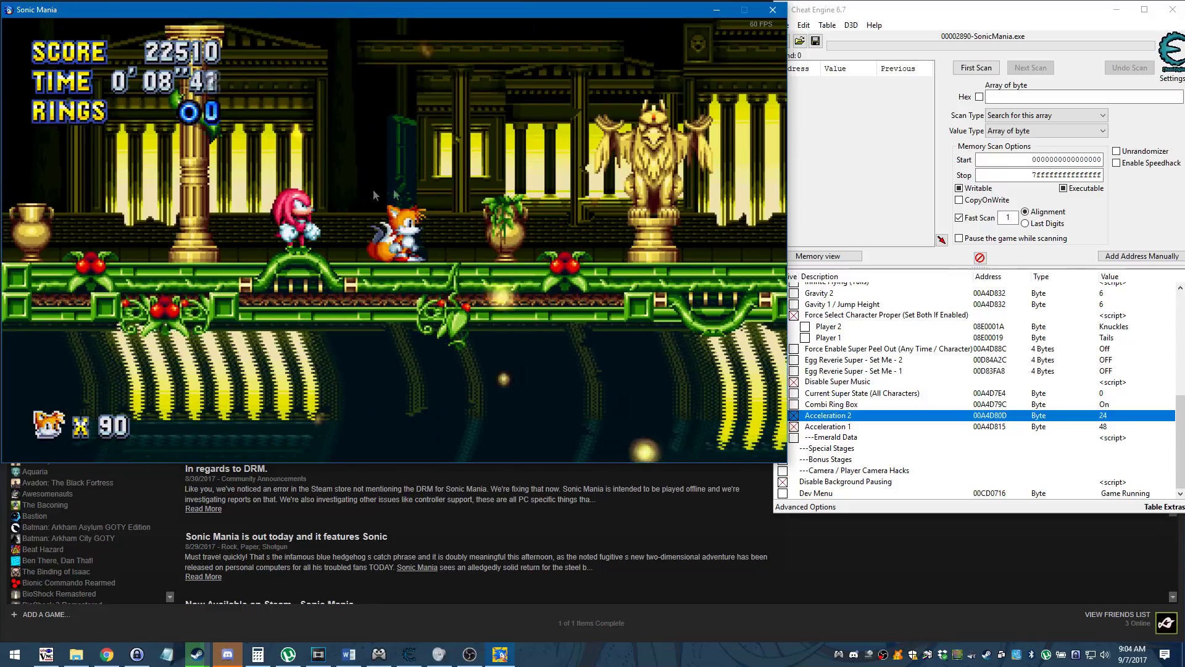
- Unfreeze both acceleration entries and activate the Emerald Data group
left_click(794, 415)
left_click(794, 426)
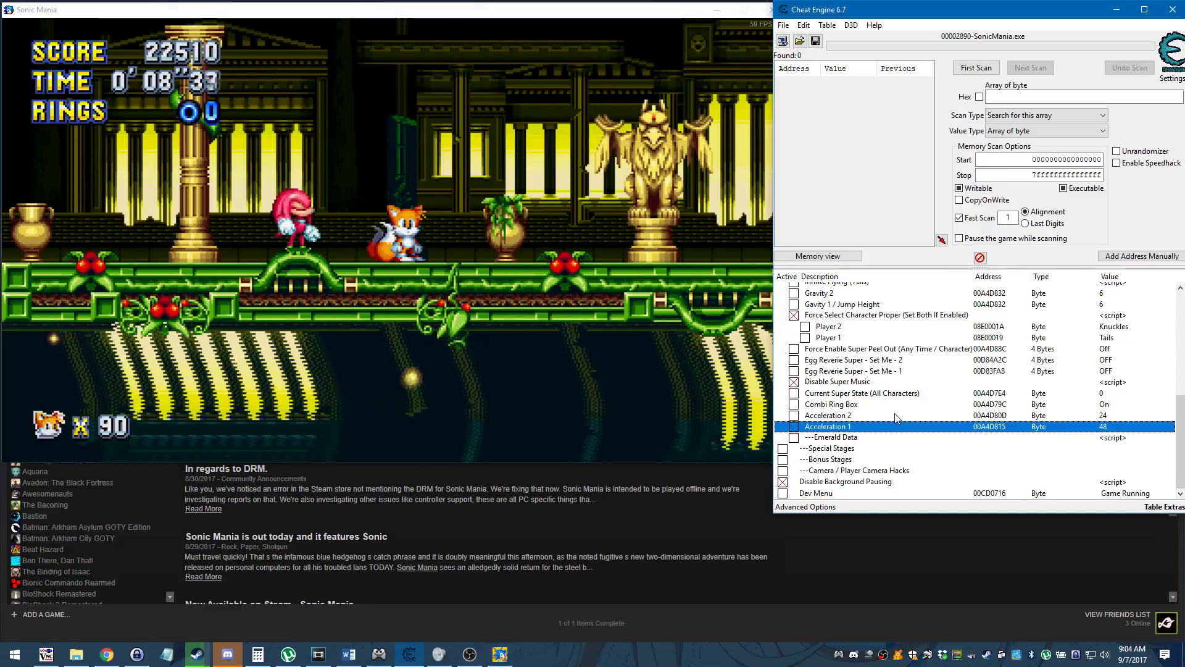
left_click(794, 438)
- Inspect the emerald entries, cancel Red Emerald's value editor, then collapse Emerald Data
scroll(915, 425, "down", 3)
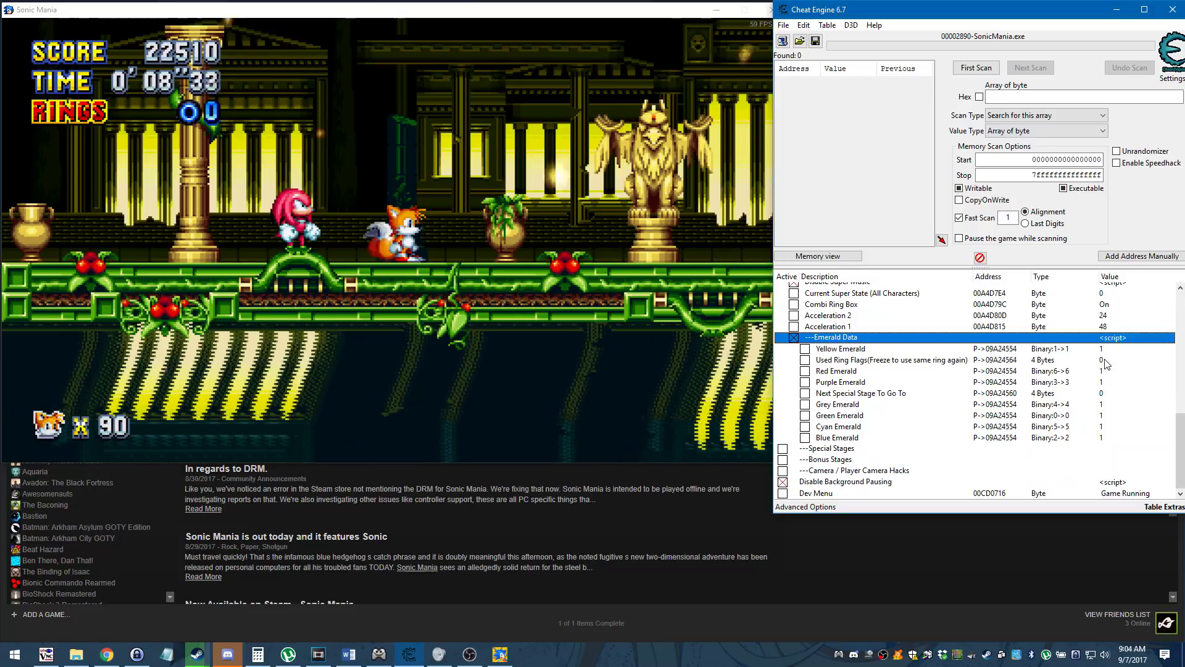
left_click(1103, 393)
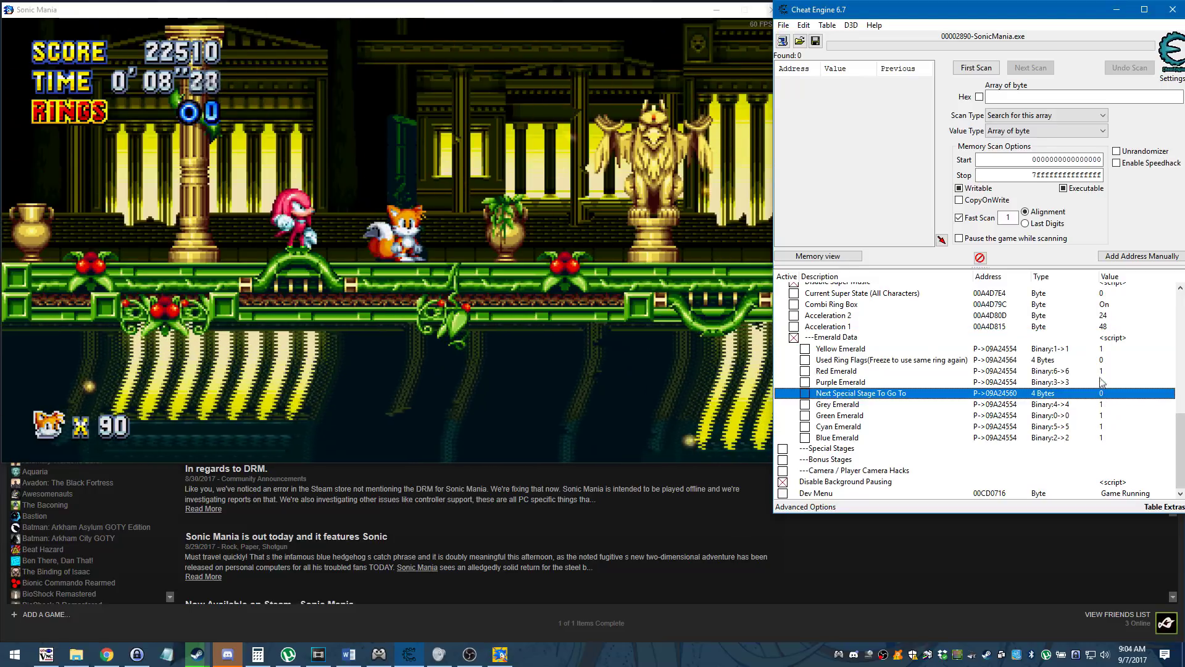
left_click(1102, 373)
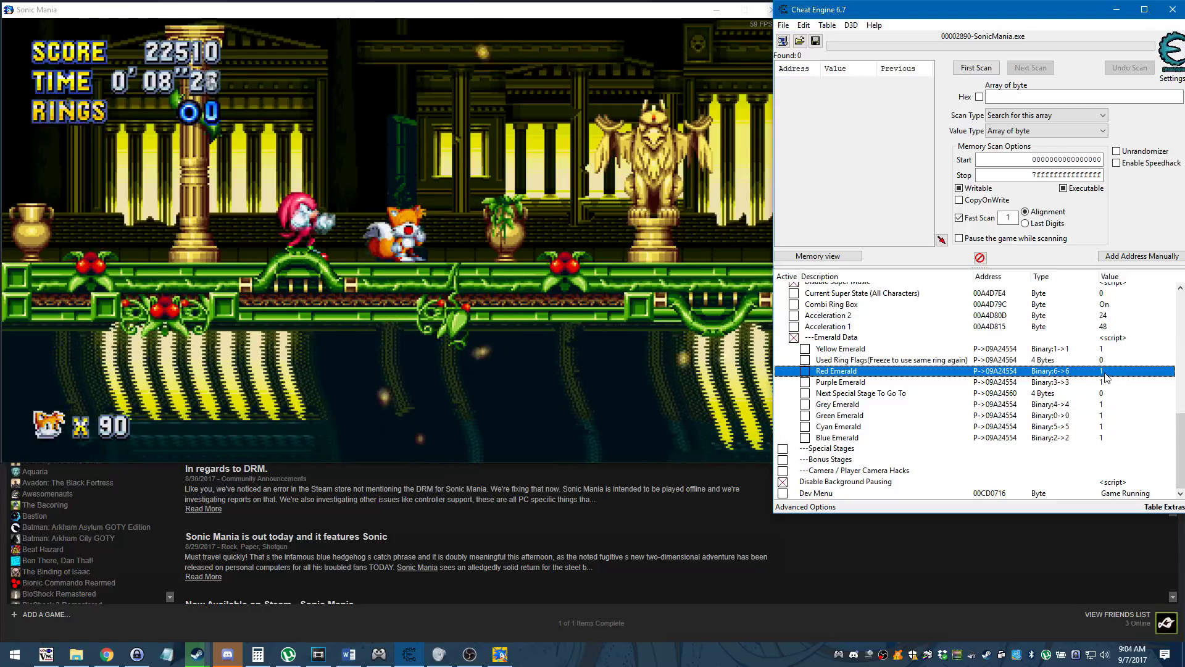
double_click(1103, 372)
left_click(718, 365)
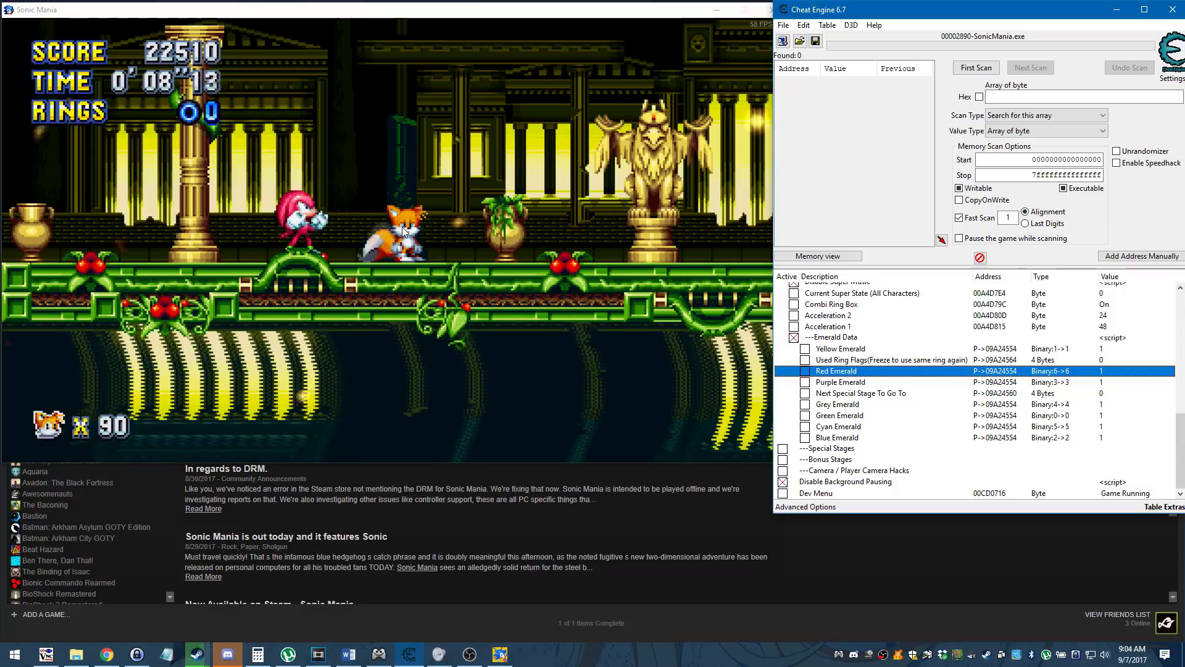
left_click(795, 339)
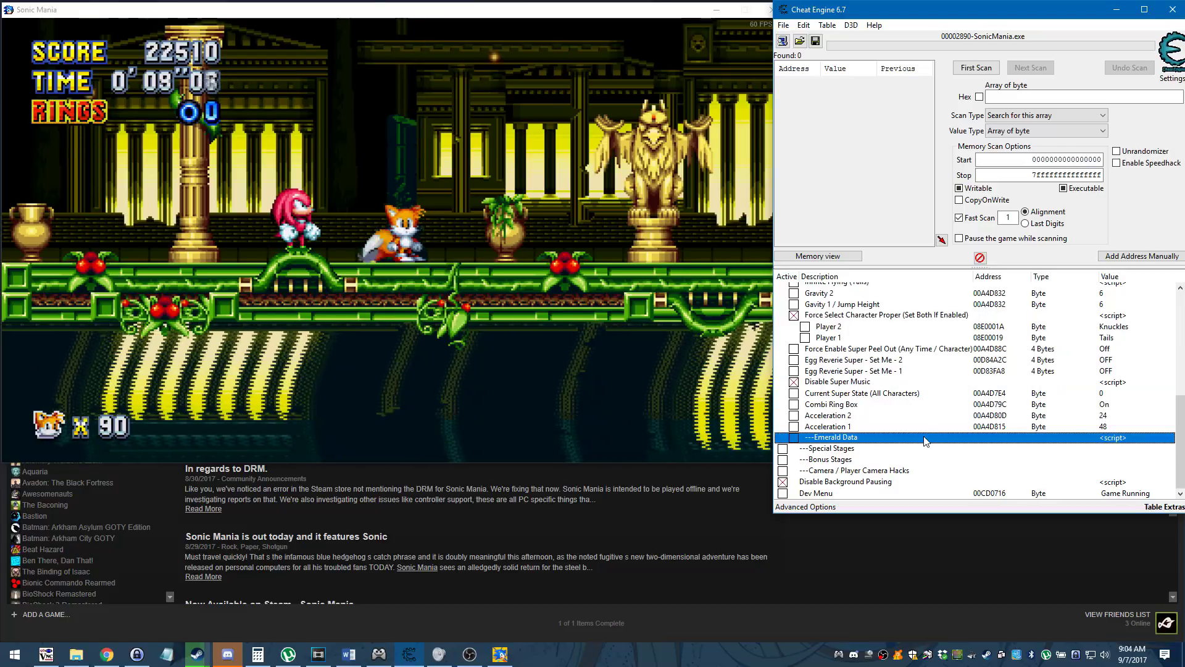
scroll(828, 426, "up", 4)
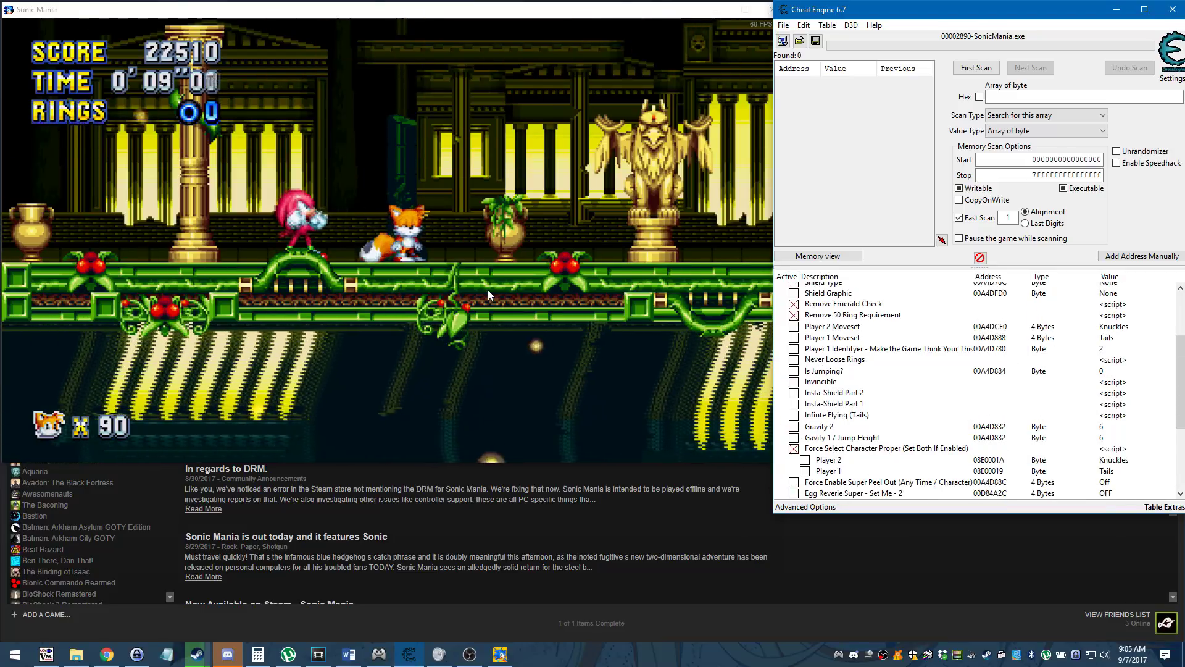
- Load Mirage Saloon Zone Act 2 from the dev stage select menu
key("Escape")
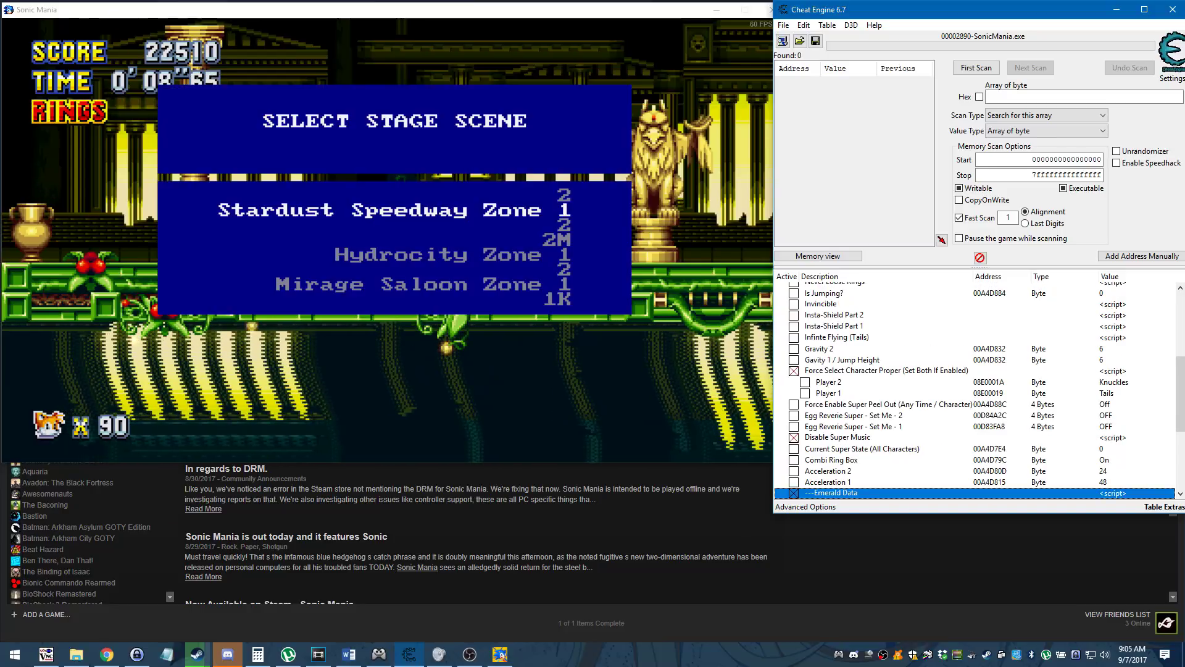
key("Up")
key("Up")
key("Up")
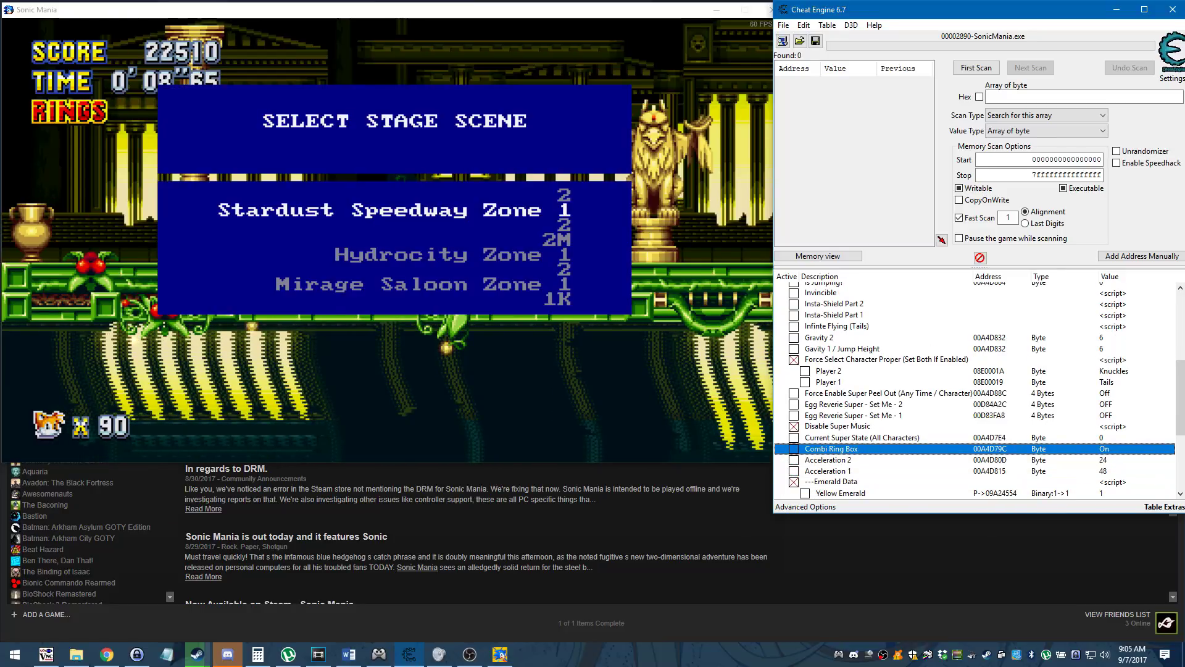
left_click(301, 188)
key("Down")
key("Down")
key("Down")
key("Down")
key("Down")
key("Down")
key("Down")
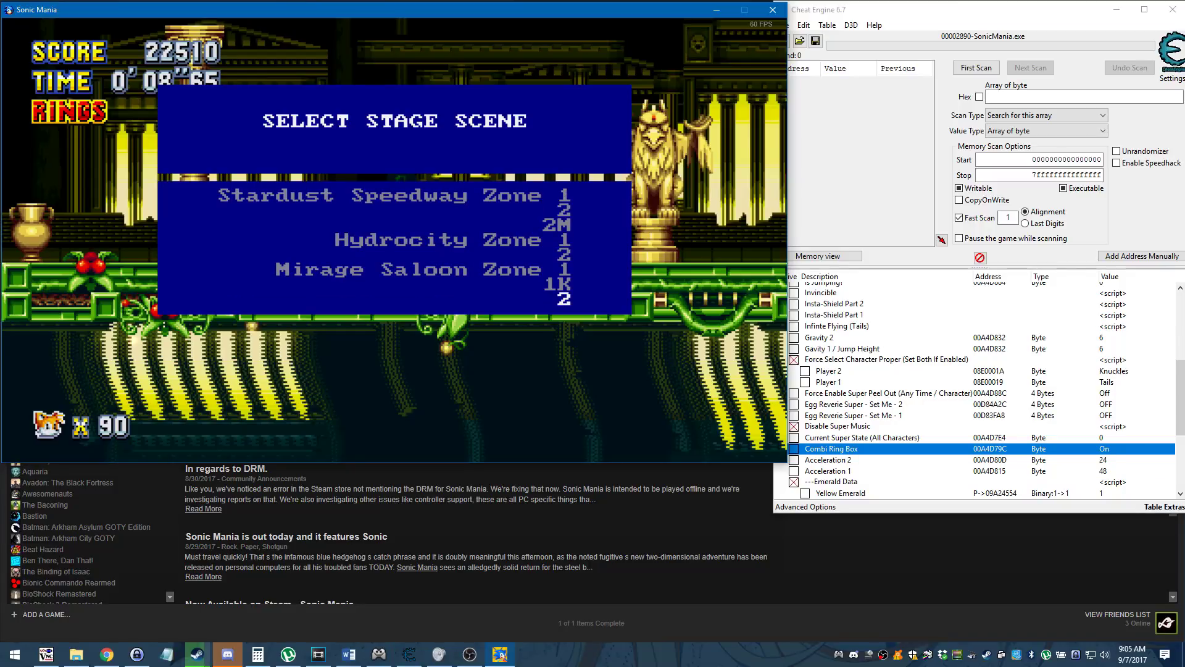
key("Return")
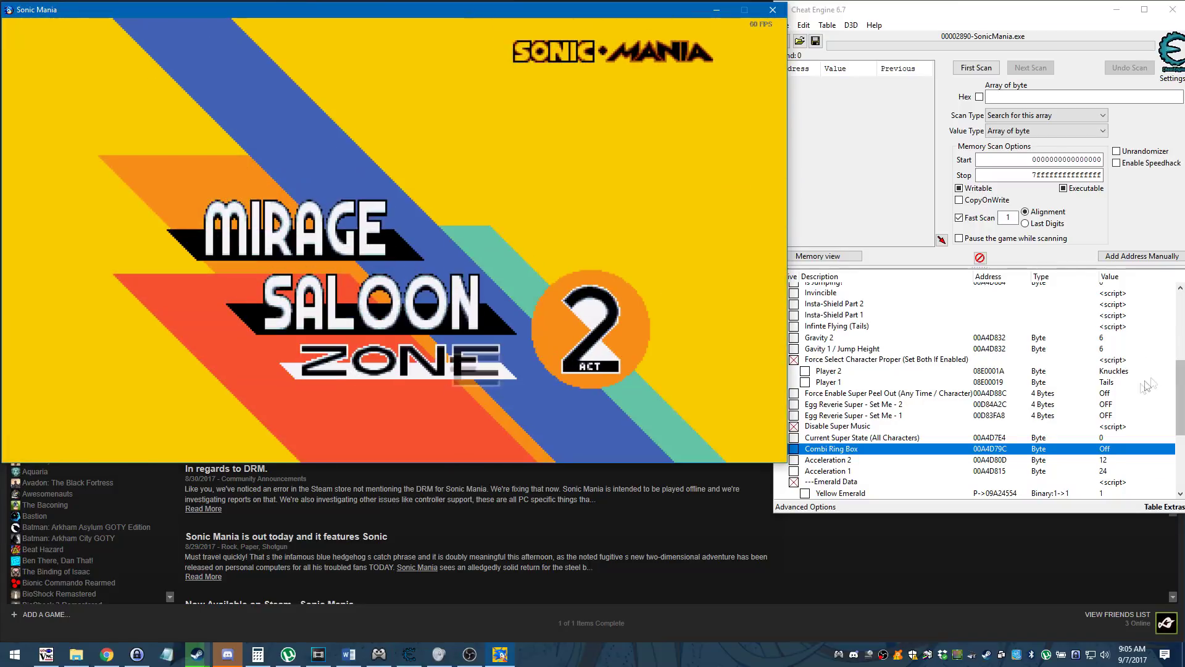
- Confirm Player 2 still reads Knuckles, closing its value editor unchanged
double_click(1113, 373)
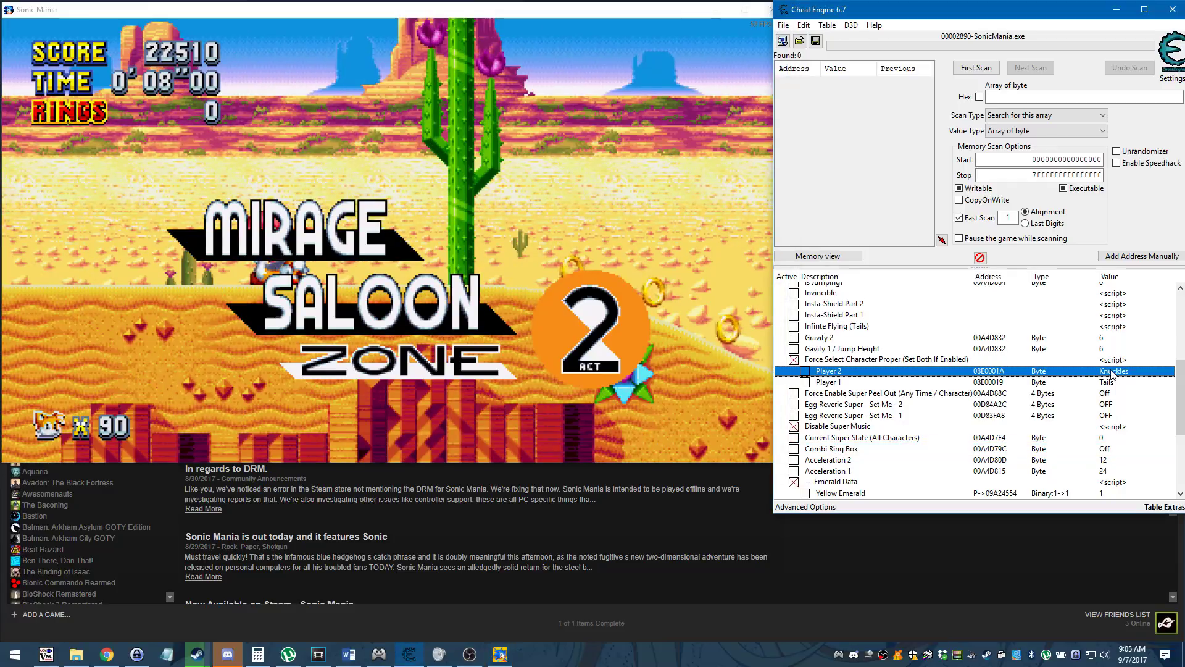
left_click(621, 362)
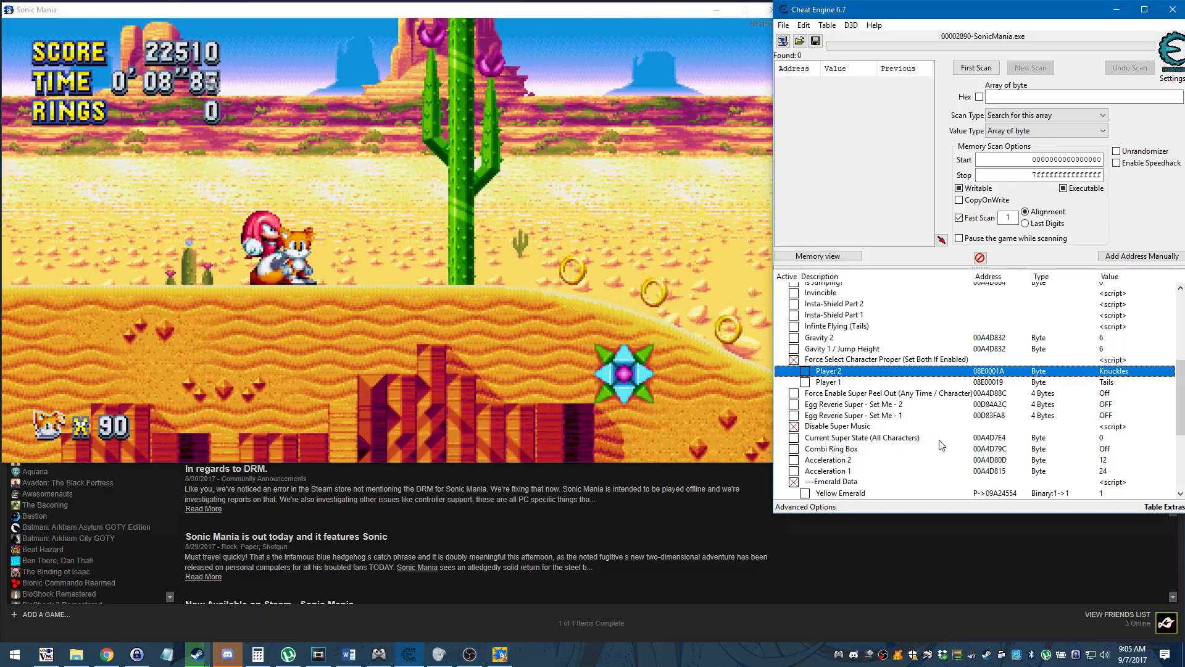
scroll(1126, 405, "up", 2)
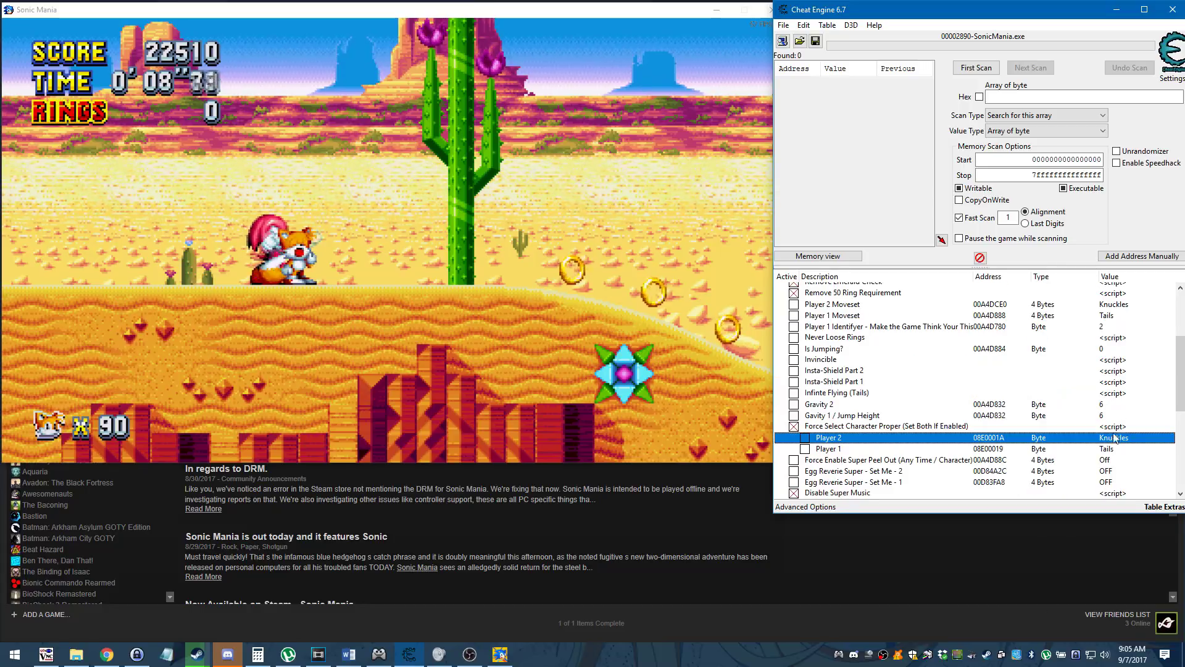
- Activate Player 1 Moveset and change it from Tails to Egg Reverie Super Sonic
scroll(1121, 444, "up", 1)
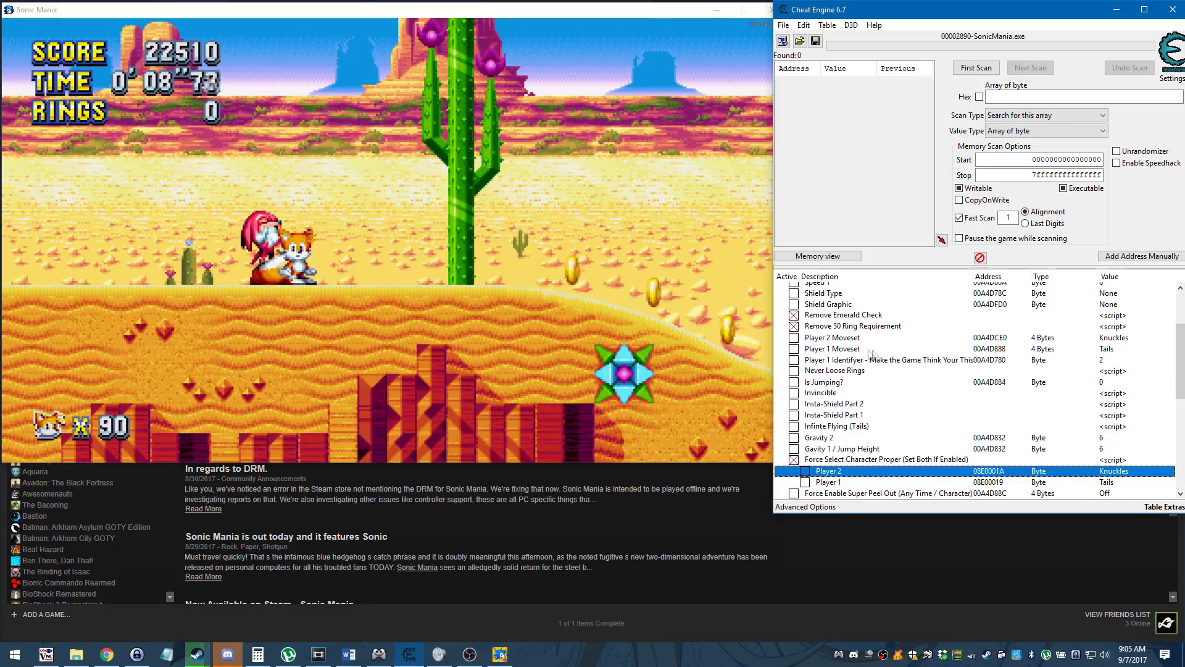
left_click(794, 350)
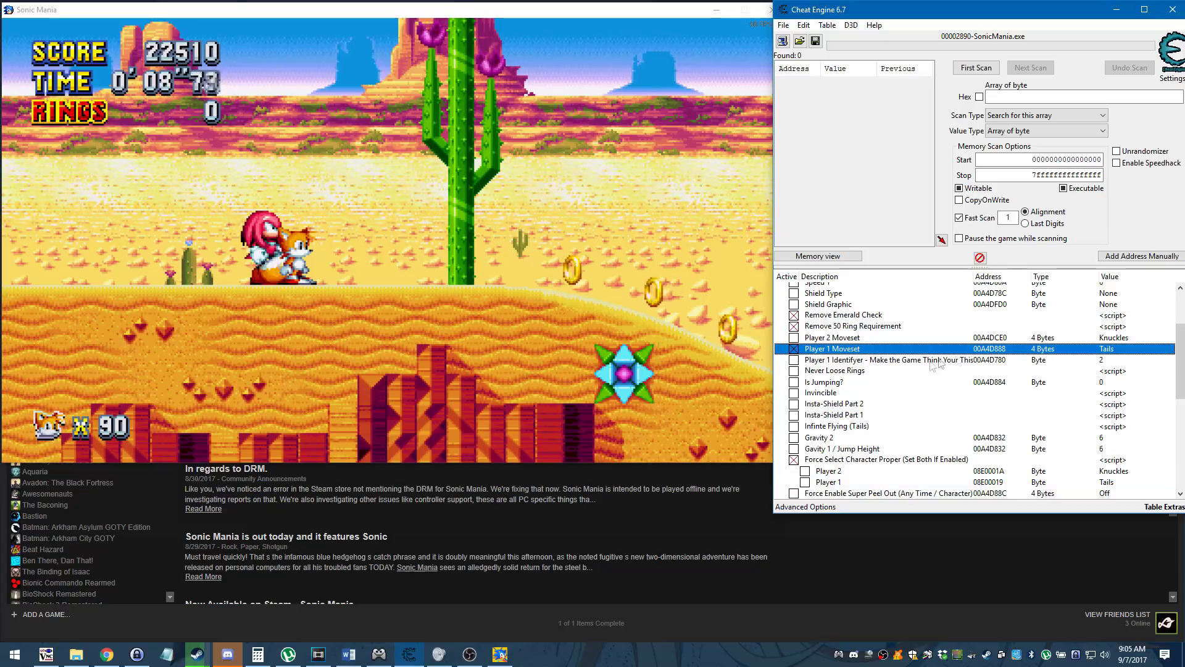
double_click(1113, 350)
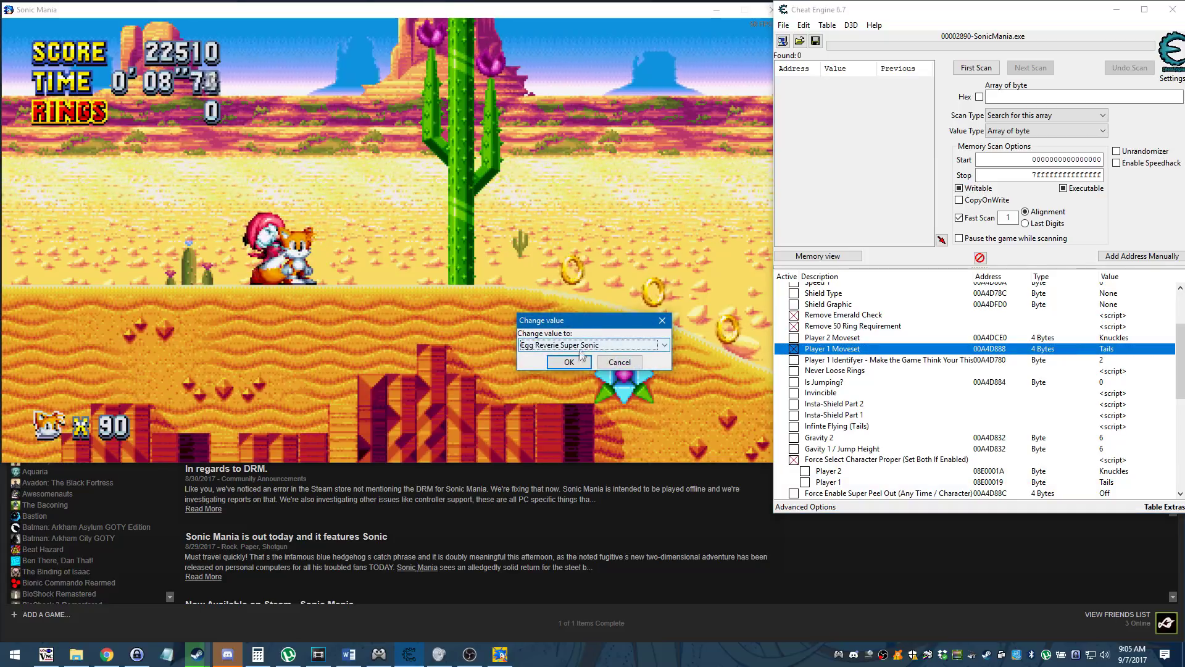
left_click(569, 363)
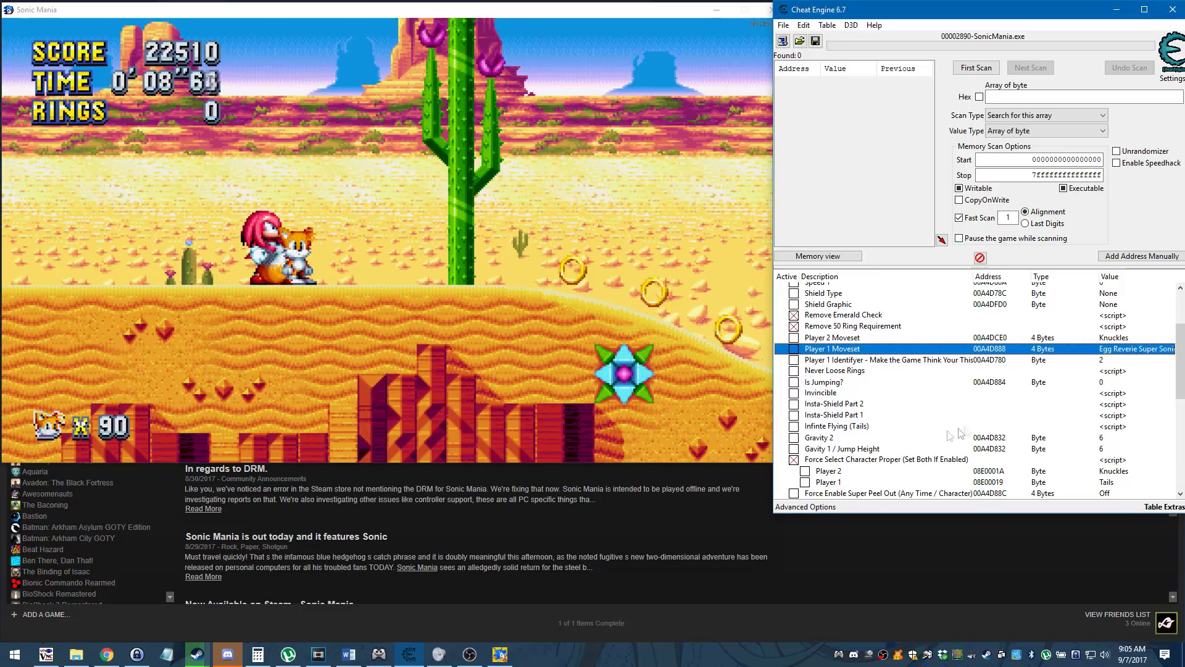
scroll(949, 435, "down", 3)
left_click(577, 327)
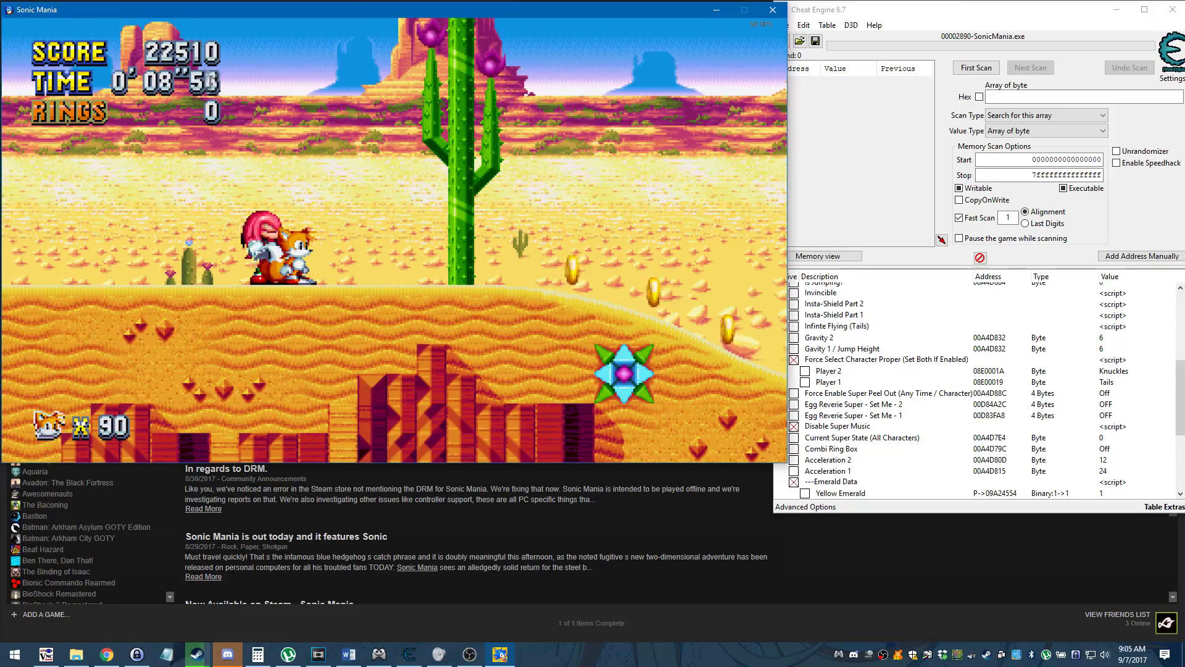
- Expand the Levels group, activate Rings with value 80, then collapse Levels
scroll(939, 406, "up", 5)
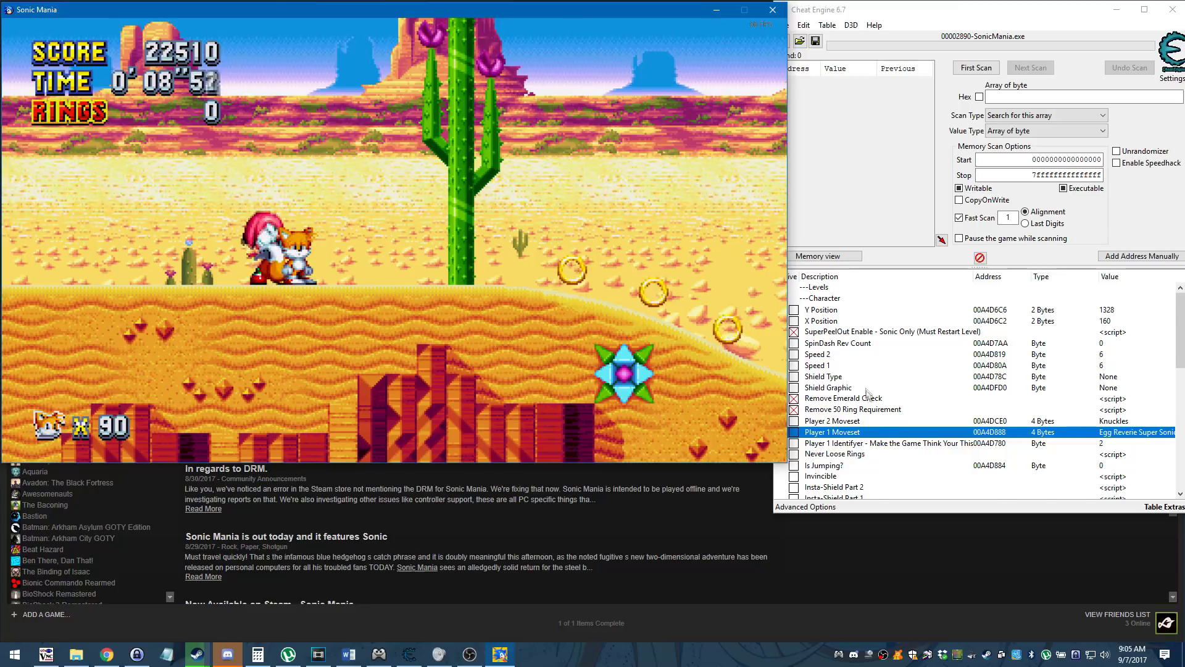
scroll(870, 401, "down", 10)
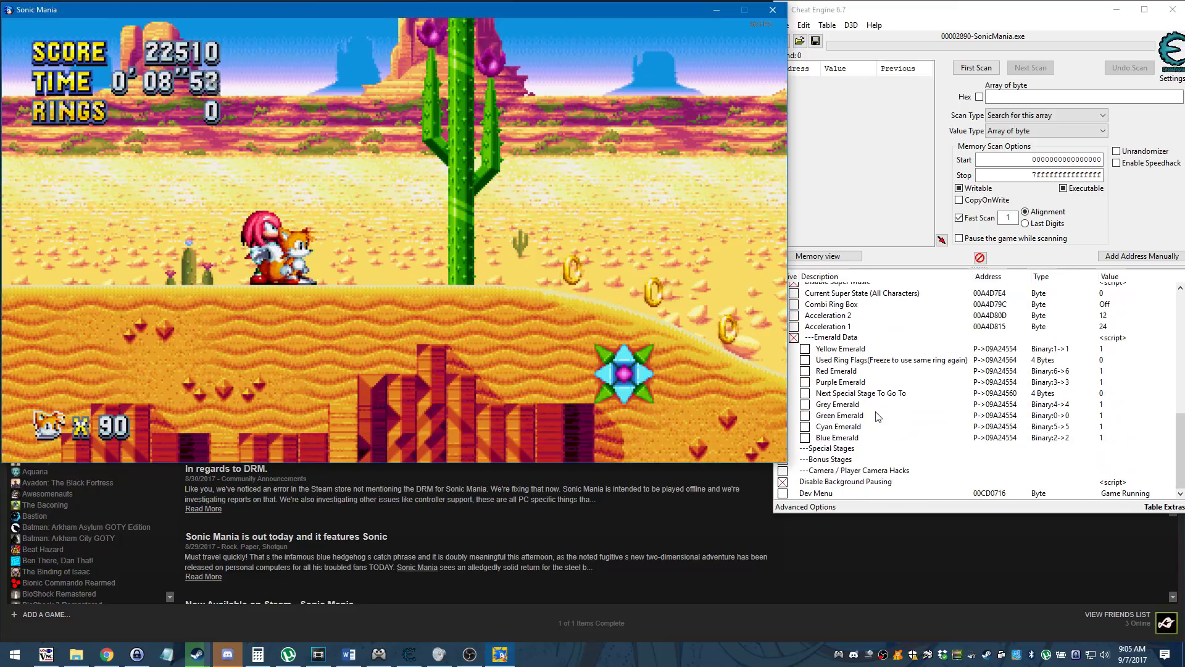
scroll(864, 389, "up", 5)
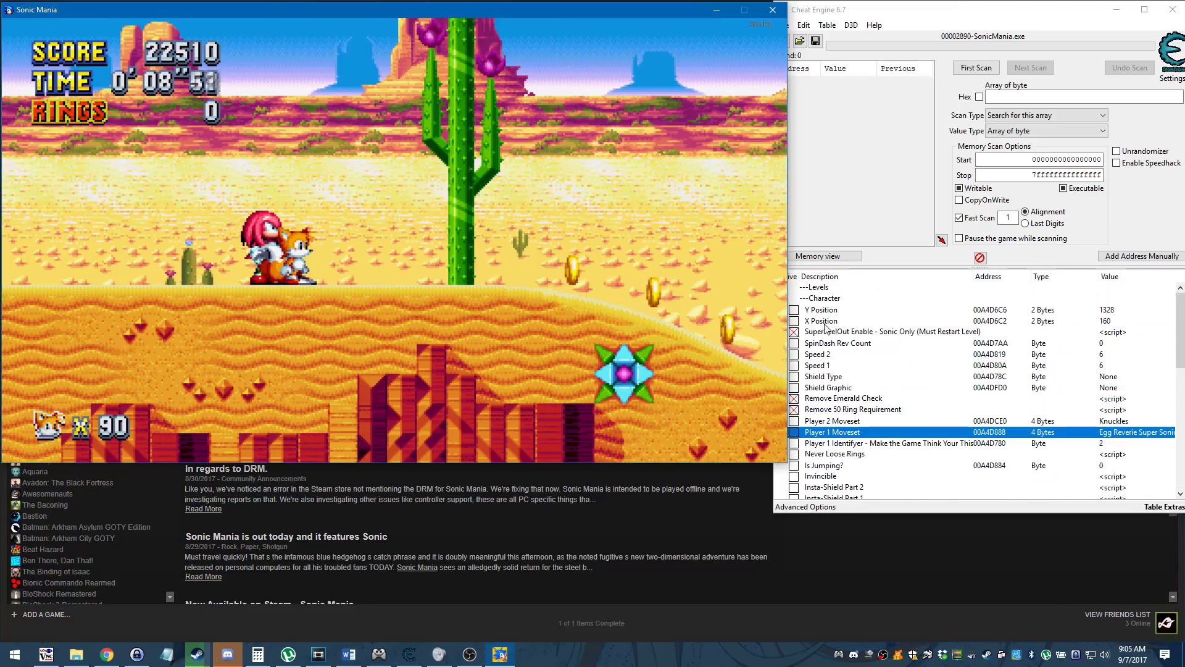
left_click(795, 292)
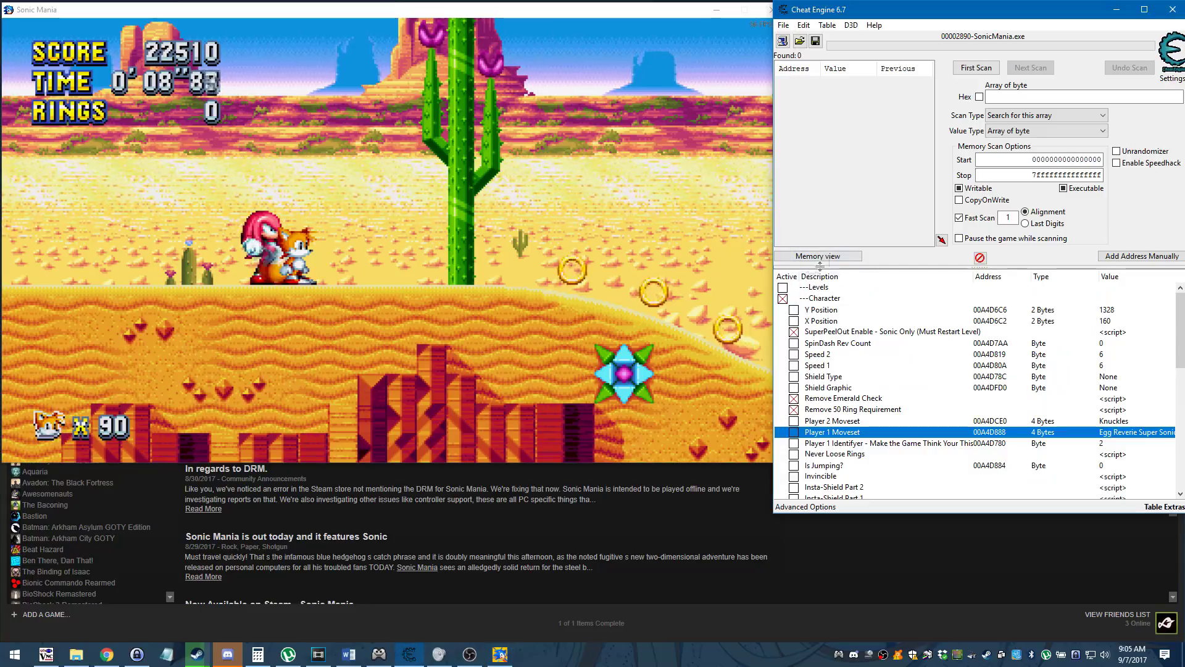
left_click(794, 289)
left_click(794, 321)
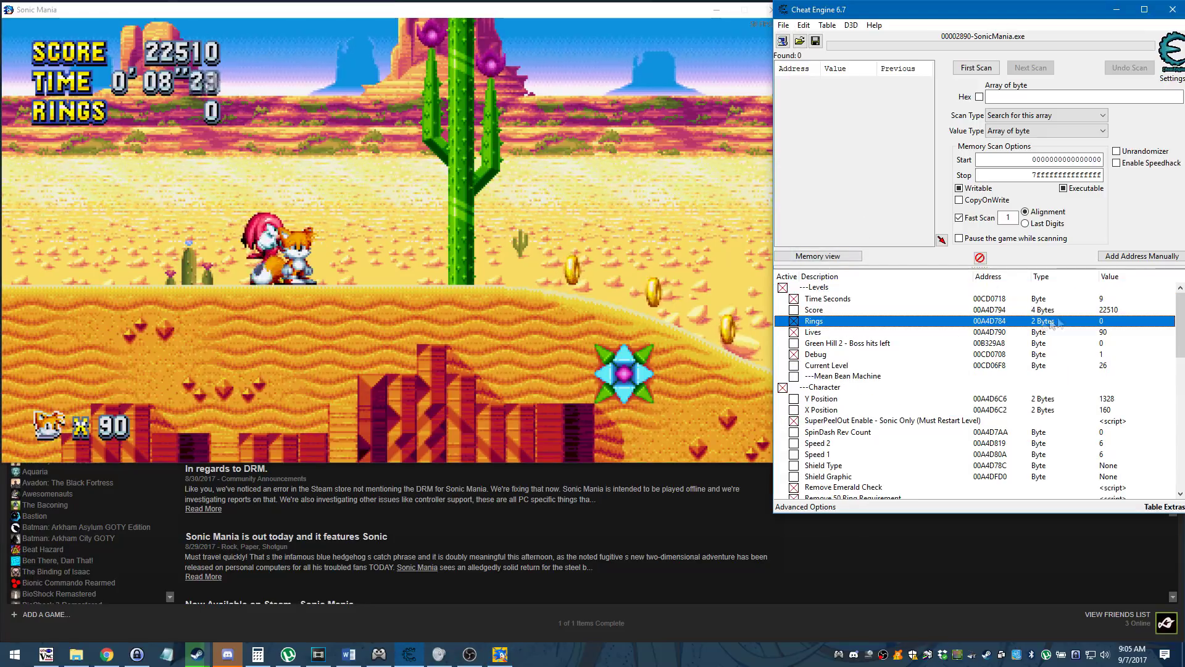
double_click(1103, 322)
type("80")
key("Return")
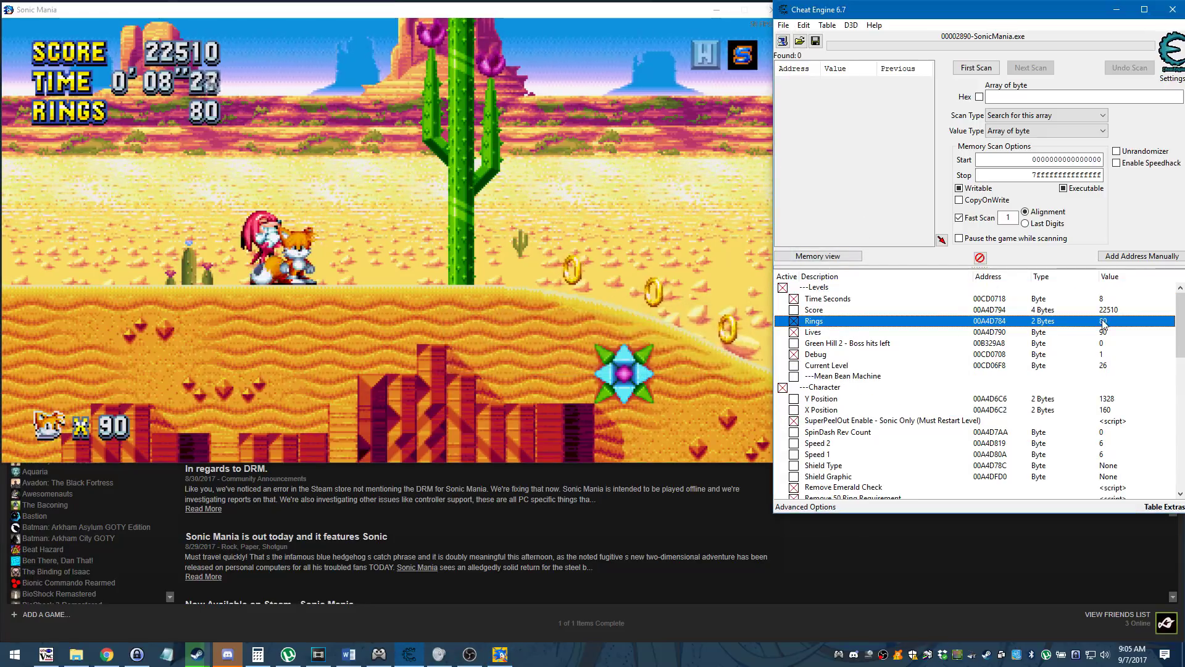
left_click(783, 288)
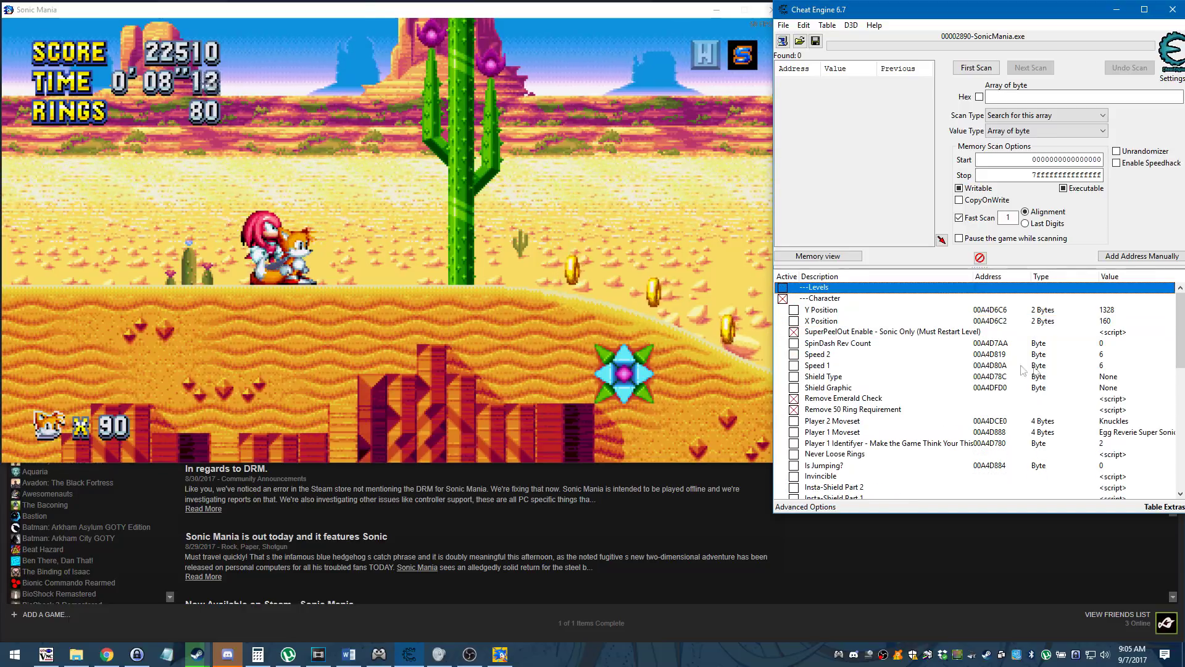
- Test a jump in game, then switch Player 1 Moveset to Tails and return to the game
left_click(621, 370)
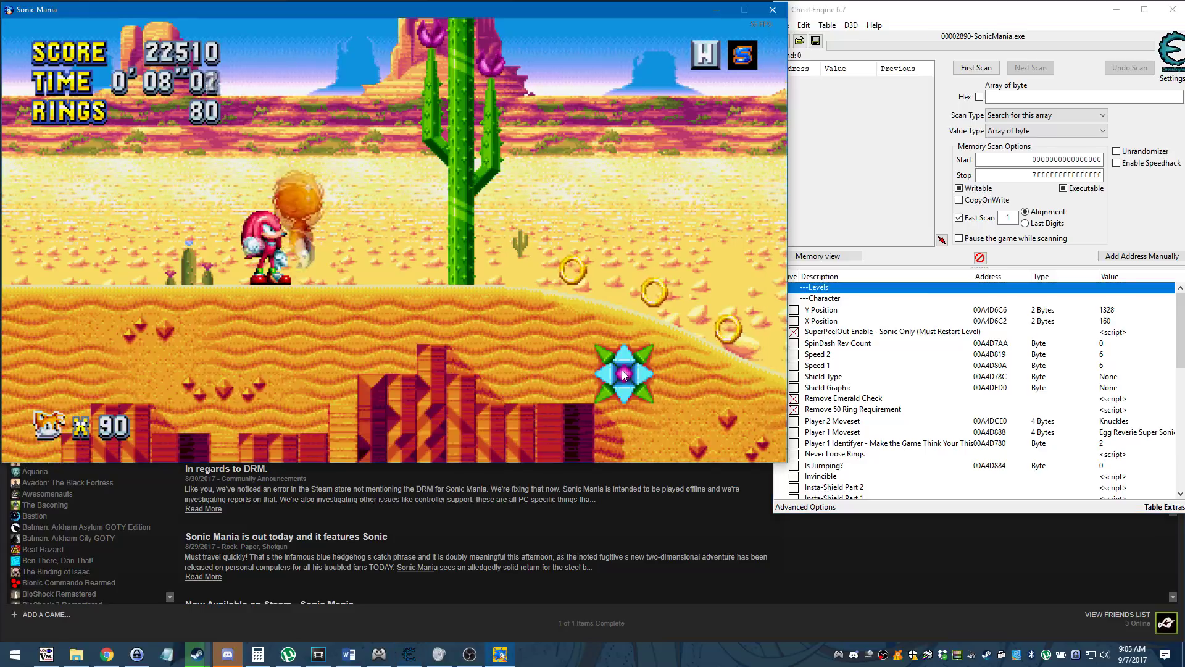
key("a")
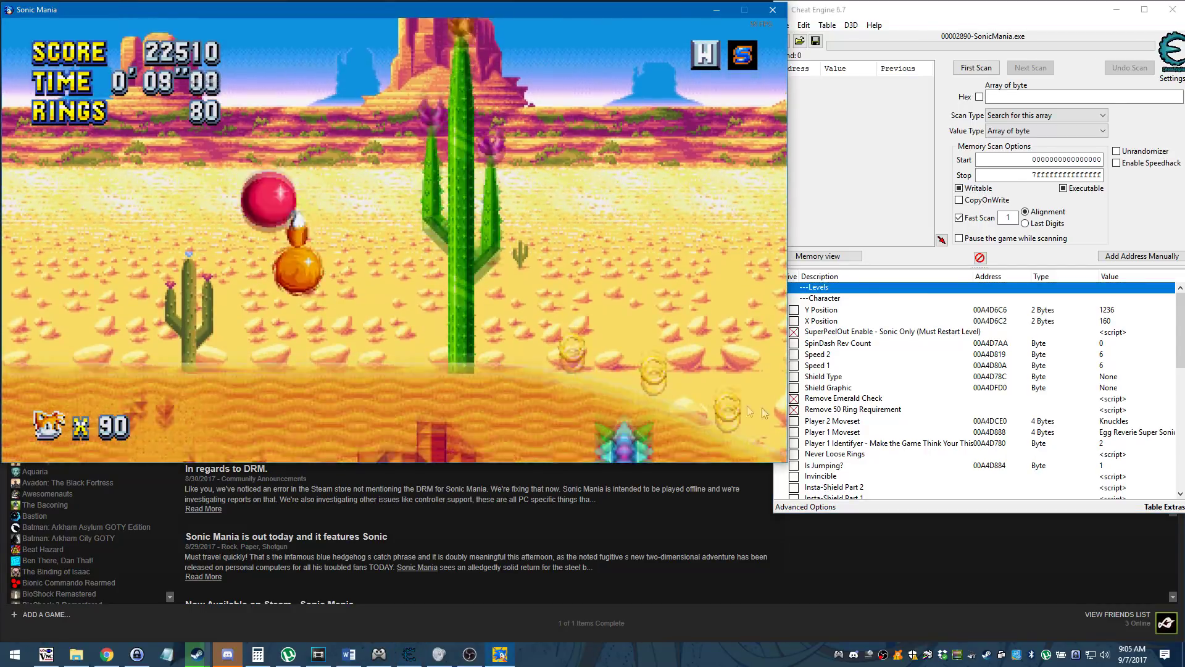
left_click(1111, 436)
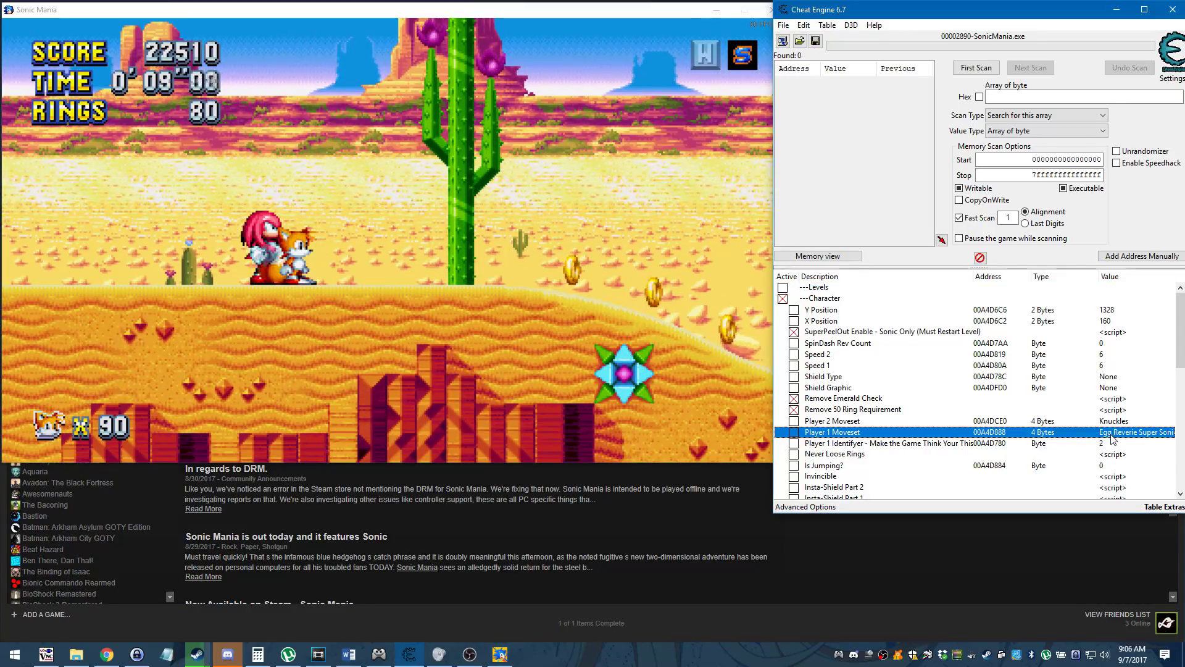
double_click(1114, 435)
scroll(613, 351, "up", 3)
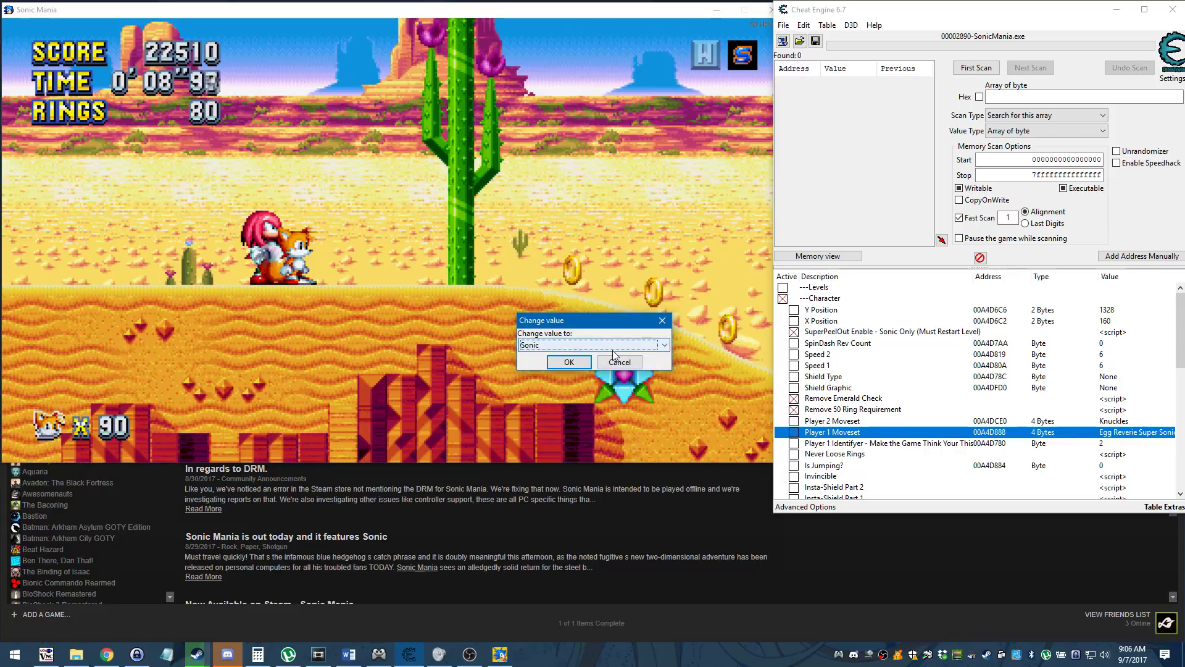
left_click(564, 366)
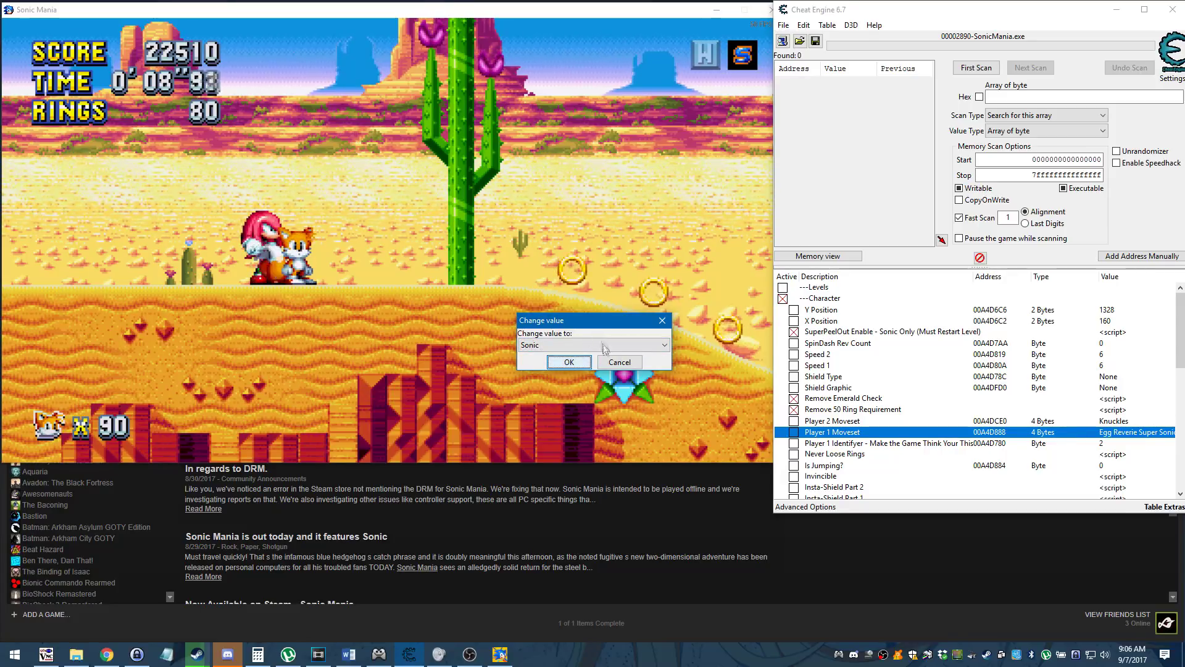
left_click(583, 345)
left_click(546, 364)
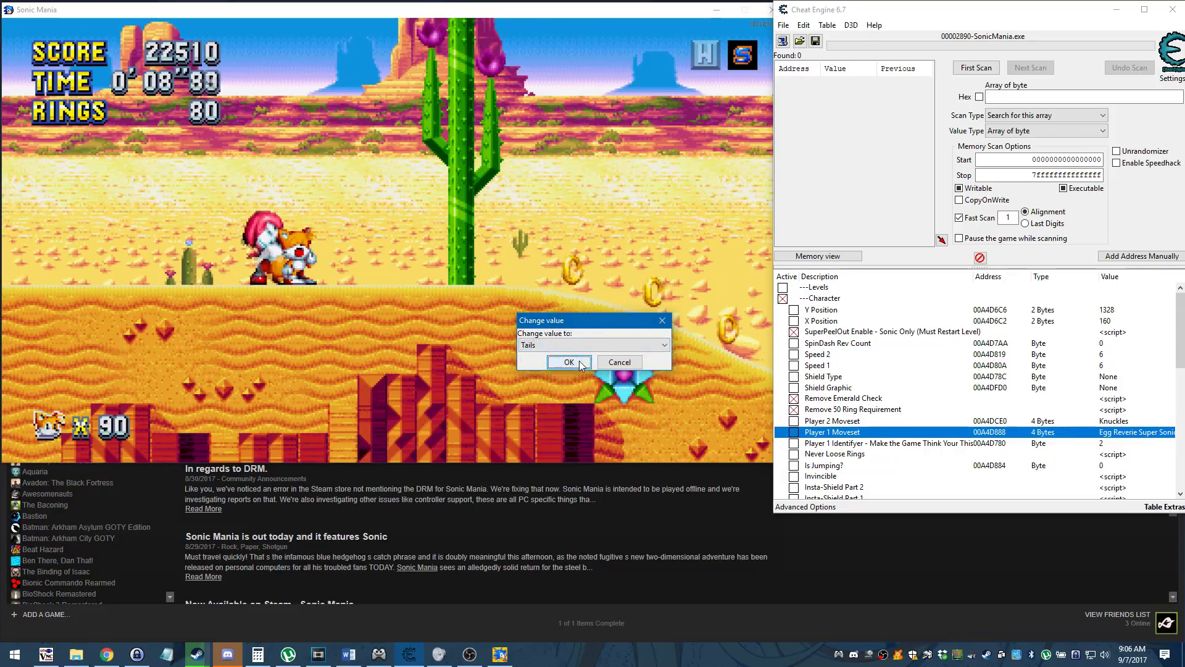
key("Return")
left_click(545, 365)
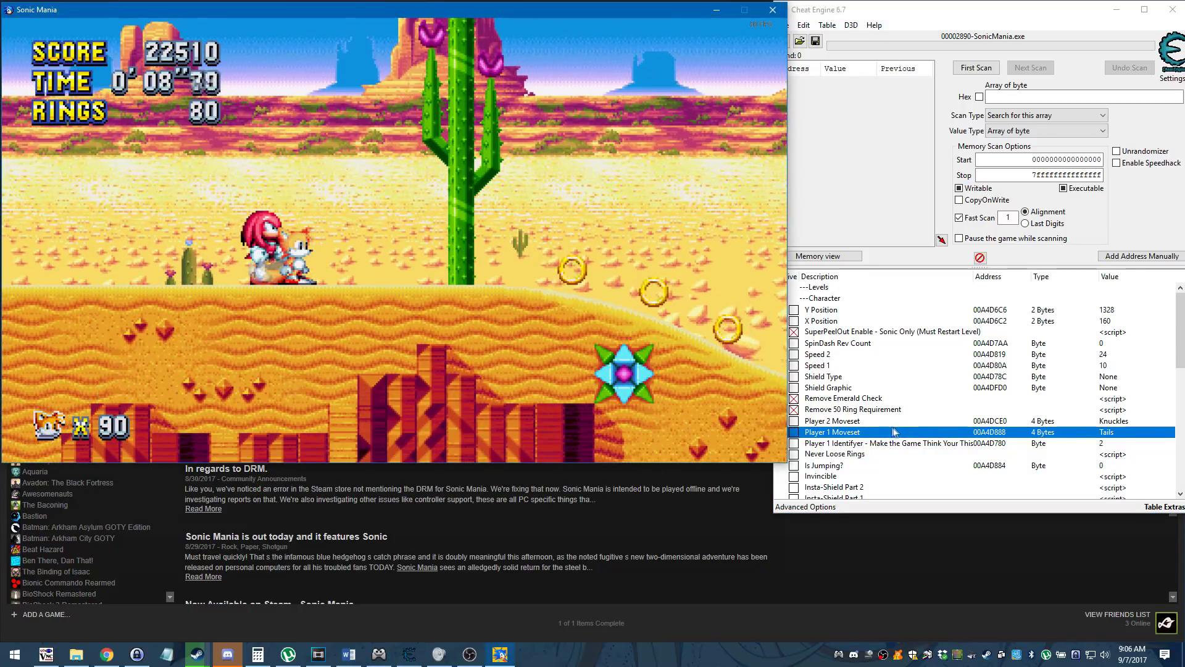
- Set Player 1 Moveset back to Egg Reverie Super Sonic
left_click(1116, 433)
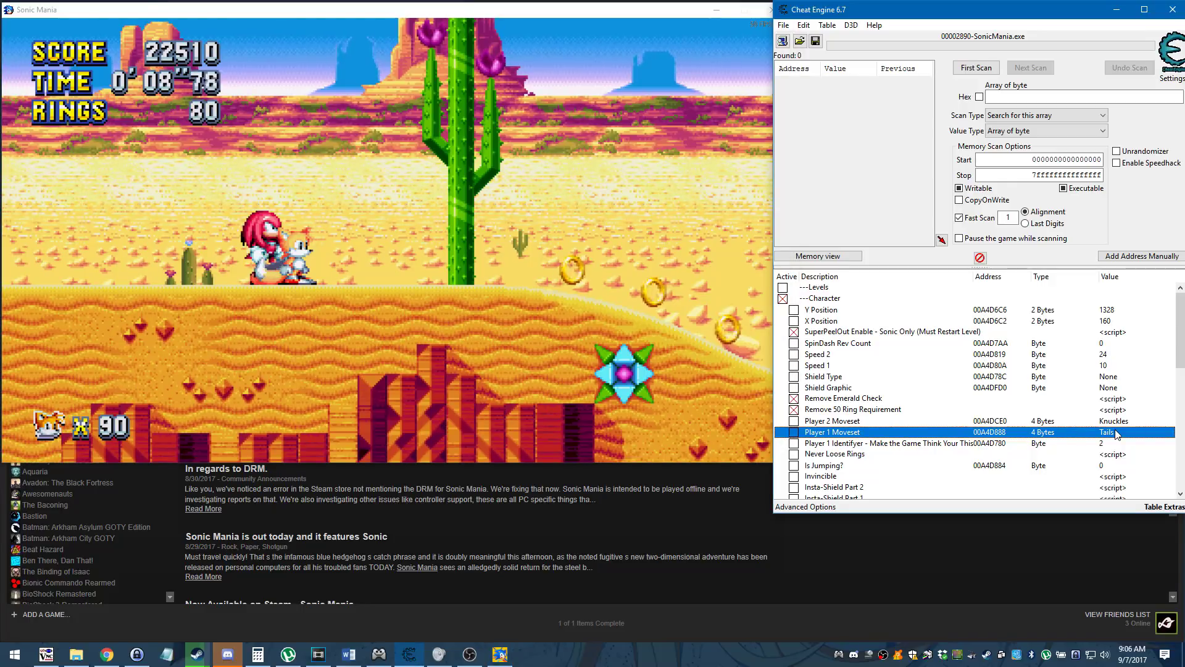
double_click(1116, 433)
scroll(590, 350, "down", 3)
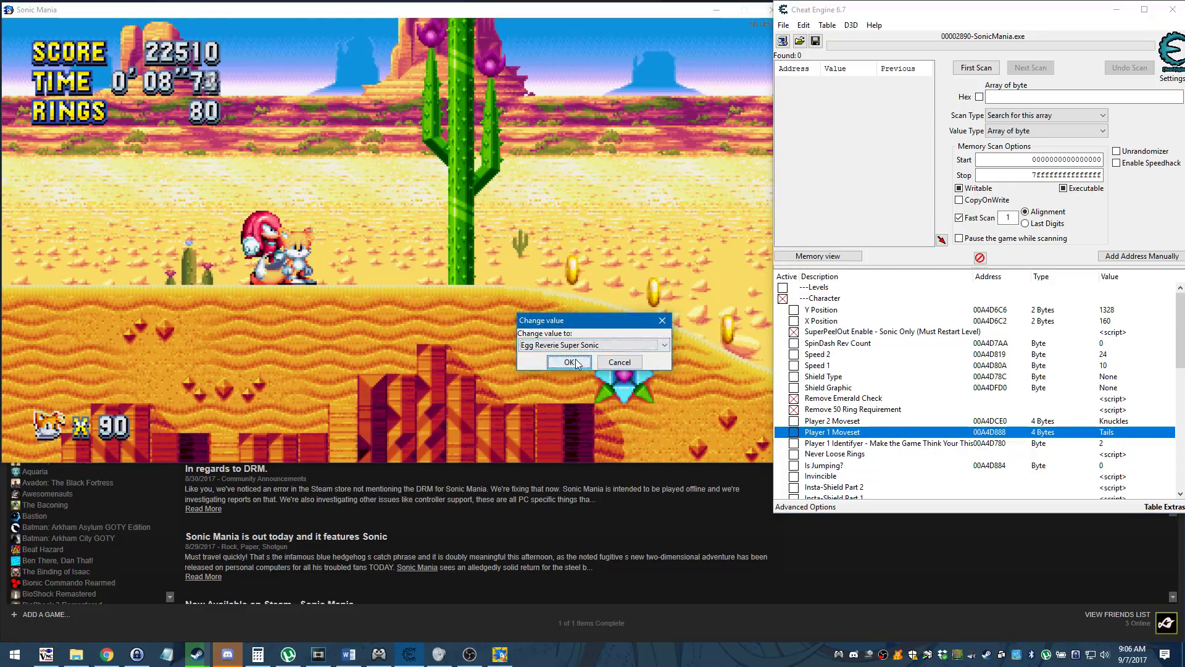
left_click(569, 362)
scroll(1024, 455, "down", 4)
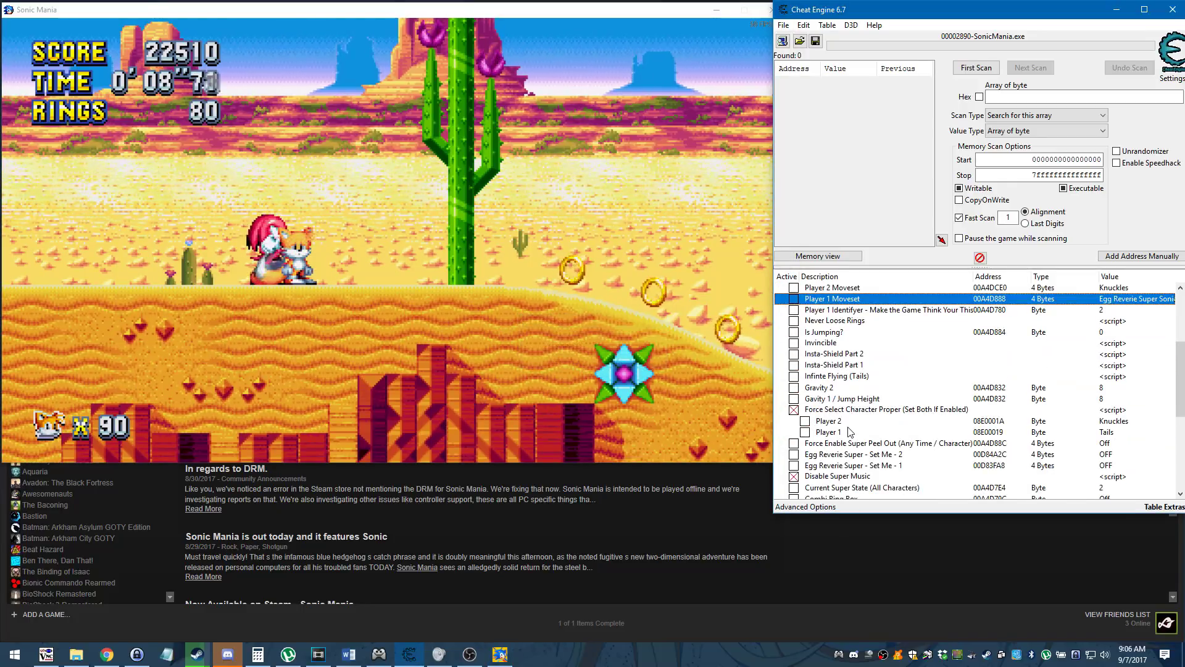
scroll(850, 432, "down", 3)
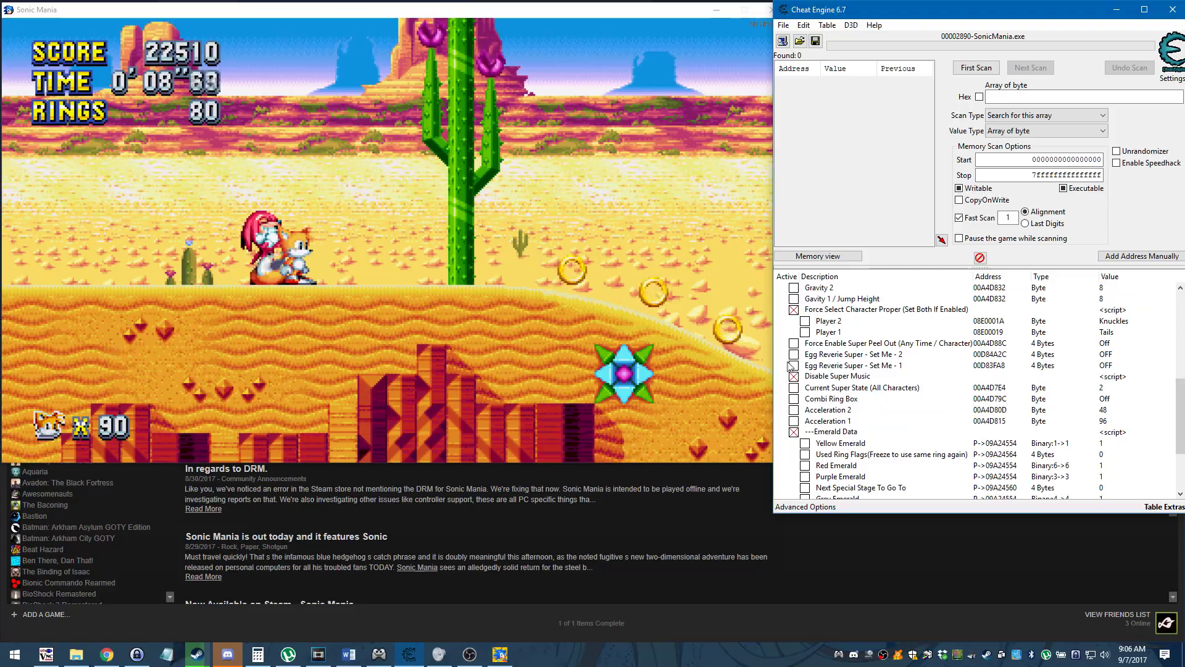
double_click(1111, 367)
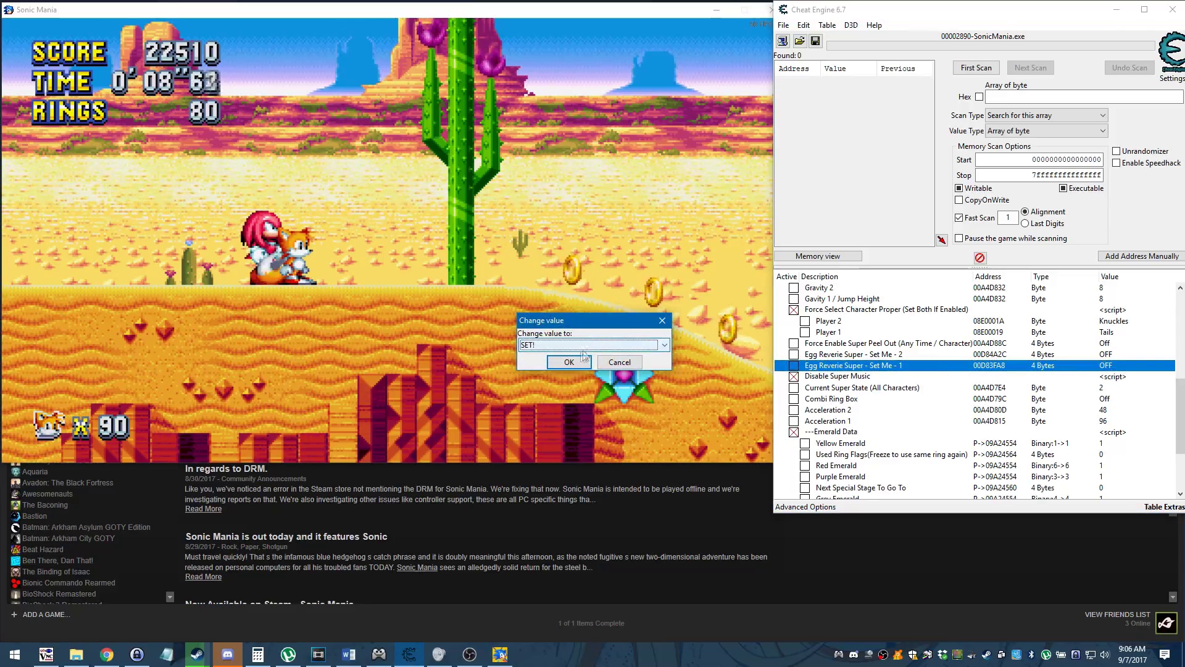
- Set both Egg Reverie Super Set Me - 1 and Set Me - 2 to SET!
left_click(569, 361)
double_click(1012, 354)
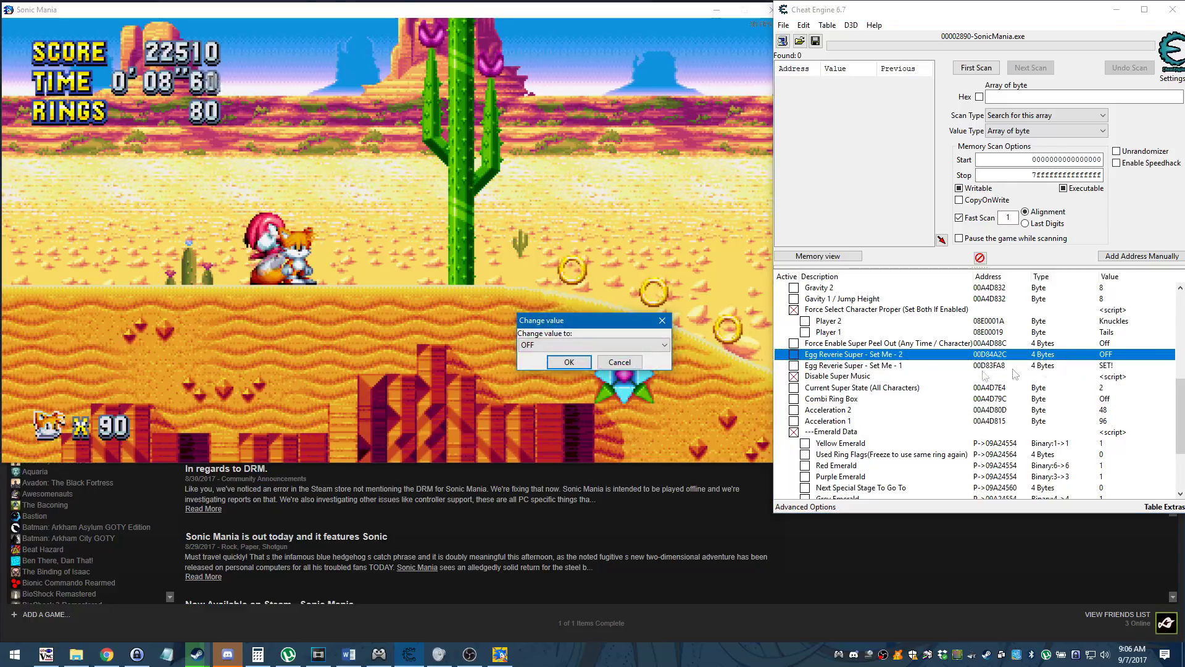
left_click(570, 346)
left_click(569, 365)
left_click(569, 362)
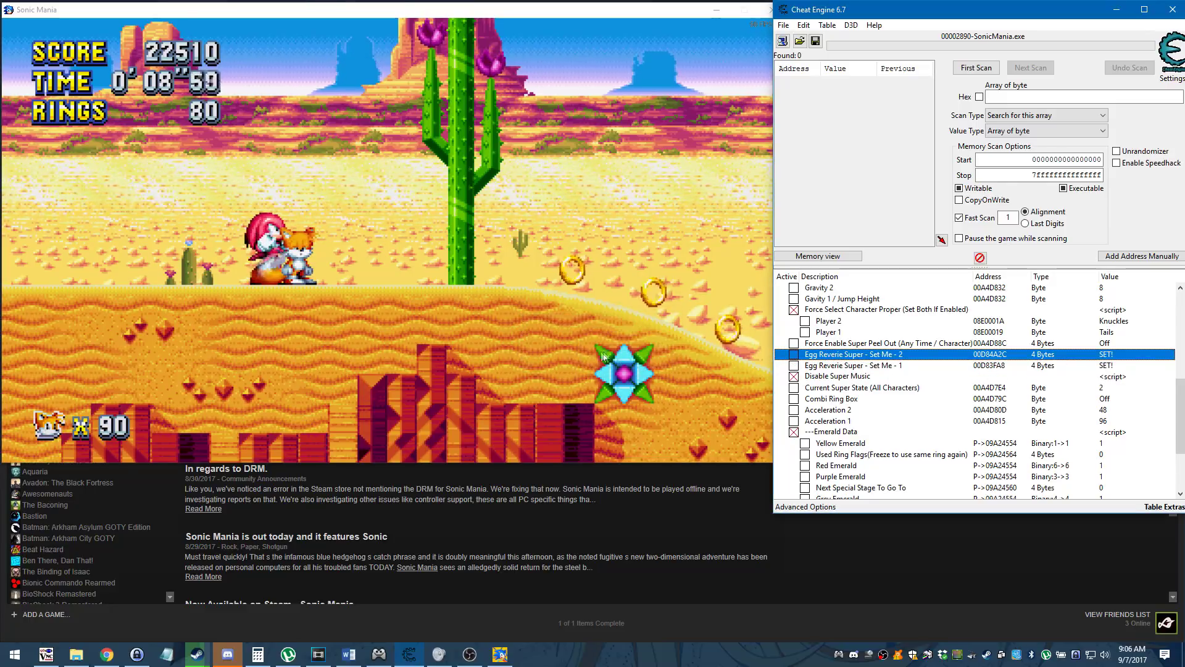
- Fly Tails left and right over the desert cacti, then jump and fly upward
left_click(616, 335)
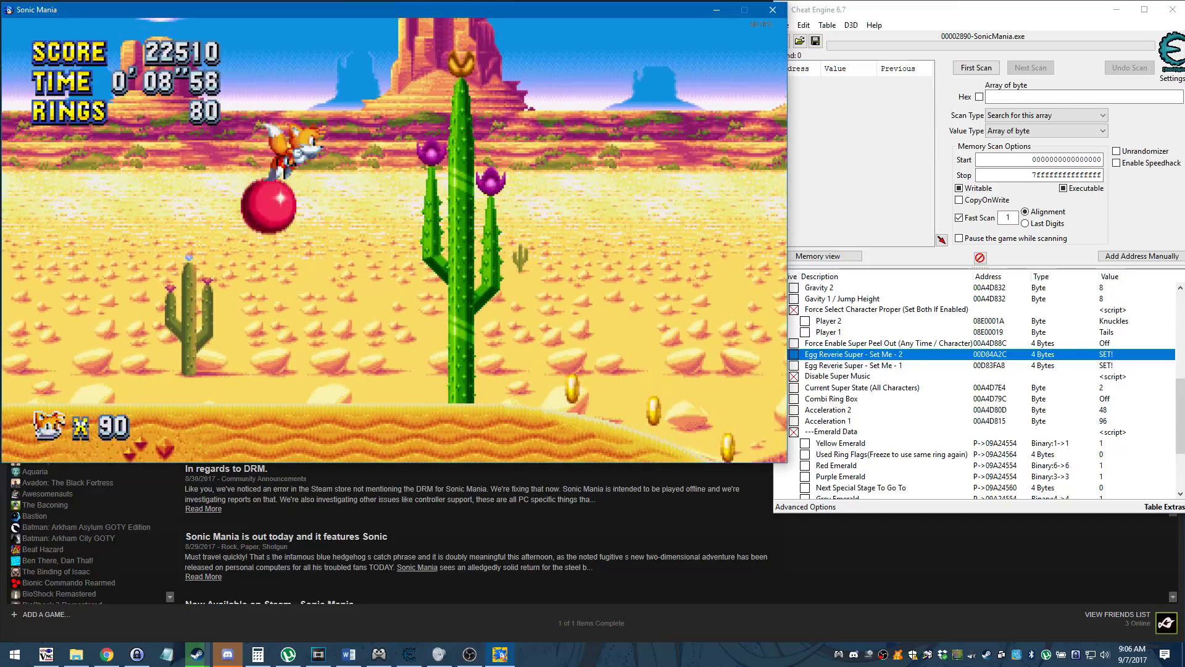
key("Right")
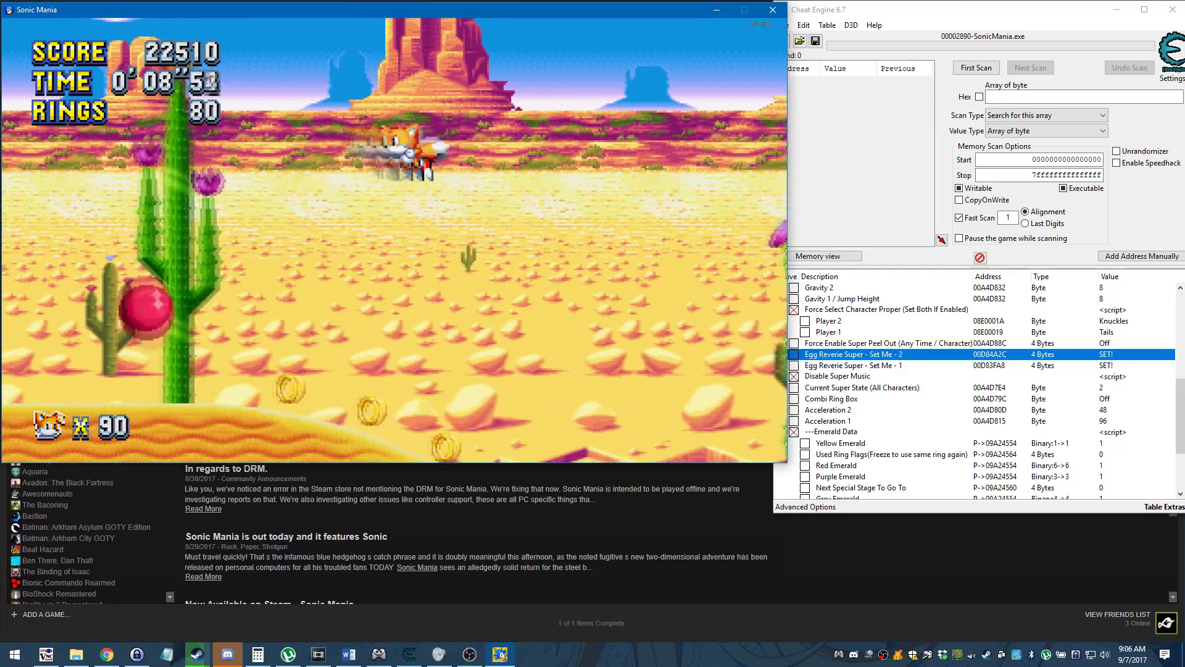
key("Left")
key("Right")
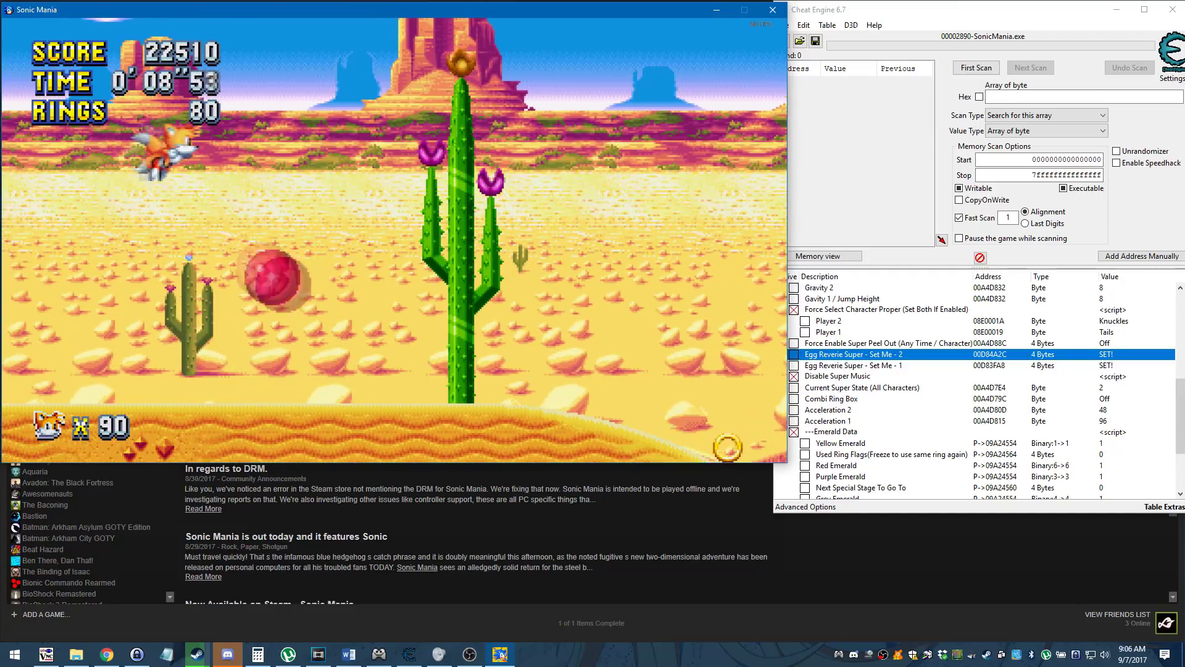
key("Right")
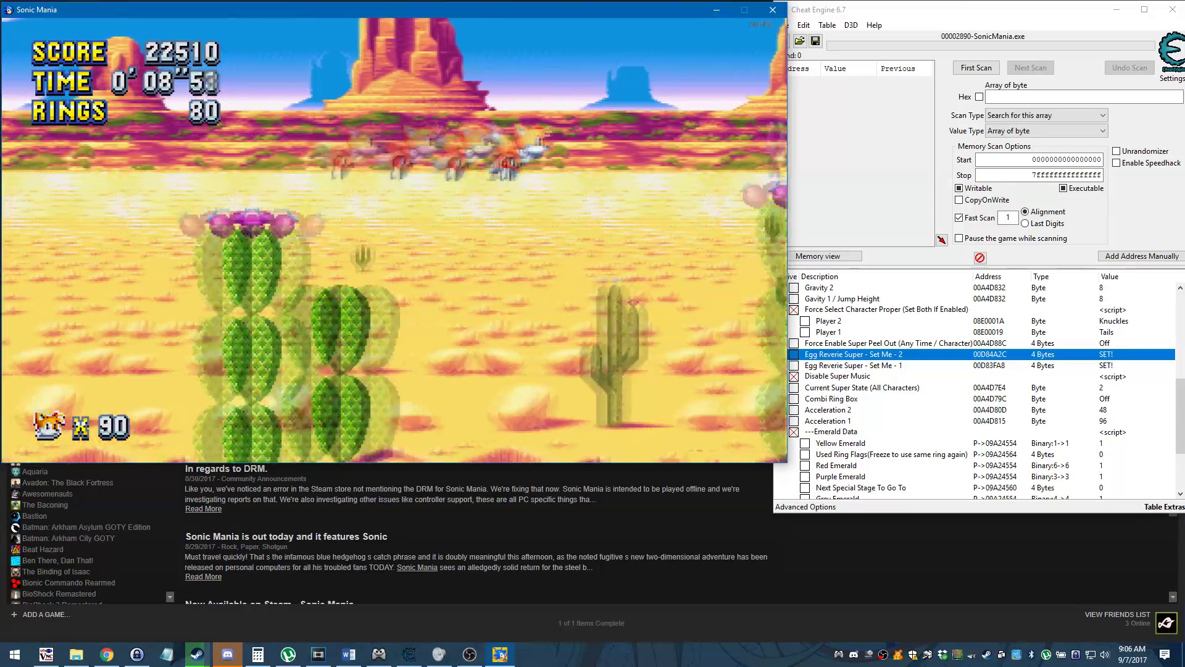
key("Left")
key("Right")
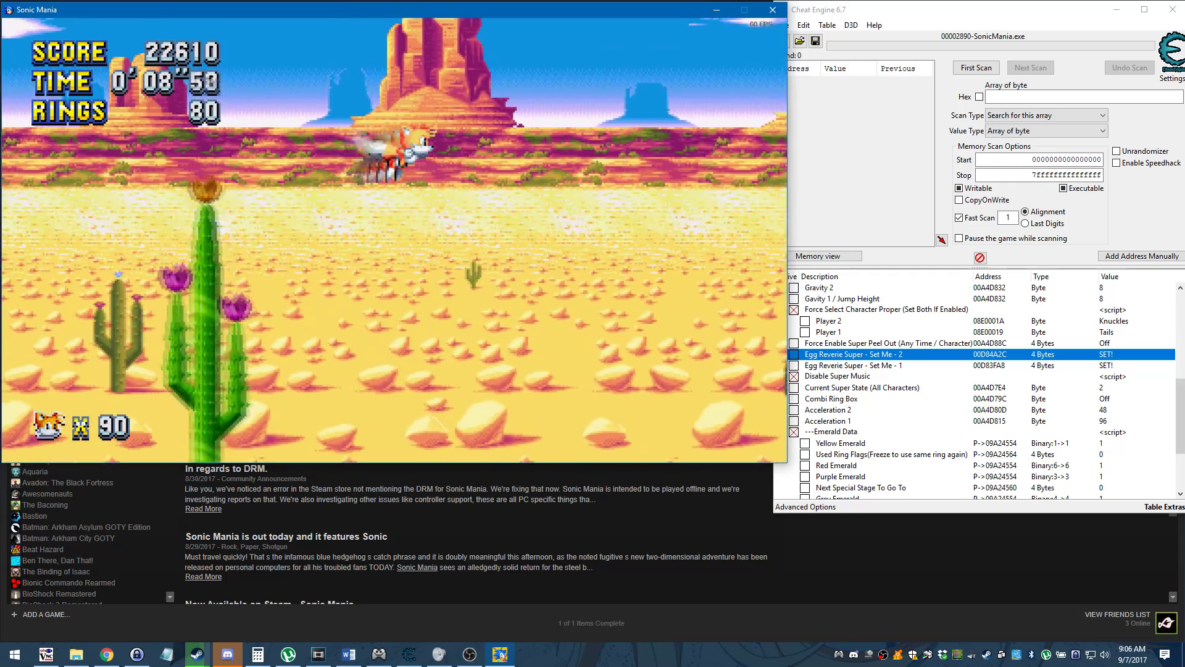
key("Left")
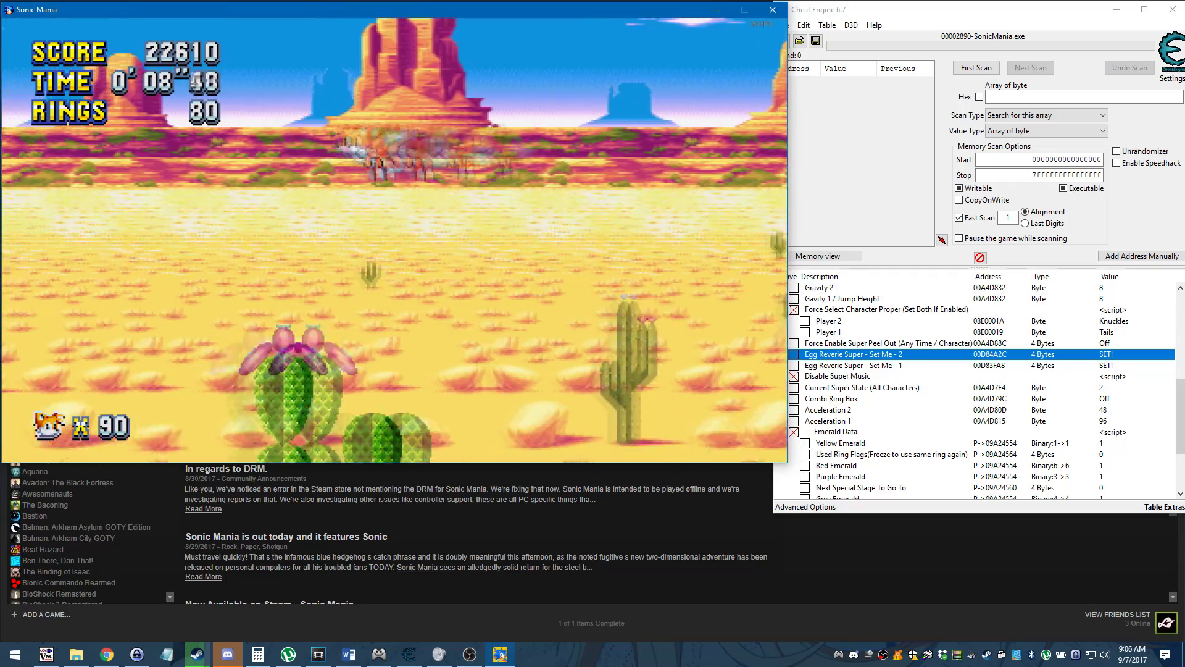
key("Right")
key("Left")
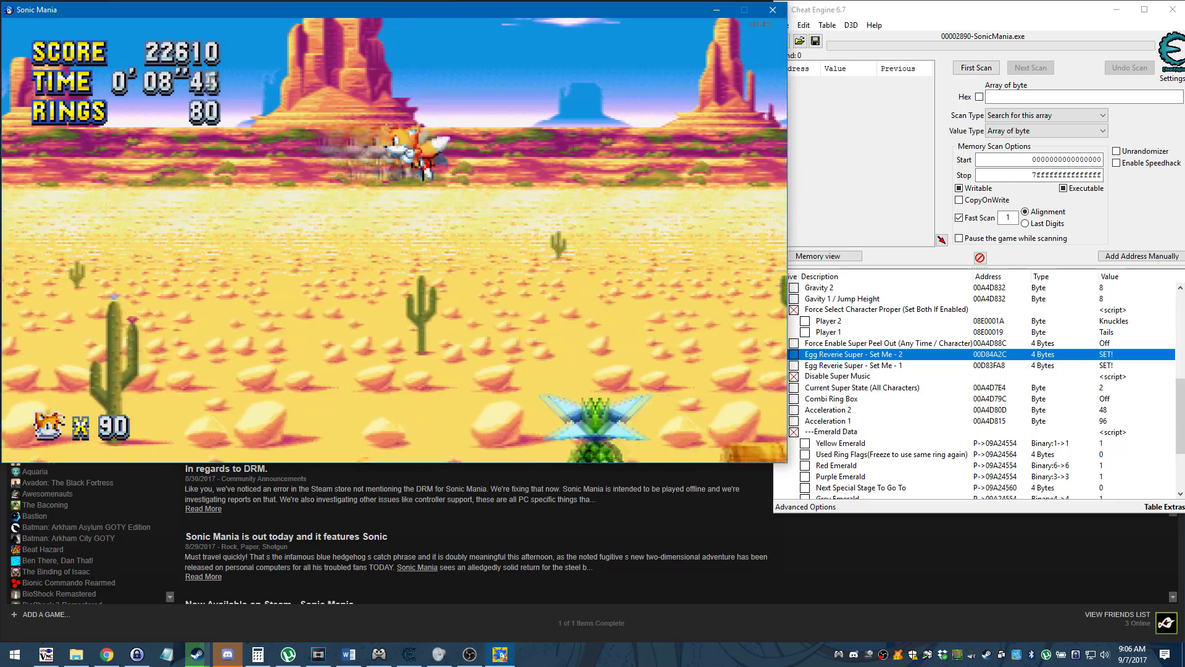
key("Right")
key("Right")
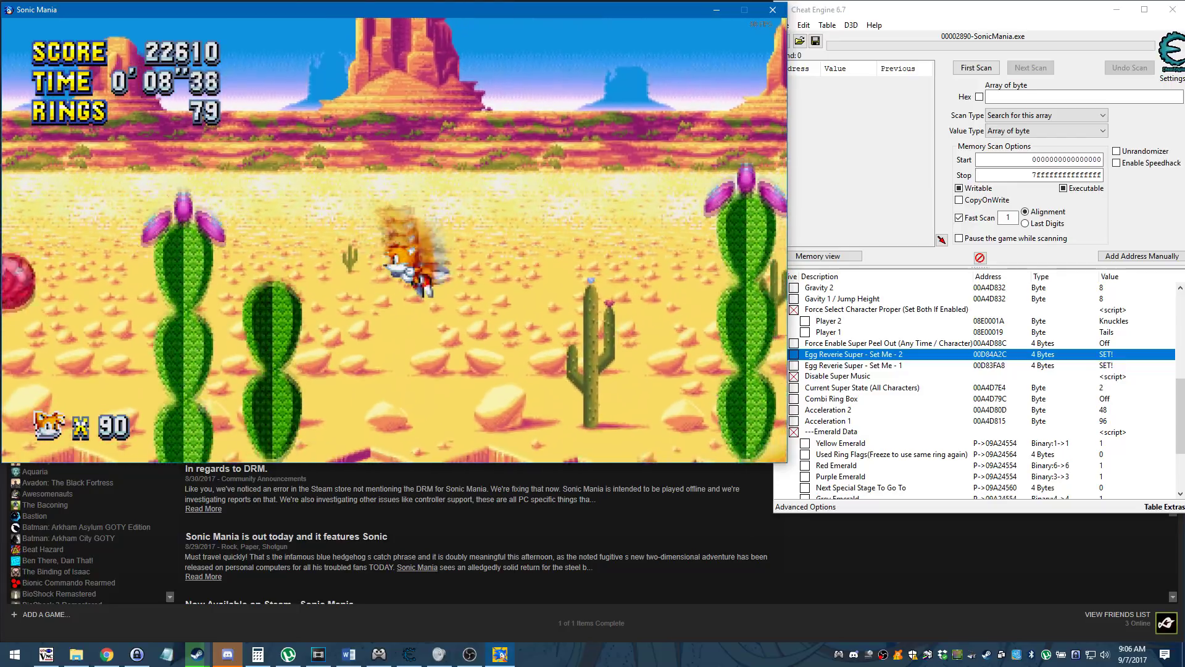
key("Left")
key("a")
key("a")
key("Right")
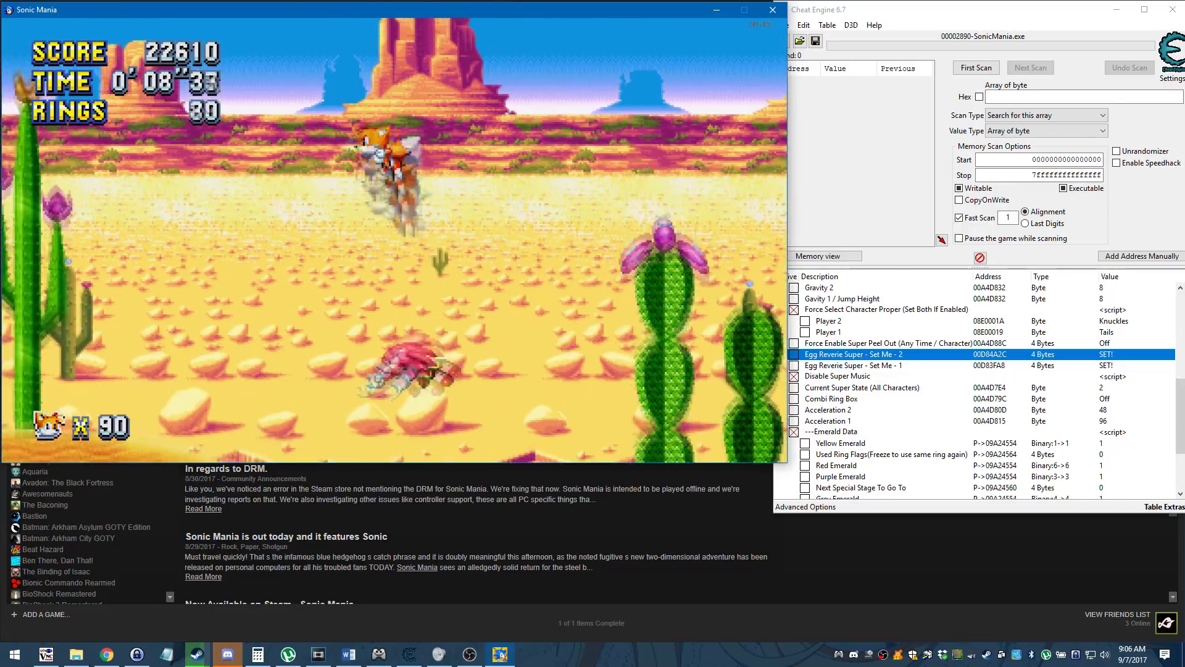
key("a")
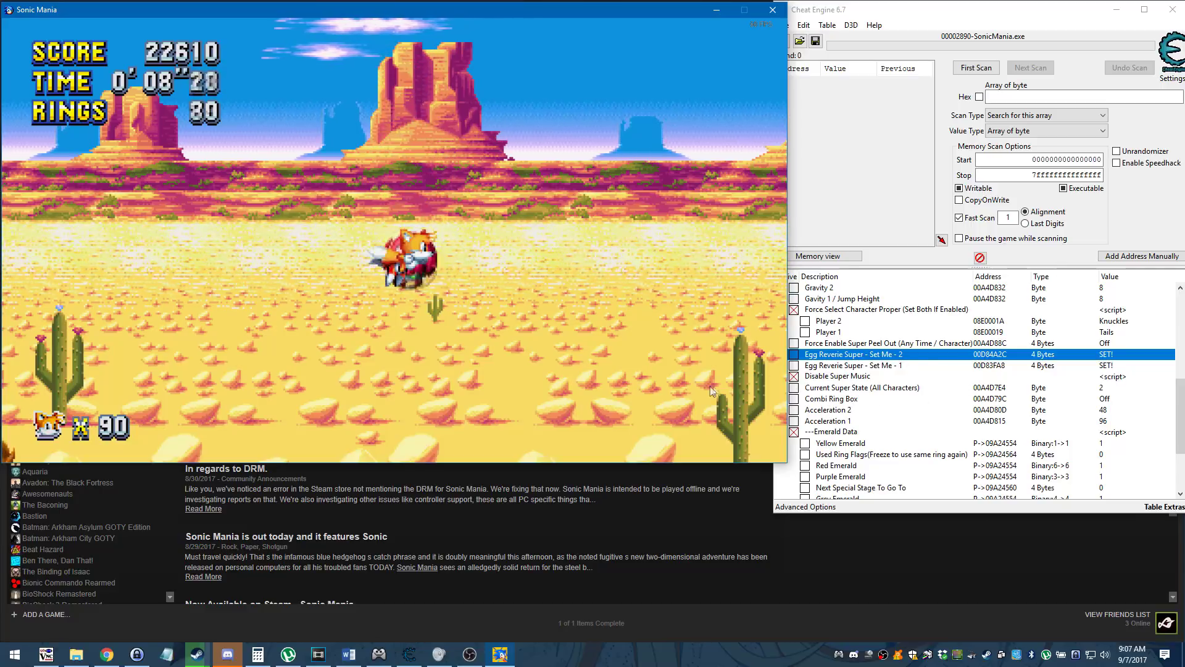
- Bring Cheat Engine forward and collapse the ---Emerald Data group
left_click(1066, 435)
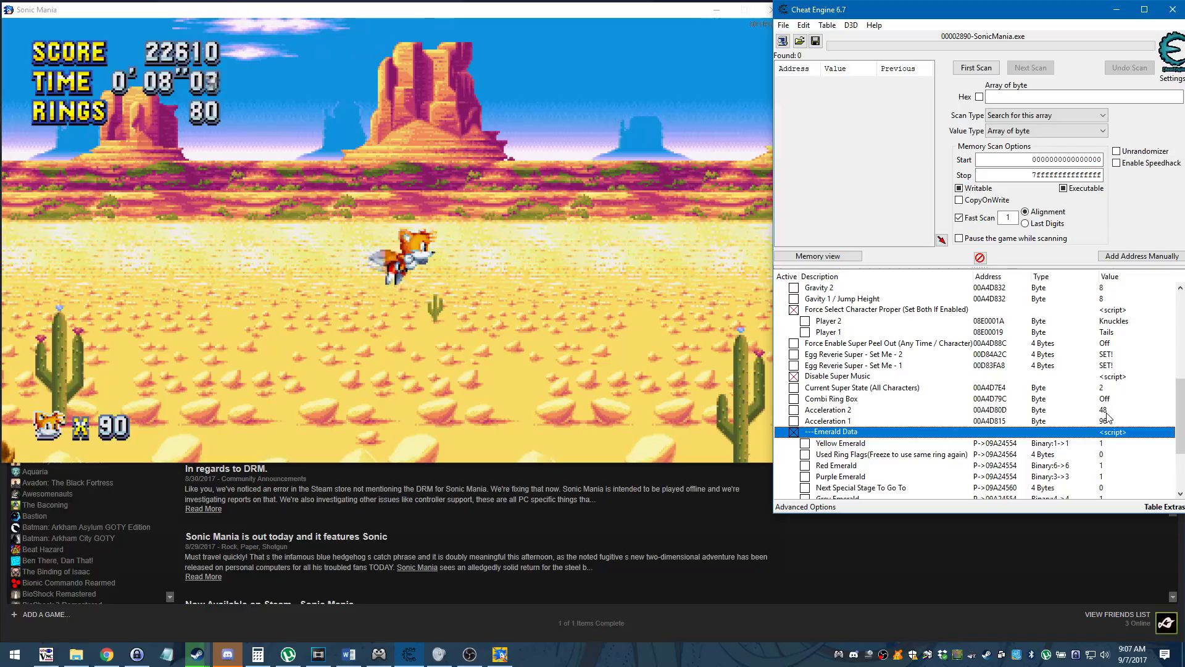
scroll(949, 346, "down", 3)
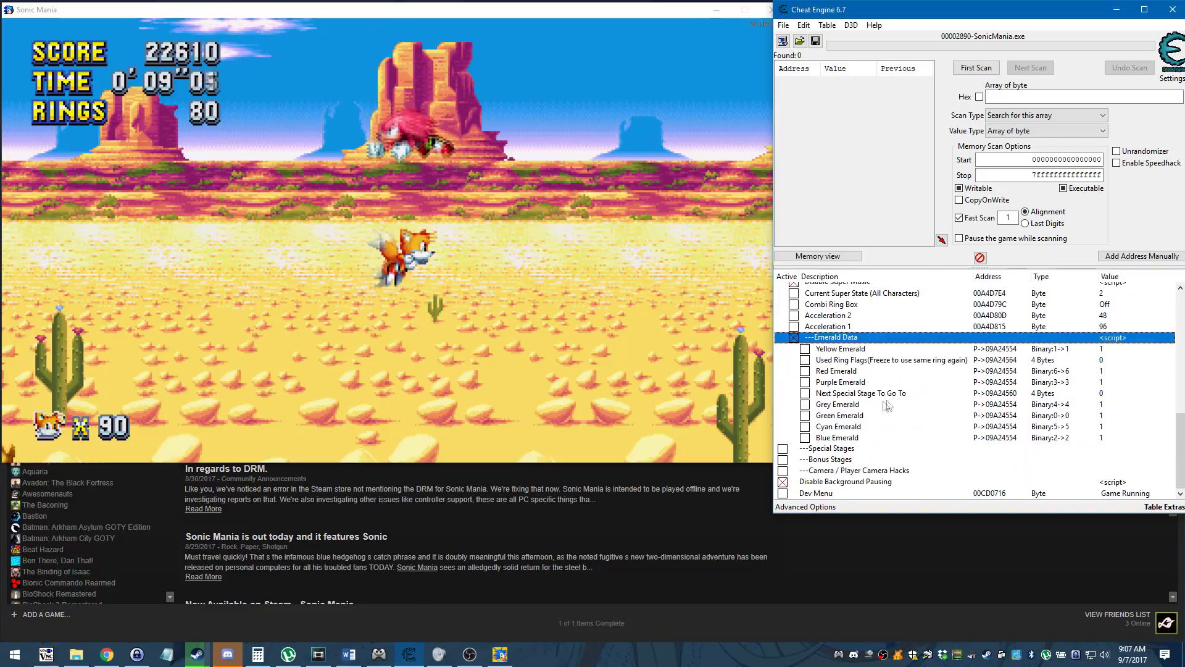
left_click(783, 337)
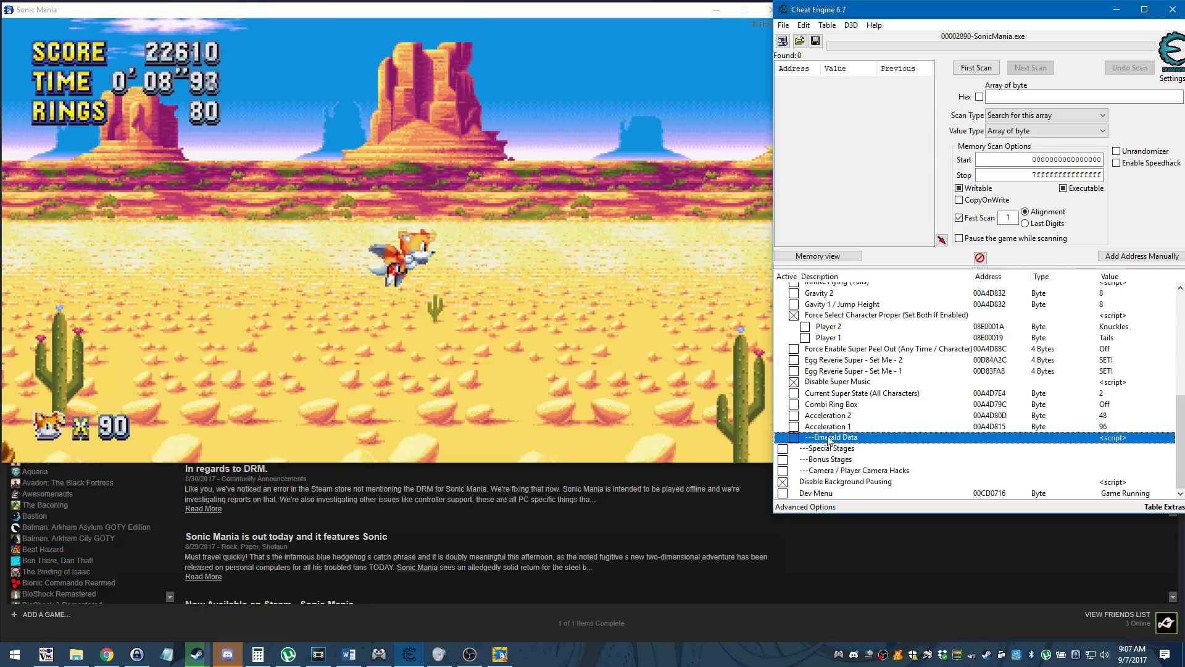
scroll(825, 426, "up", 5)
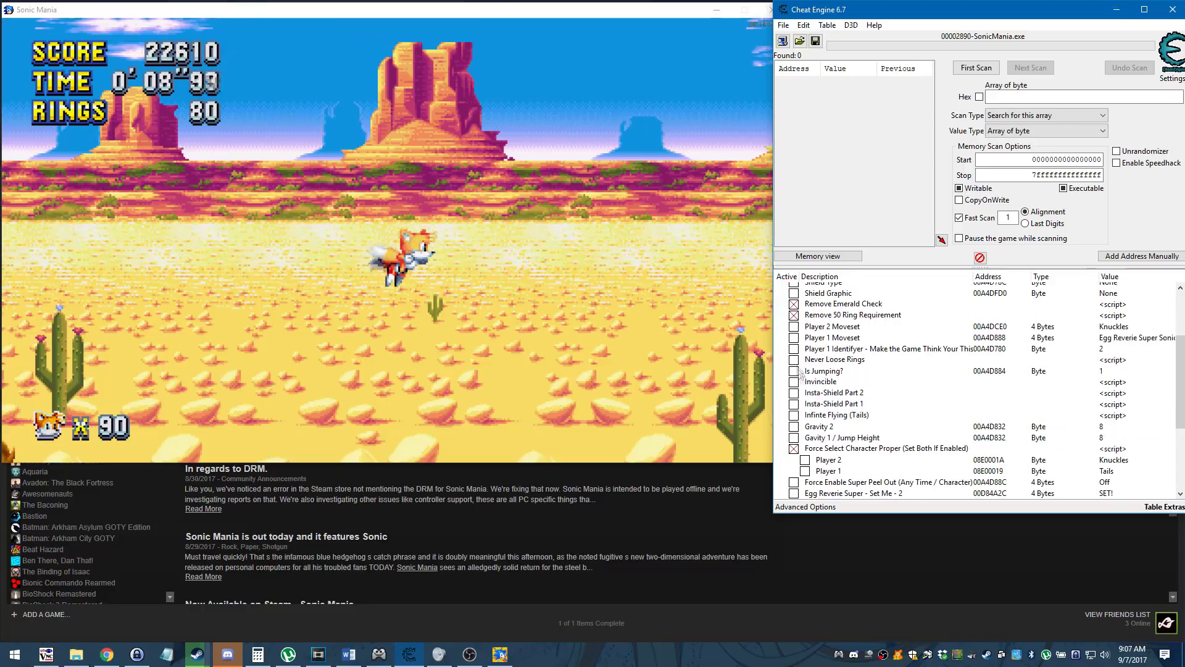
scroll(818, 394, "up", 2)
- Enable the Special Stages and Bonus Stages groups, then enter debug mode in the game
left_click(783, 299)
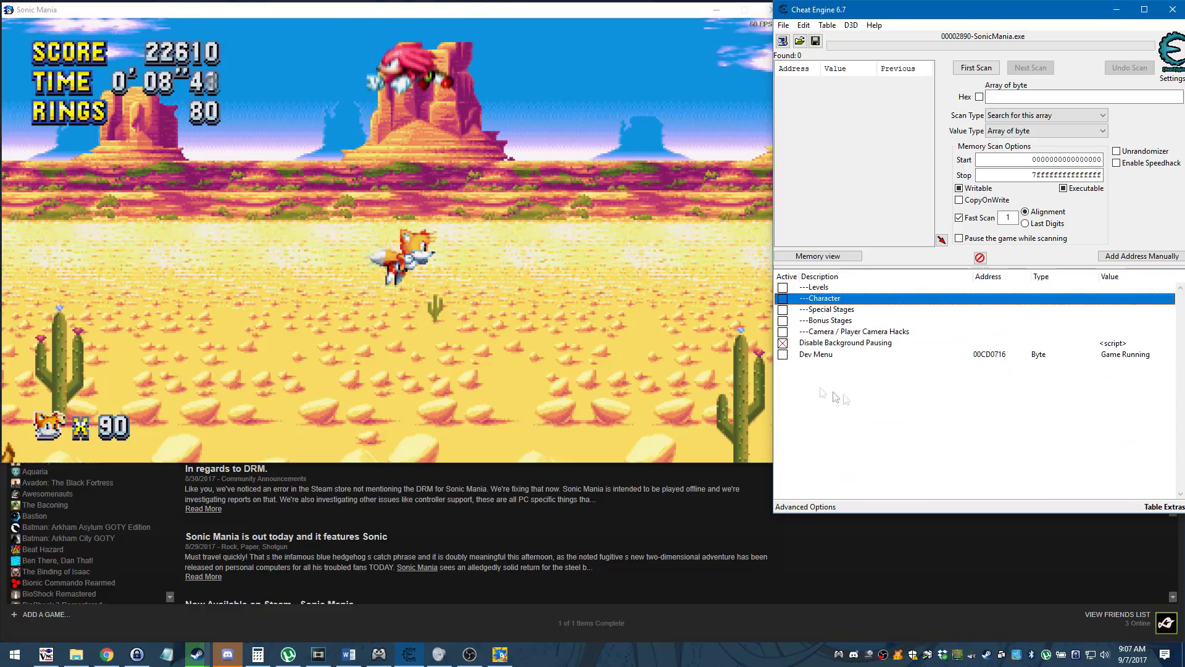
left_click(782, 310)
left_click(783, 353)
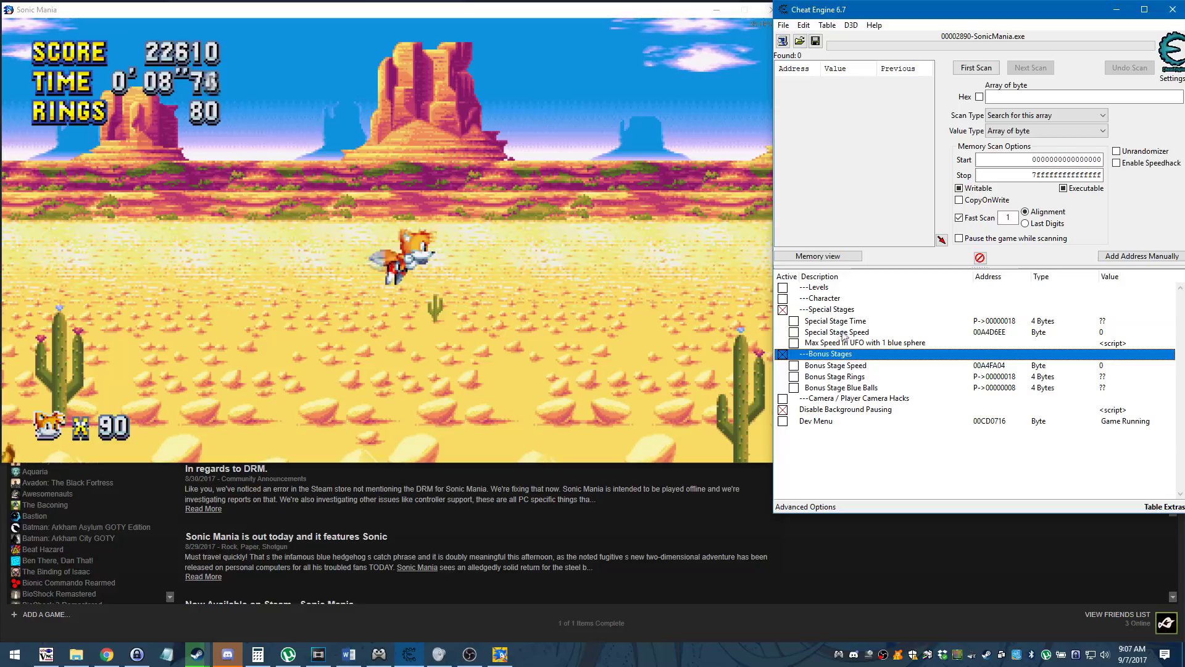
left_click(561, 279)
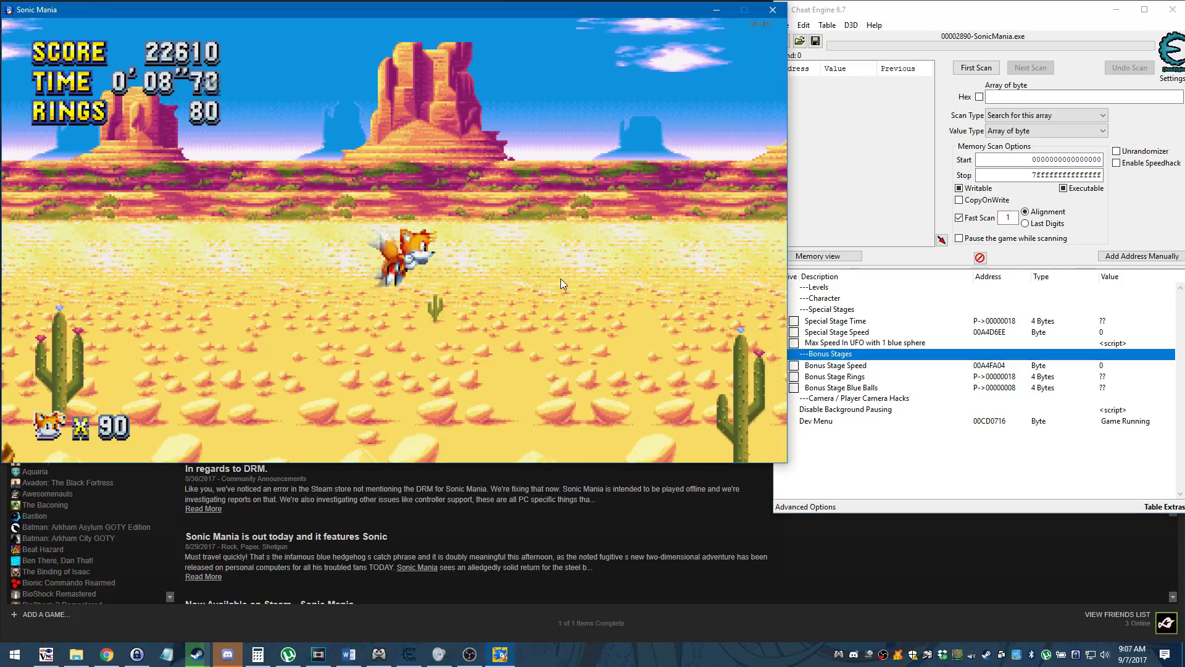
key("q")
key("a")
key("a")
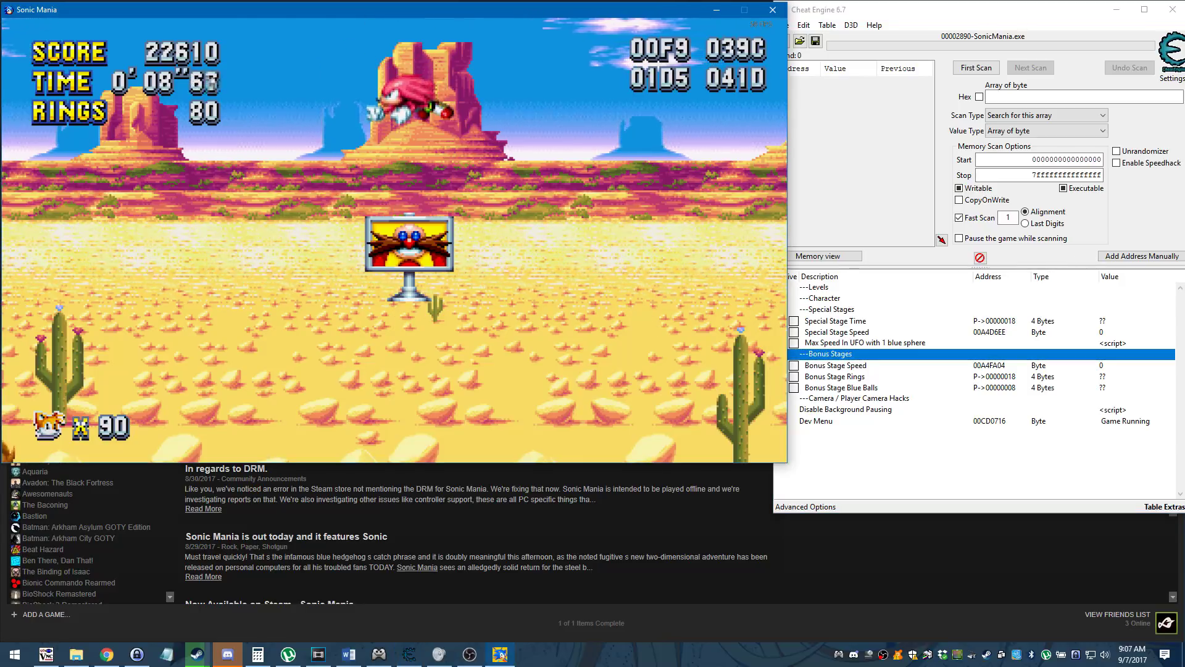
- Re-expand the Character group and enable the Emerald Data group
left_click(783, 317)
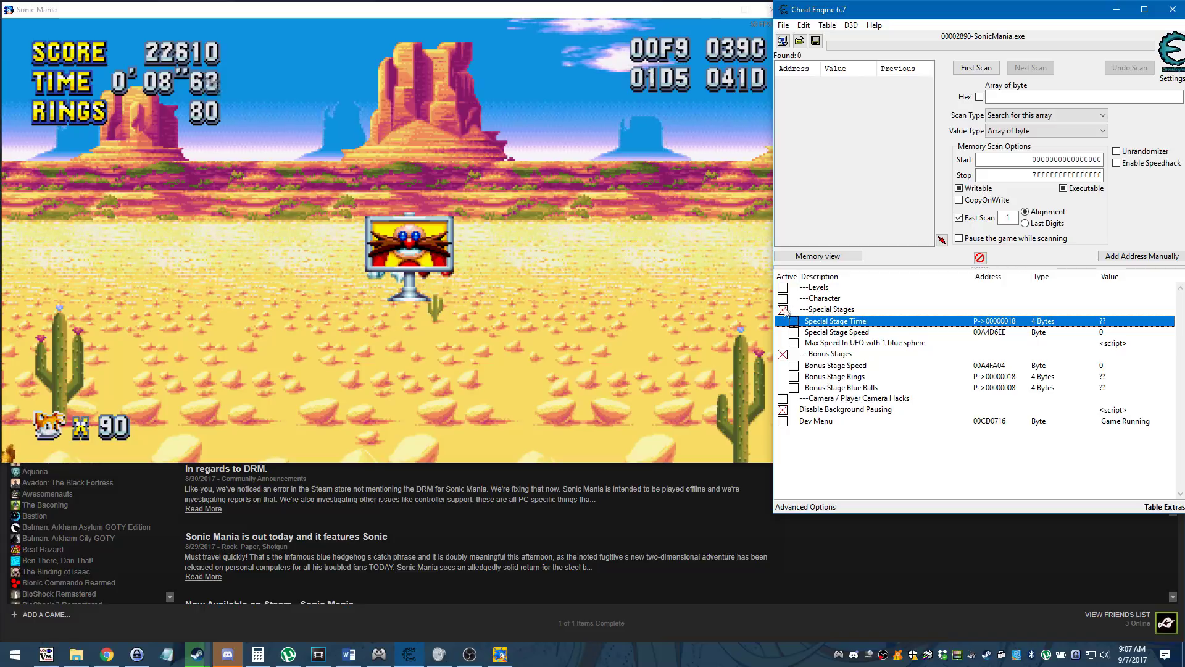
left_click(783, 299)
scroll(788, 453, "down", 3)
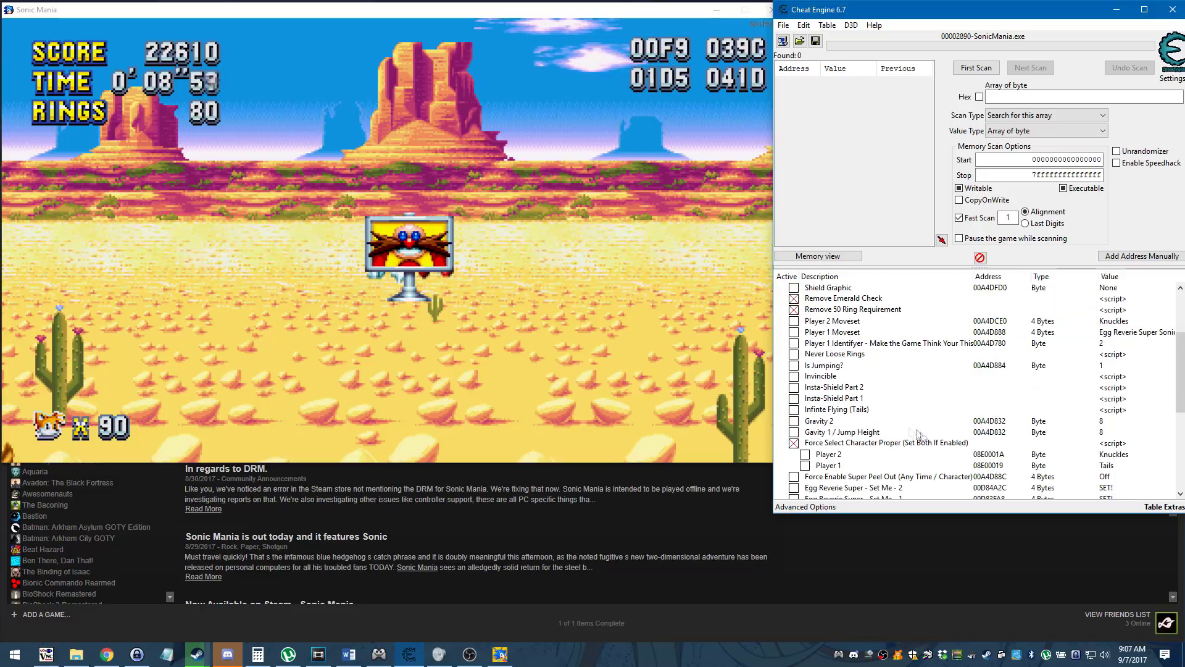
scroll(786, 454, "down", 5)
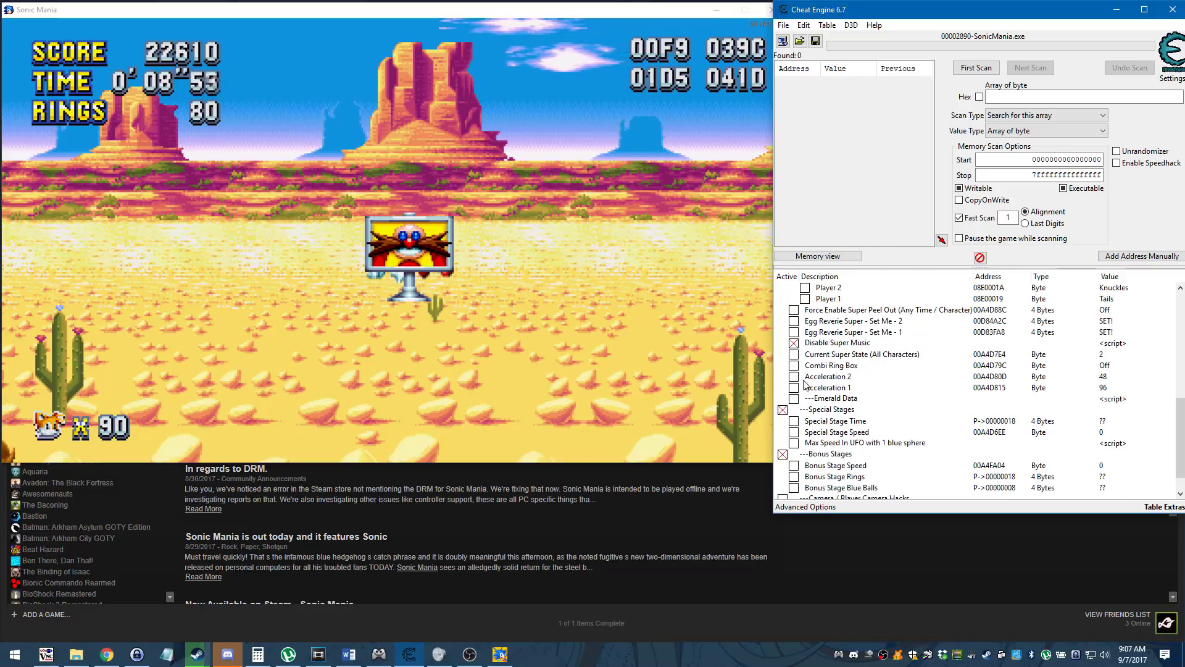
left_click(794, 399)
- Set the Yellow Emerald value to 0
scroll(912, 361, "down", 2)
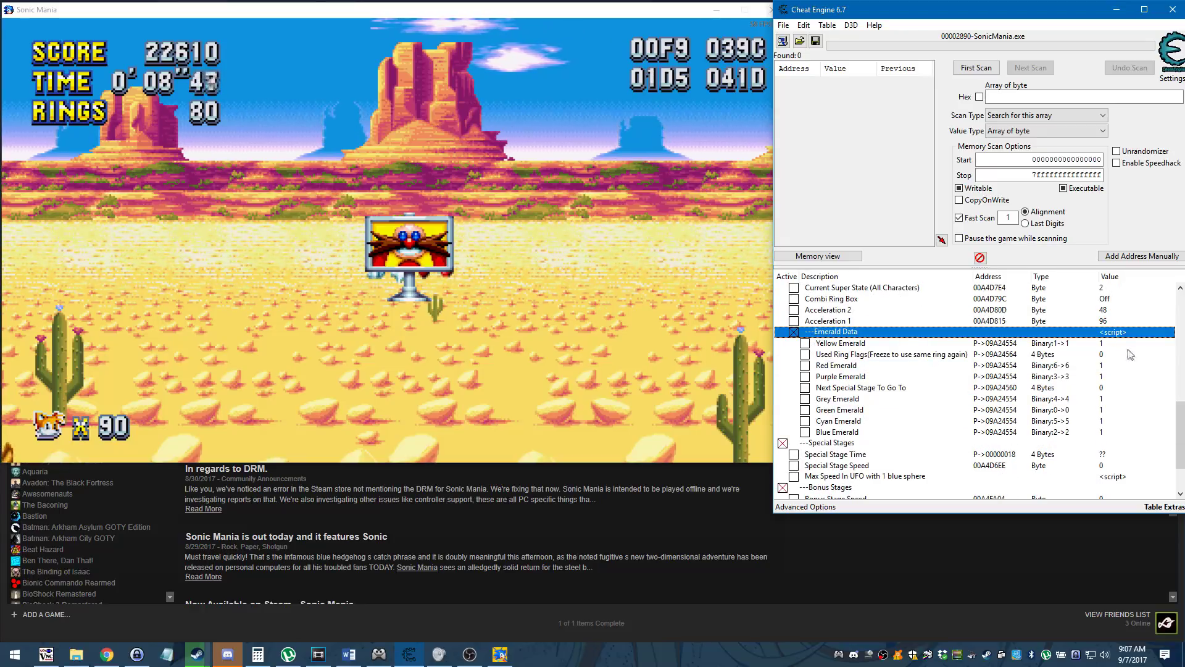
double_click(1102, 344)
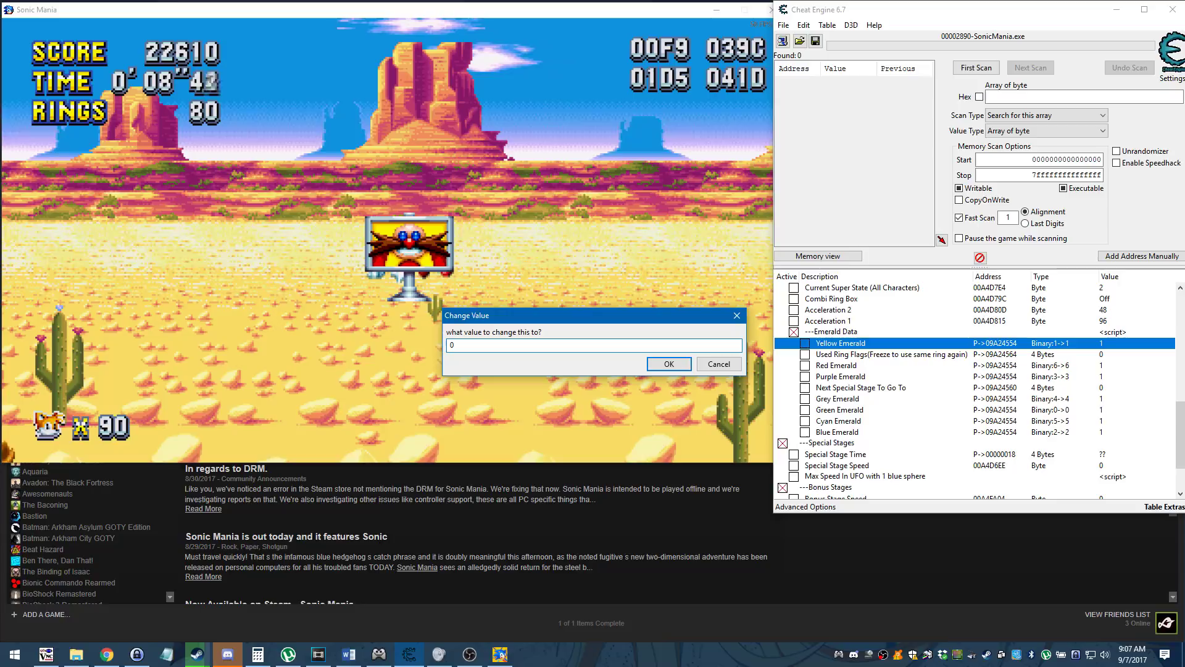
type("0")
key("Return")
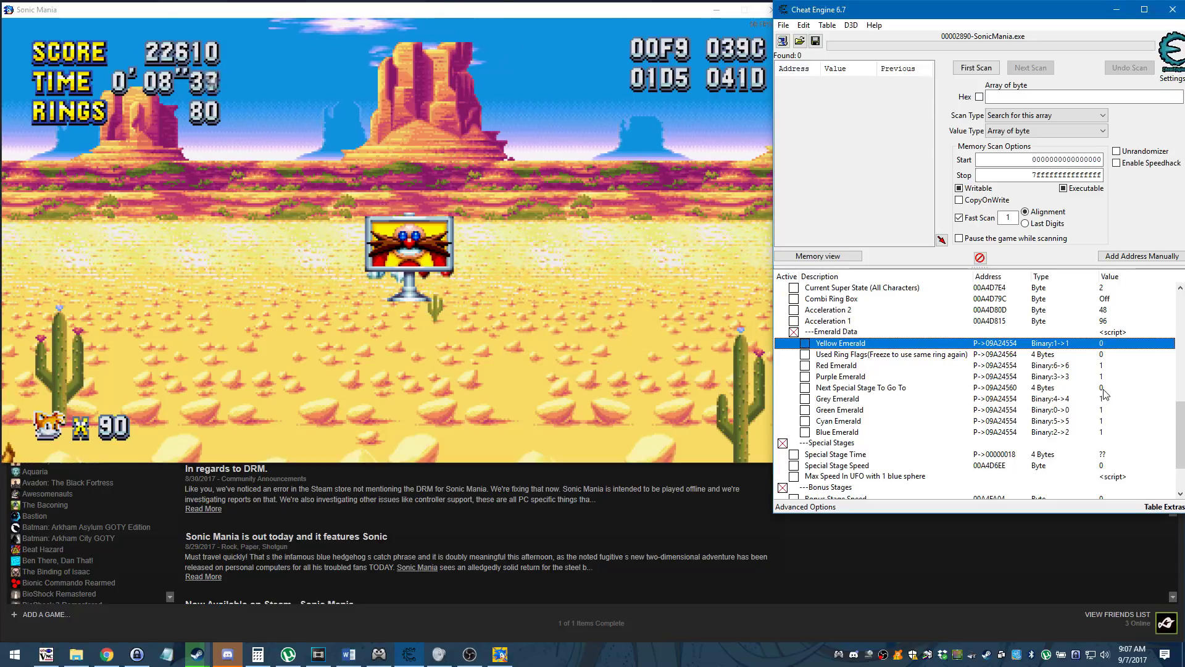
- Check the game, then turn off the Special Stages group
scroll(849, 429, "down", 2)
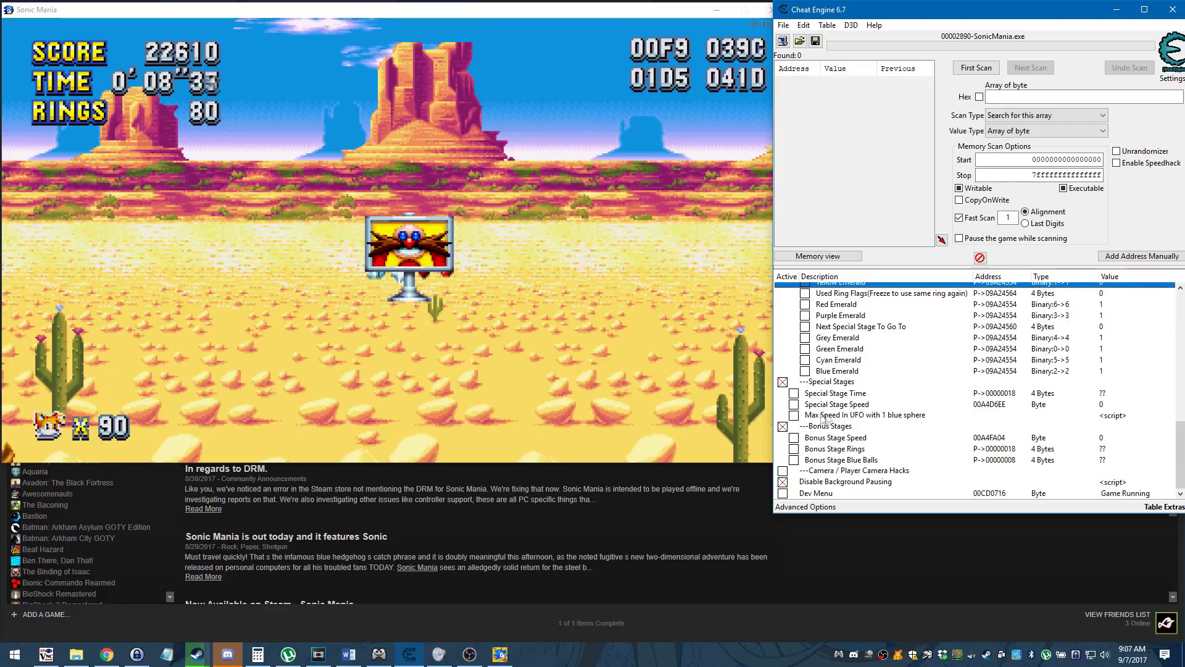
left_click(579, 309)
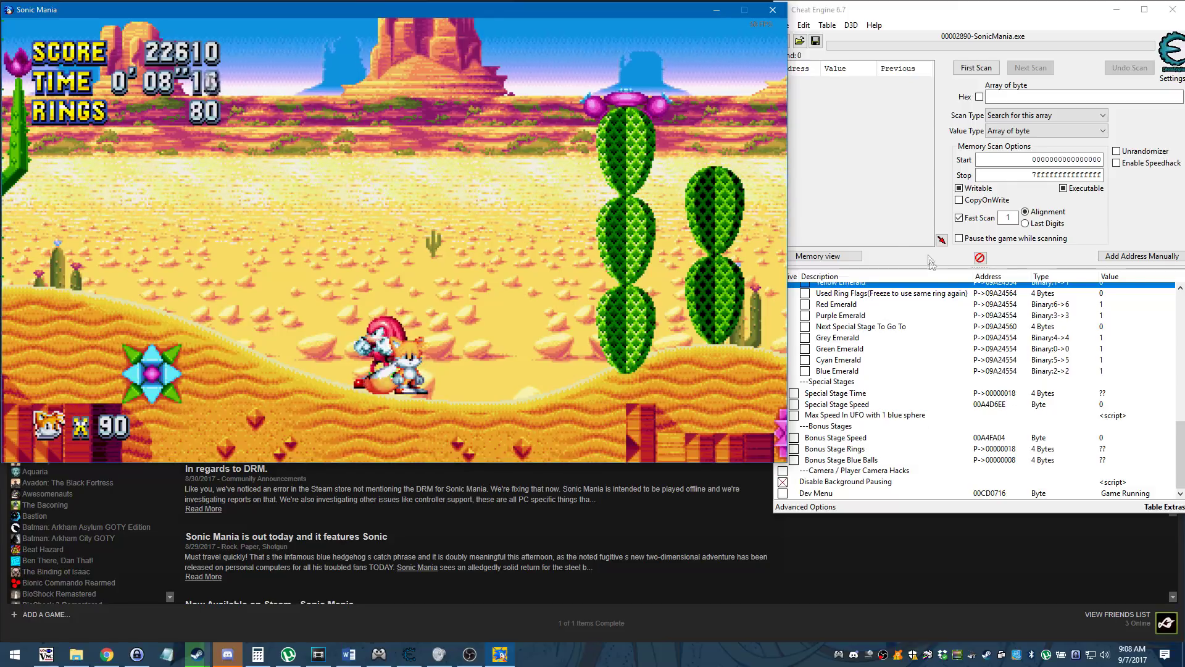
left_click(884, 262)
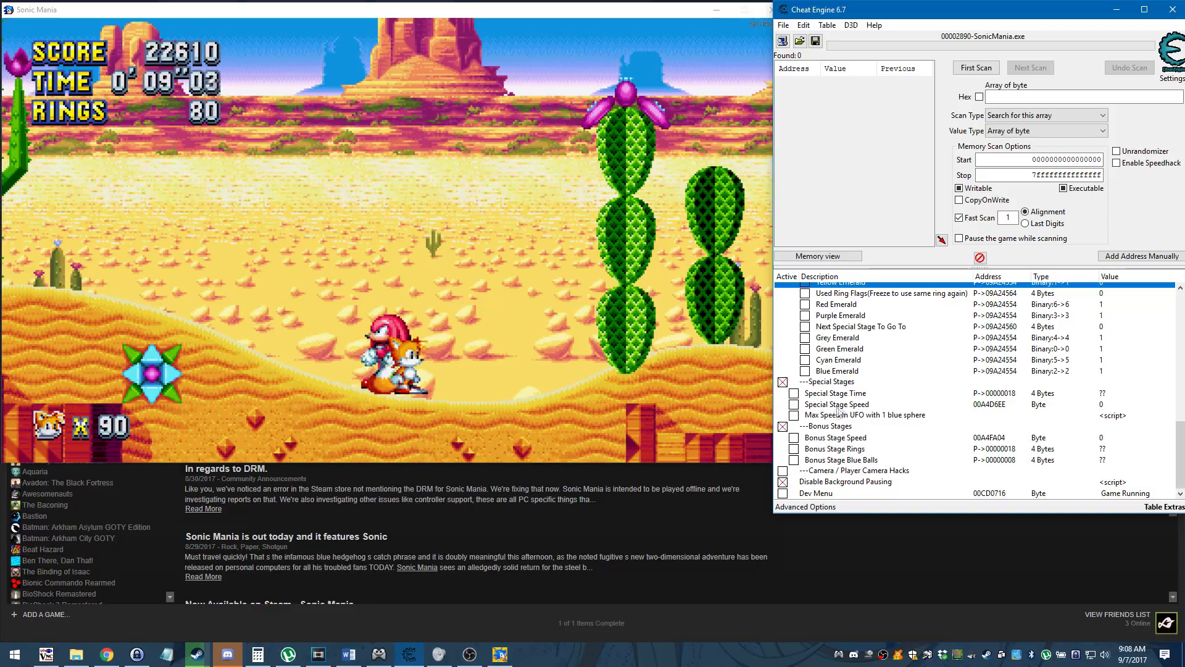
left_click(784, 382)
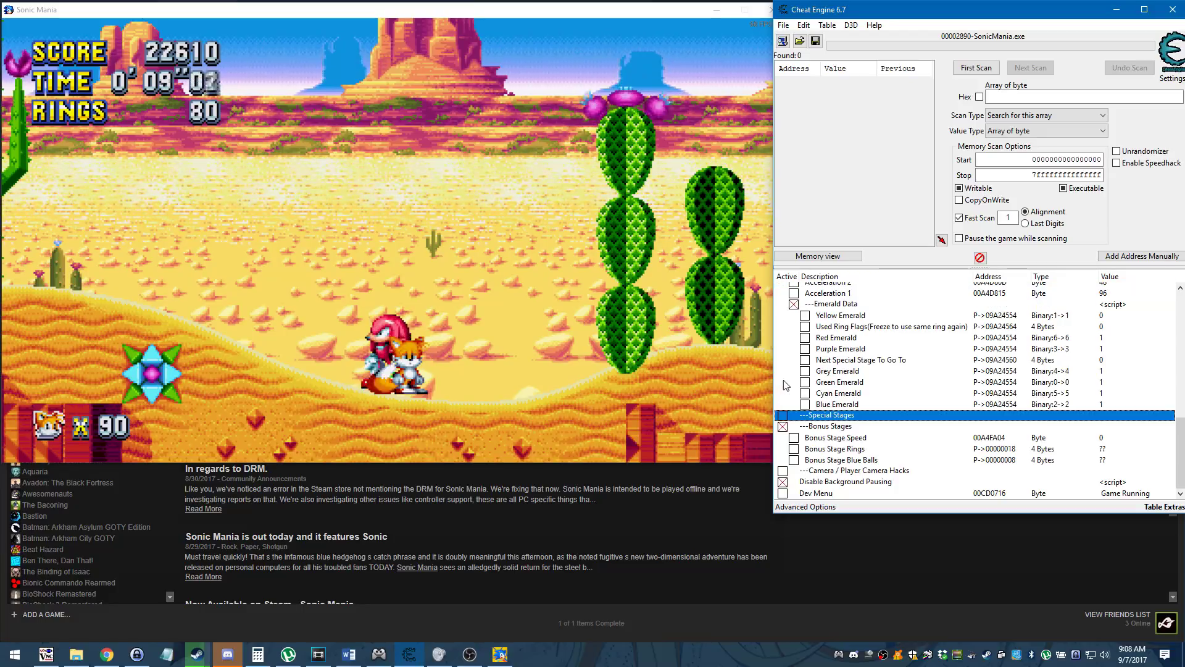
- Turn off Bonus Stages and enable the Camera / Player Camera Hacks group
left_click(783, 427)
left_click(783, 470)
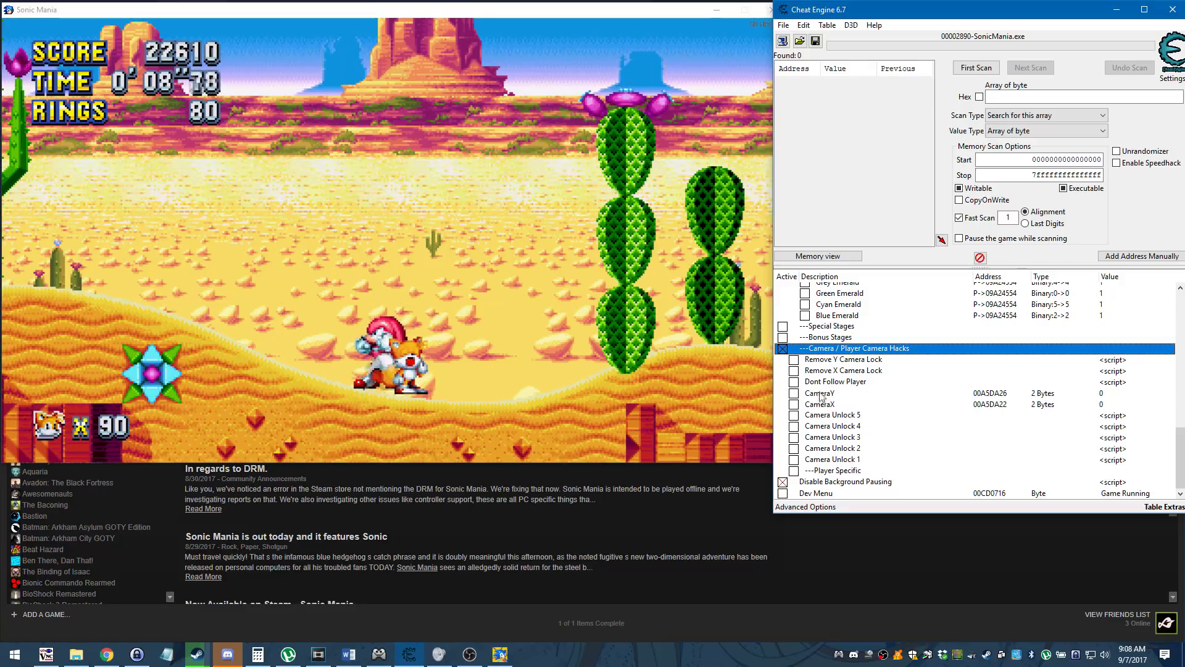
- Enable Camera Unlock 5 through Camera Unlock 1
left_click(794, 414)
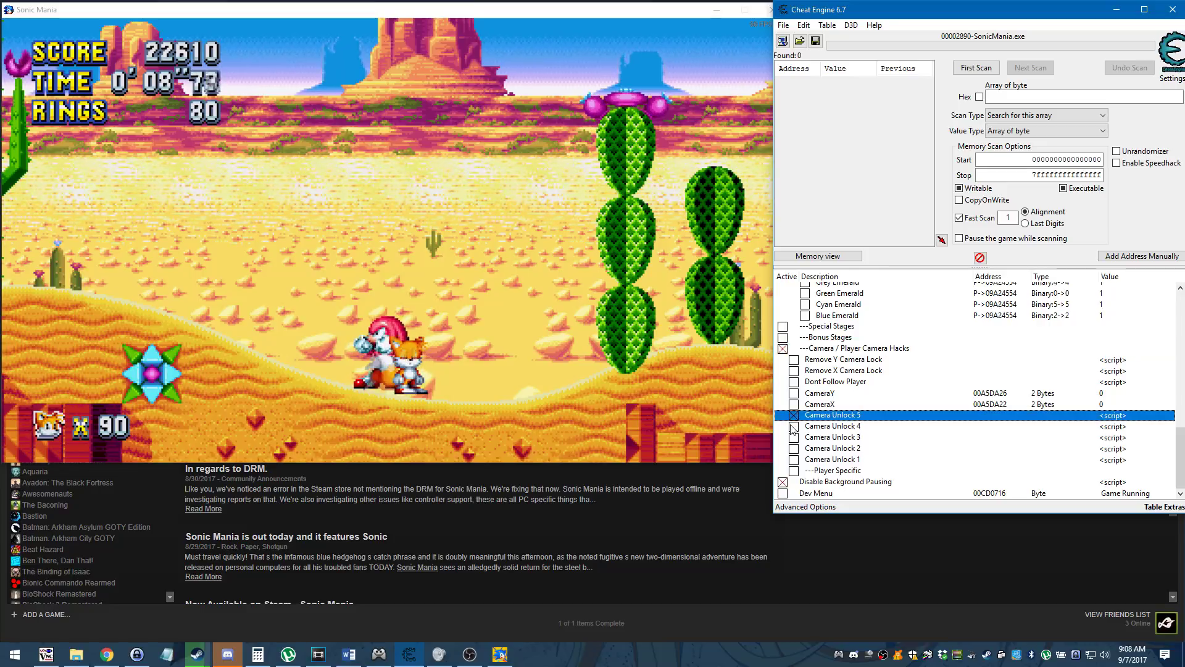
left_click(794, 426)
left_click(794, 437)
left_click(794, 448)
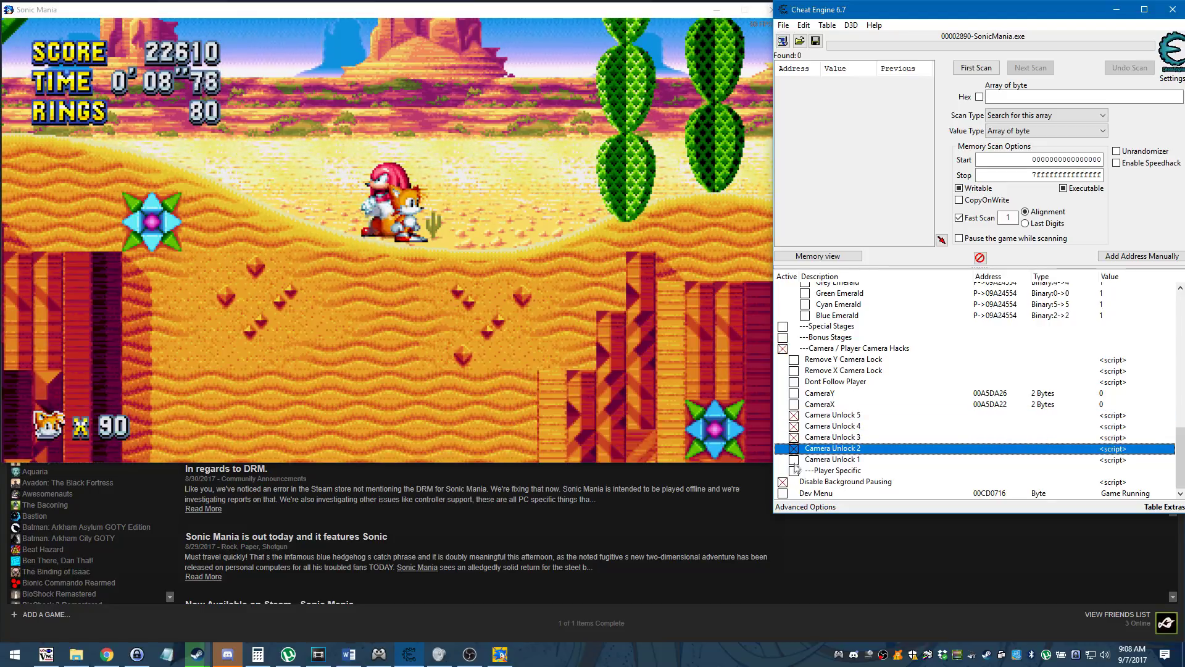
left_click(795, 460)
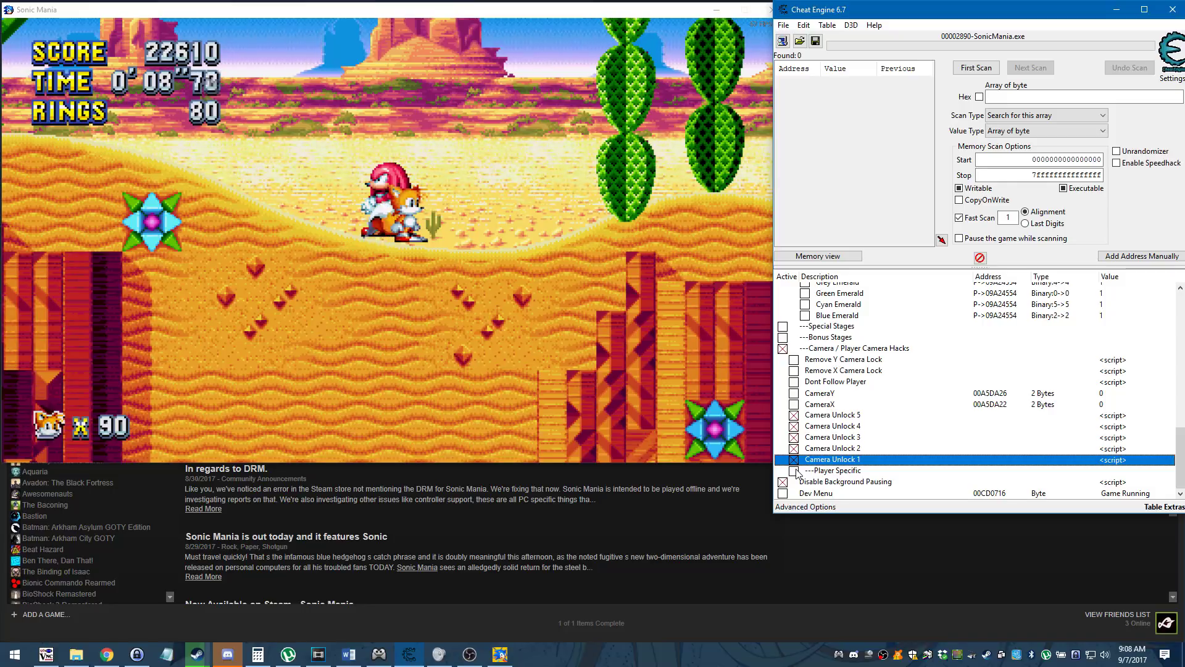
- Enable the Player Specific group and its Unlock 1 through Unlock 6 scripts
left_click(795, 470)
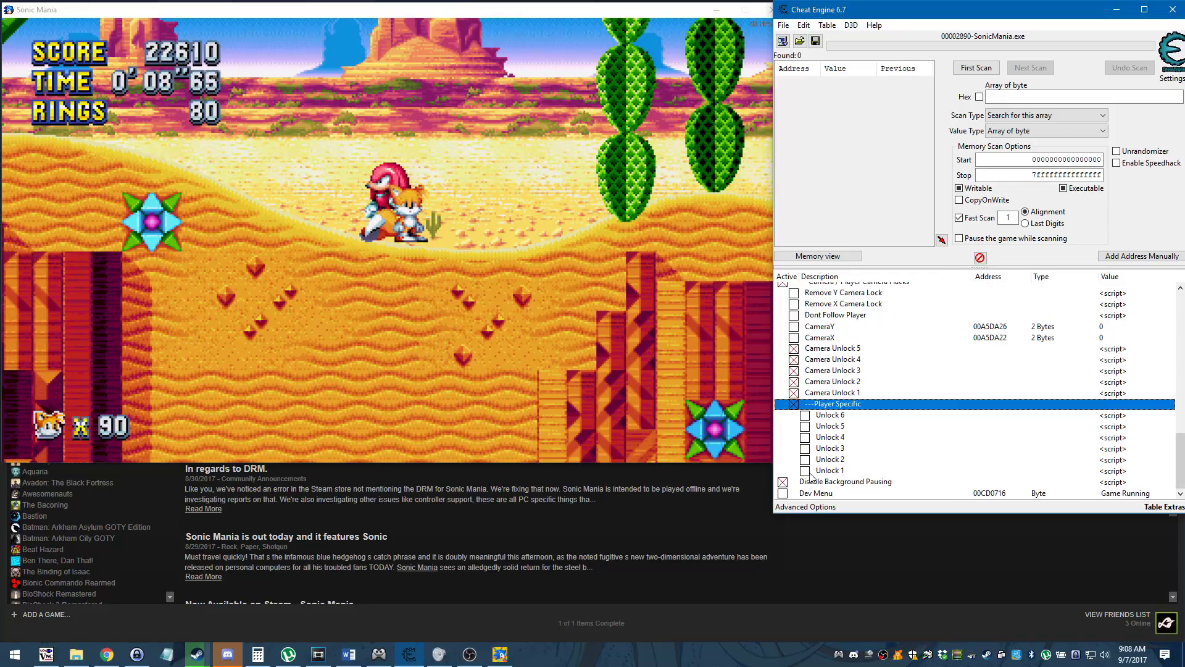
left_click(806, 471)
left_click(806, 459)
left_click(806, 448)
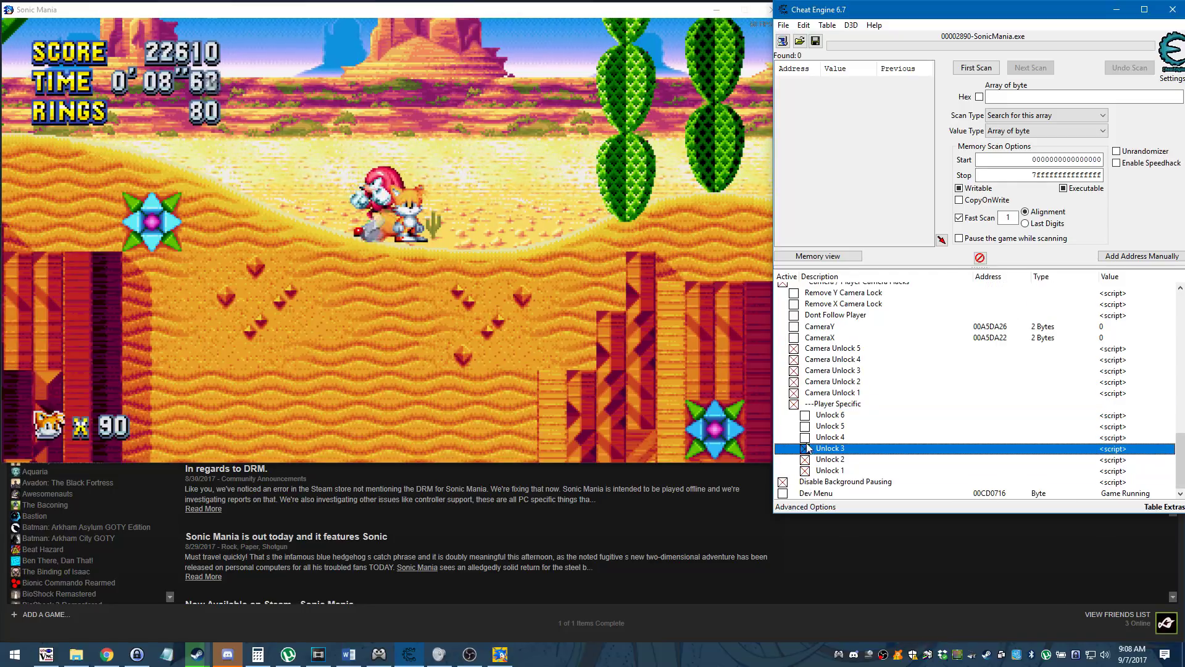
left_click(806, 438)
left_click(806, 426)
left_click(806, 414)
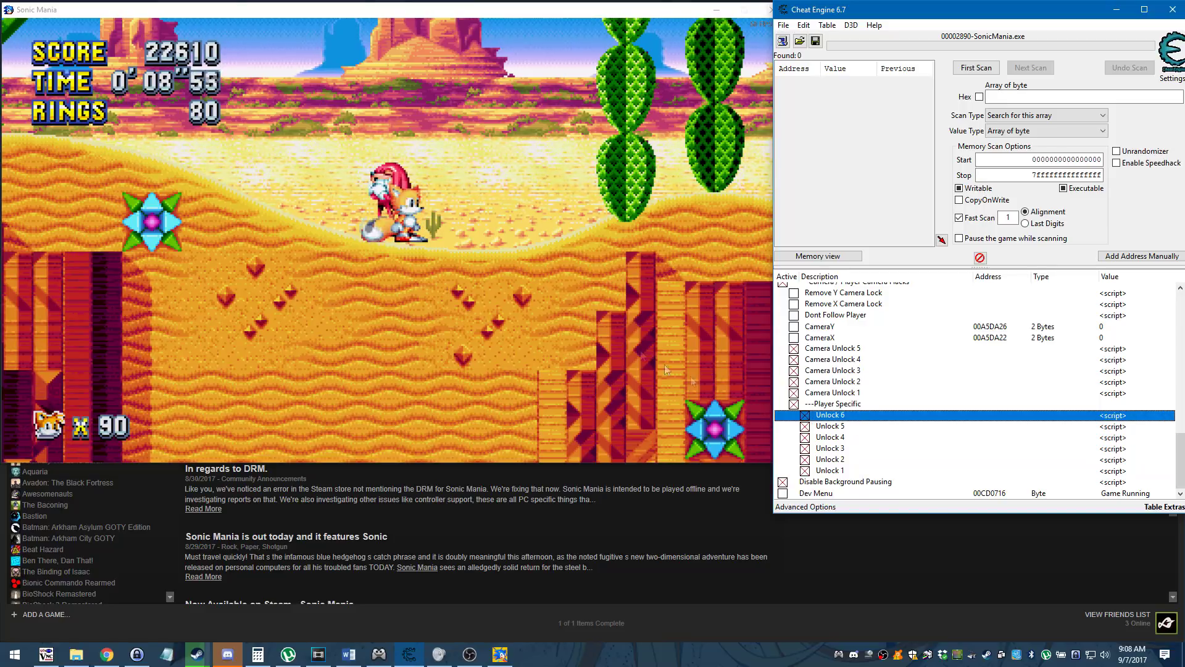
- Fly Tails left, right and upward in the game to test the unlocked camera
left_click(556, 291)
key("Left")
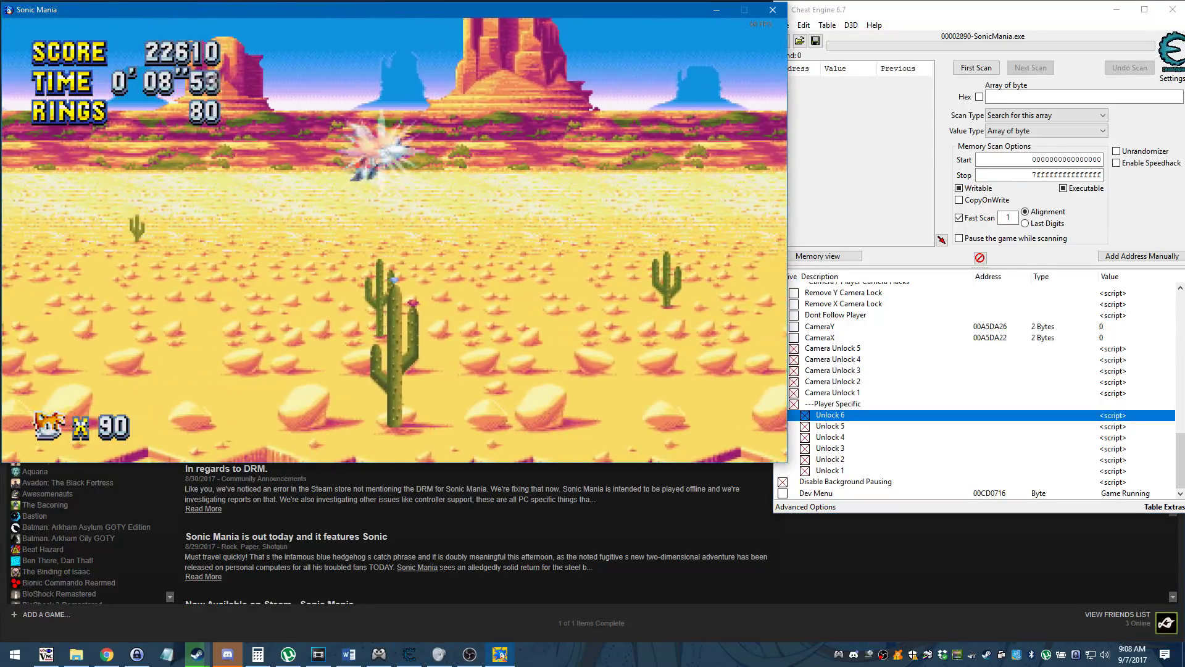
key("Right")
key("Left")
key("a")
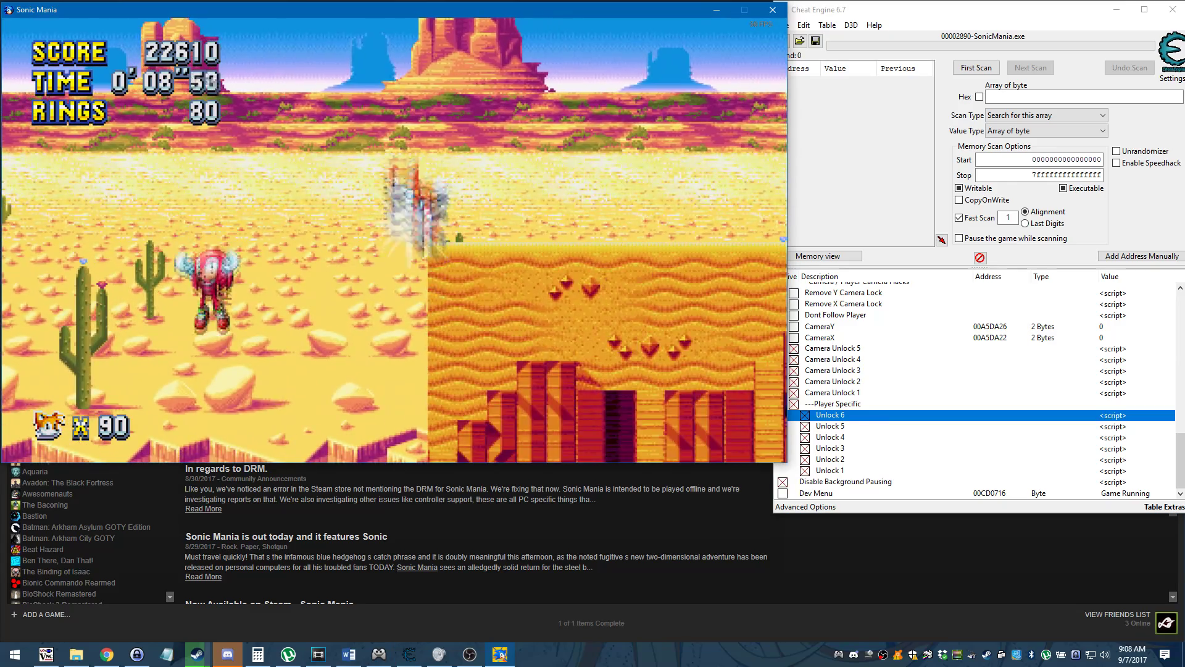
key("Right")
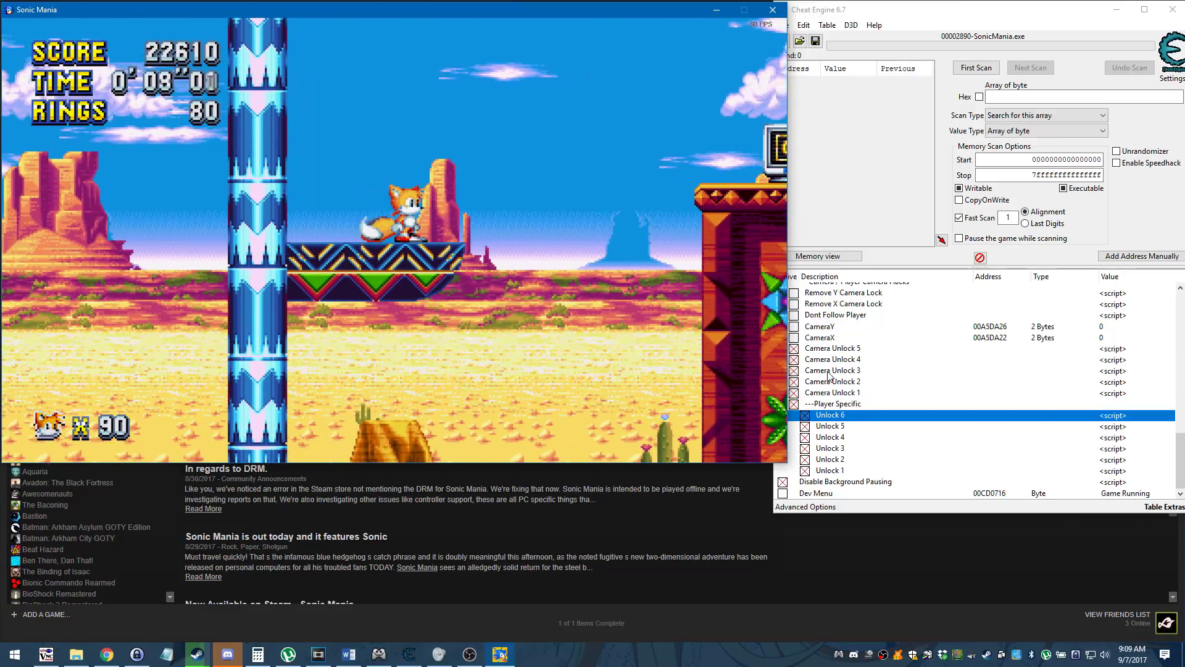
- Turn off Camera Unlock 5 through 1 and the Player Specific group
left_click(822, 350)
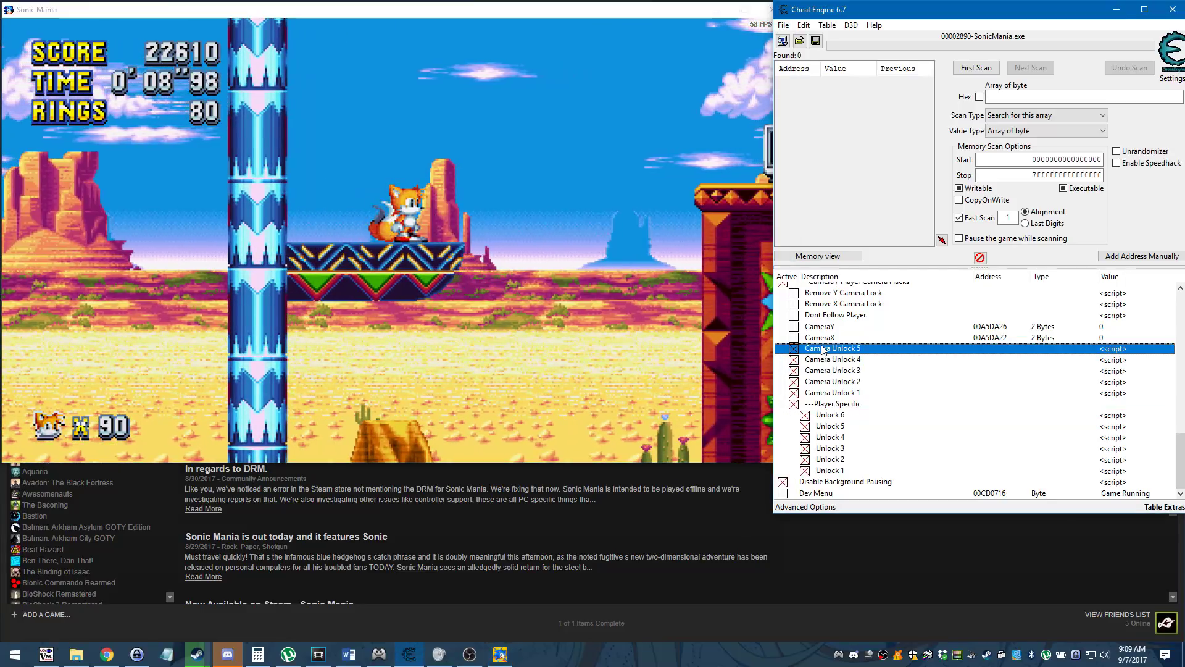
left_click(794, 360)
left_click(794, 372)
left_click(794, 382)
left_click(794, 393)
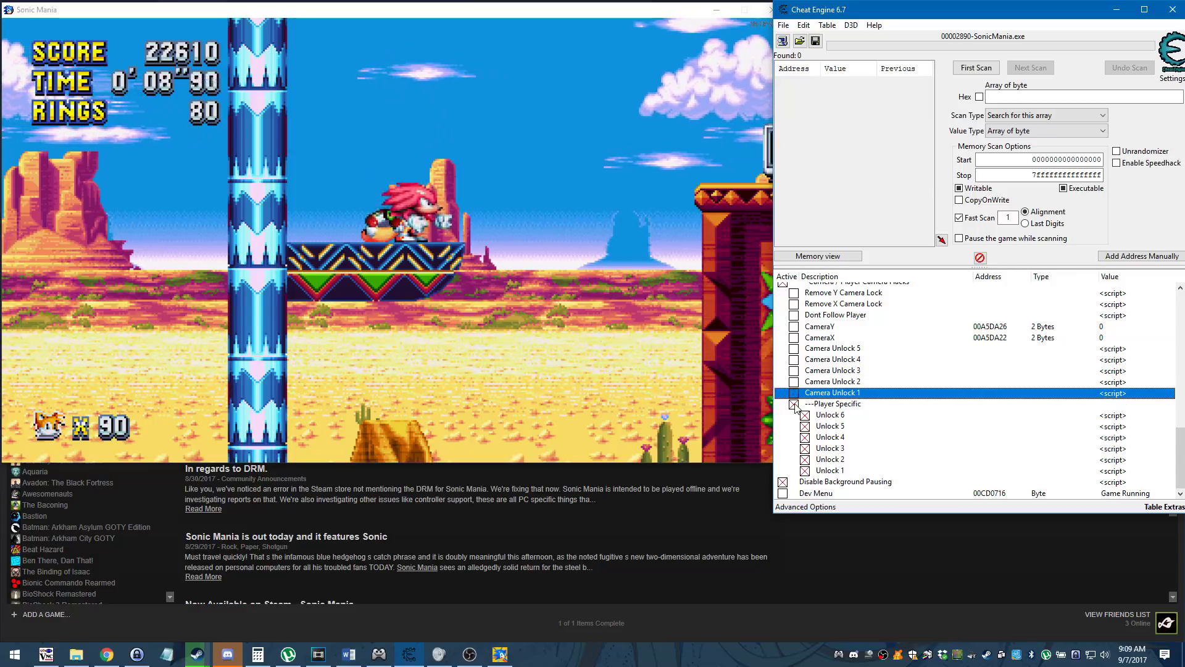
left_click(794, 404)
- Turn off Player Specific Unlock 1 through 6, then switch the group off again
left_click(794, 471)
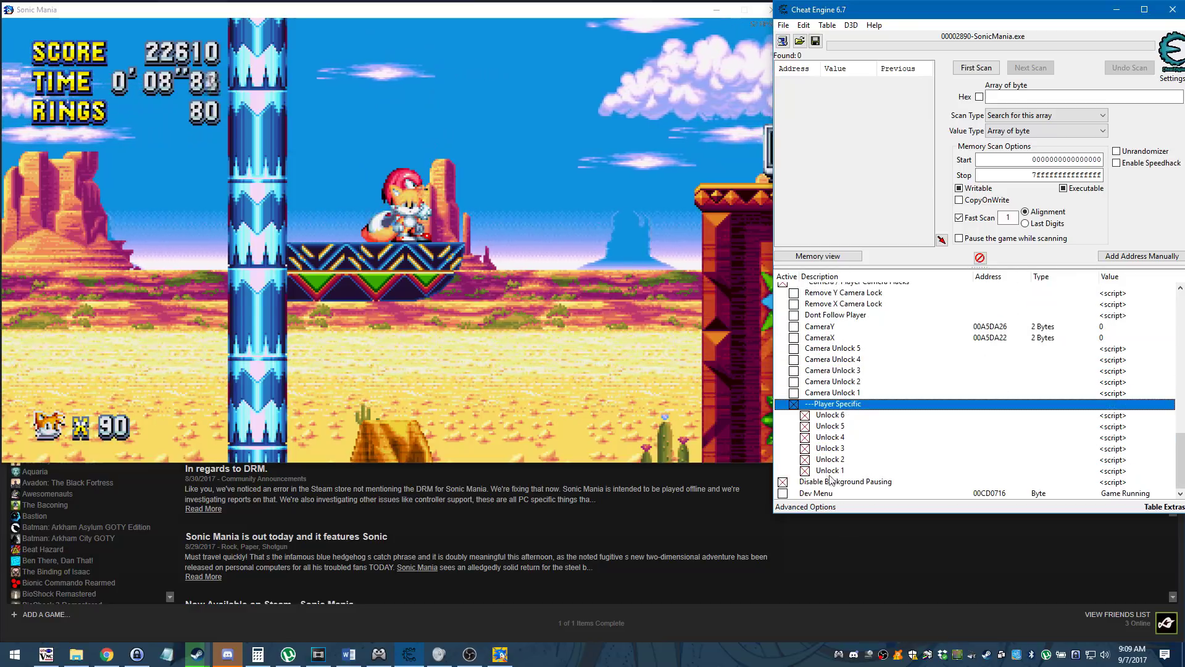
left_click(805, 471)
left_click(805, 459)
left_click(805, 448)
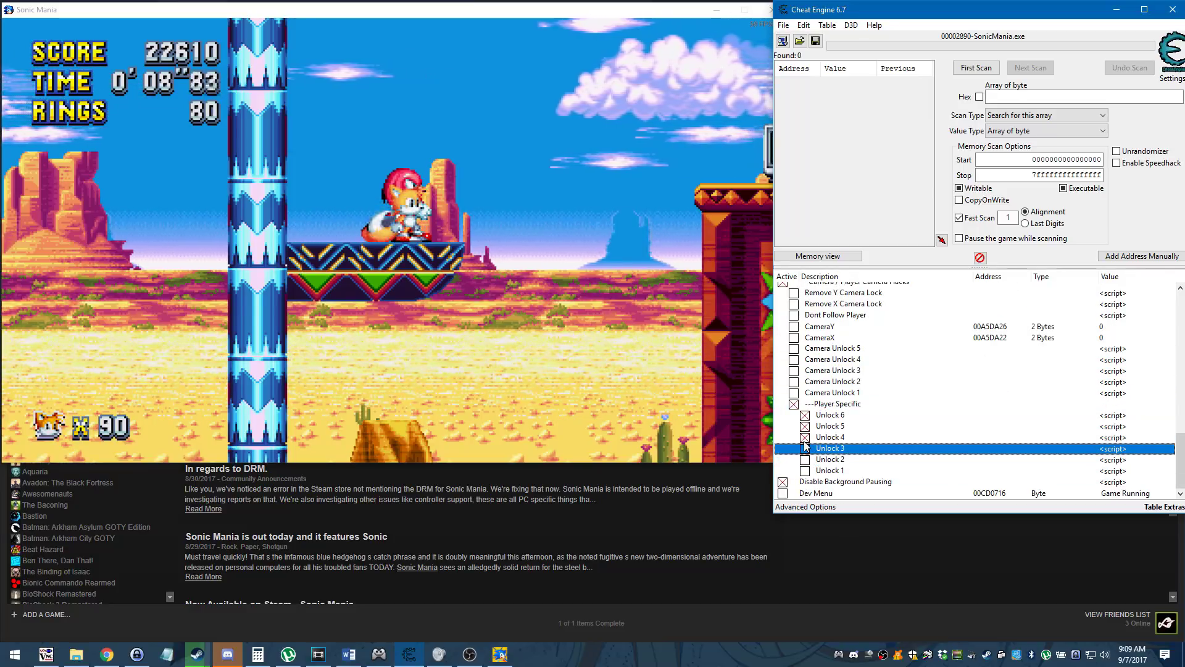
left_click(805, 437)
left_click(805, 426)
left_click(805, 415)
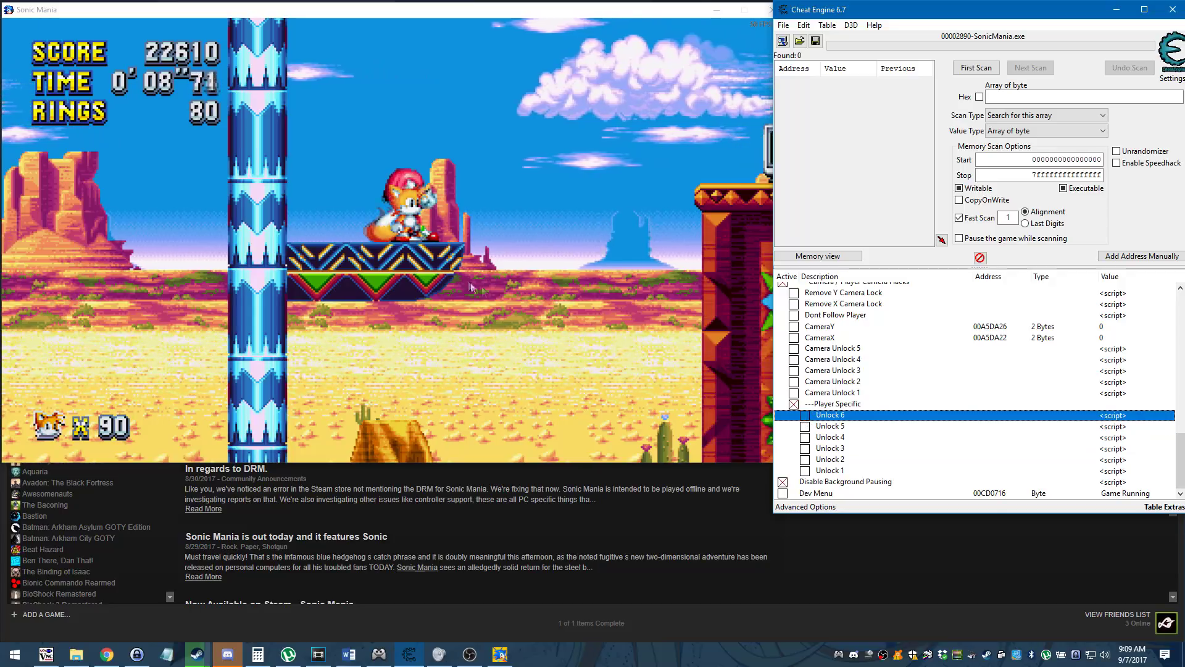
left_click(794, 404)
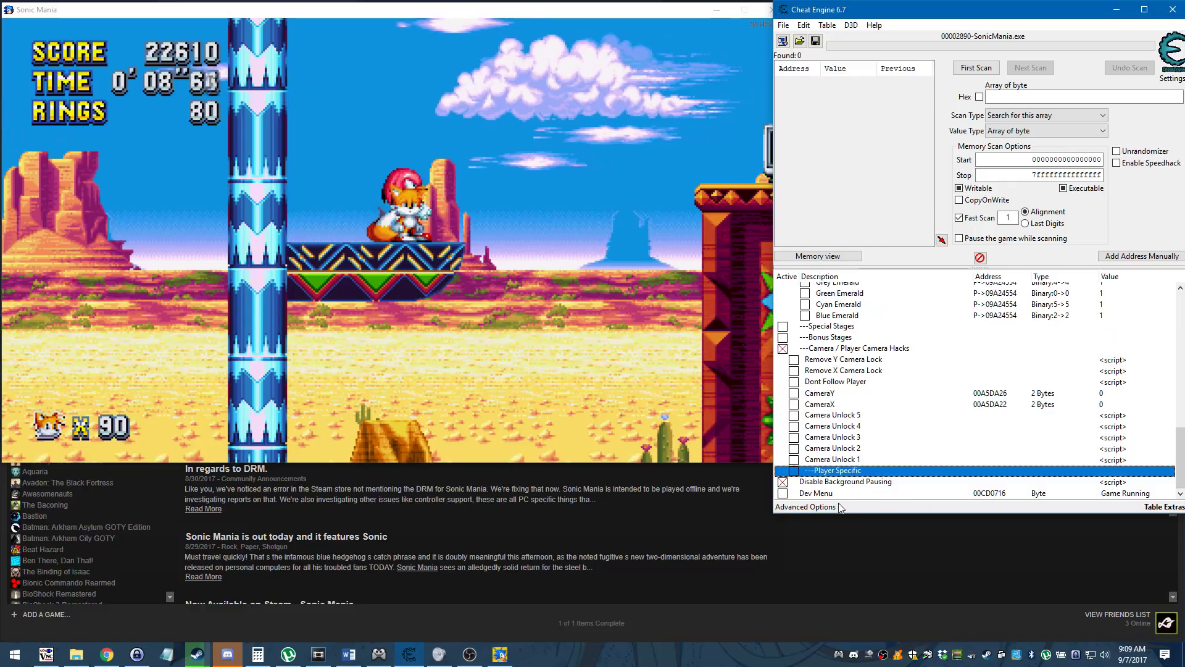
left_click(1130, 496)
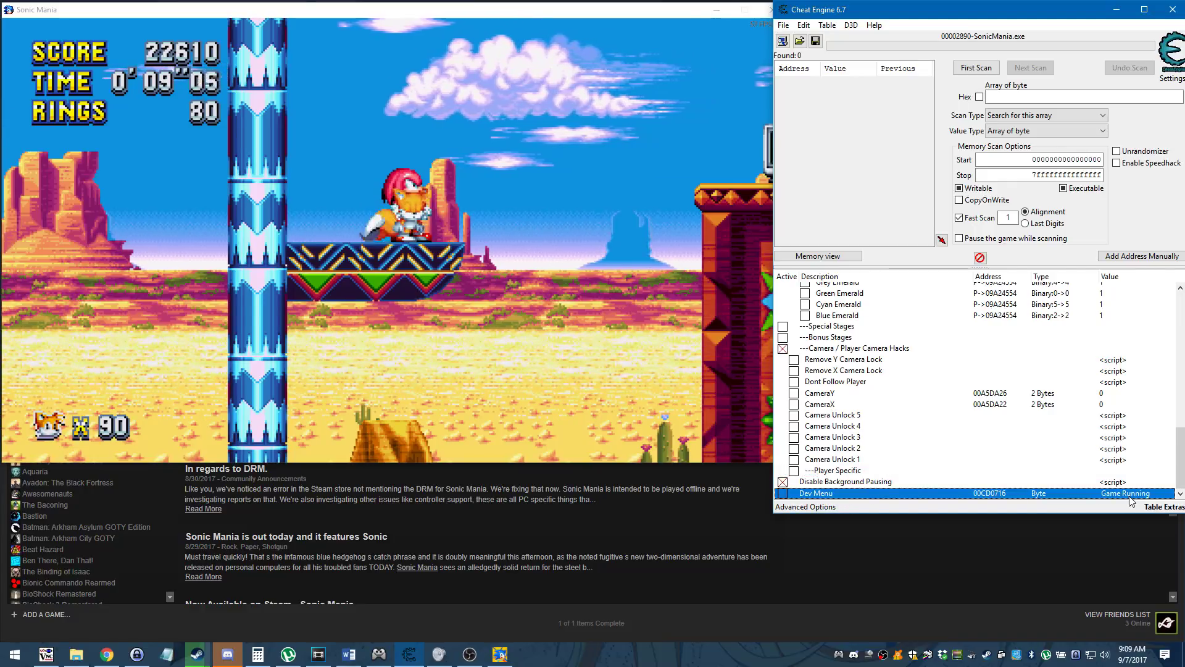
left_click(554, 296)
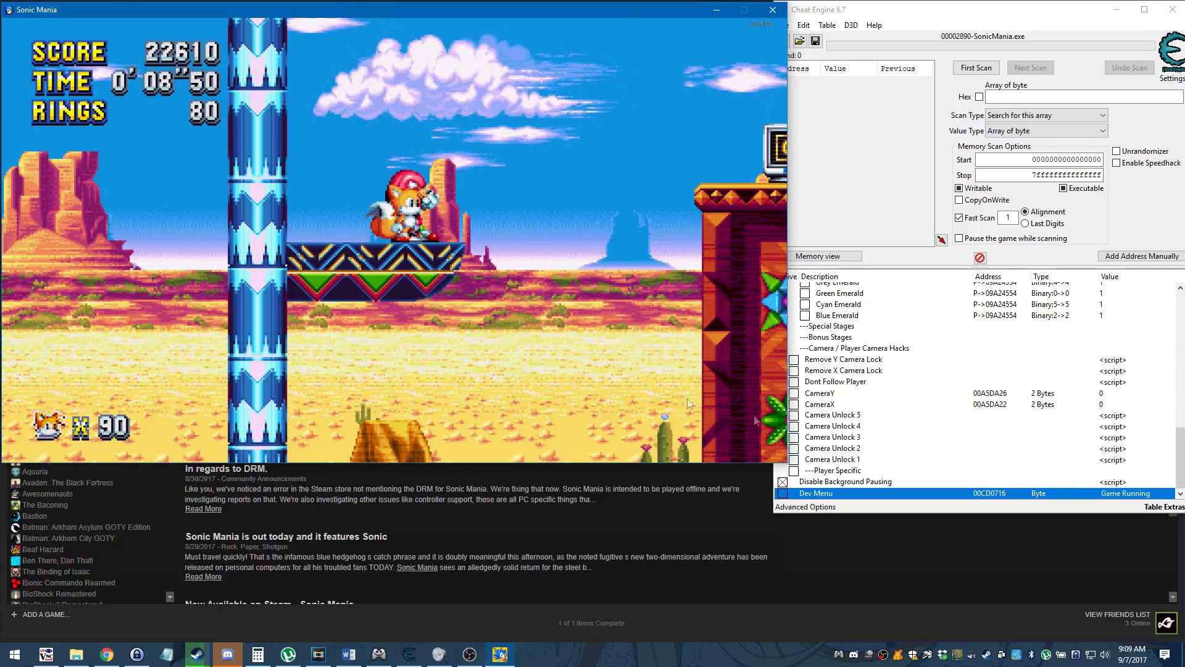
double_click(1105, 494)
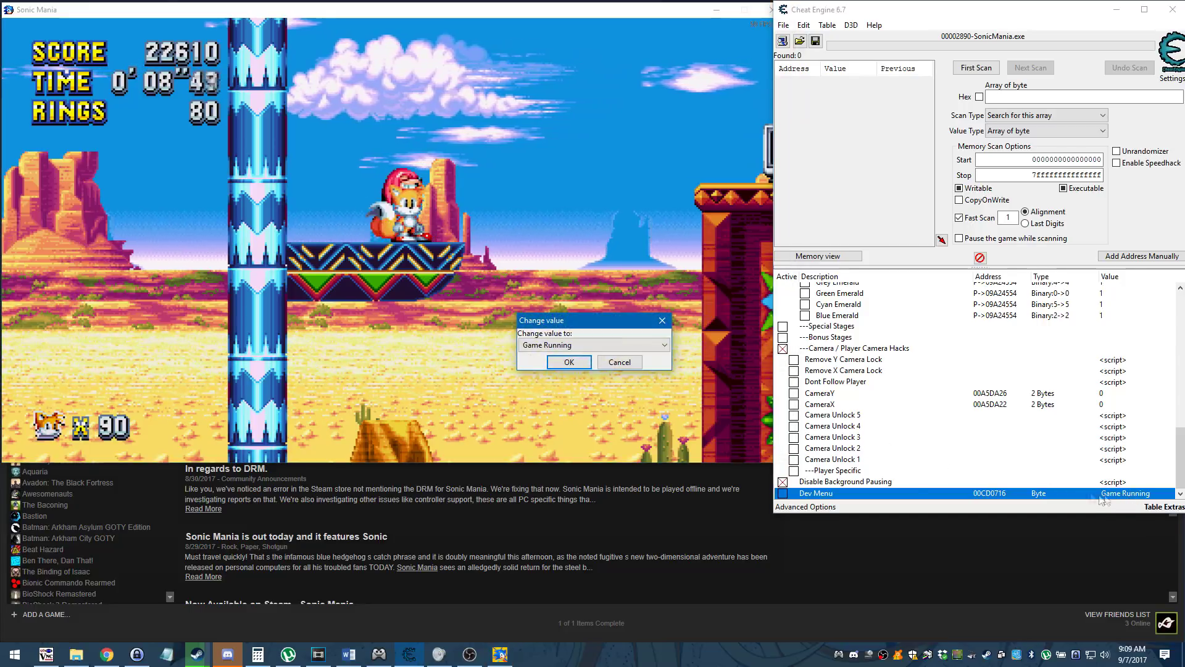
left_click(619, 363)
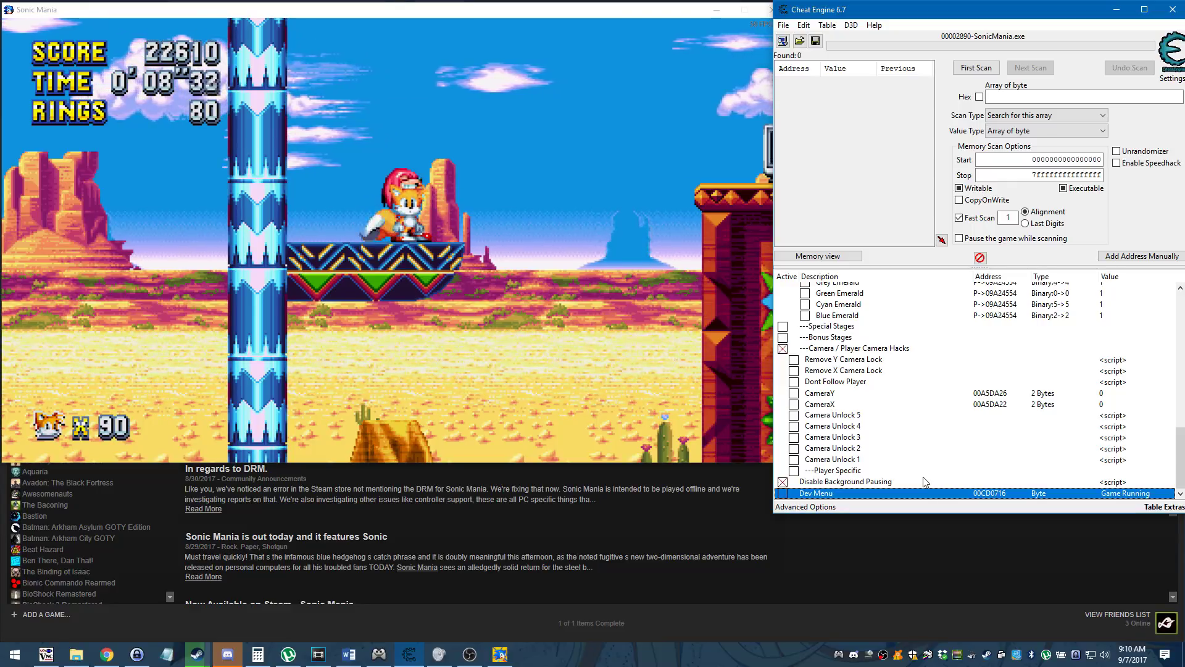
scroll(877, 464, "up", 10)
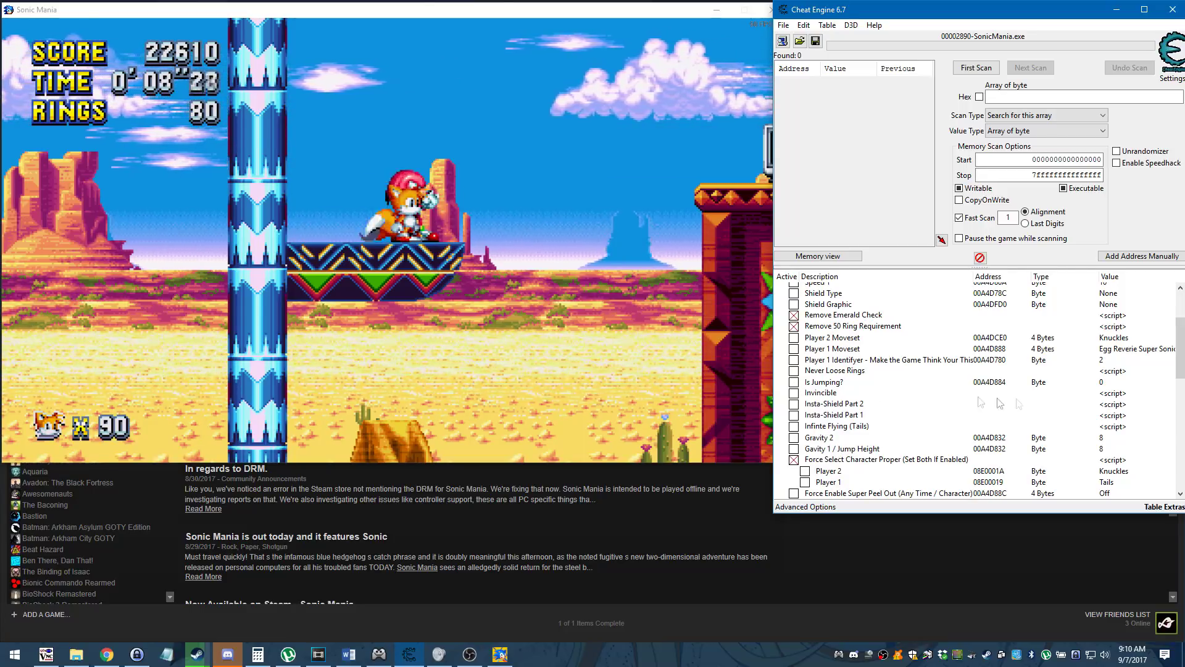
- Activate Is Jumping?, set it to 1, and jump Tails in the game
left_click(795, 383)
double_click(1107, 384)
type("1")
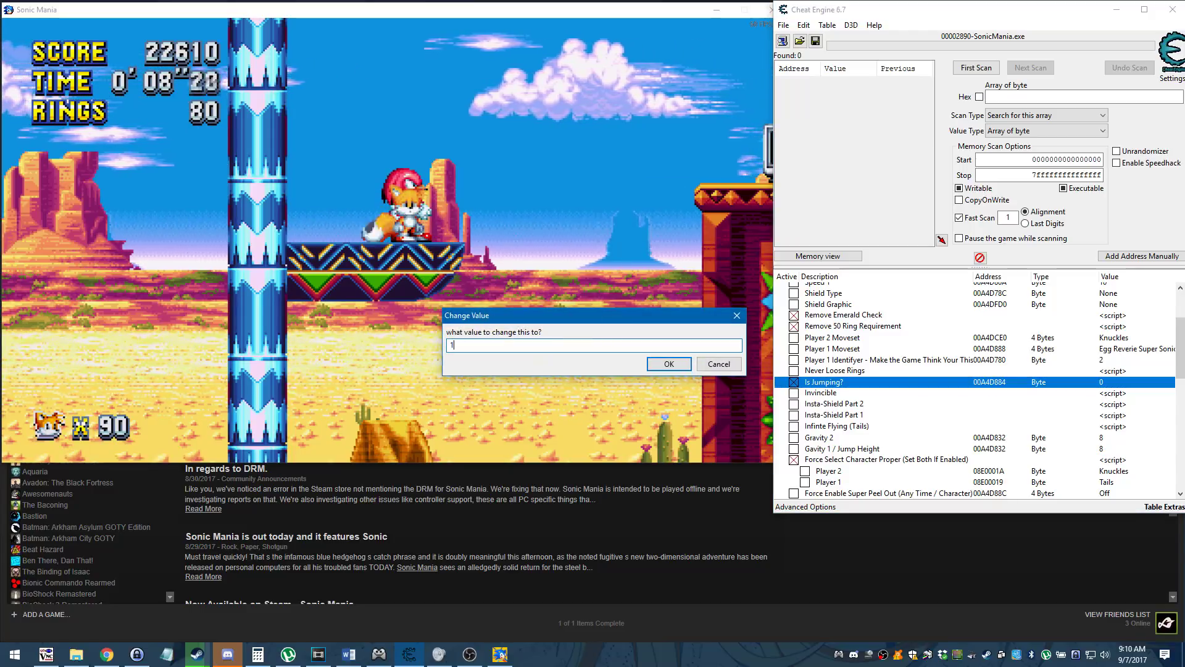
key("Return")
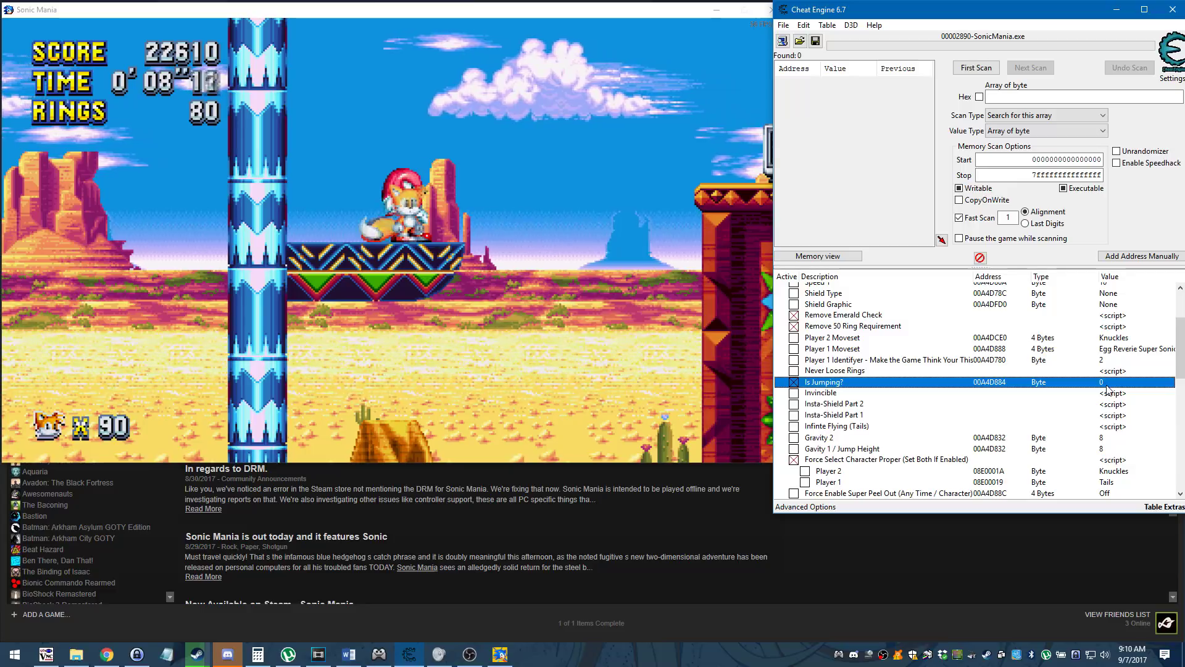
left_click(556, 312)
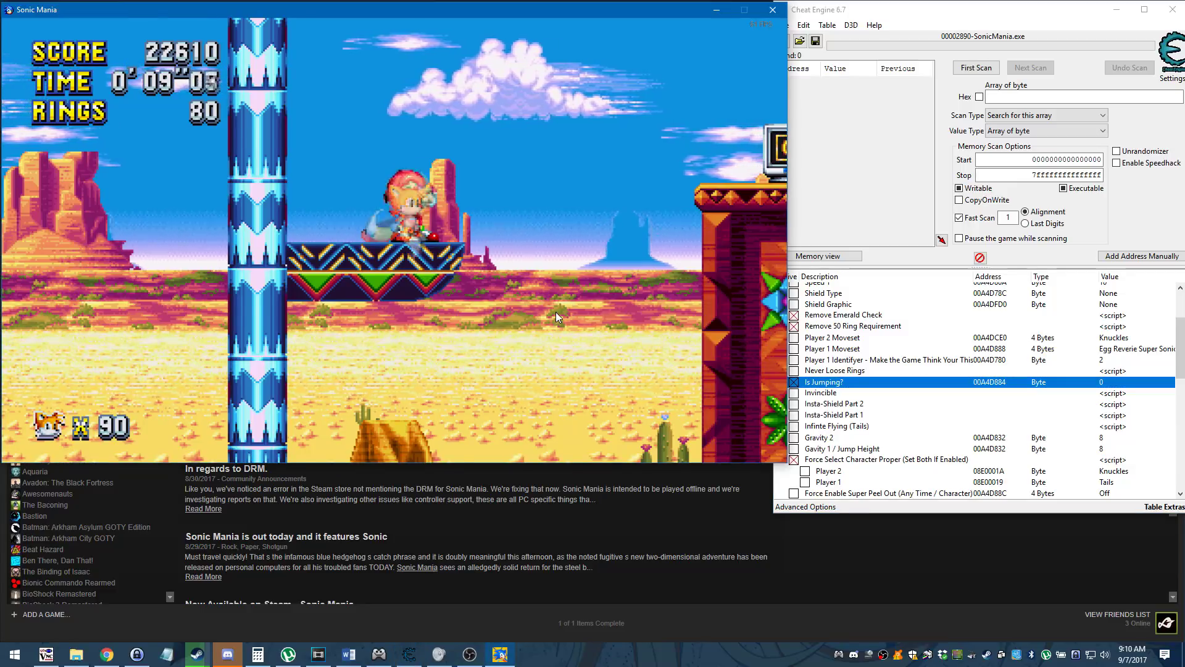
key("a")
key("a")
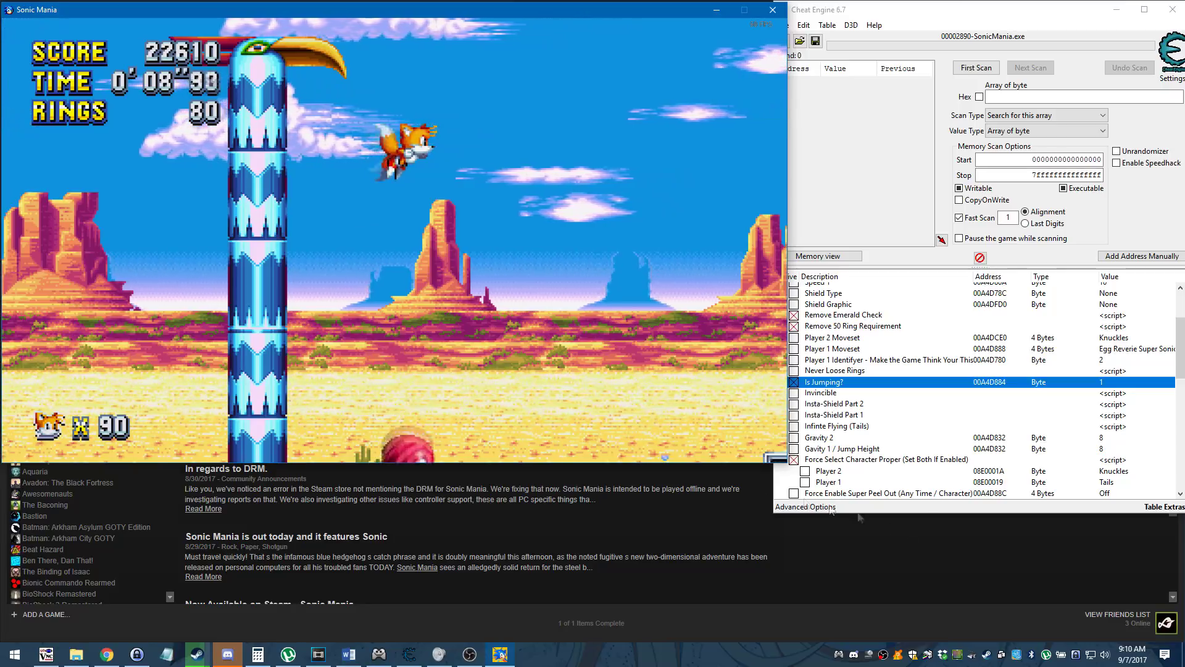
- Turn Is Jumping? off and jump Tails right onto the wooden ledge
left_click(793, 384)
left_click(614, 390)
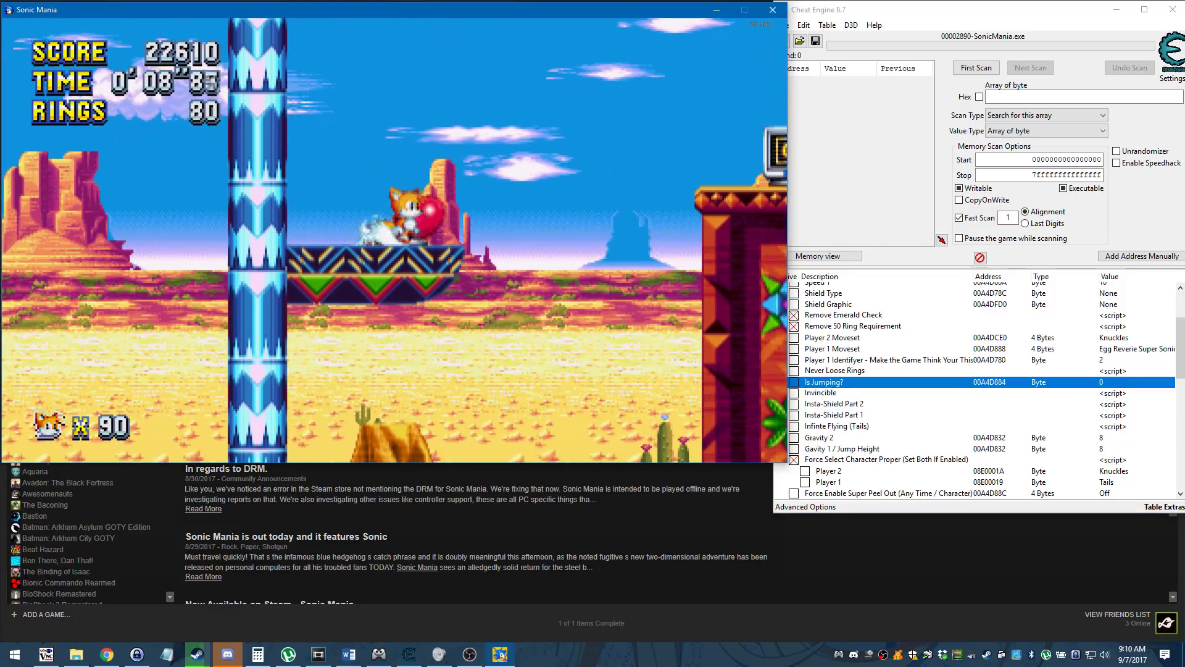
key("Right")
key("a")
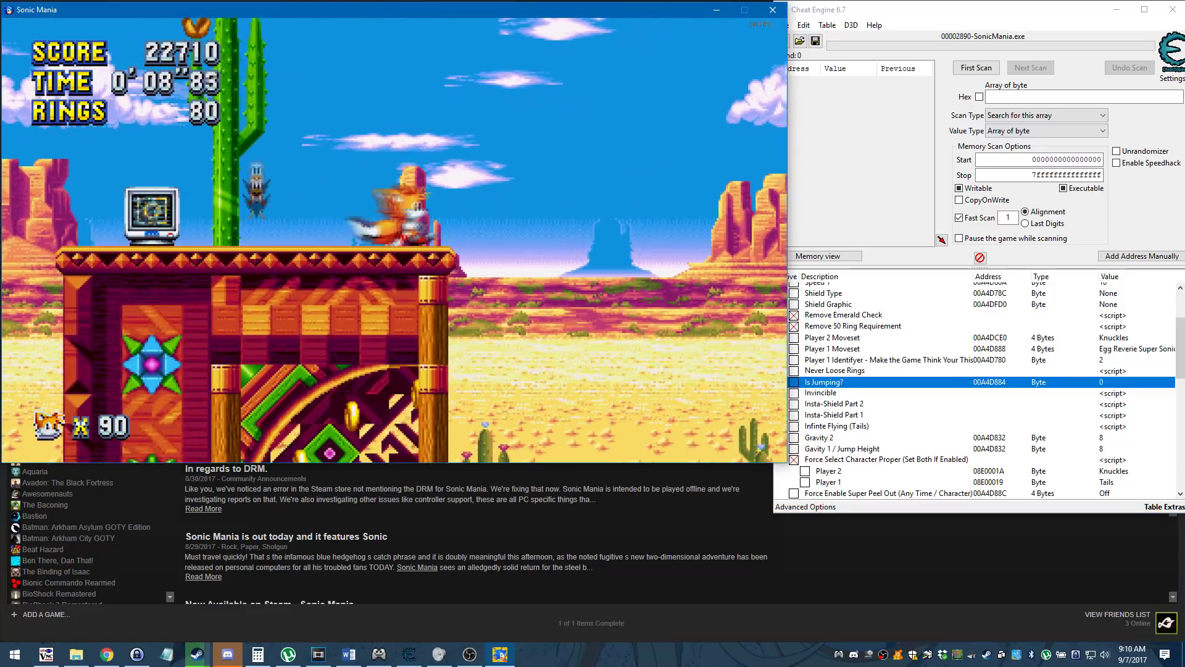
- Sort the table by the Active column and switch on the ---Character group
left_click(824, 415)
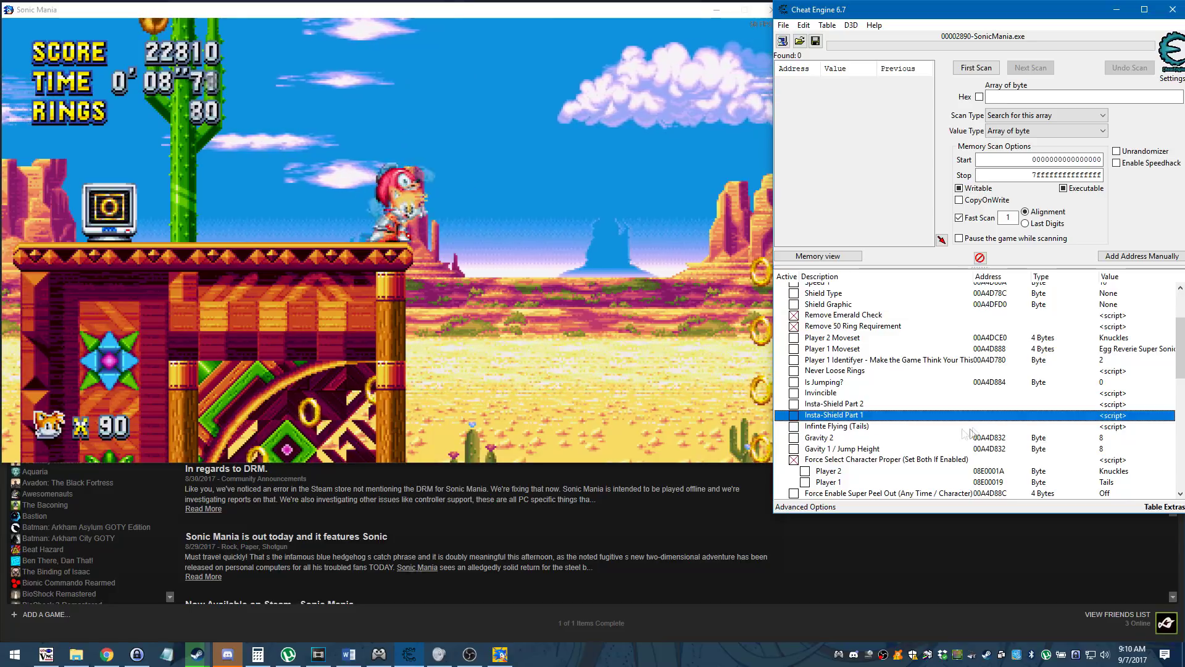
scroll(861, 401, "up", 3)
left_click(786, 277)
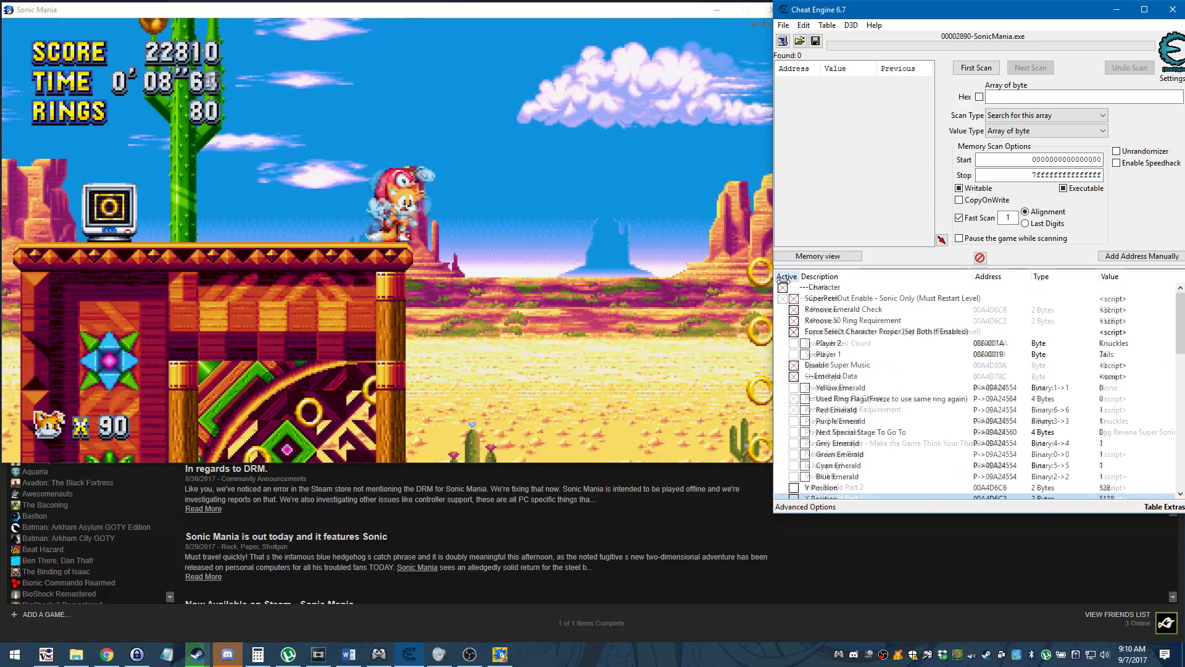
left_click(783, 287)
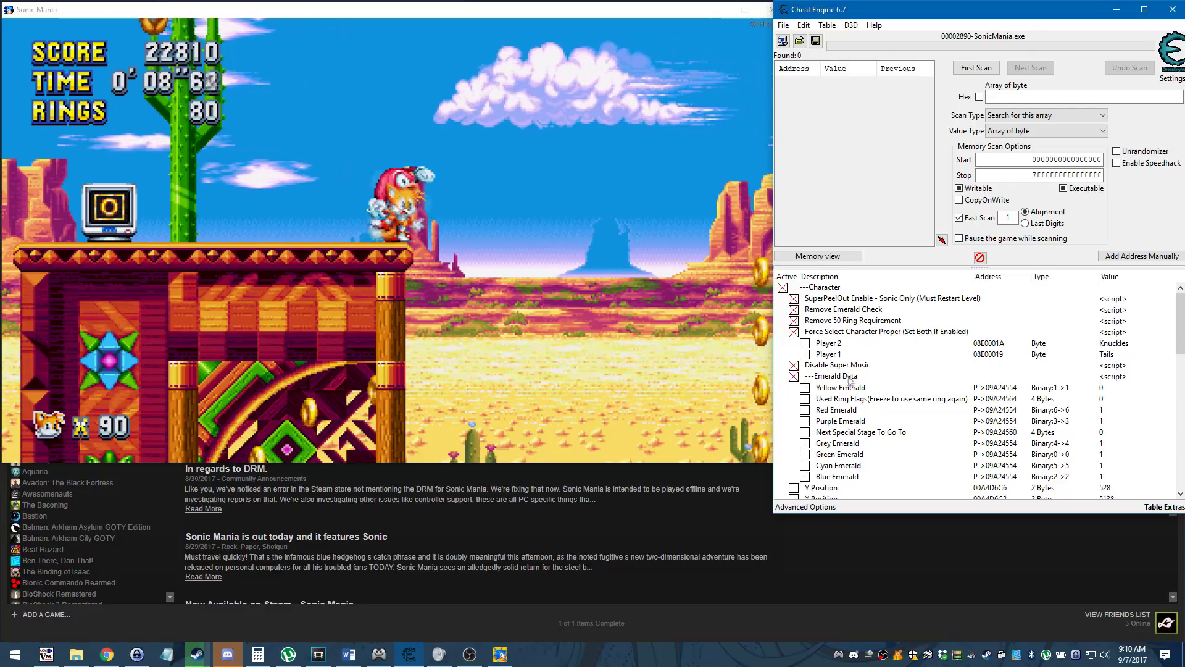
scroll(849, 395, "down", 8)
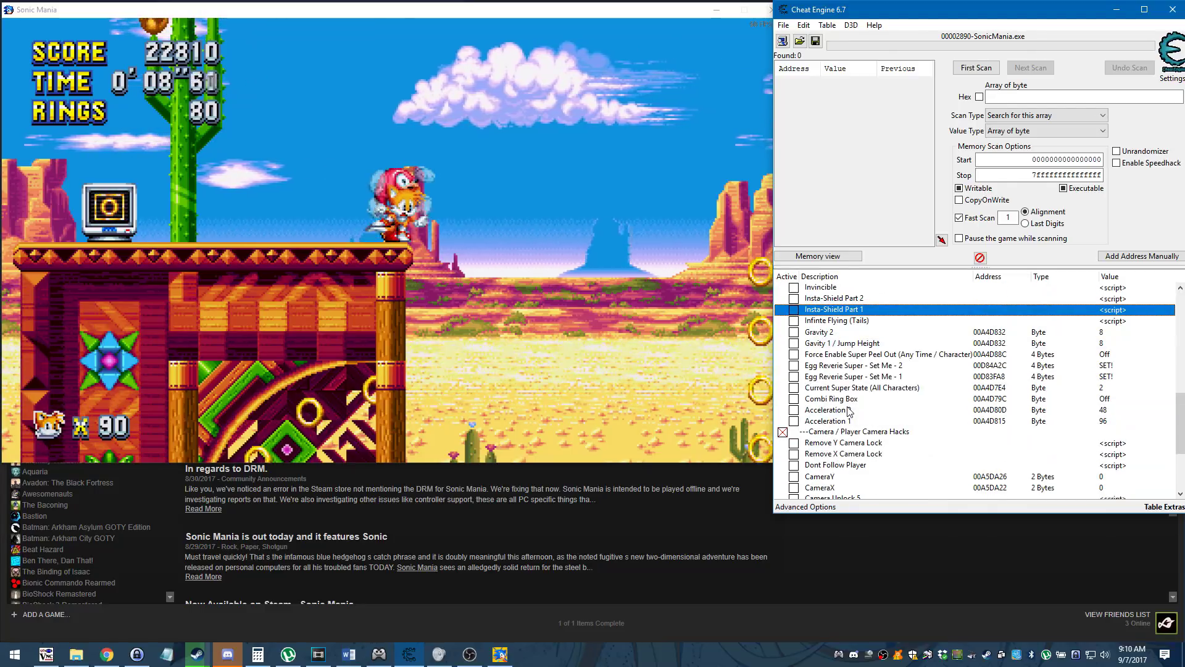
scroll(850, 411, "down", 4)
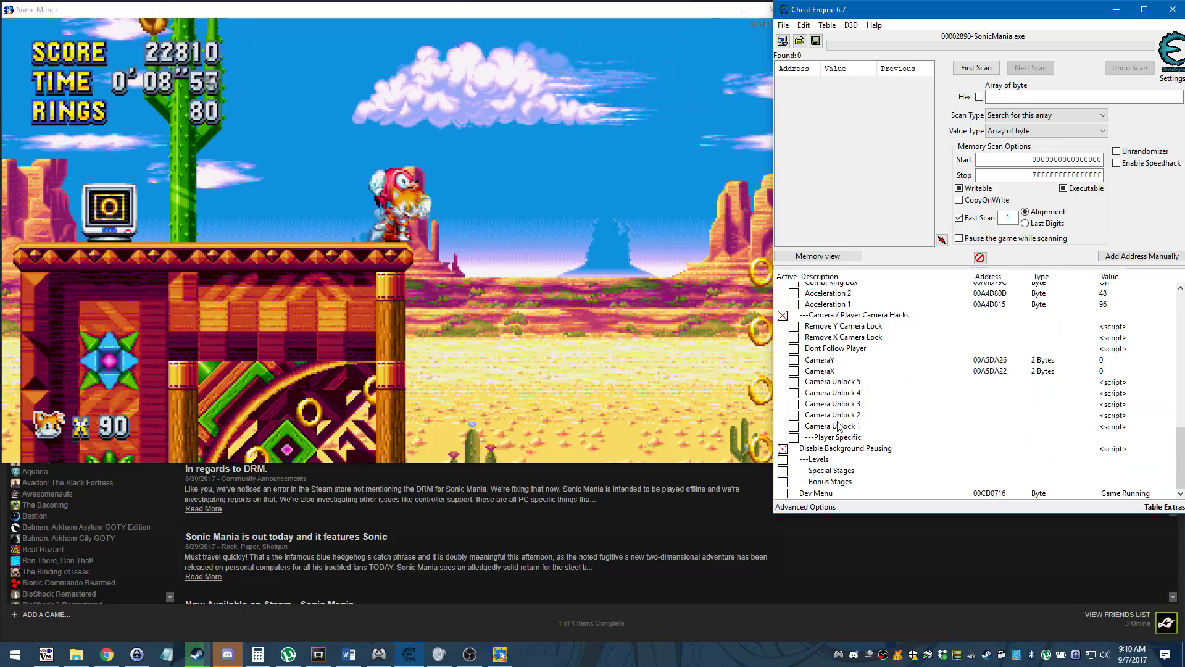